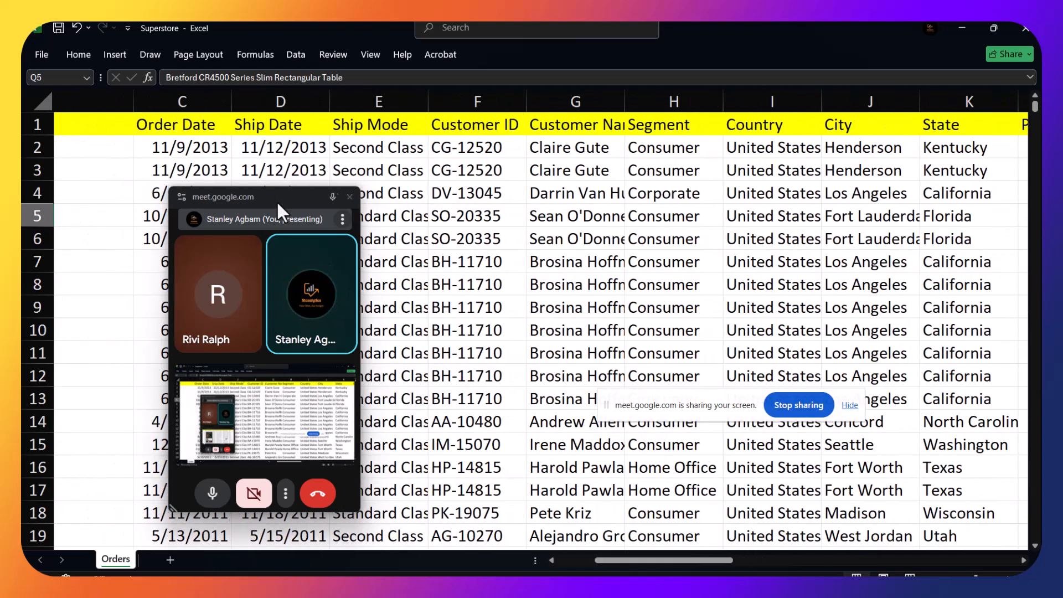
Move the meeting window off the first columns and inspect the Row ID and Order ID columns from column A
drag(216, 223, 856, 240)
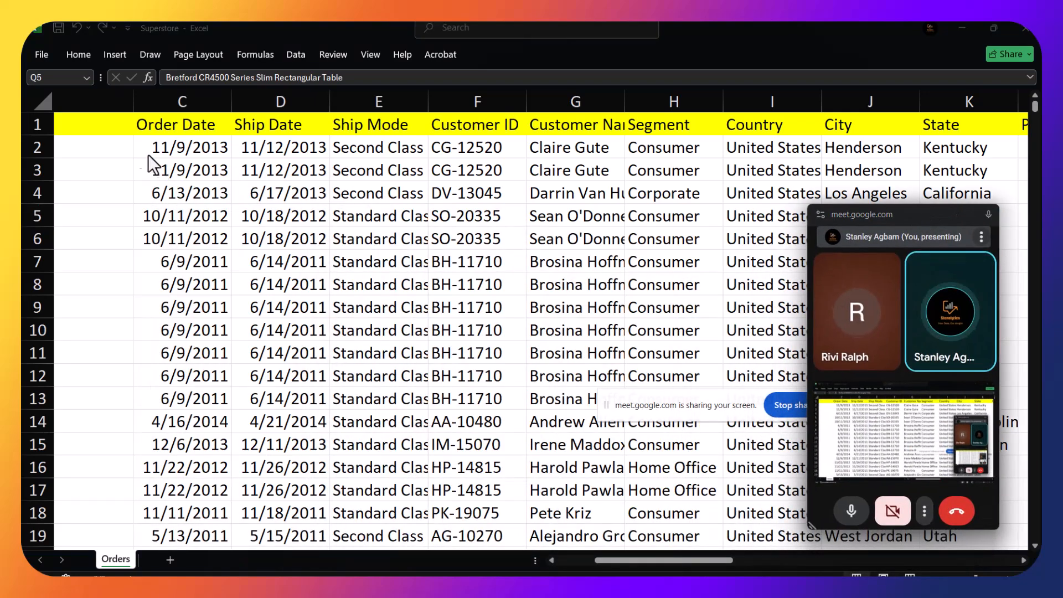
click(103, 142)
drag(699, 559, 580, 523)
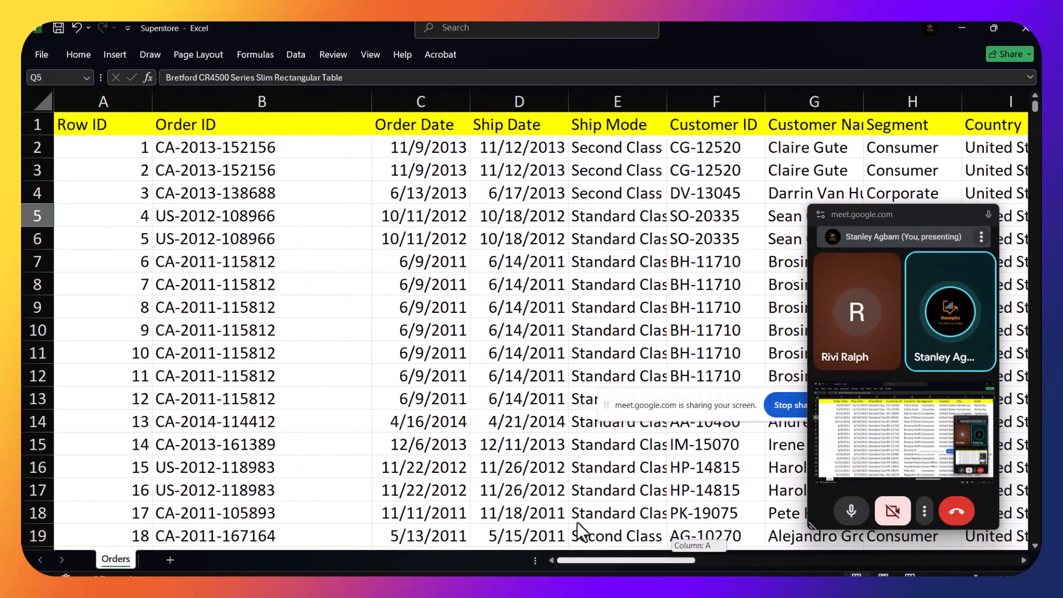
click(118, 160)
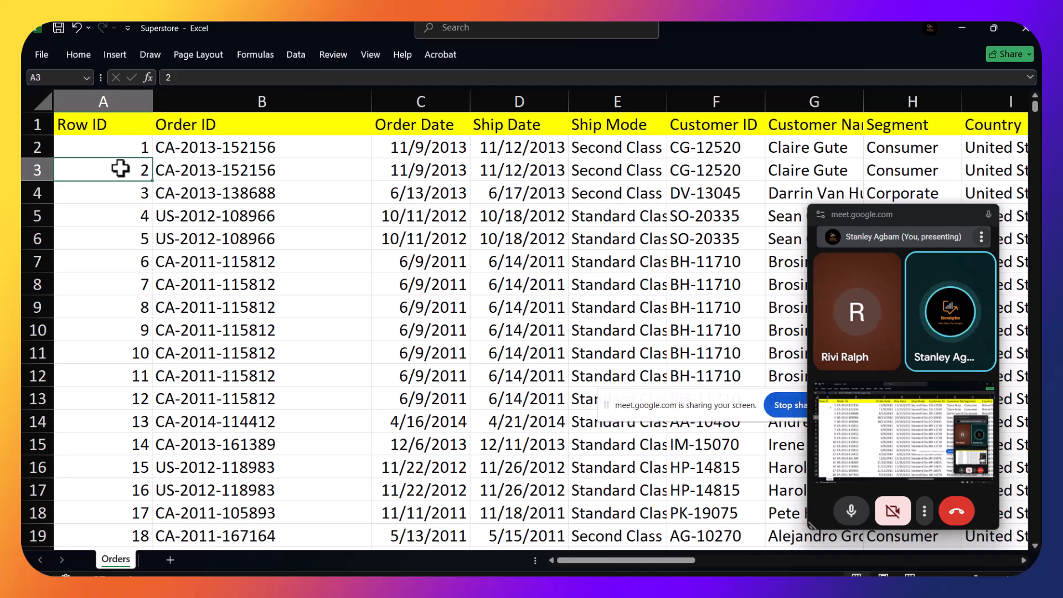
click(305, 167)
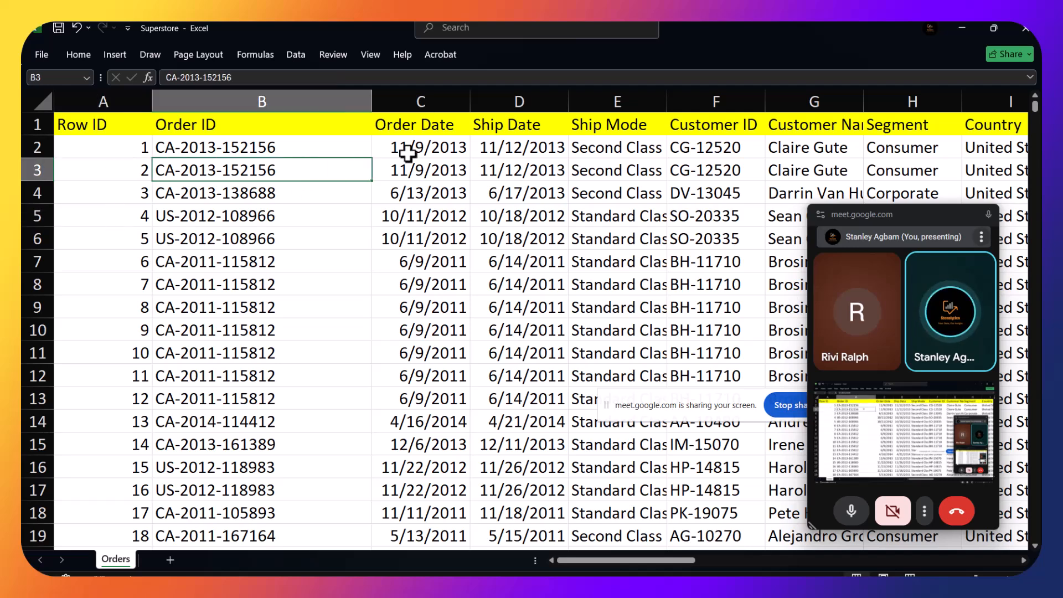
Examine the Order Date column down through the records, ending back at the header row
click(442, 153)
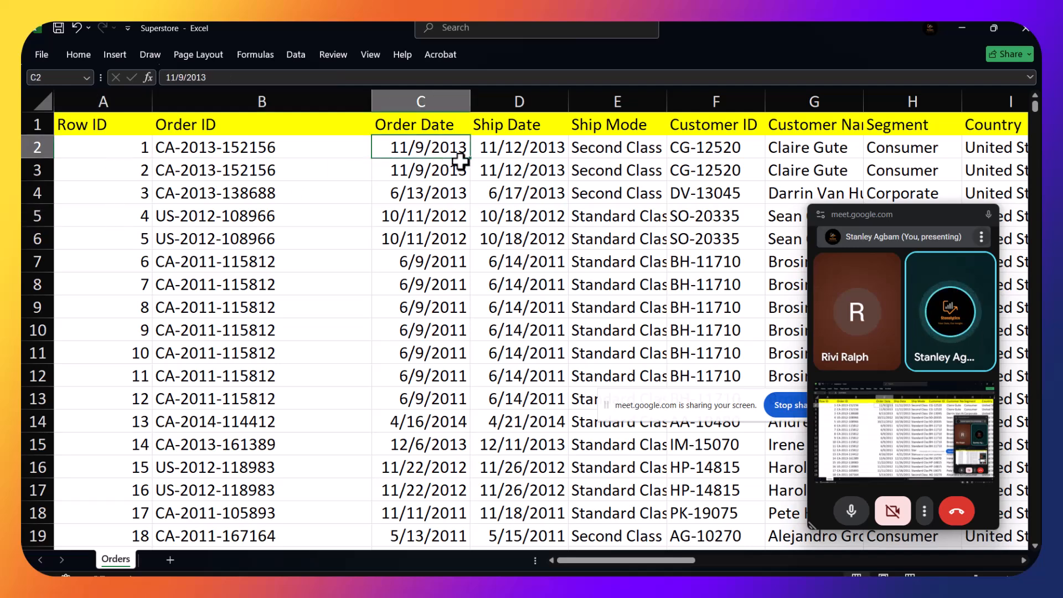
scroll(429, 187, down, 5)
scroll(428, 187, down, 15)
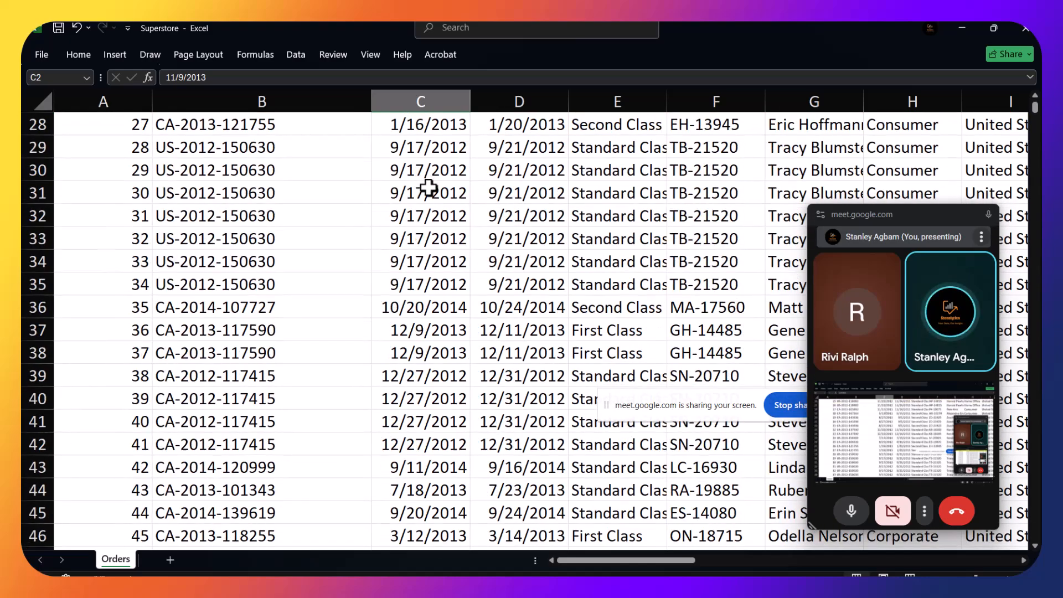
scroll(428, 187, down, 18)
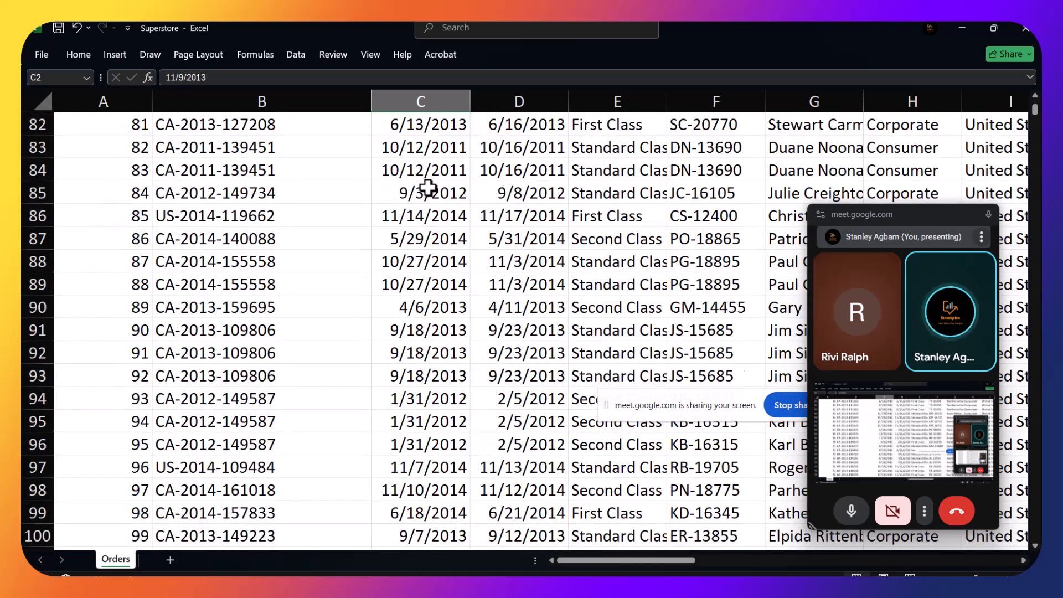
scroll(428, 189, down, 20)
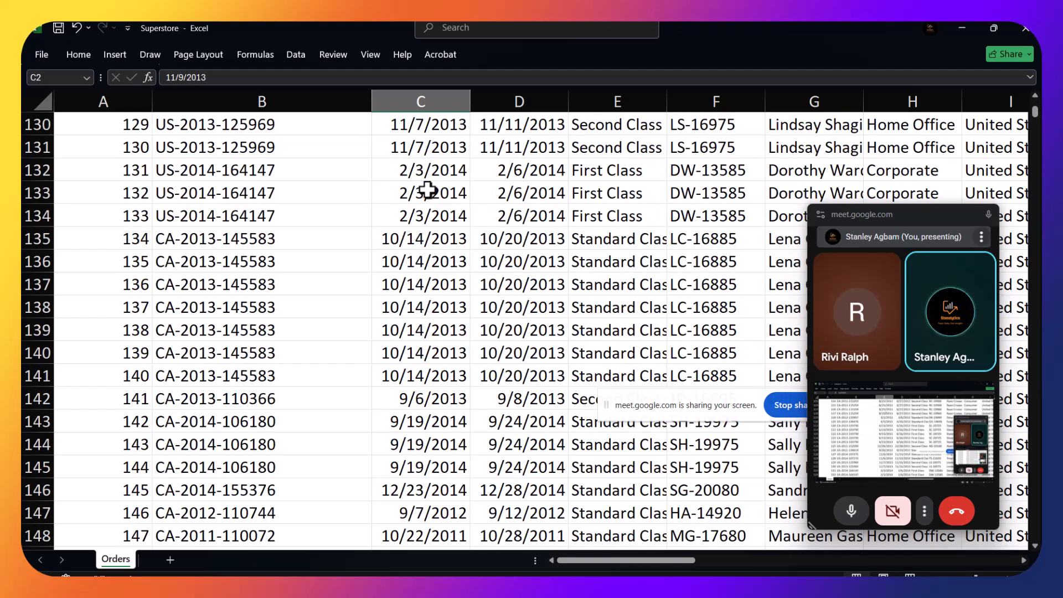
scroll(427, 191, down, 20)
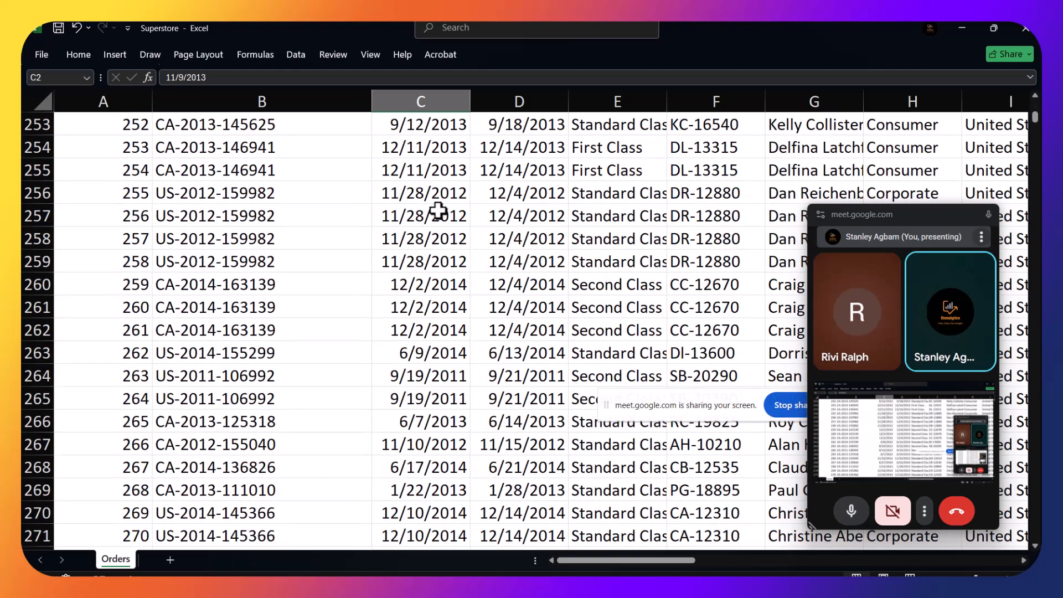
scroll(437, 208, up, 12)
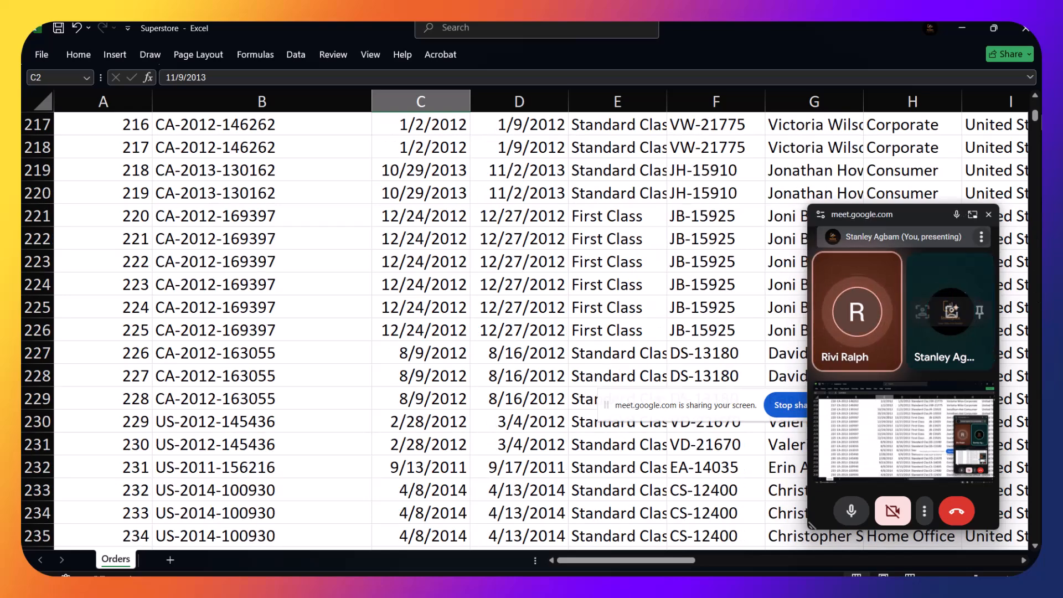
drag(1034, 116, 1034, 102)
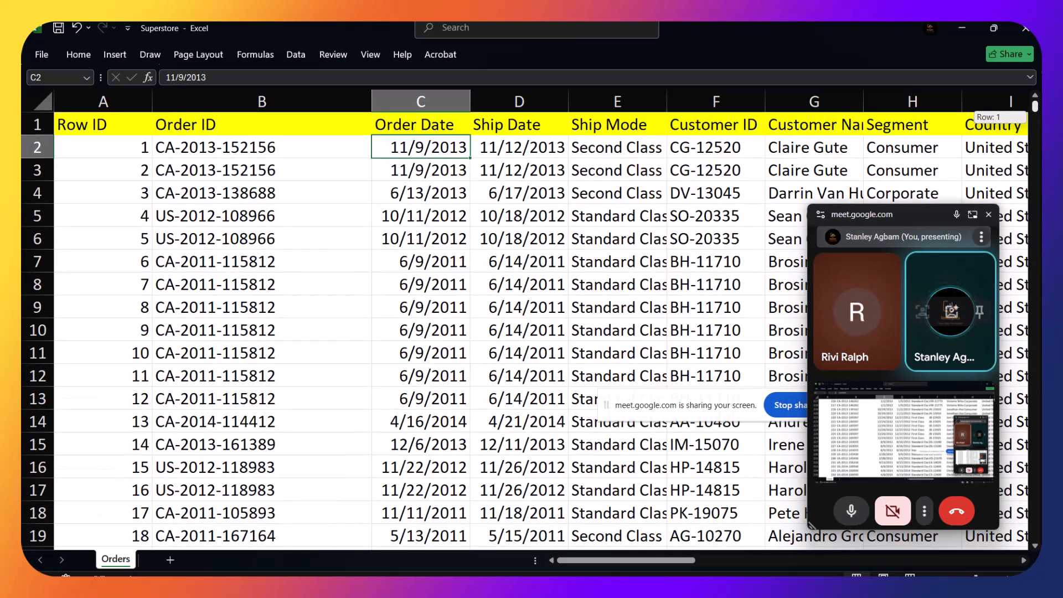
Select the whole header row of the Orders sheet and add filters to its columns
click(37, 120)
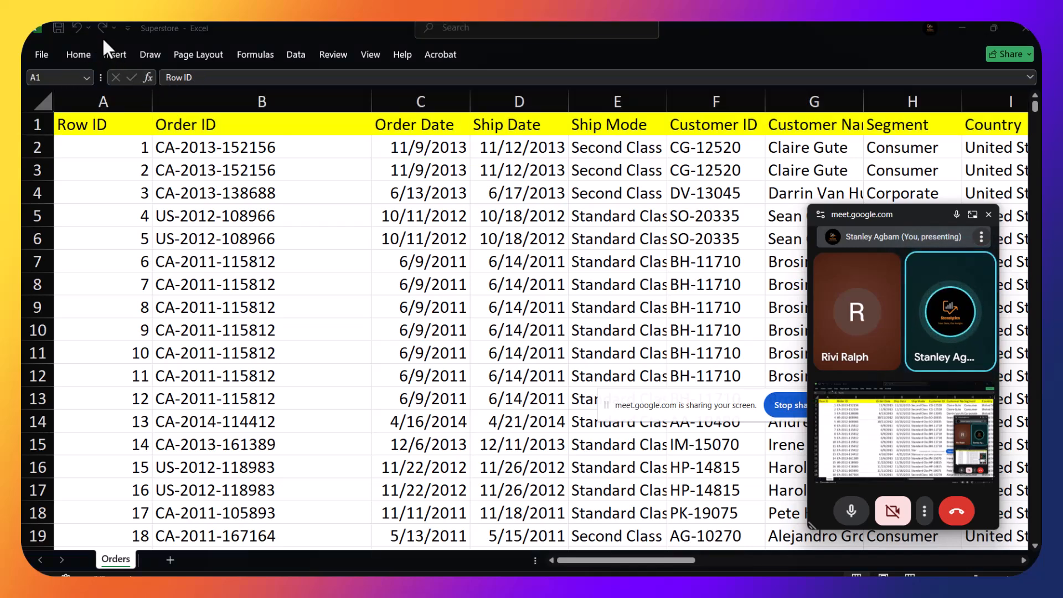
click(40, 116)
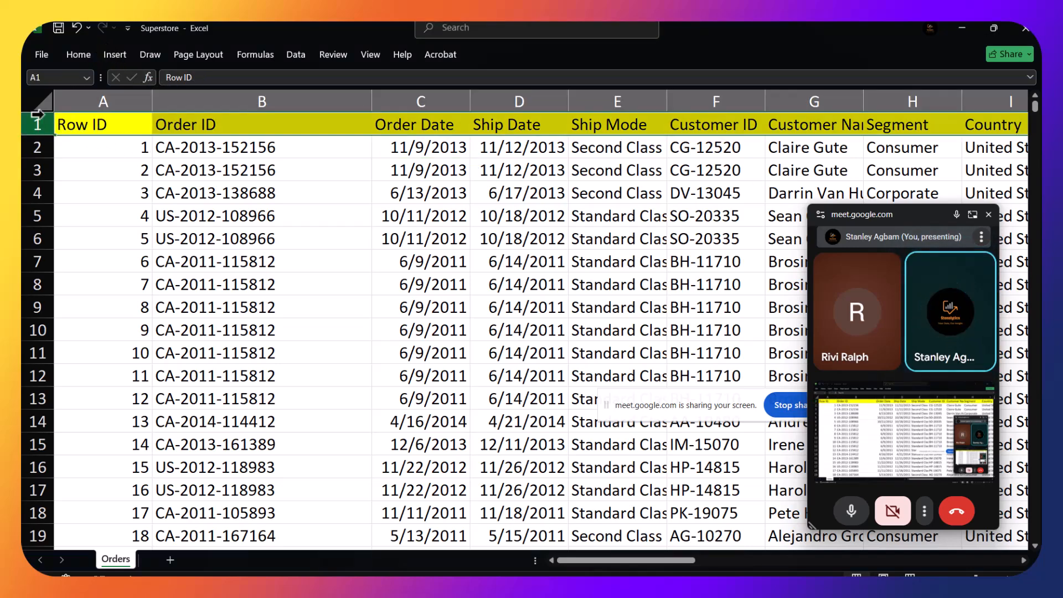
click(294, 57)
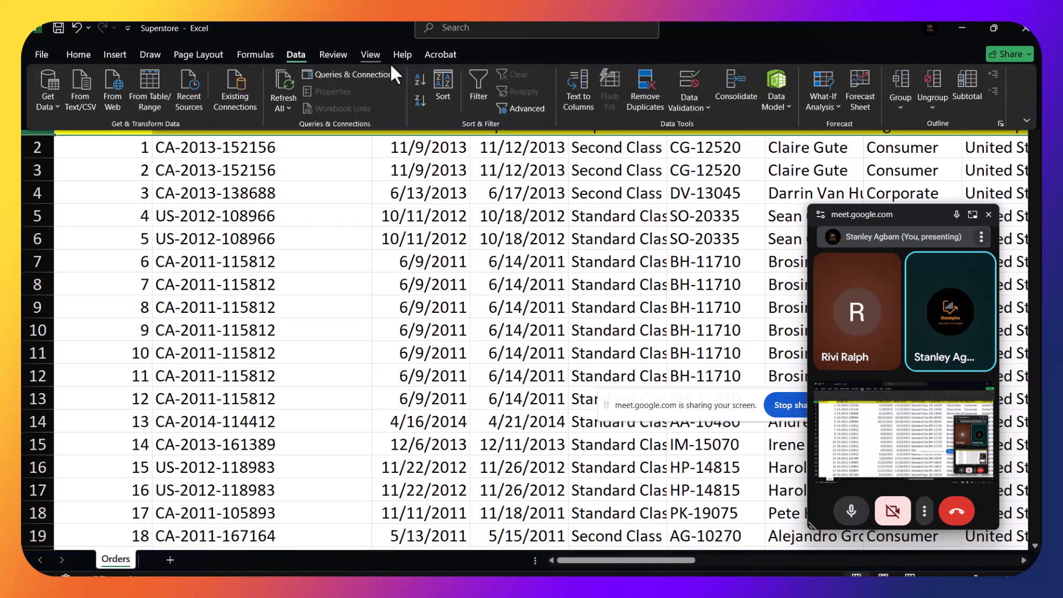
click(480, 93)
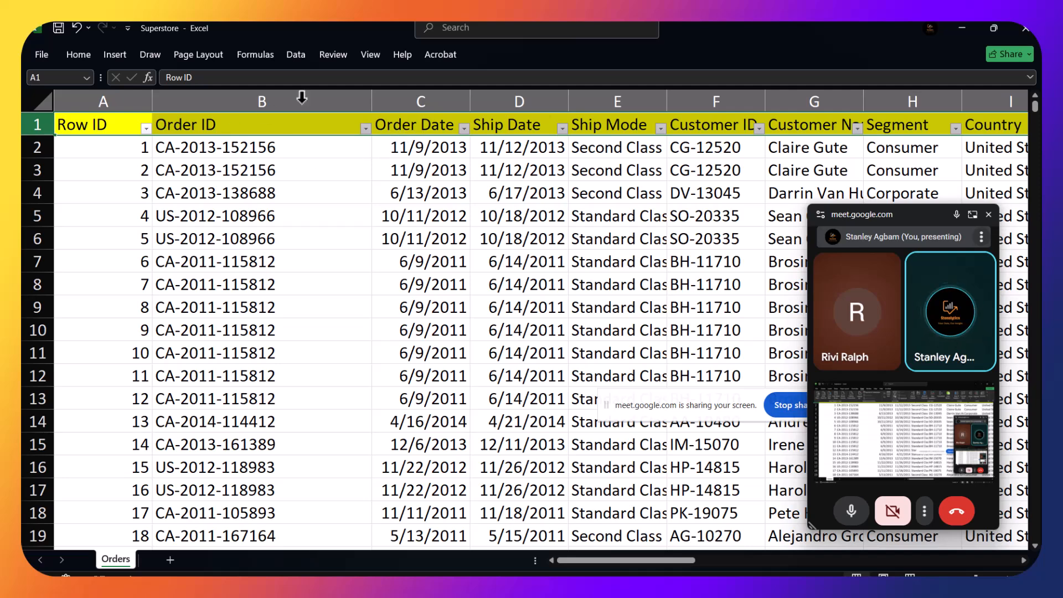
Review the list of Order ID filter values and close it with all values kept selected
click(366, 129)
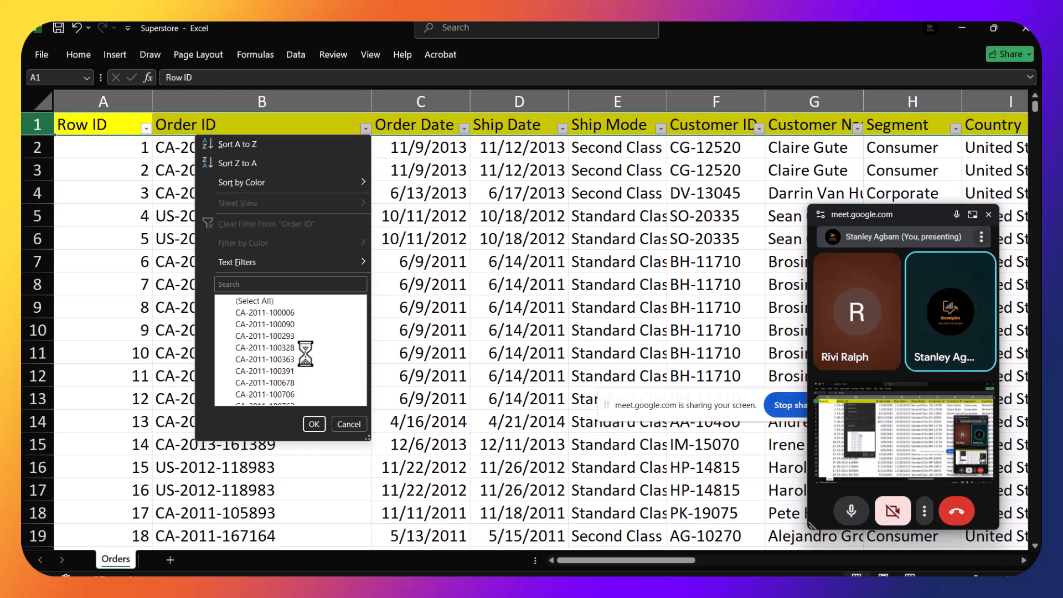
scroll(335, 350, down, 10)
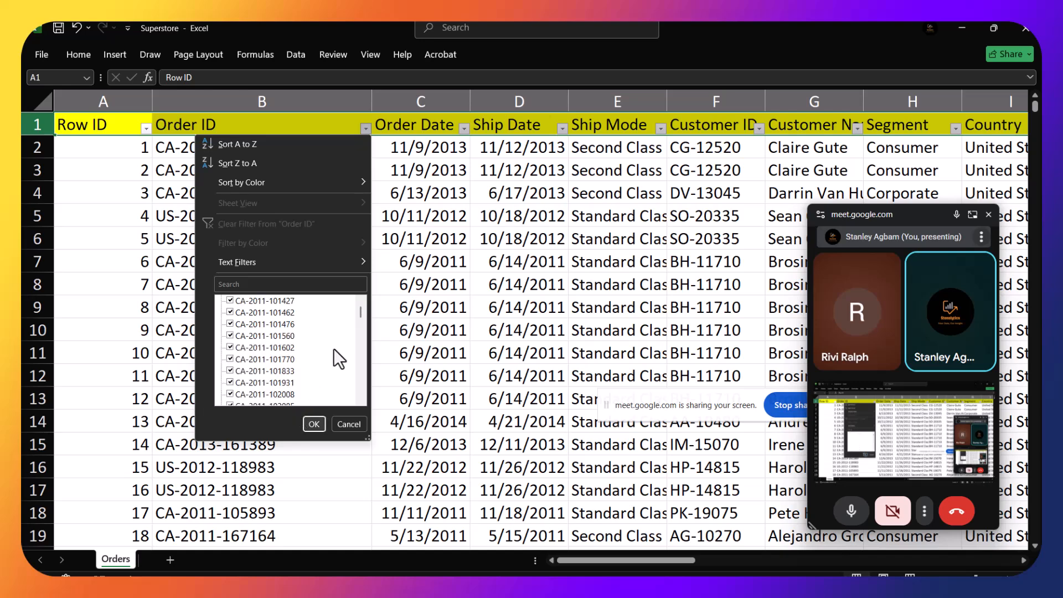
scroll(340, 350, down, 5)
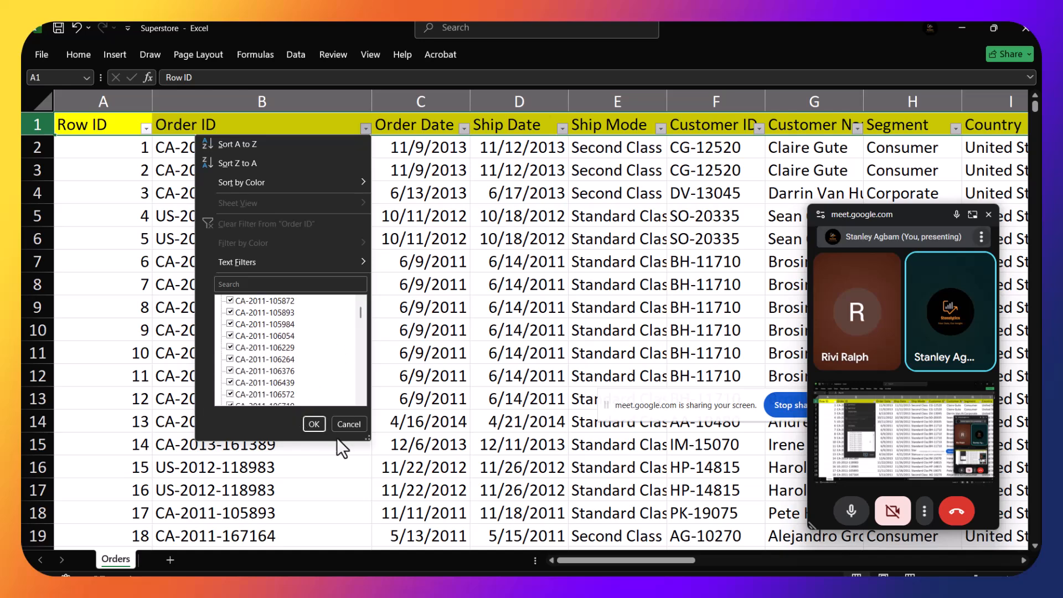
click(322, 422)
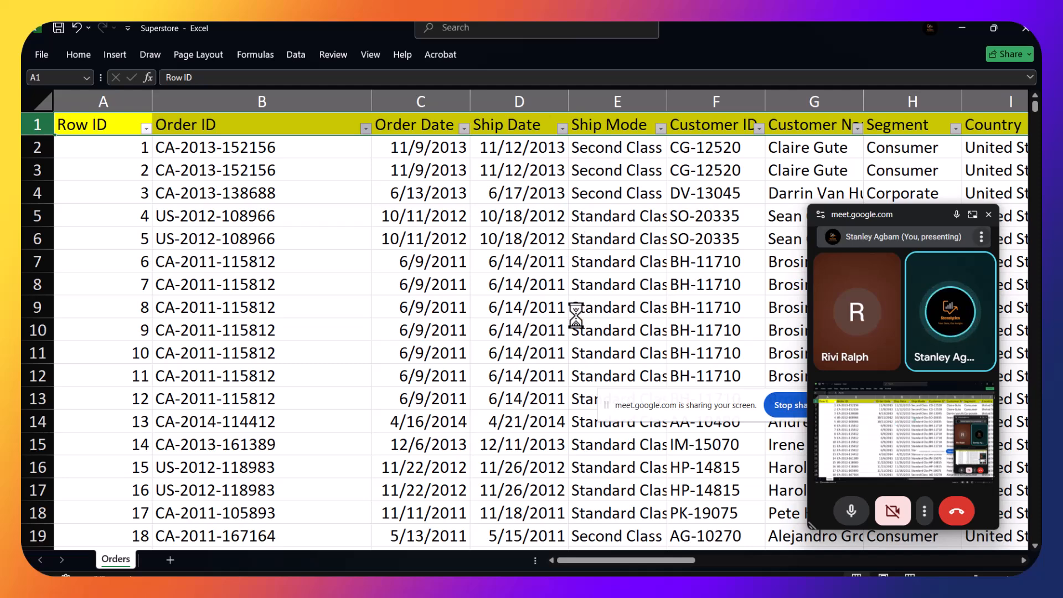
Review the Ship Mode filter options and close the list with every option kept selected
click(606, 151)
click(660, 128)
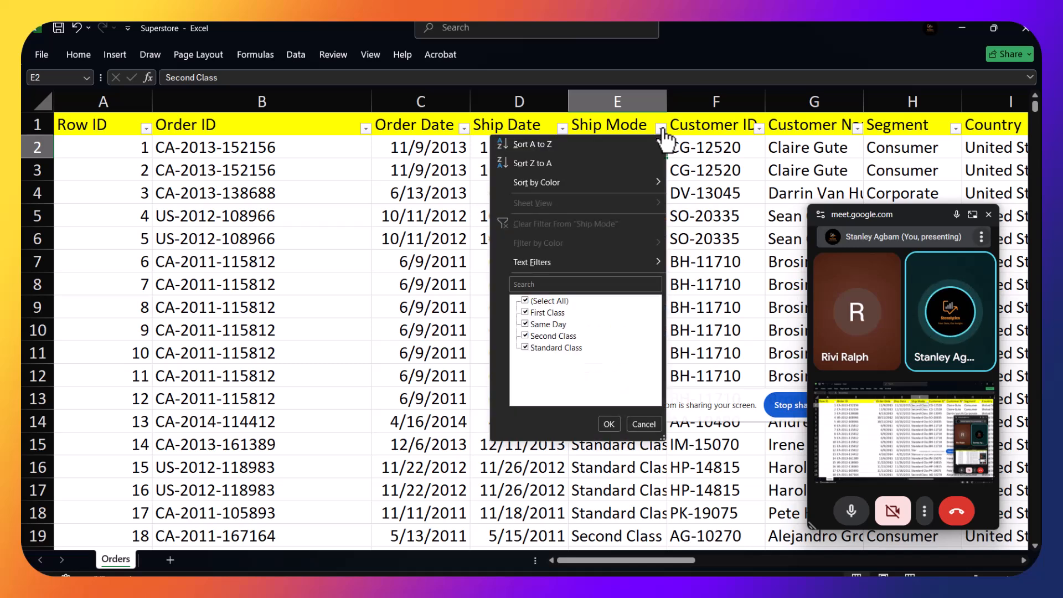
click(638, 341)
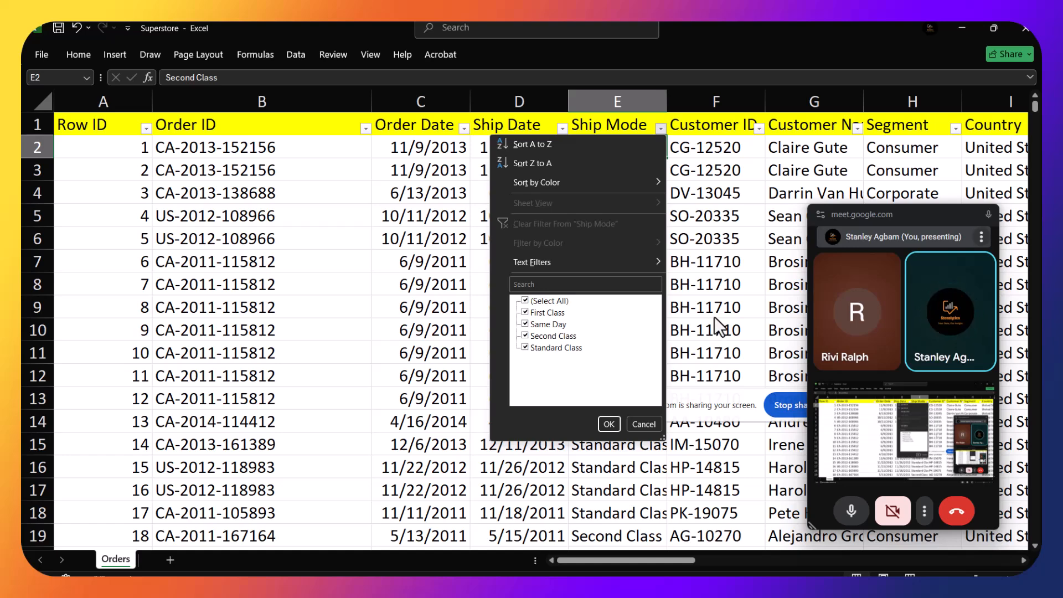
click(609, 424)
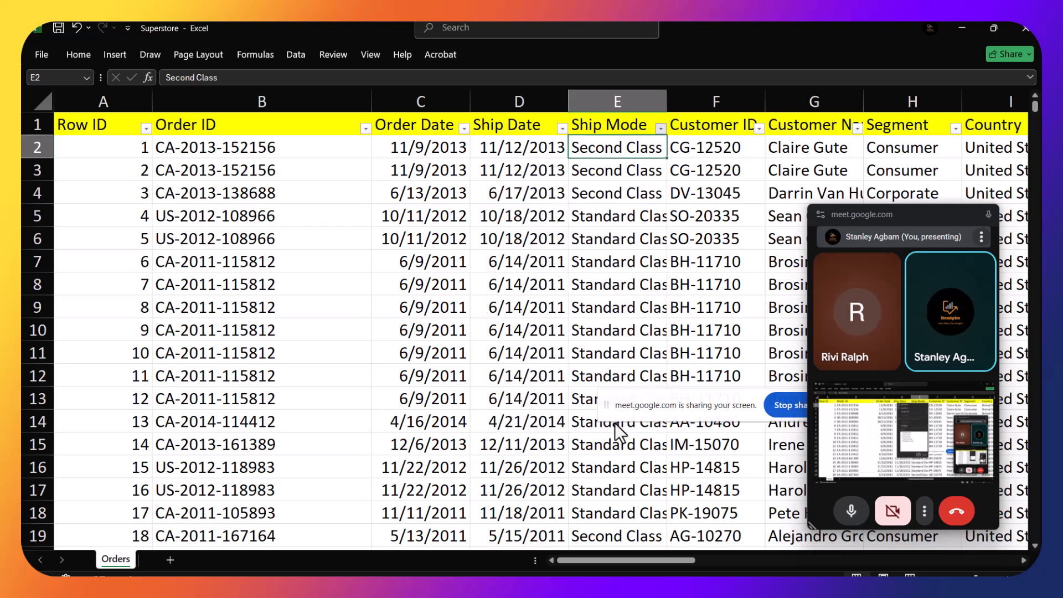
Examine the Customer ID column for repeated IDs down the records, ending back at the header row
click(682, 206)
scroll(685, 277, down, 7)
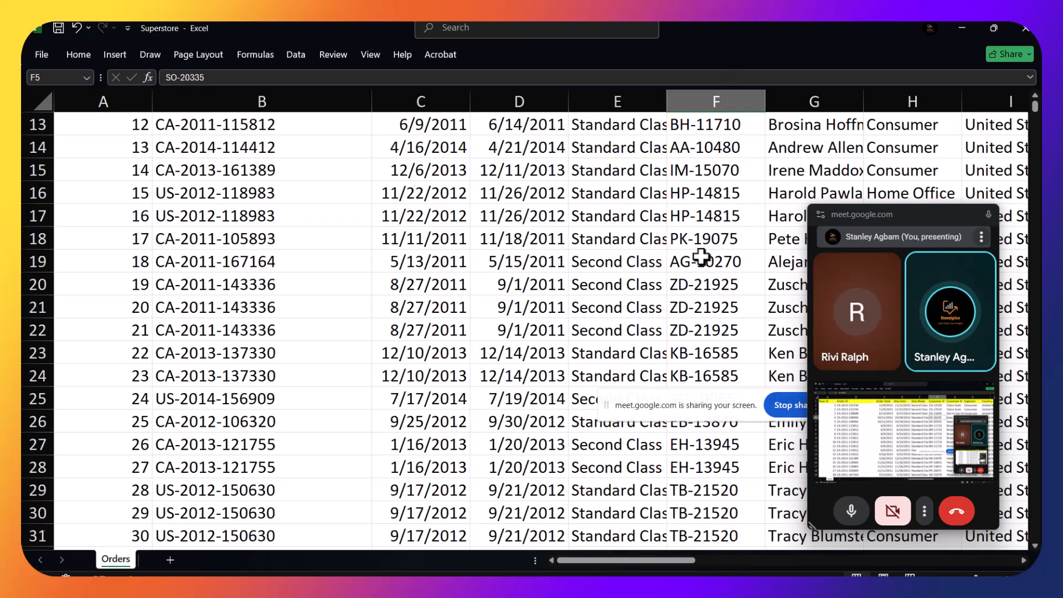
scroll(701, 257, down, 20)
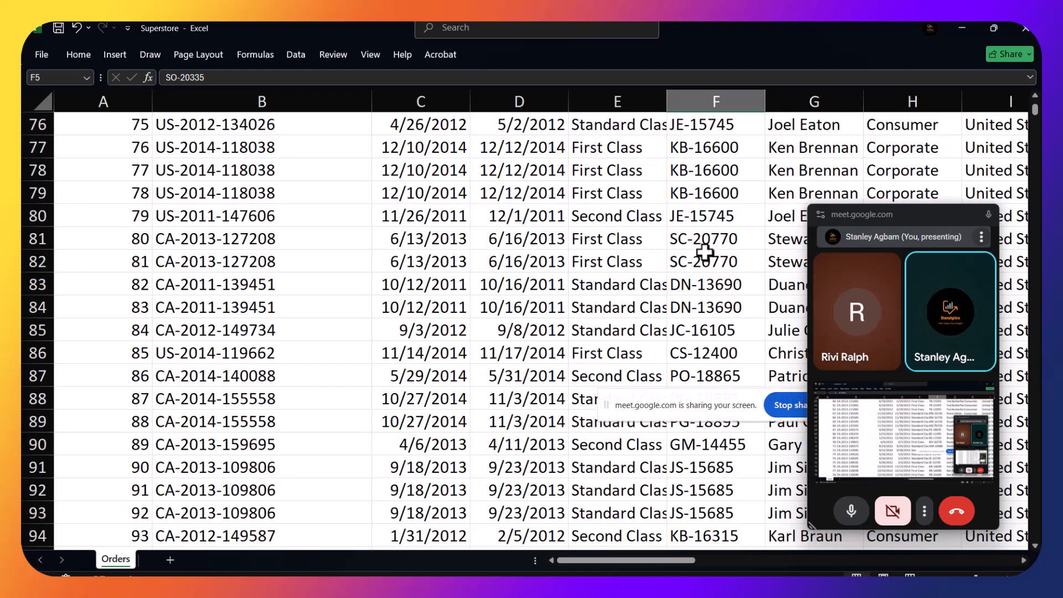
scroll(704, 253, down, 14)
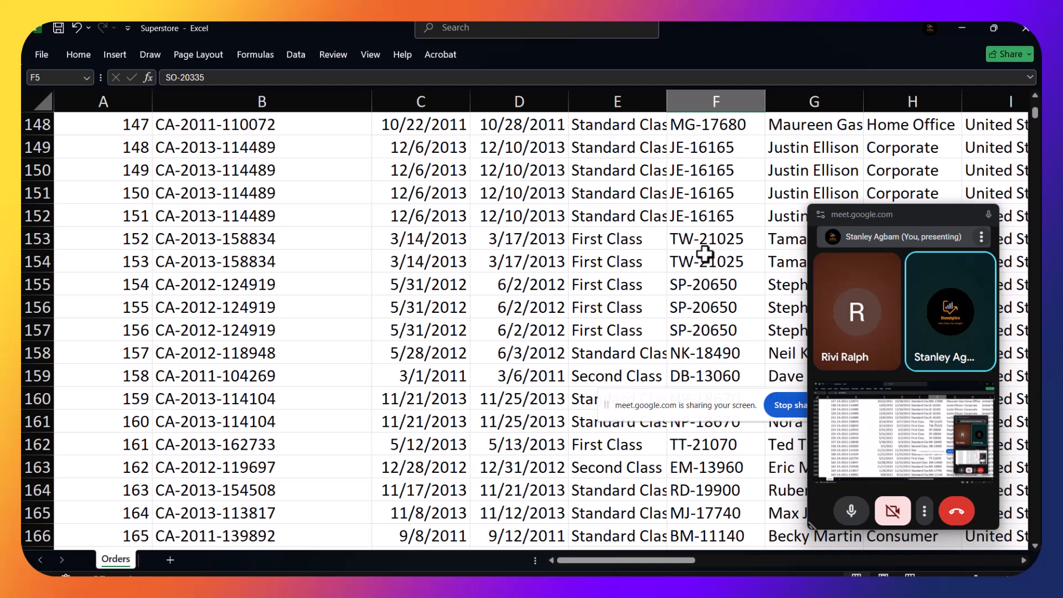
scroll(705, 255, down, 2)
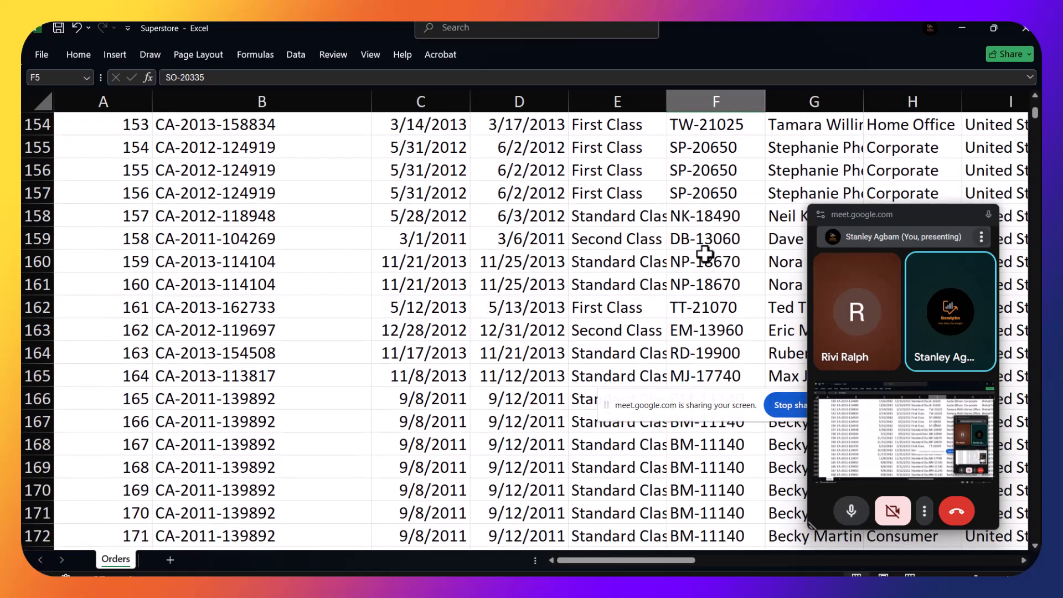
scroll(709, 252, up, 17)
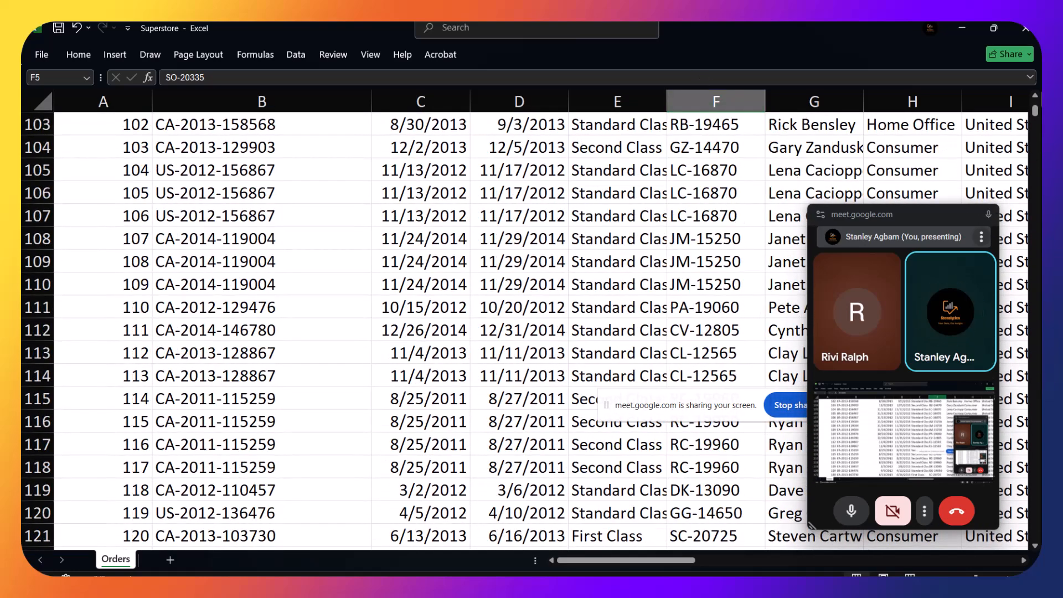
drag(1035, 119, 1035, 108)
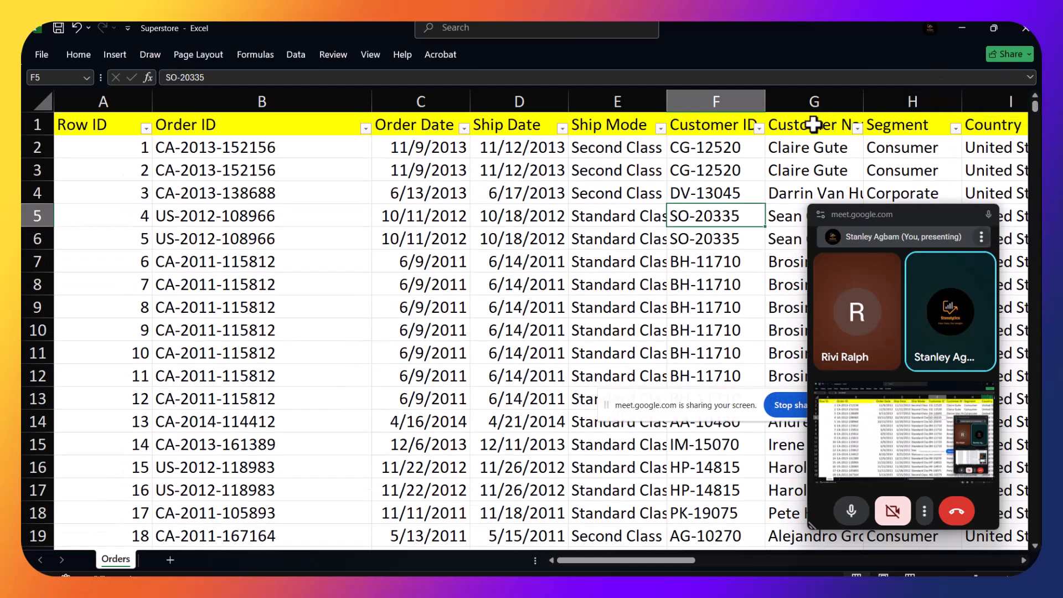
Inspect the Customer Name column, move the meeting window off the Segment column, and review the Segment filter options
click(802, 150)
click(775, 215)
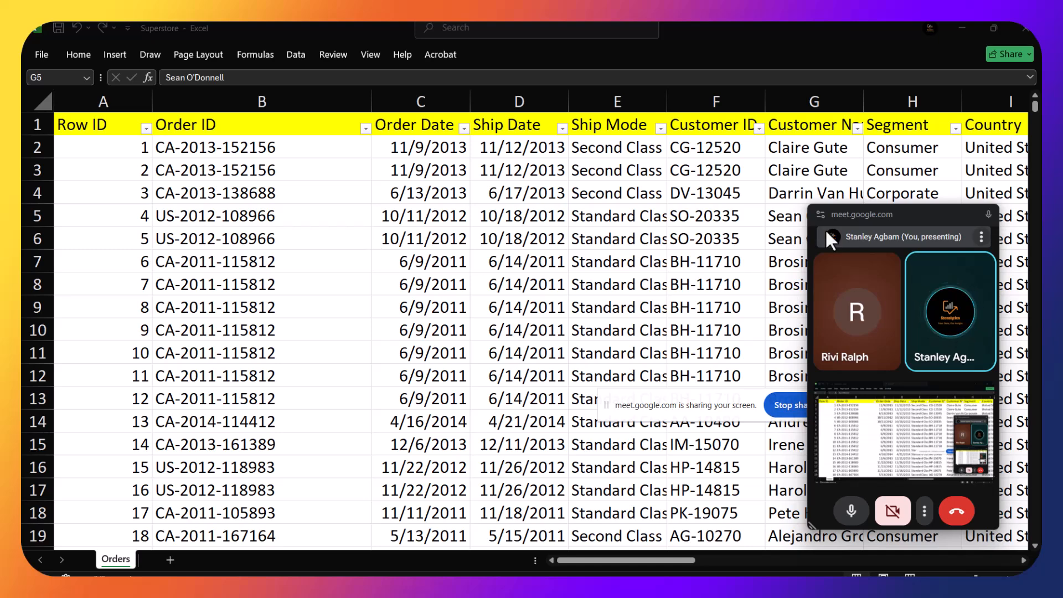
drag(885, 218, 301, 140)
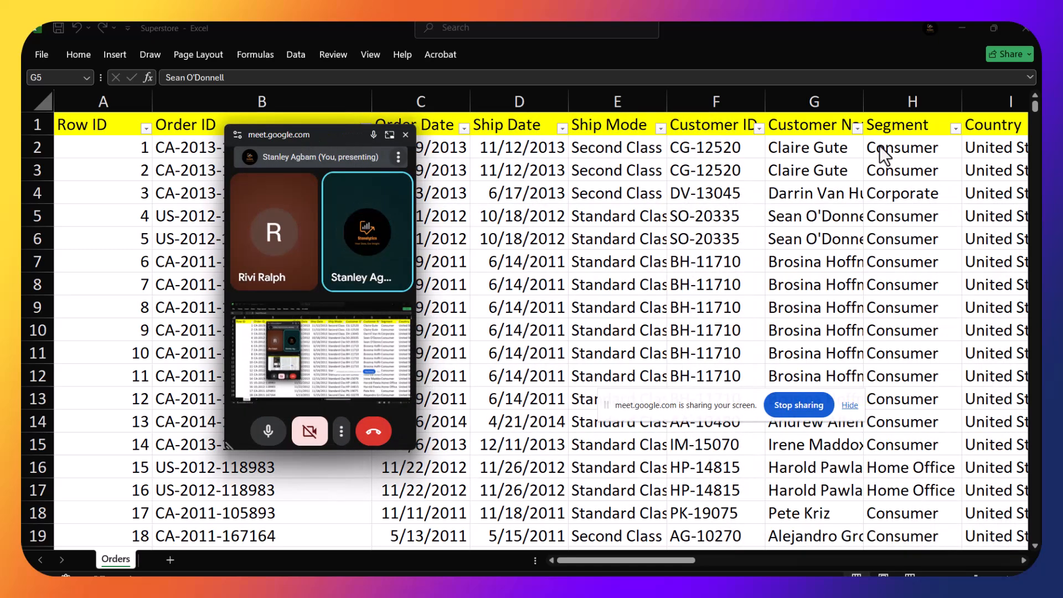
click(956, 128)
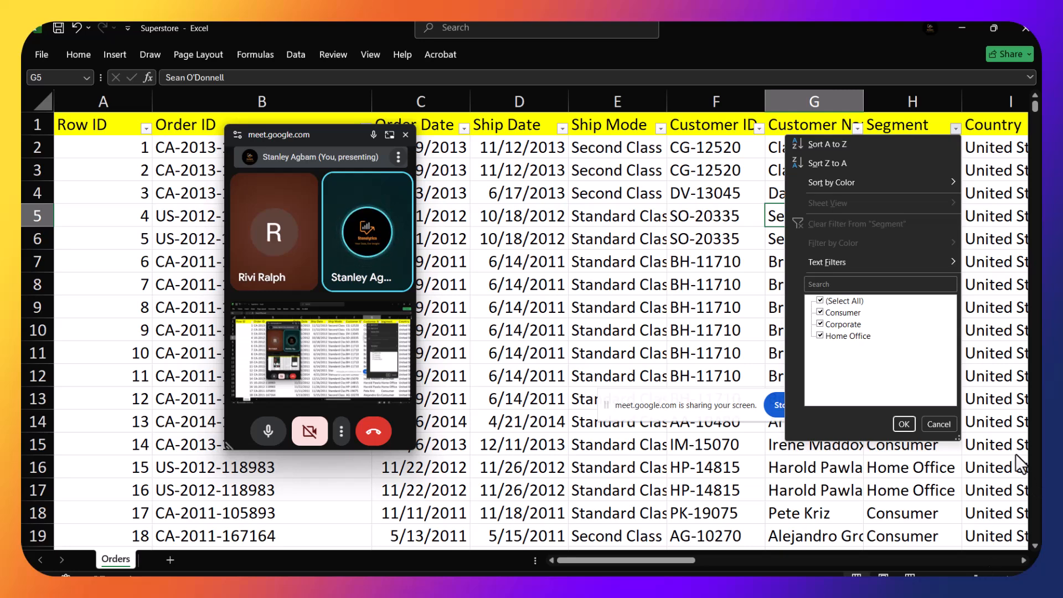
click(904, 424)
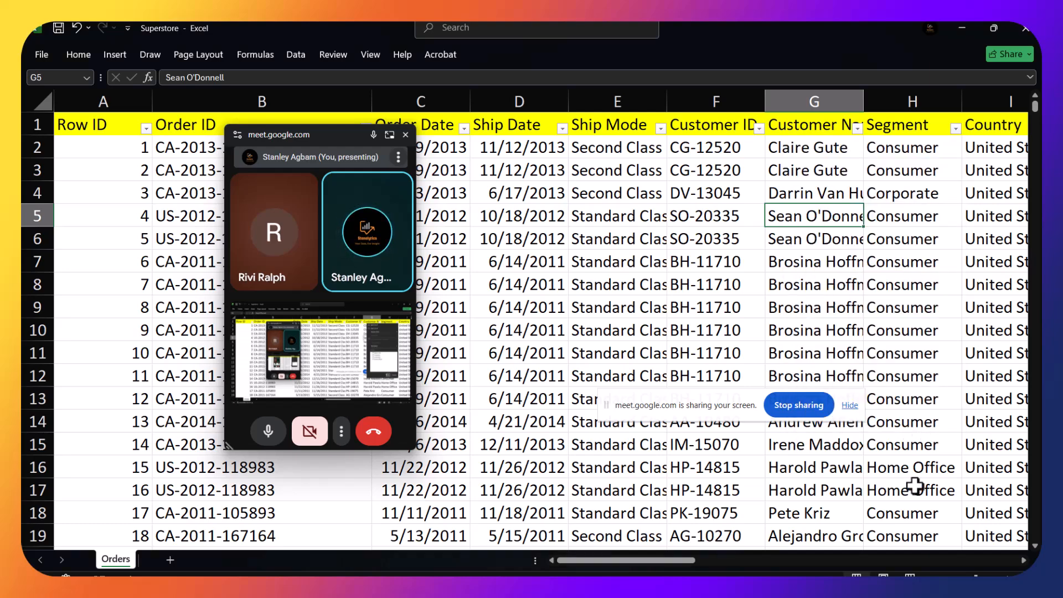
Review the Country filter options and close the list with every option kept selected
drag(689, 560, 757, 560)
drag(782, 435, 789, 394)
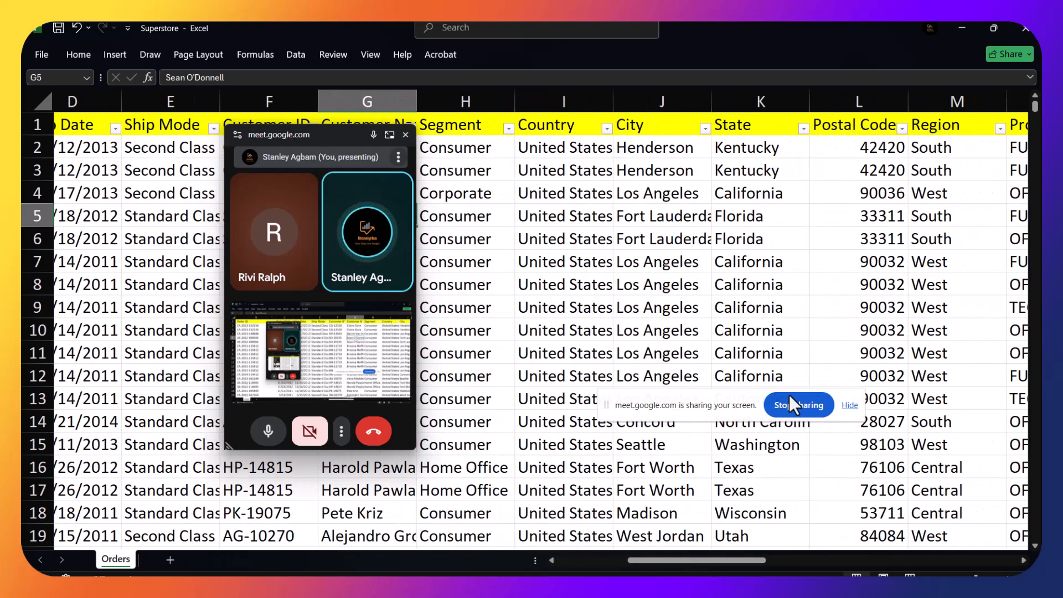
click(554, 194)
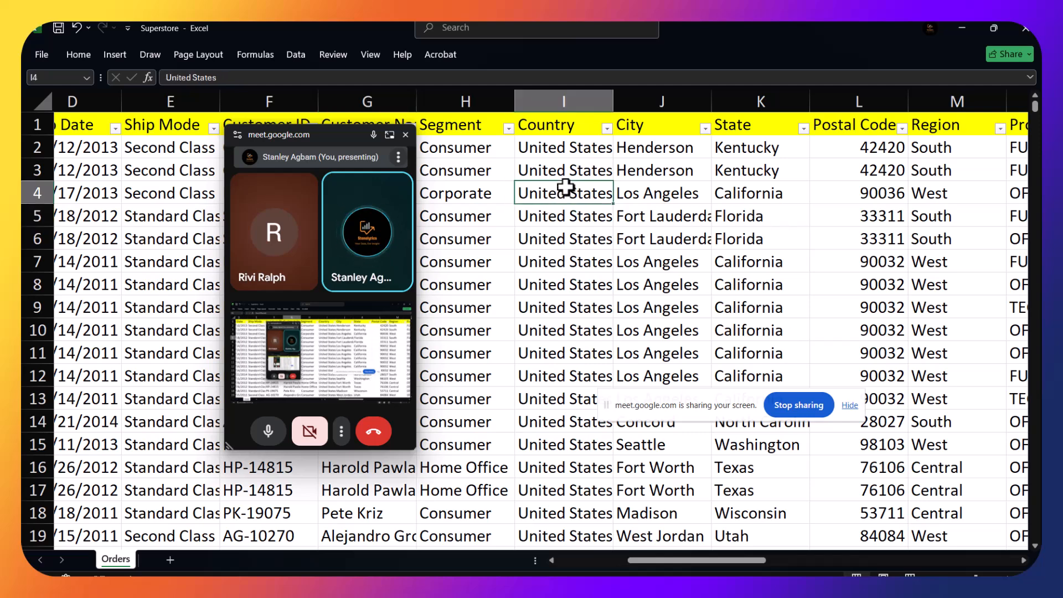
click(607, 128)
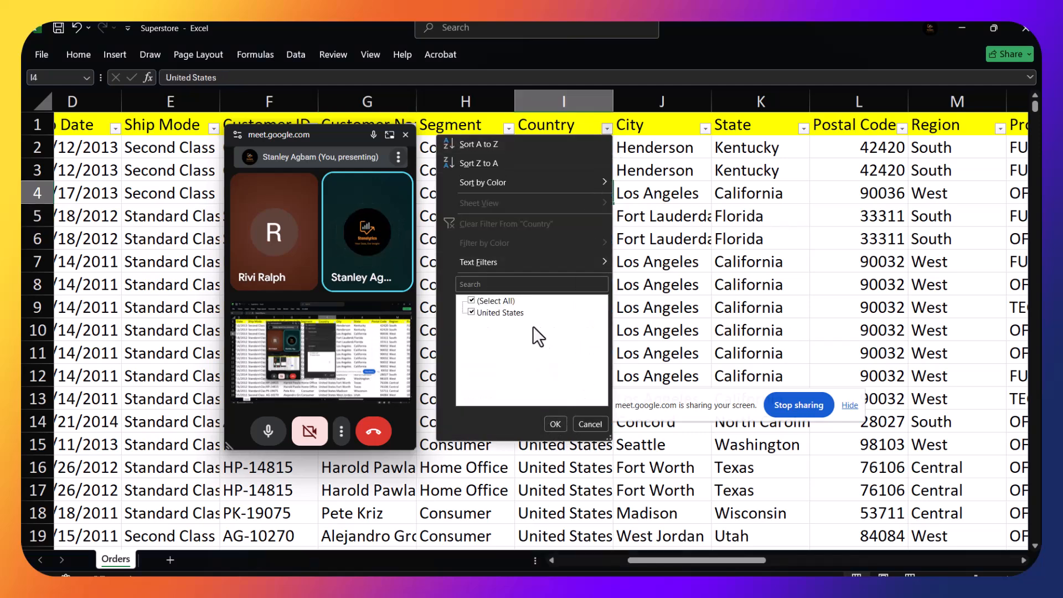
click(552, 425)
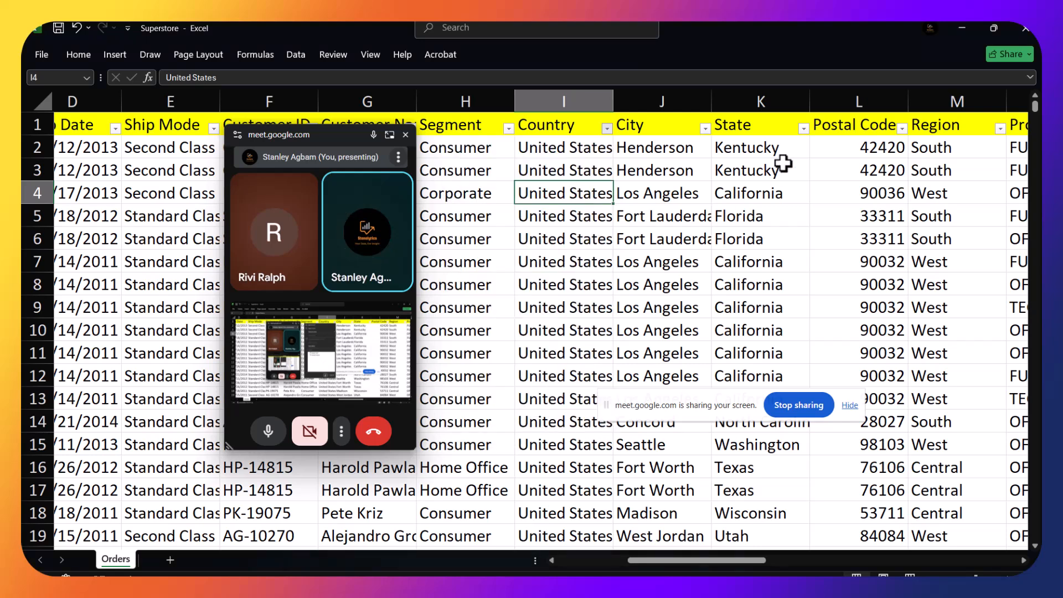
Look through the City filter values and close the list with all cities kept selected
click(705, 129)
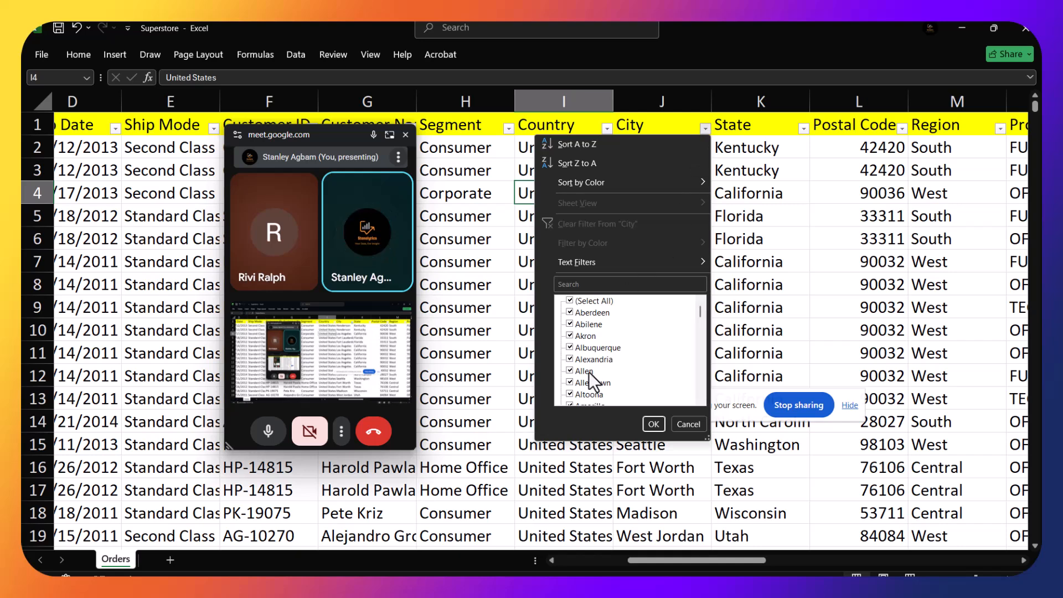
scroll(609, 344, down, 1)
scroll(609, 344, down, 12)
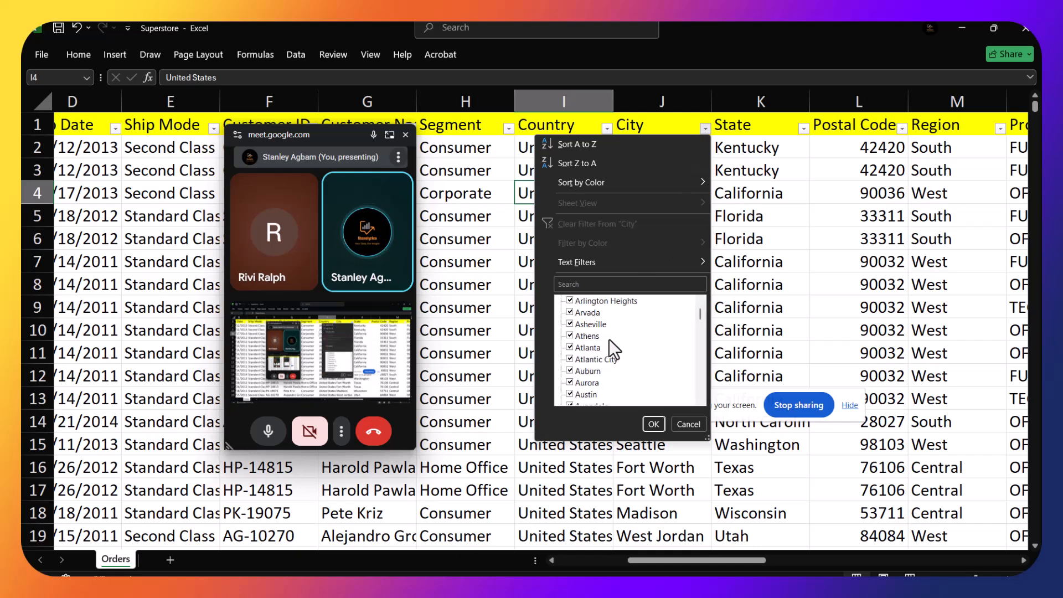
scroll(613, 336, down, 8)
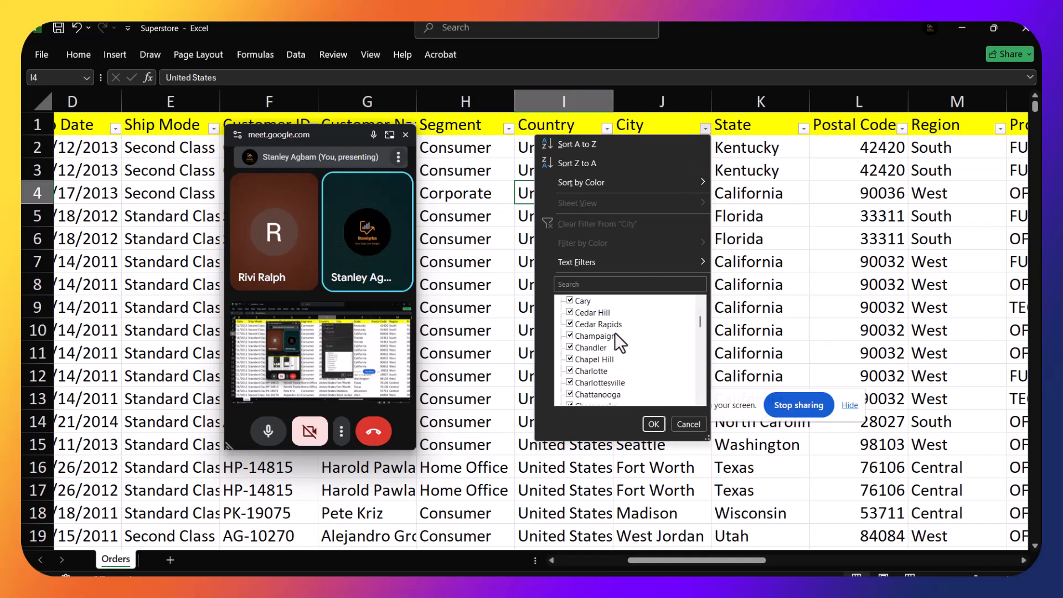
click(653, 423)
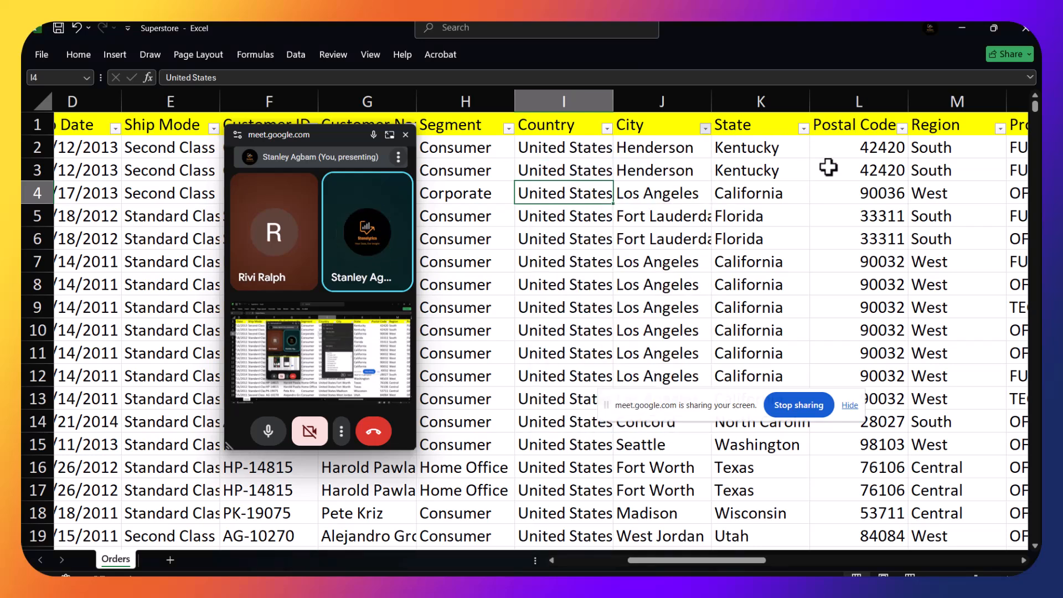
Look through the State filter values and close the list with all states kept selected
click(803, 128)
scroll(723, 348, down, 7)
scroll(725, 349, down, 6)
click(752, 424)
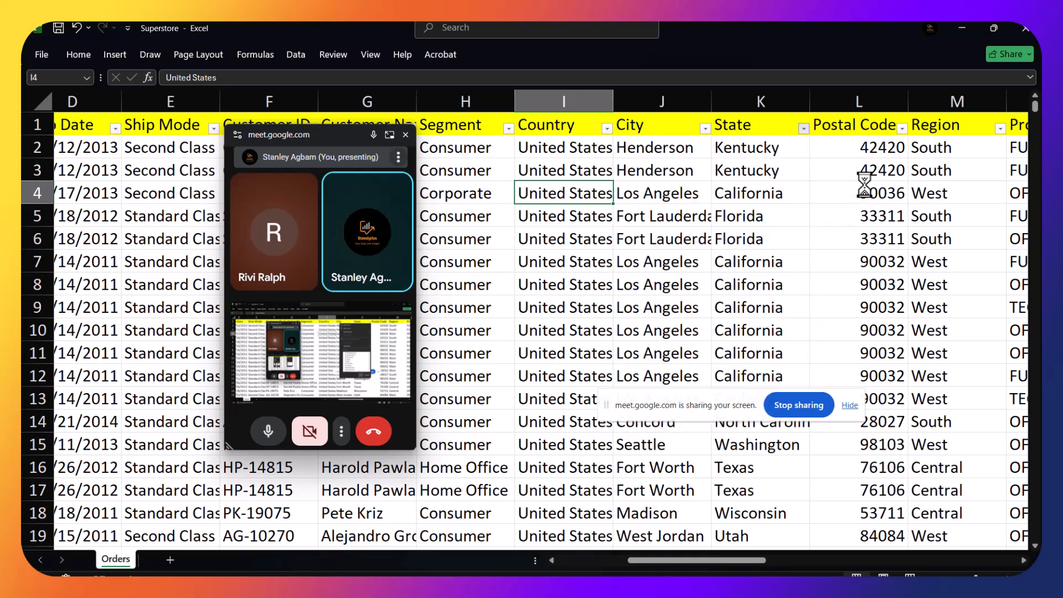
Review the Postal Code and Region filter values, closing each list with everything kept selected
click(902, 129)
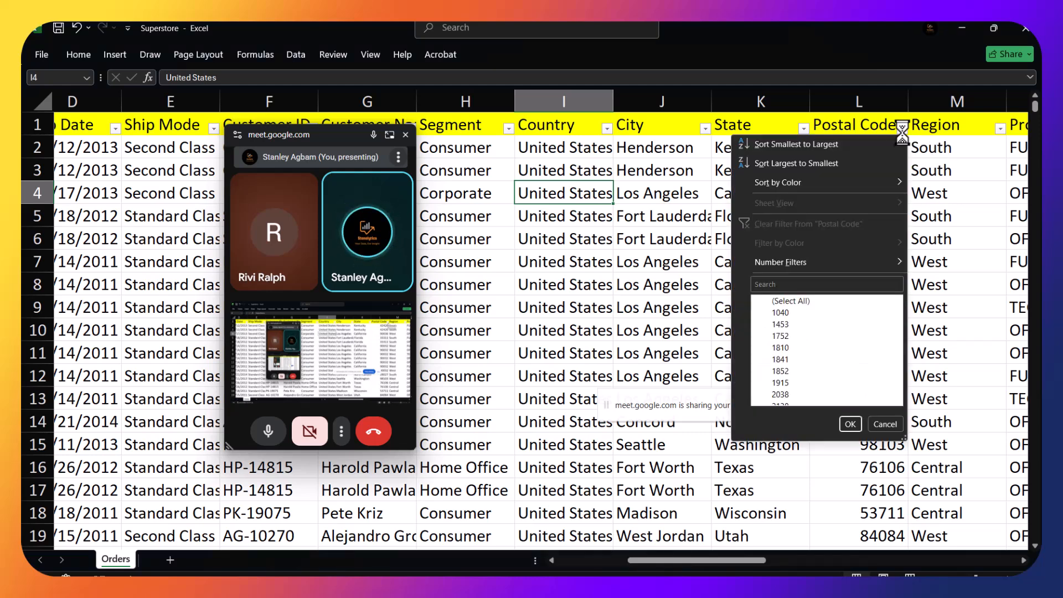
scroll(842, 347, down, 2)
click(850, 423)
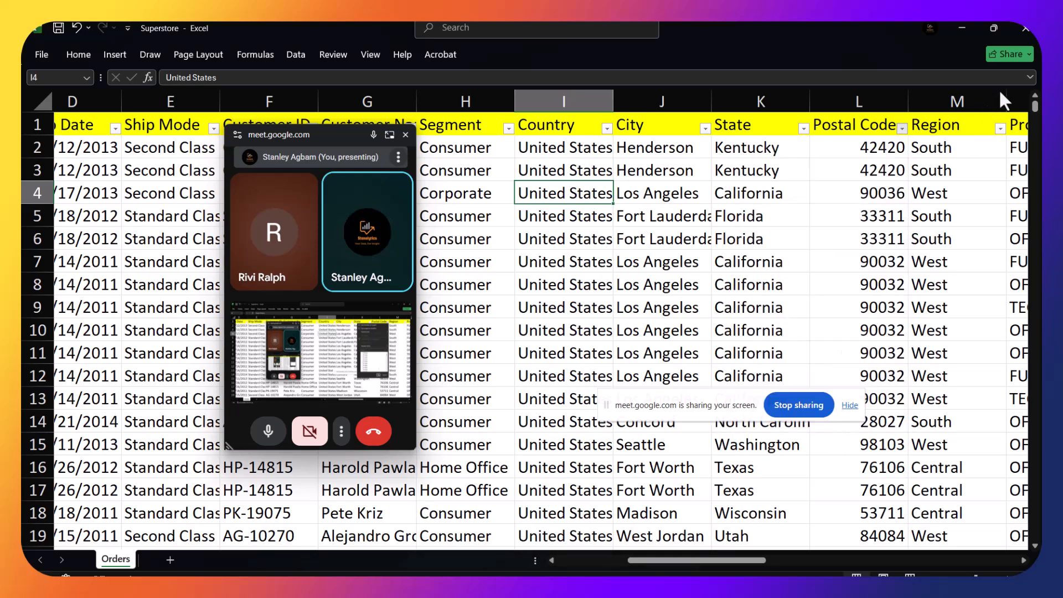
click(1000, 129)
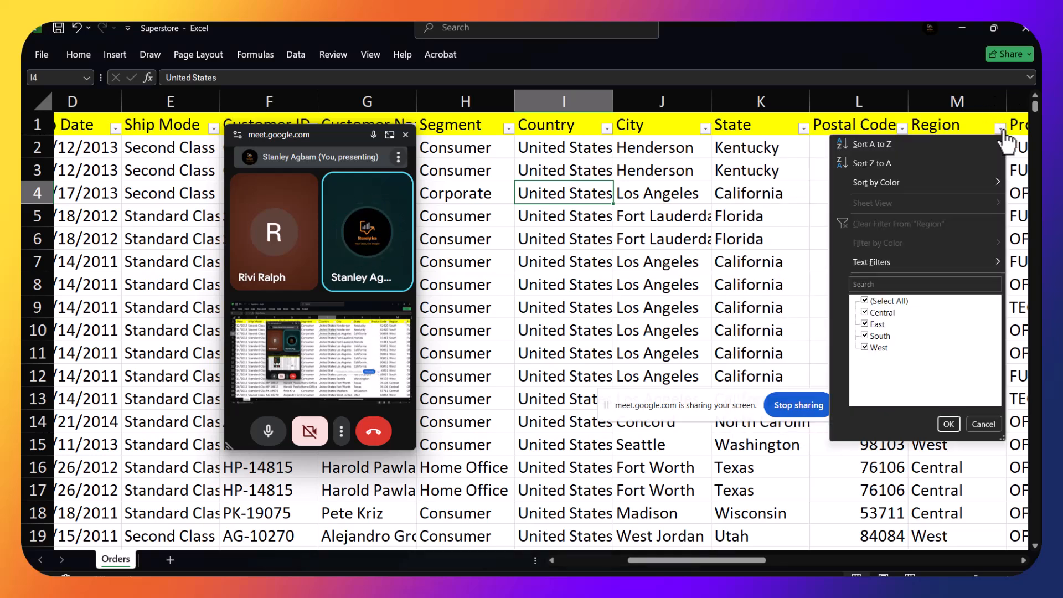
click(947, 424)
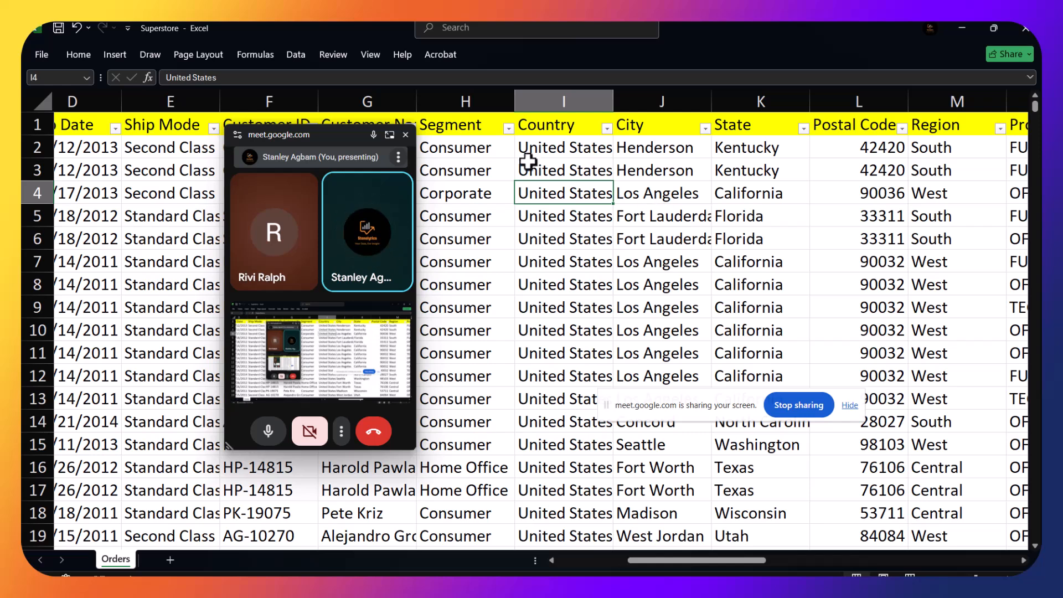
Recheck the Segment filter options and review the Product ID filter values, leaving both columns unfiltered
click(509, 129)
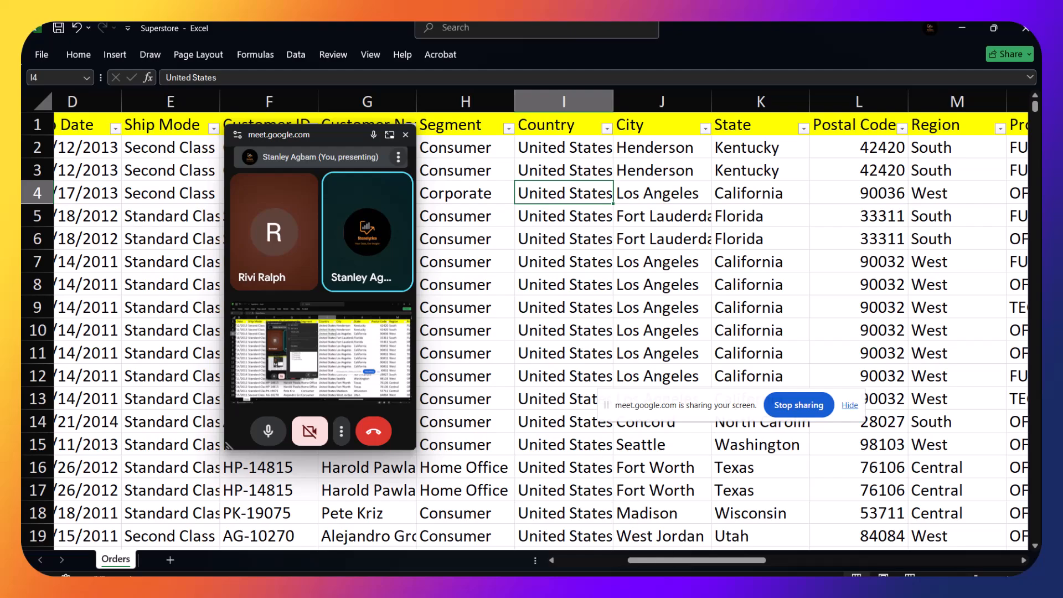
drag(712, 560, 778, 565)
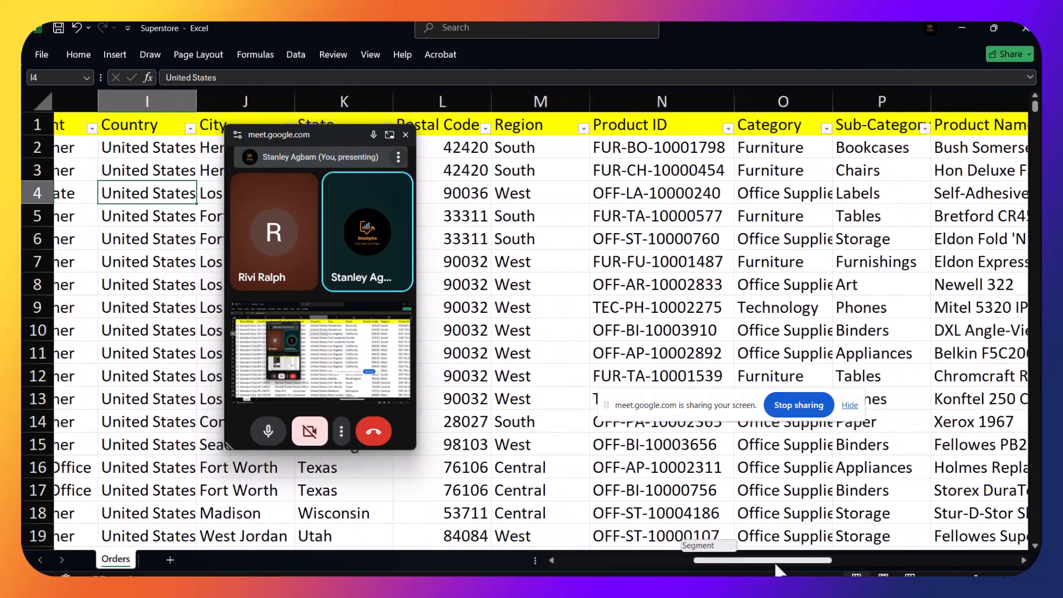
click(729, 128)
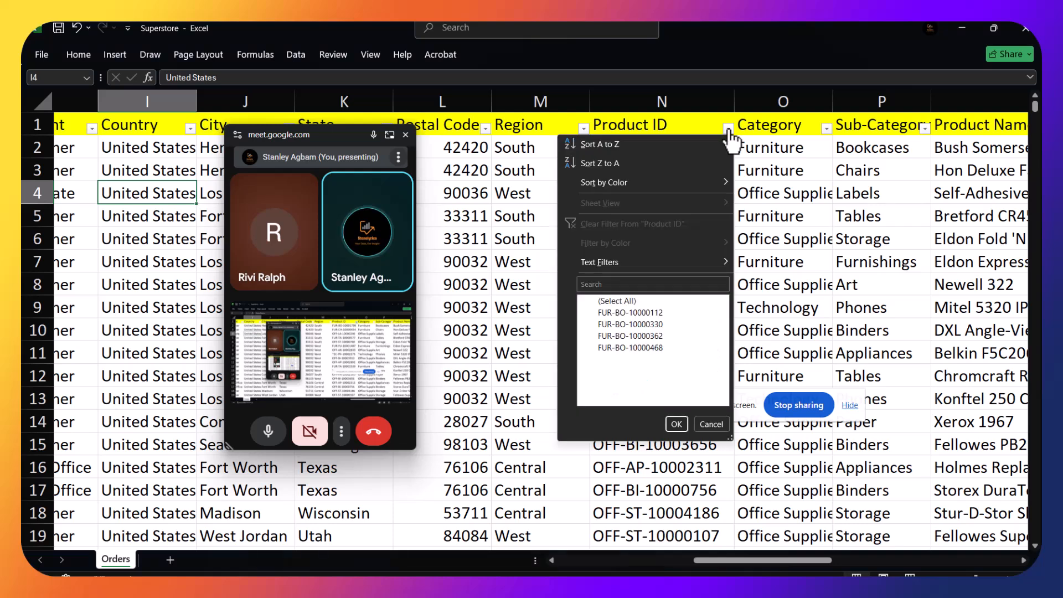
click(677, 425)
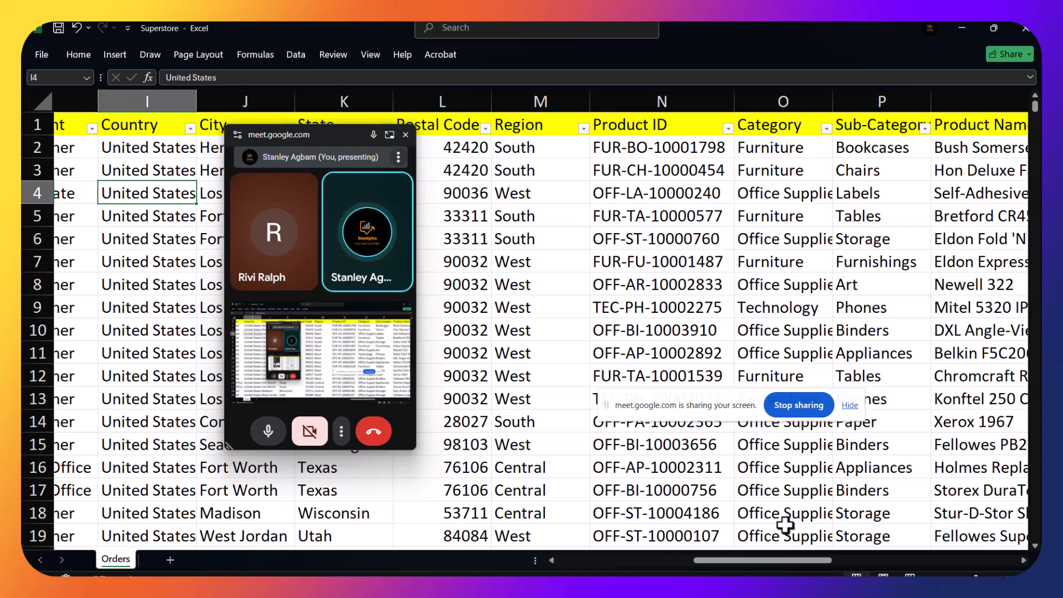
Format the entire Sales column as Currency with the $ symbol and two decimal places
drag(789, 557, 939, 560)
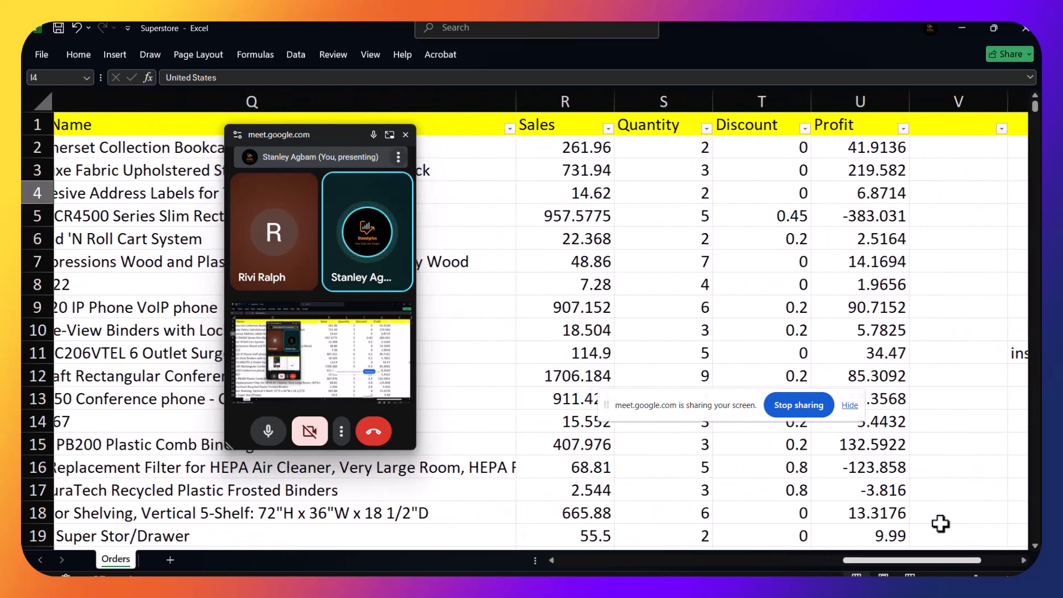
click(567, 102)
right_click(570, 100)
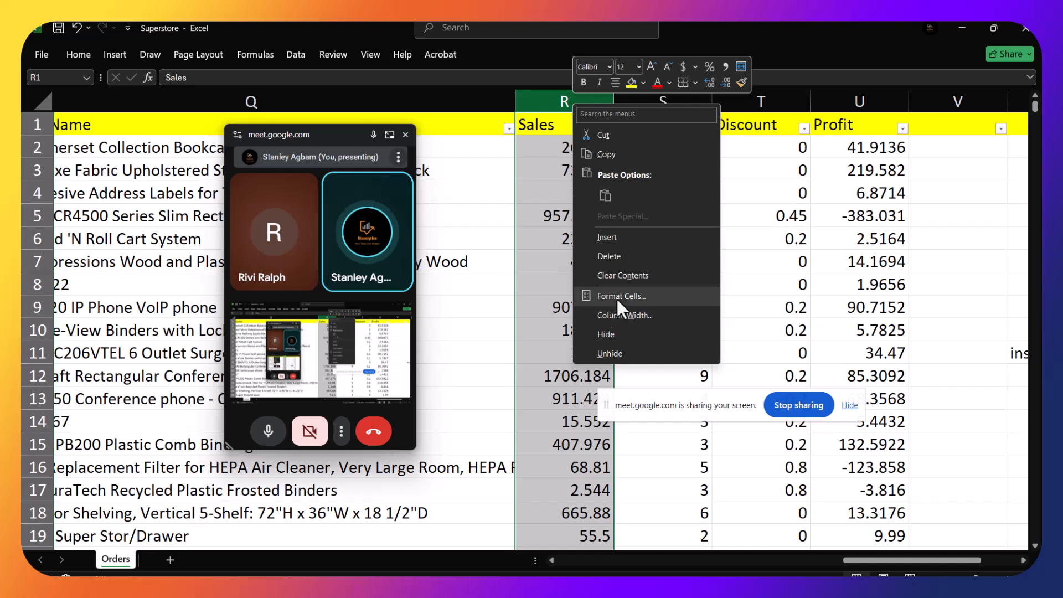
key(Escape)
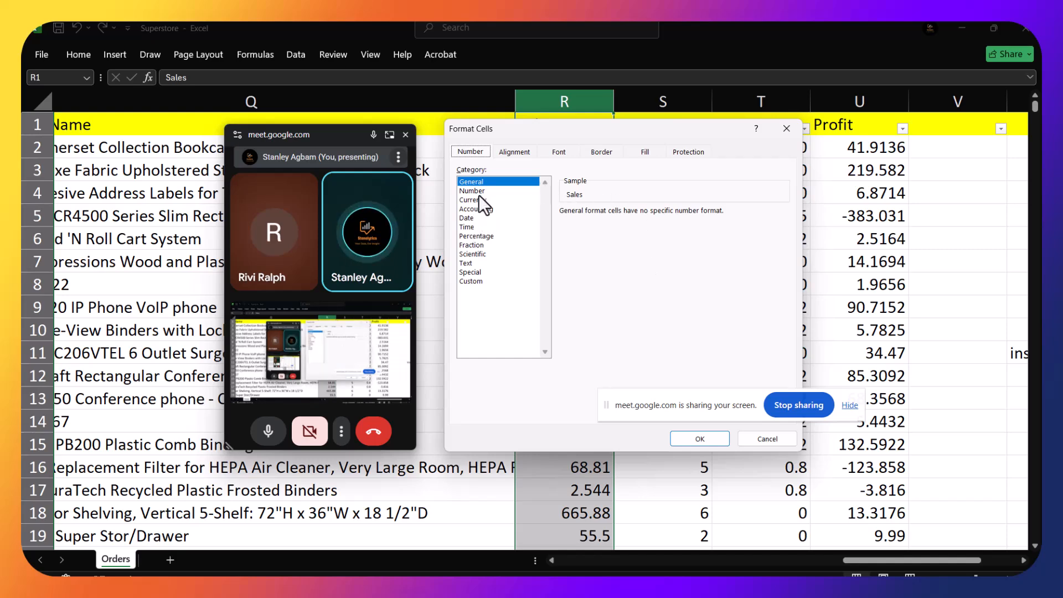
click(479, 197)
key(Return)
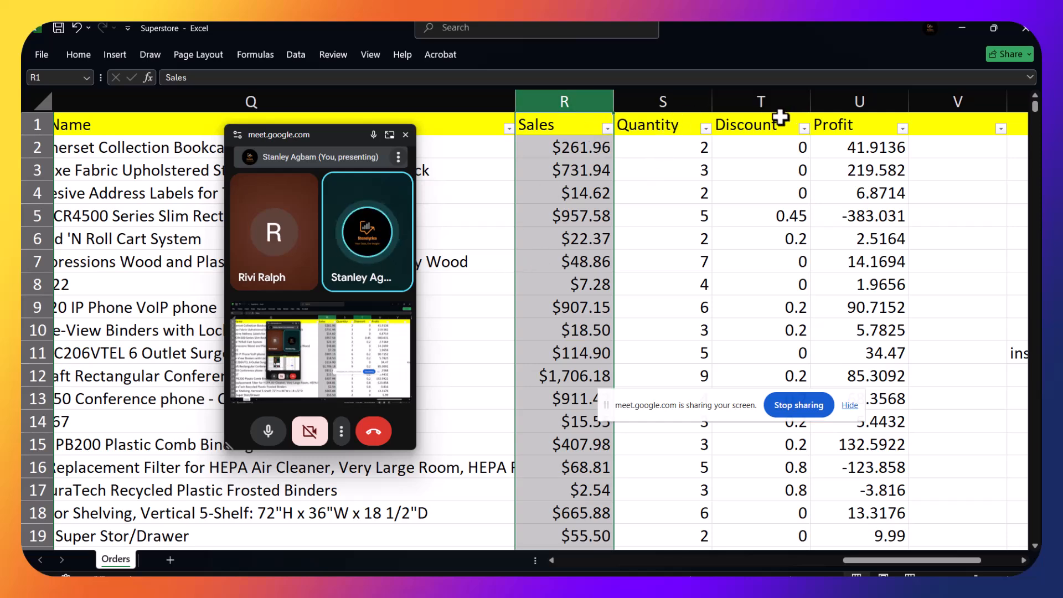
Format the entire Profit column as Currency with the $ symbol, 2 decimal places and negatives as -$1,234.10
click(862, 123)
click(867, 100)
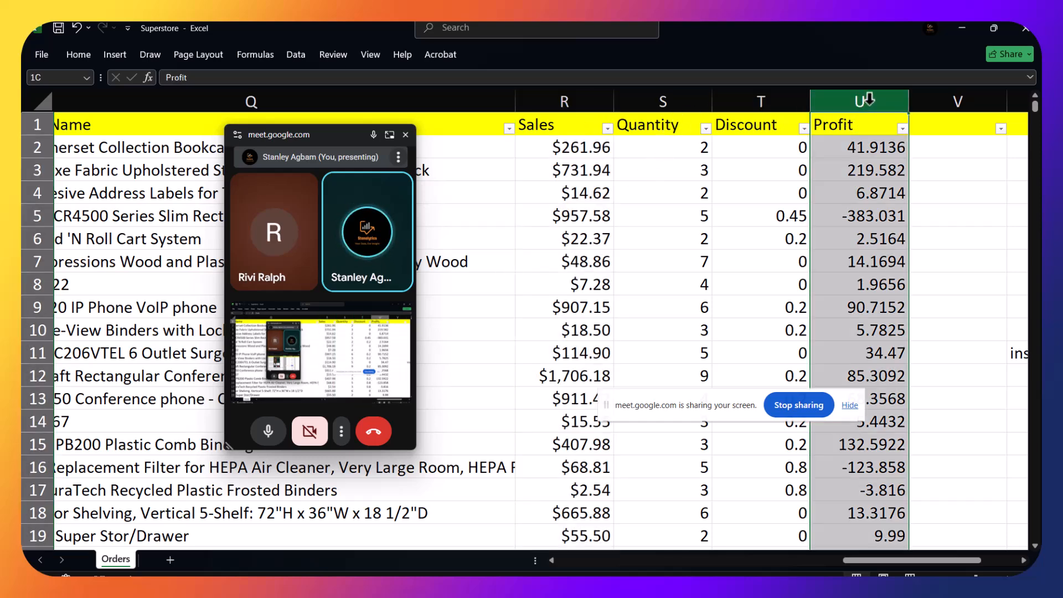
right_click(870, 103)
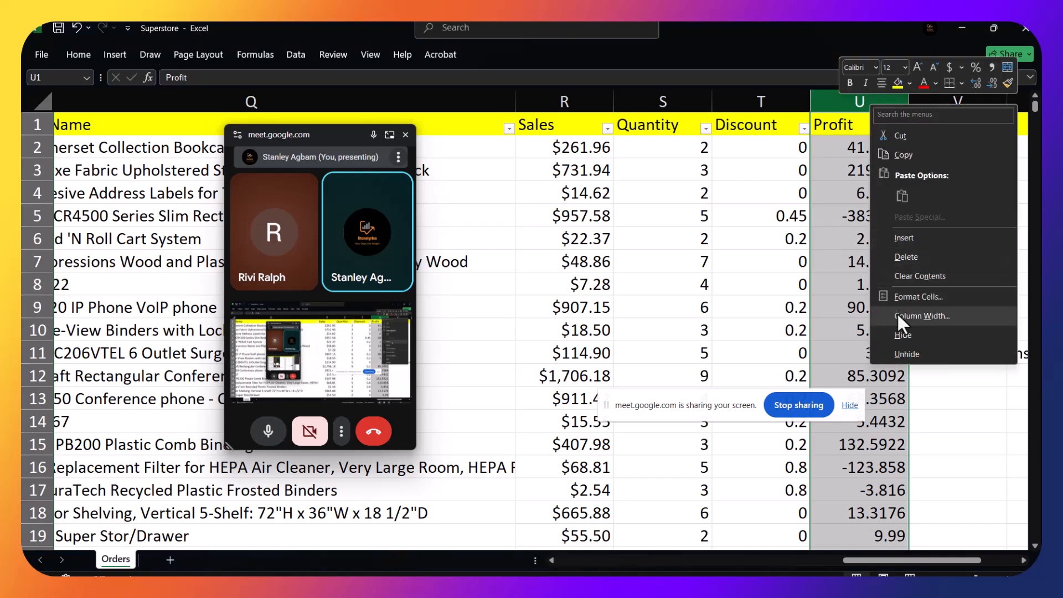
click(915, 299)
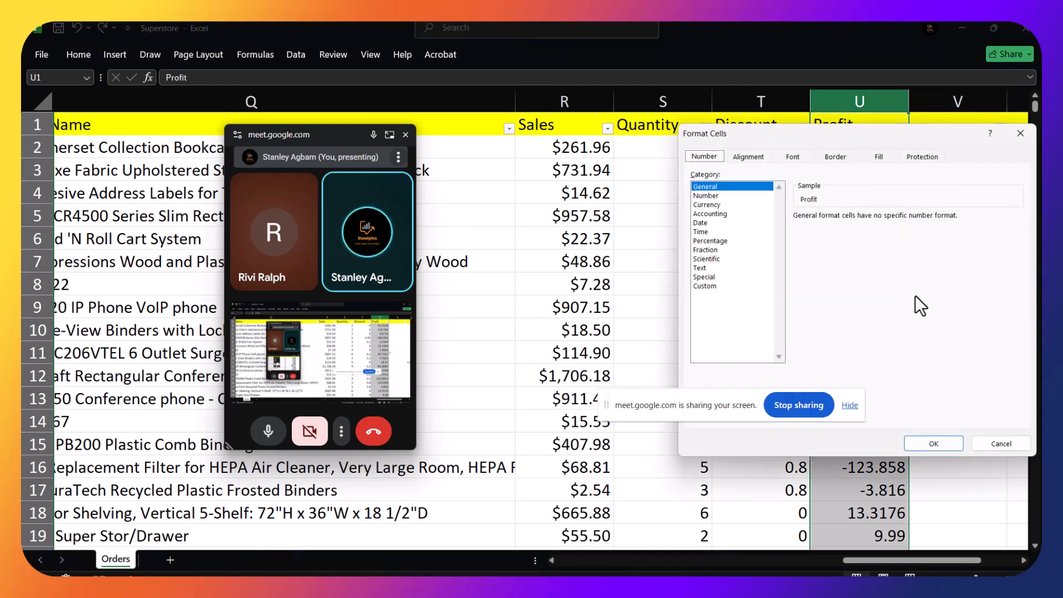
click(708, 205)
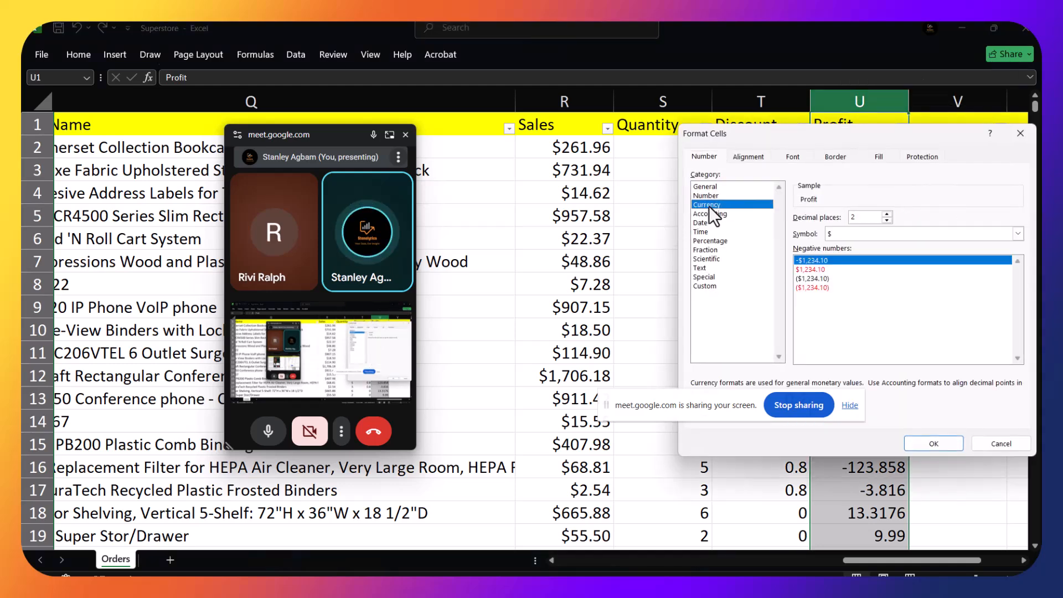
click(941, 437)
Enter 100 in the empty cell V7 beside the Profit column and copy that cell
click(957, 266)
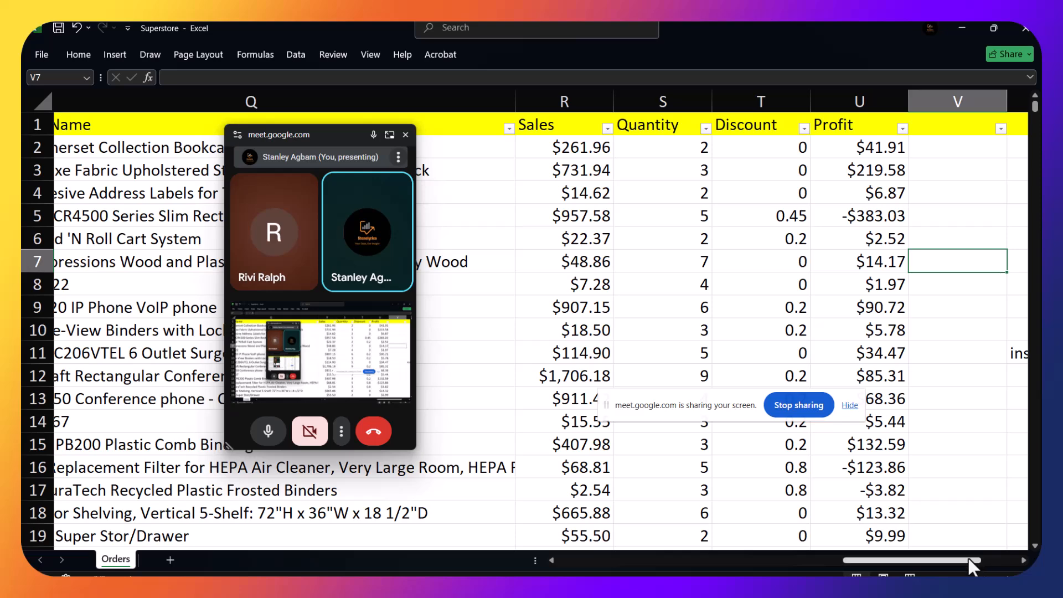
scroll(971, 560, right, 3)
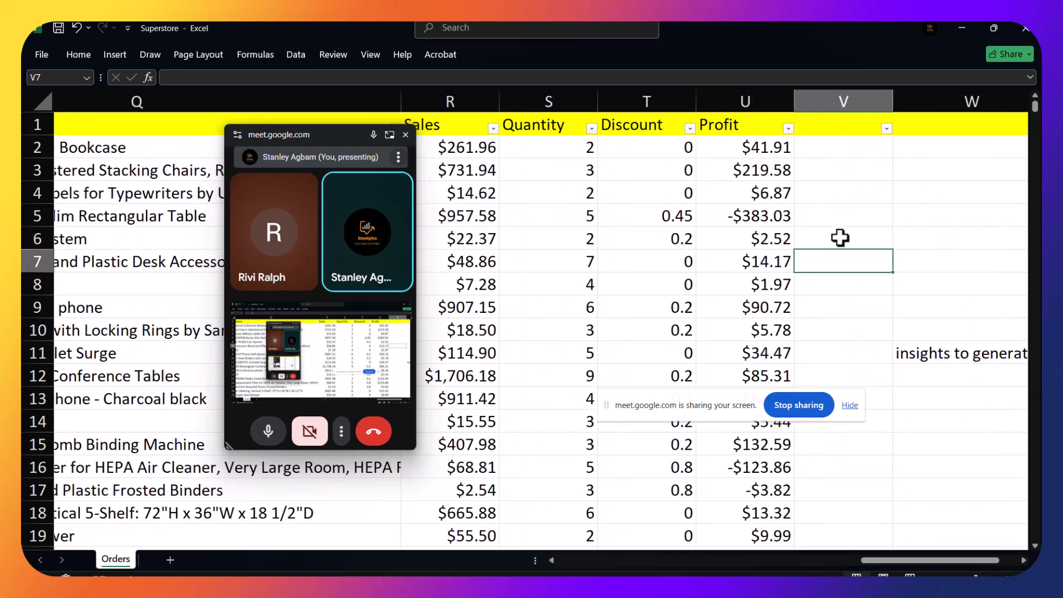
double_click(835, 265)
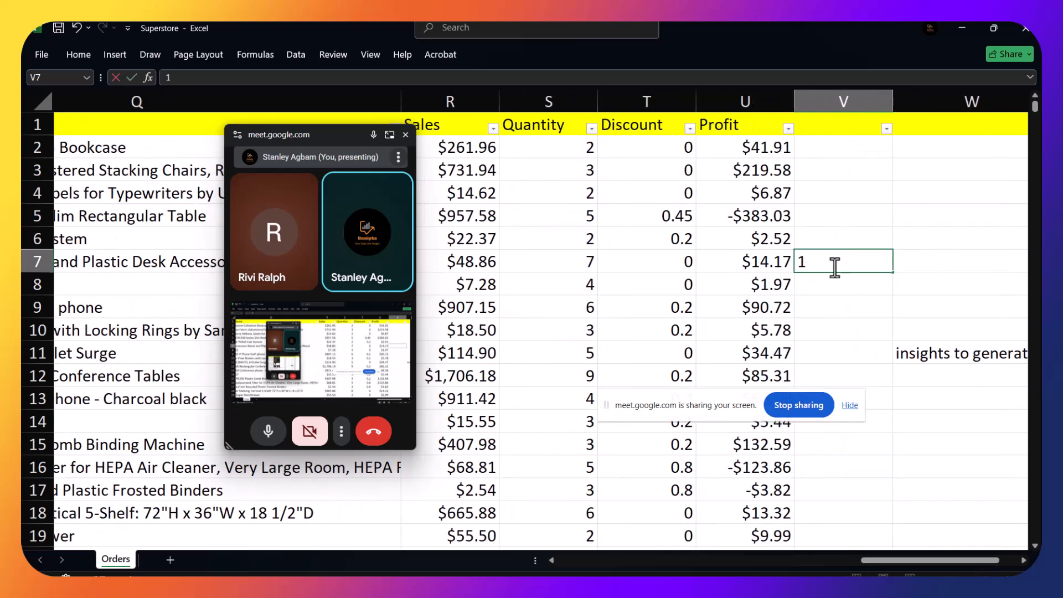
key(Return)
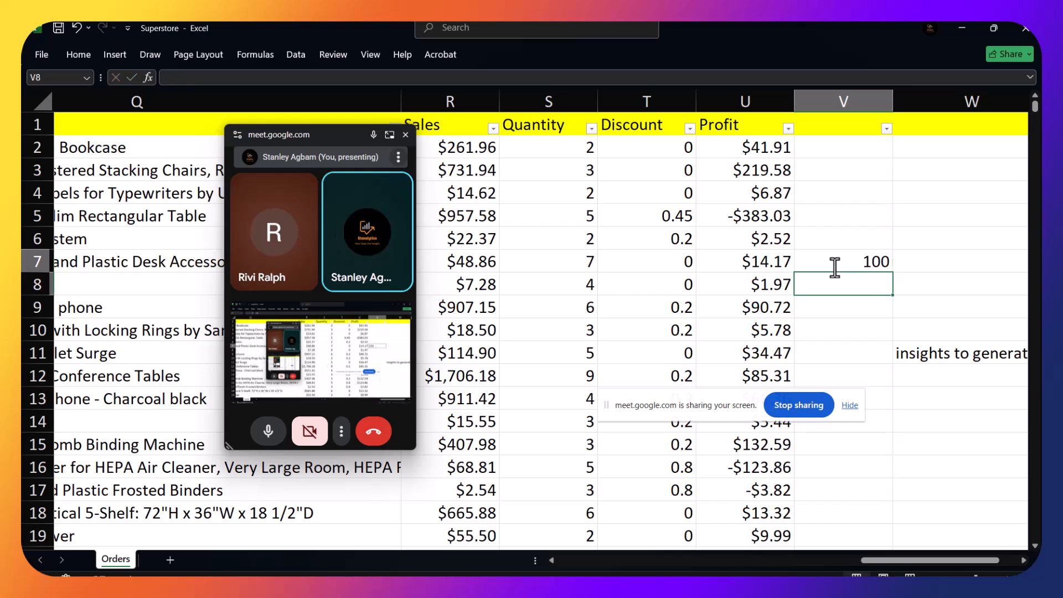
click(835, 265)
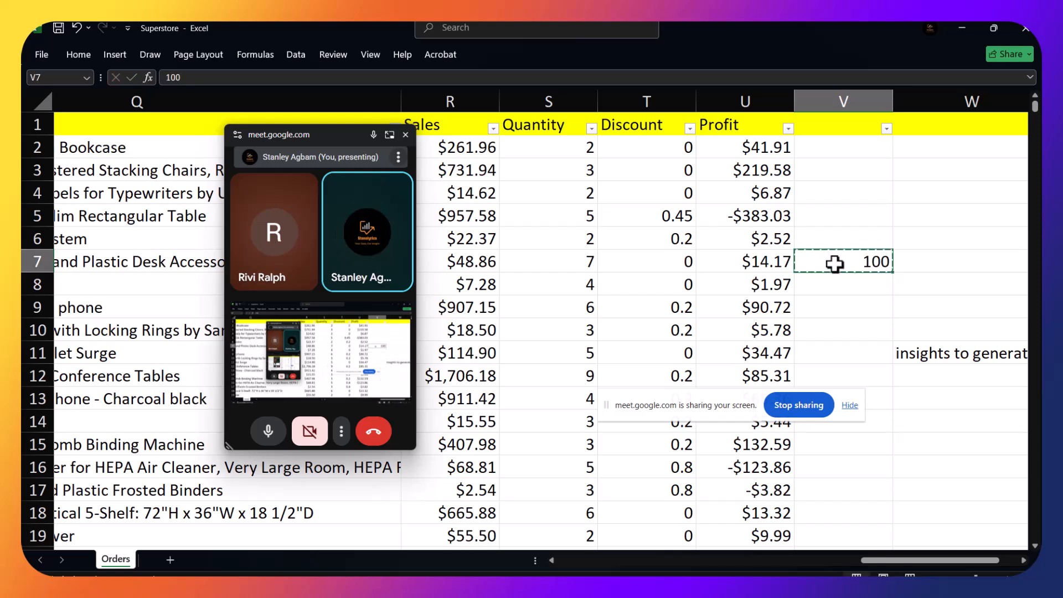
click(646, 96)
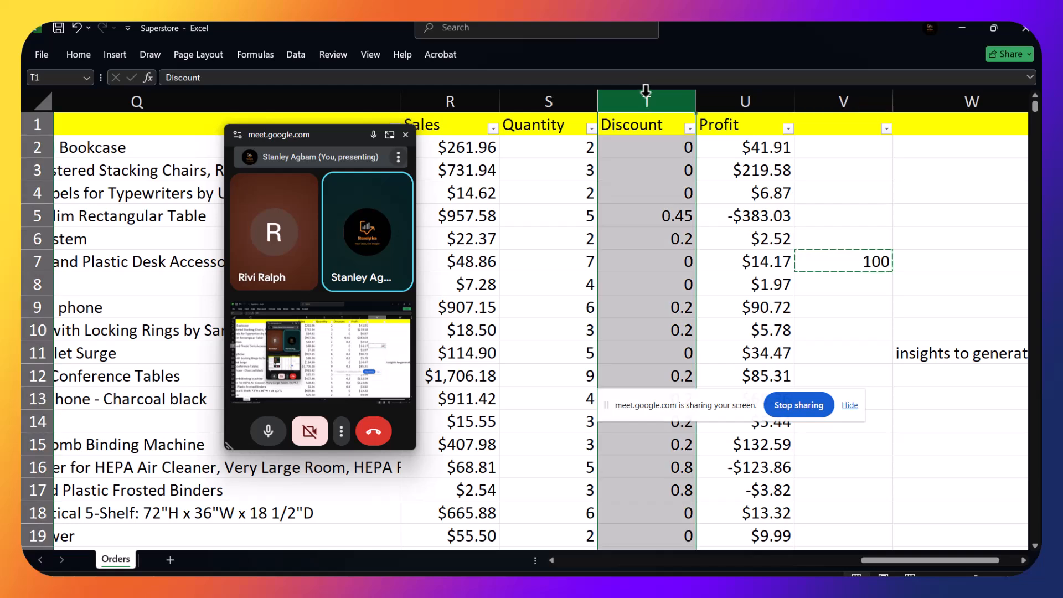
right_click(647, 94)
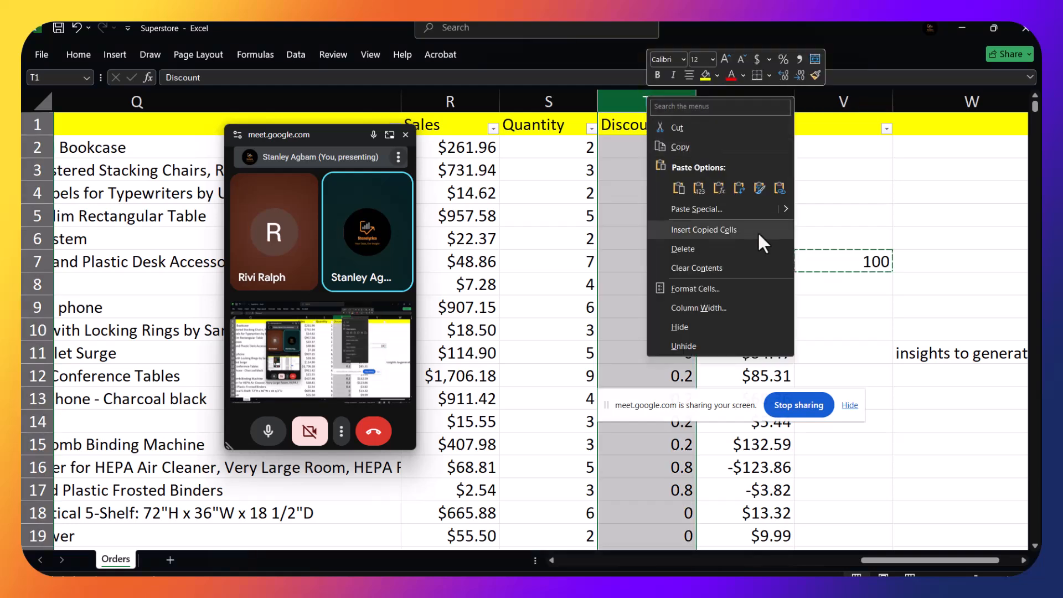
mouse_move(787, 210)
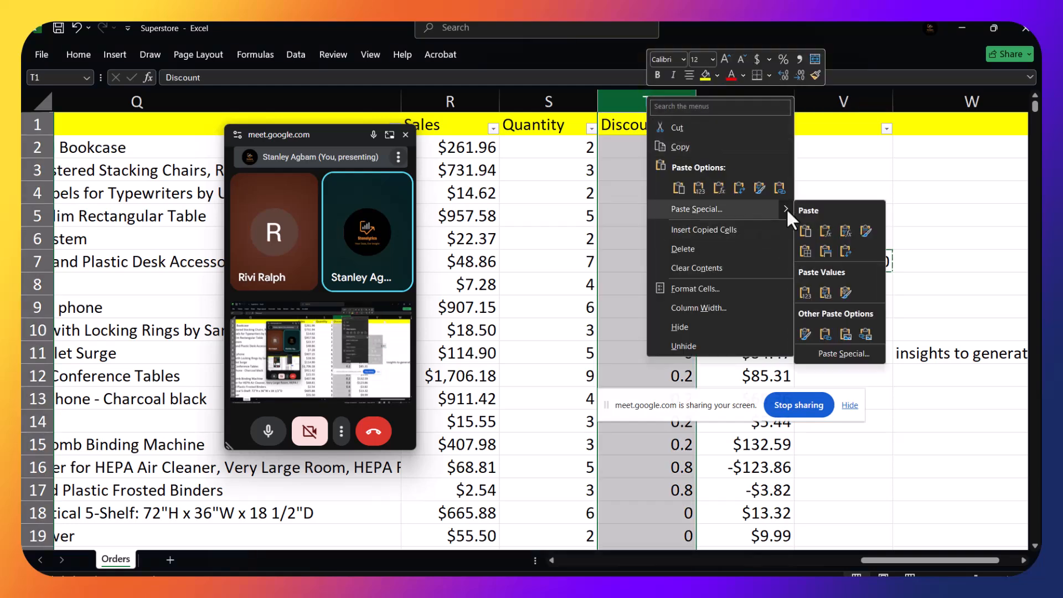
click(841, 158)
Multiply the entire Discount column by the copied 100 using Paste Special
click(827, 262)
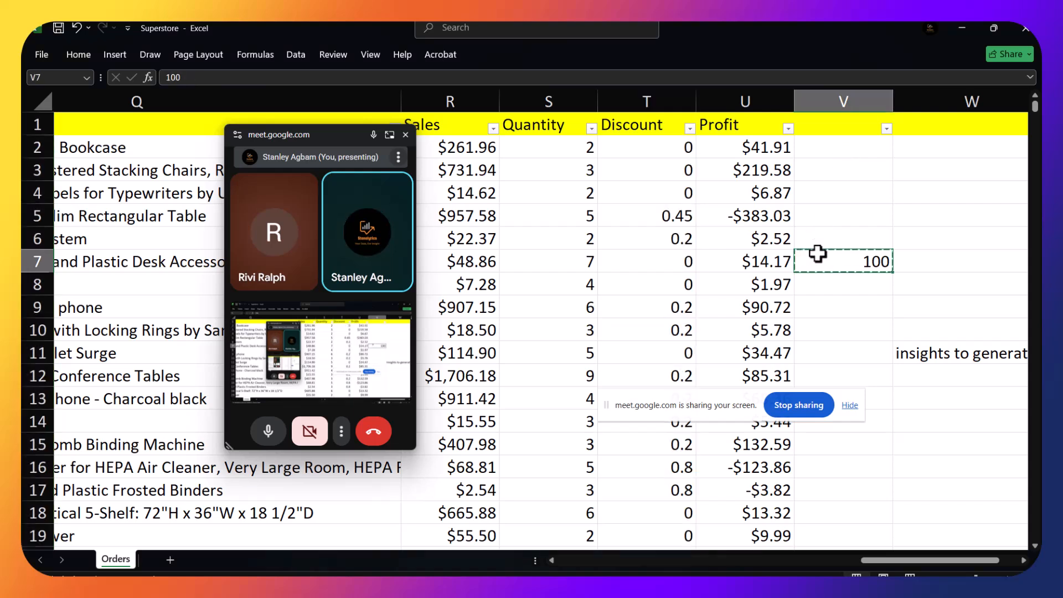
click(643, 87)
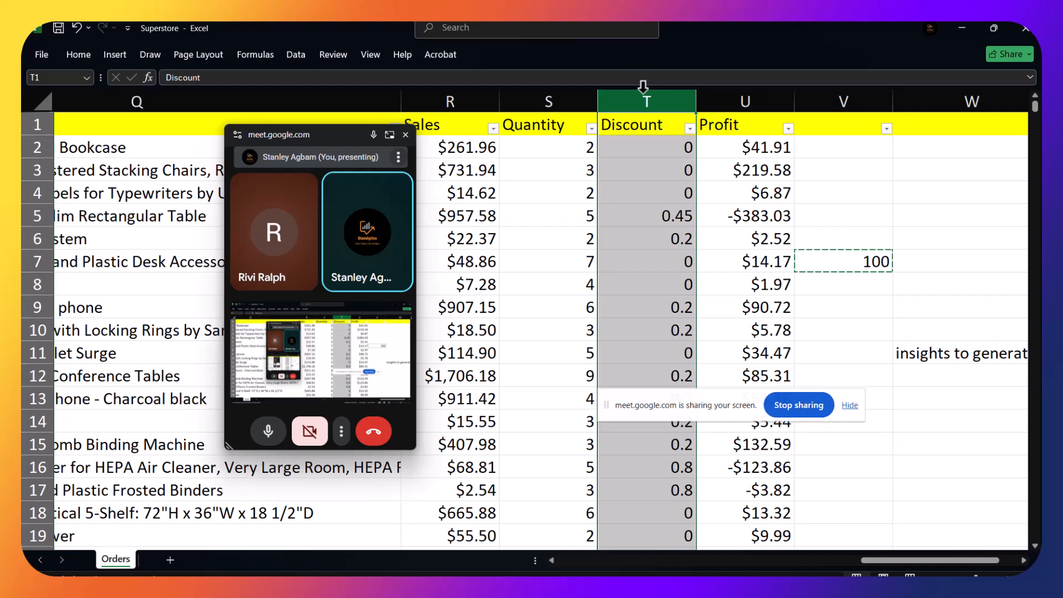
key(ctrl+alt+v)
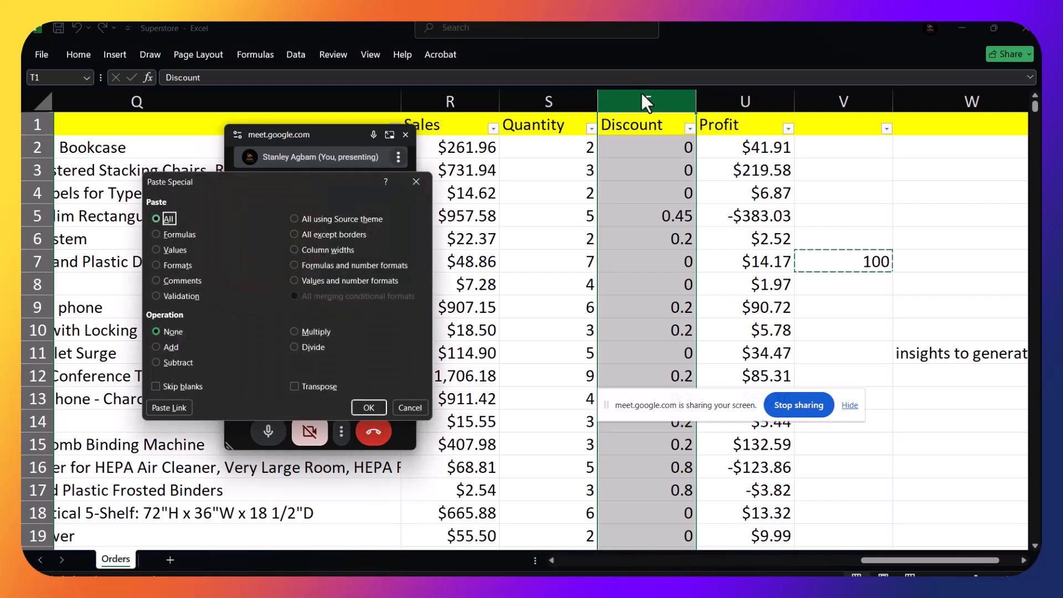
click(295, 331)
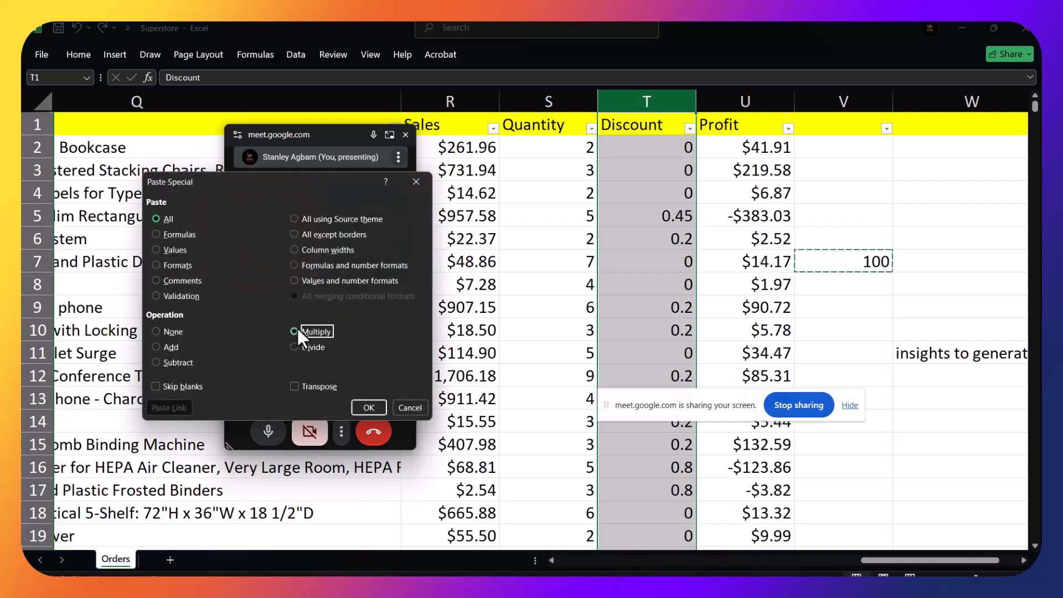
click(368, 408)
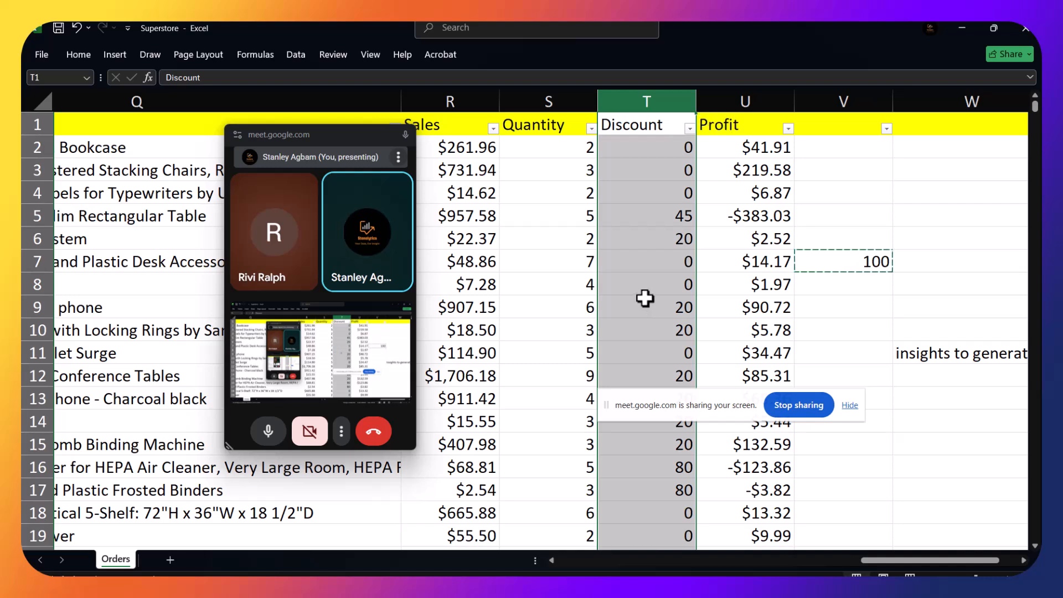
Undo the Discount multiplication and the 100 entered in V7, redoing the Profit column's currency format where the undo removed it
key(ctrl+z)
click(645, 299)
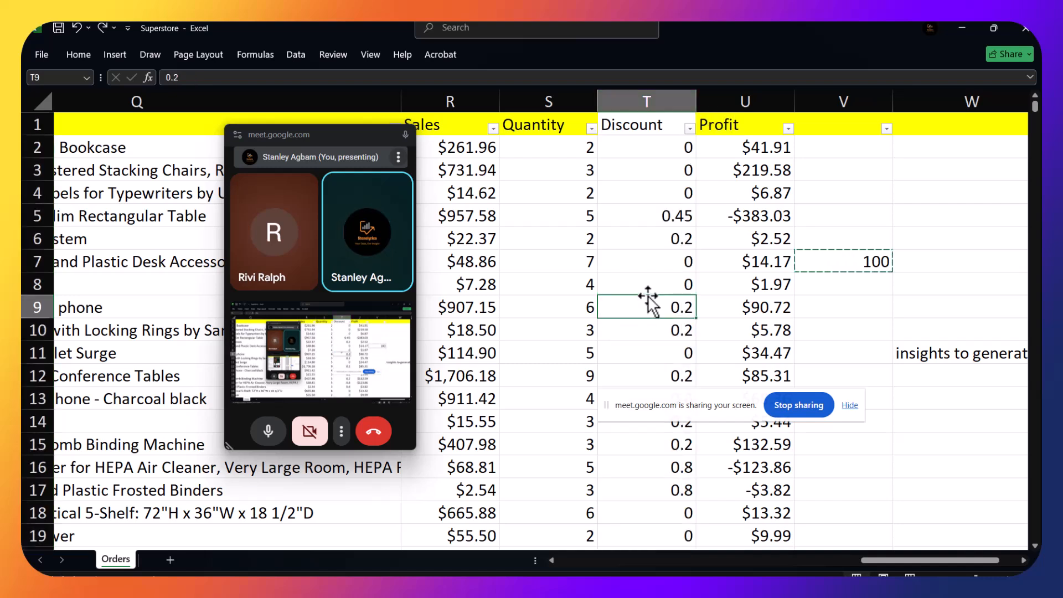
scroll(654, 291, down, 1)
scroll(655, 289, up, 1)
click(634, 148)
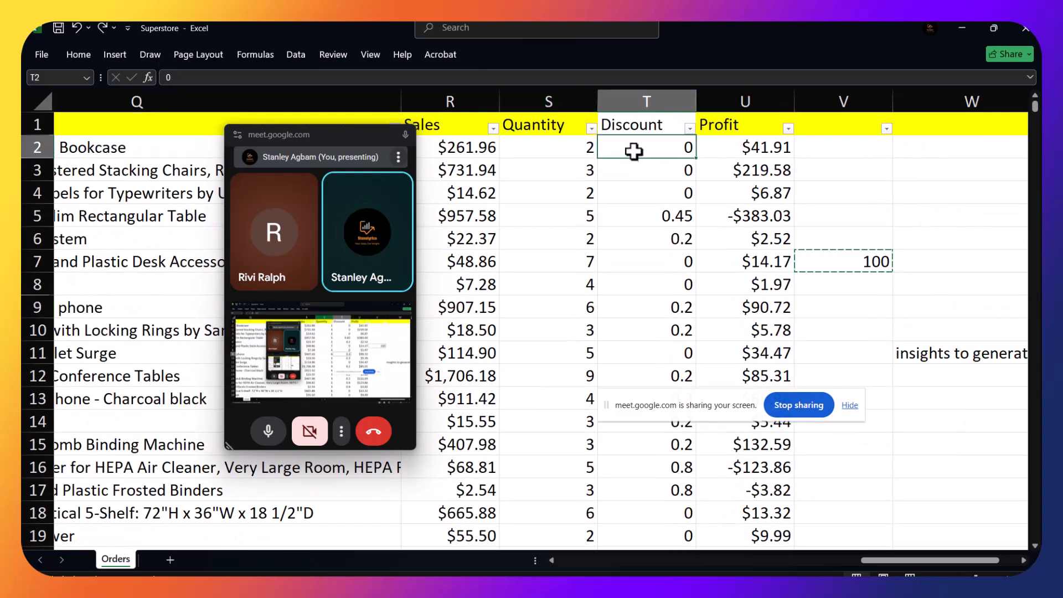
click(644, 116)
key(ctrl+z)
key(ctrl+z)
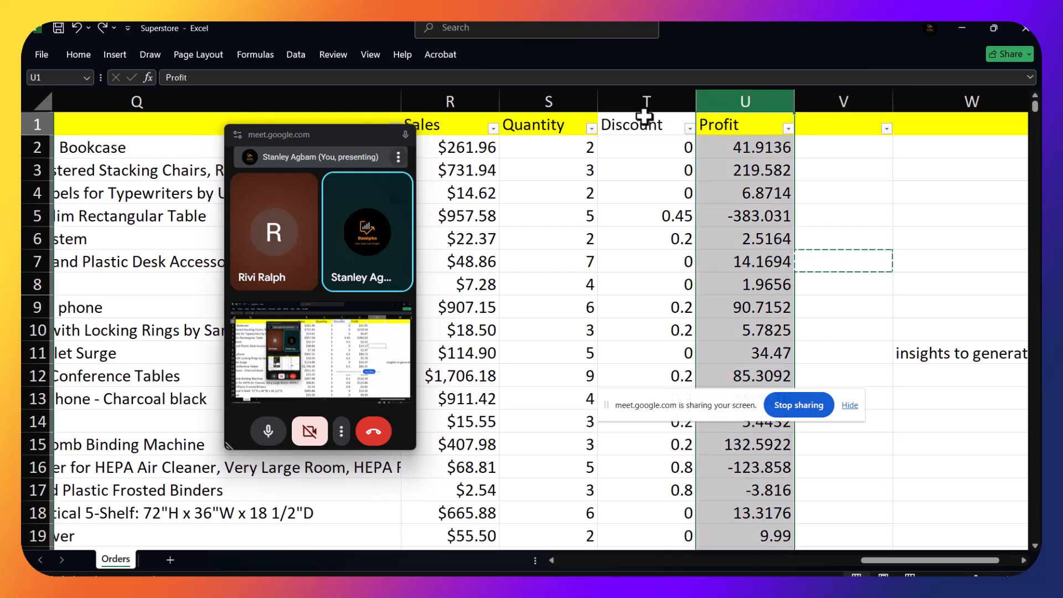
key(ctrl+y)
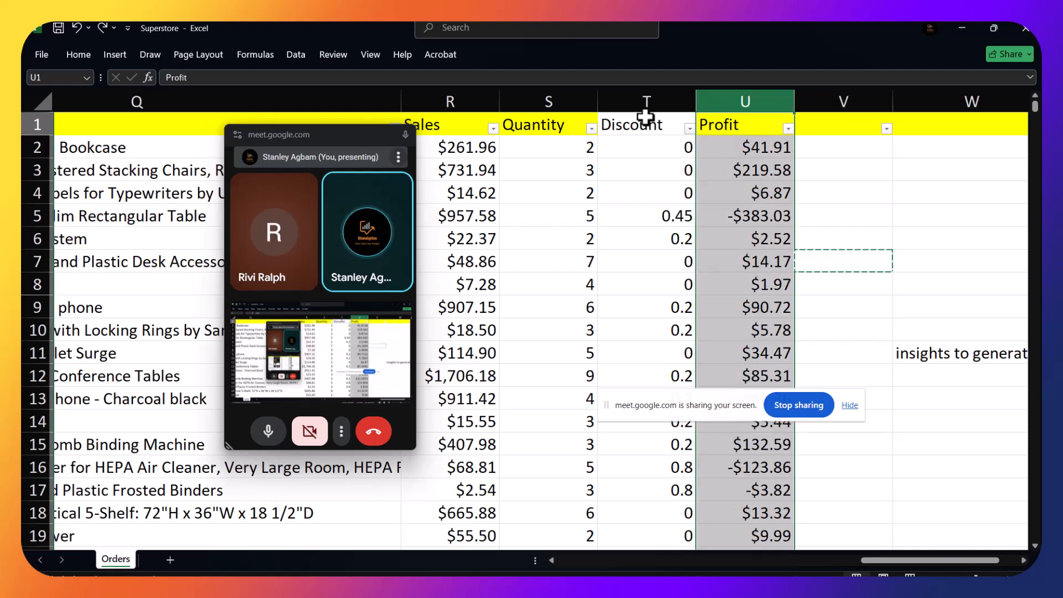
click(668, 133)
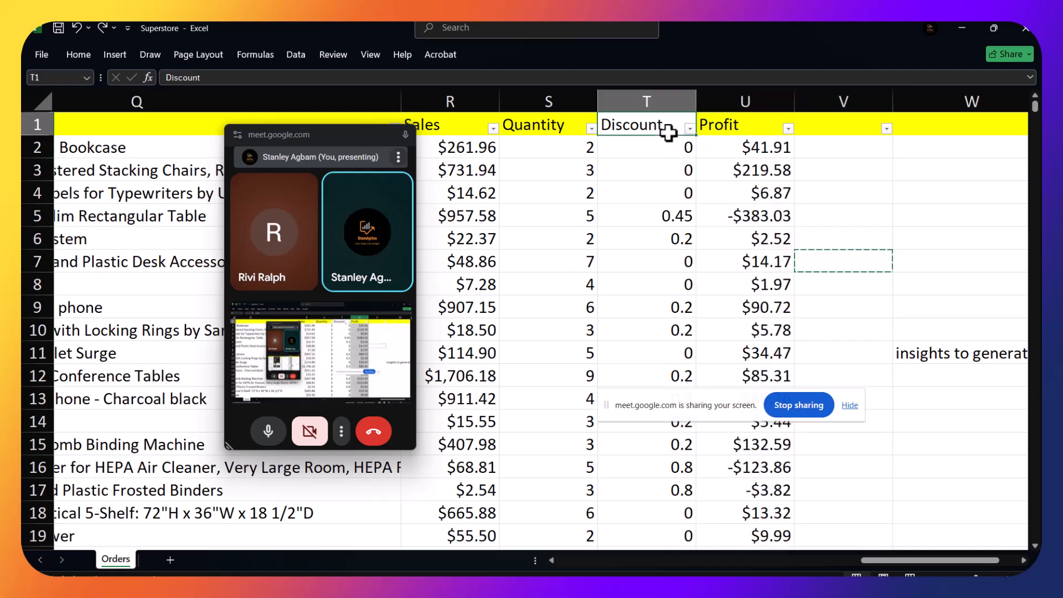
click(66, 50)
click(206, 99)
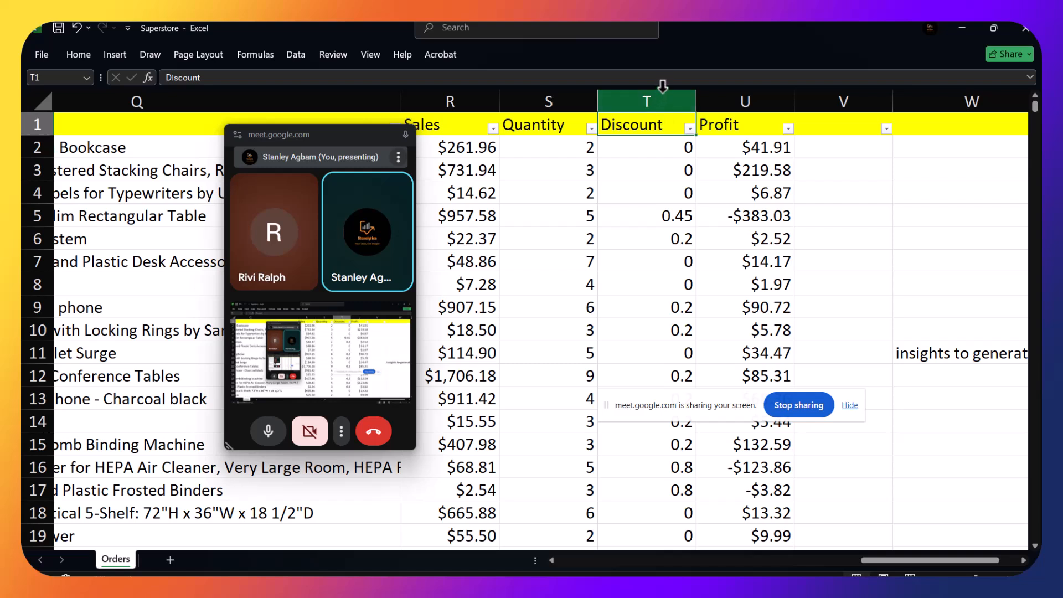
click(662, 98)
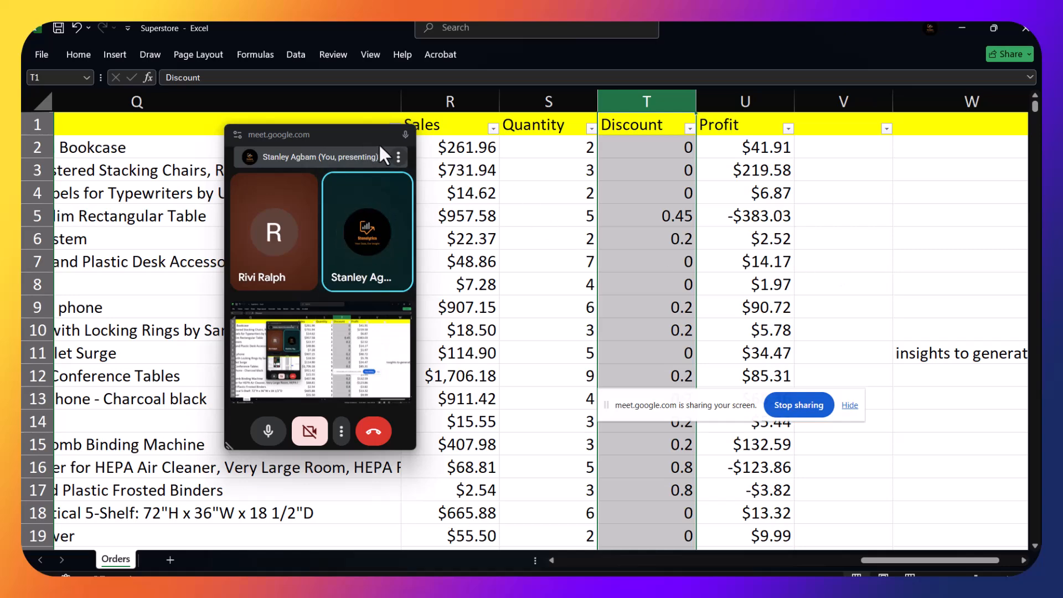
click(379, 143)
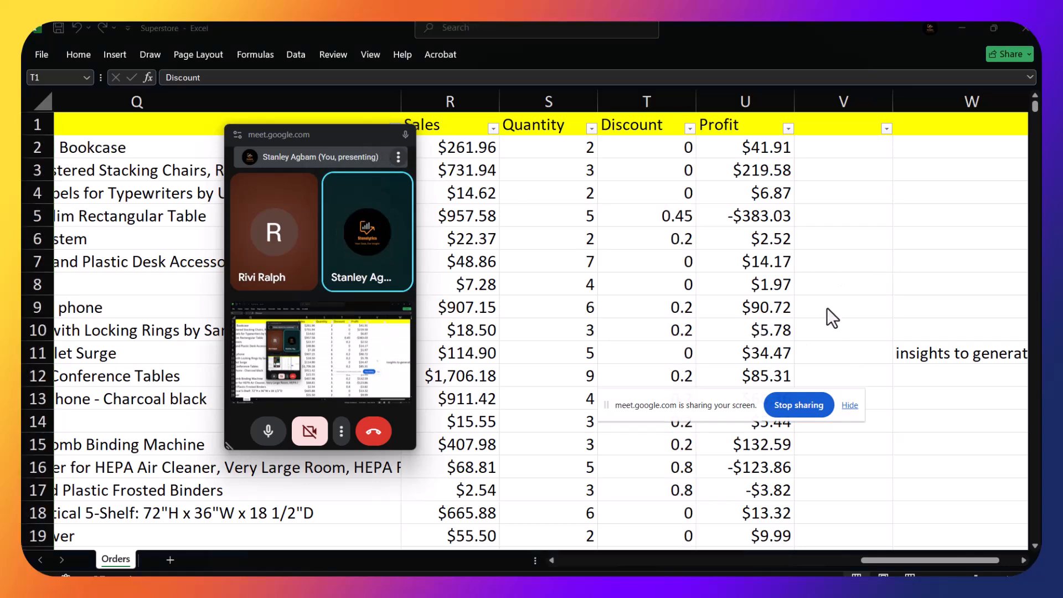
scroll(787, 281, down, 4)
scroll(786, 280, up, 4)
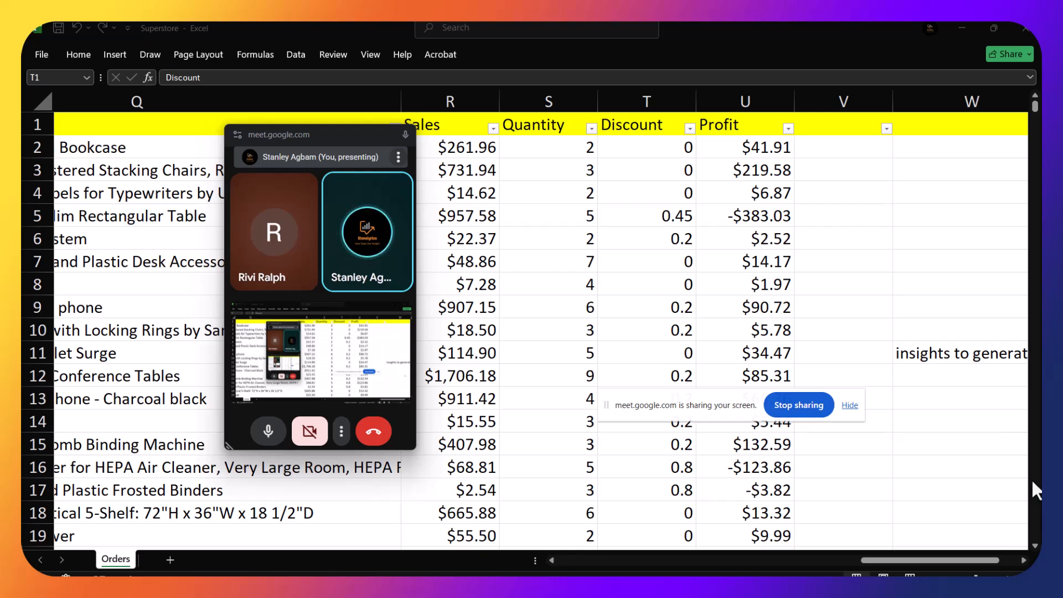
key(ctrl+space)
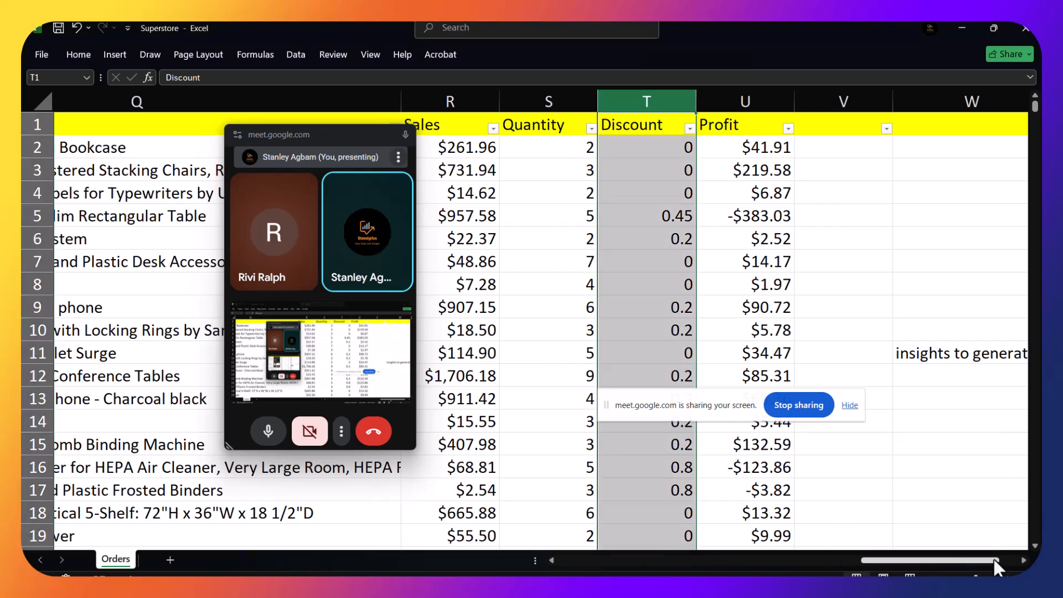
Enter "how many orders exists" in cell W12 beneath the "insights to generate" heading
drag(980, 564, 1001, 564)
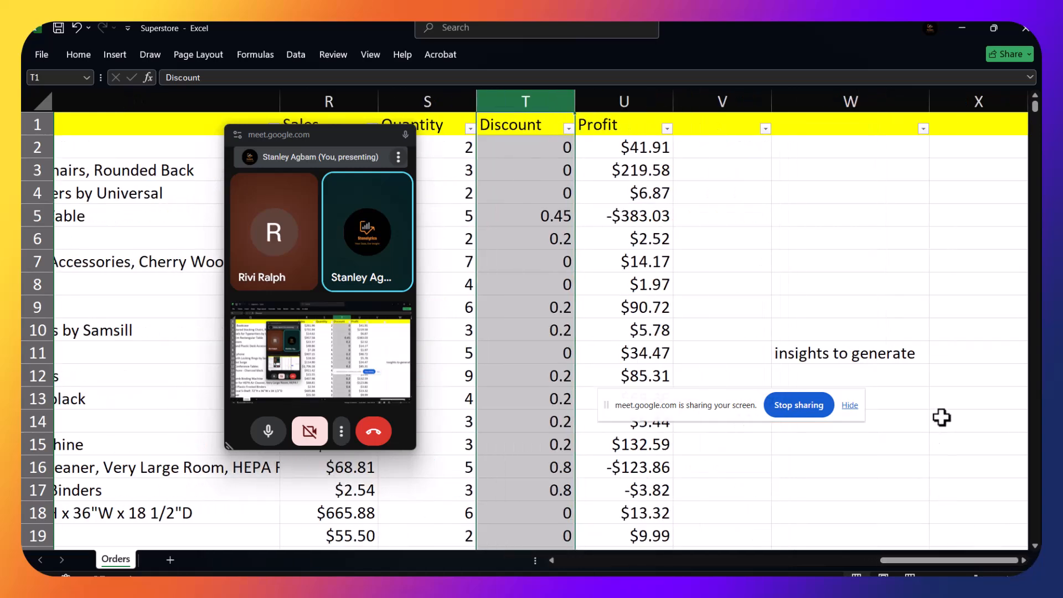
click(862, 360)
click(861, 380)
text(h)
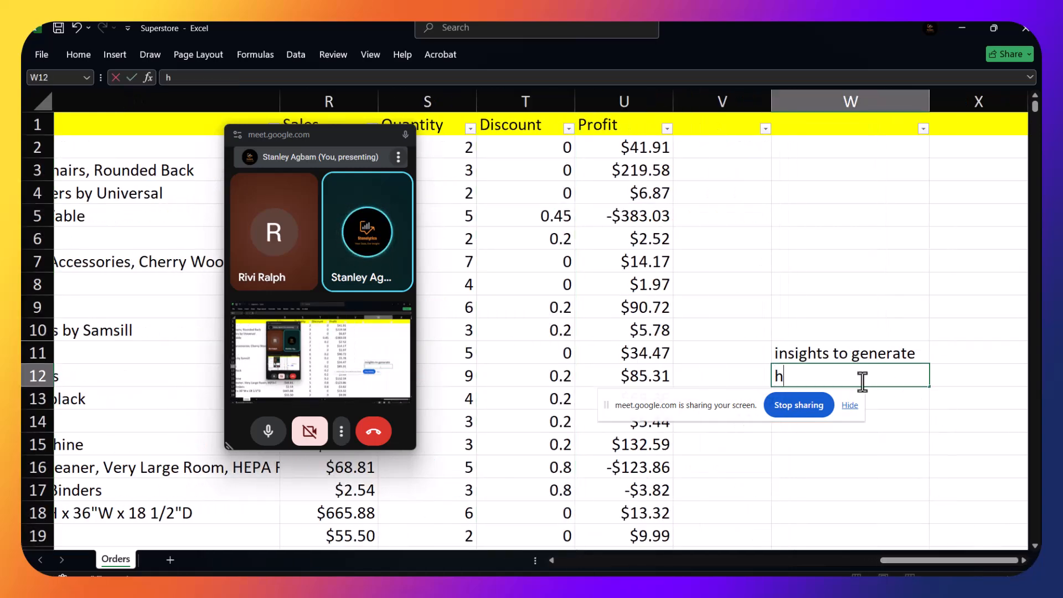
text(pw ,a)
key(BackSpace)
key(BackSpace)
text(how many orde)
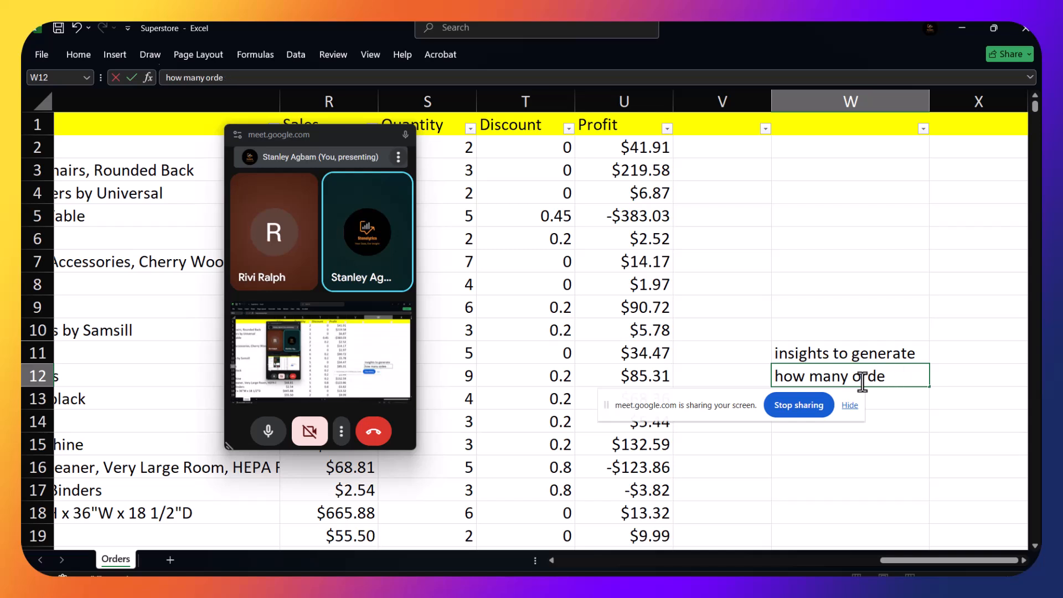
text(ess e)
key(BackSpace)
key(BackSpace)
key(BackSpace)
key(BackSpace)
text(rs exists)
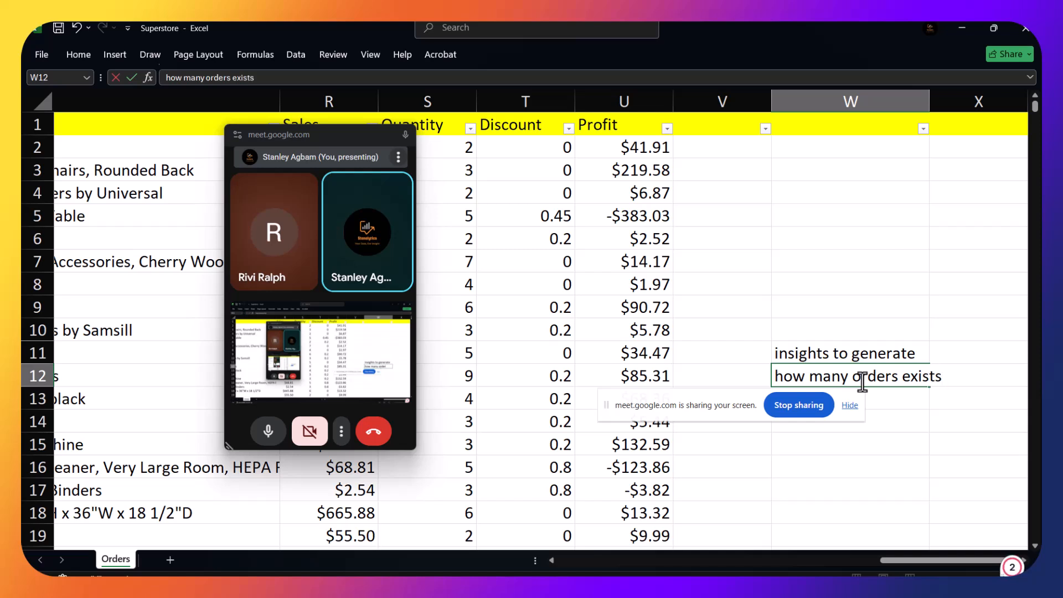
key(Return)
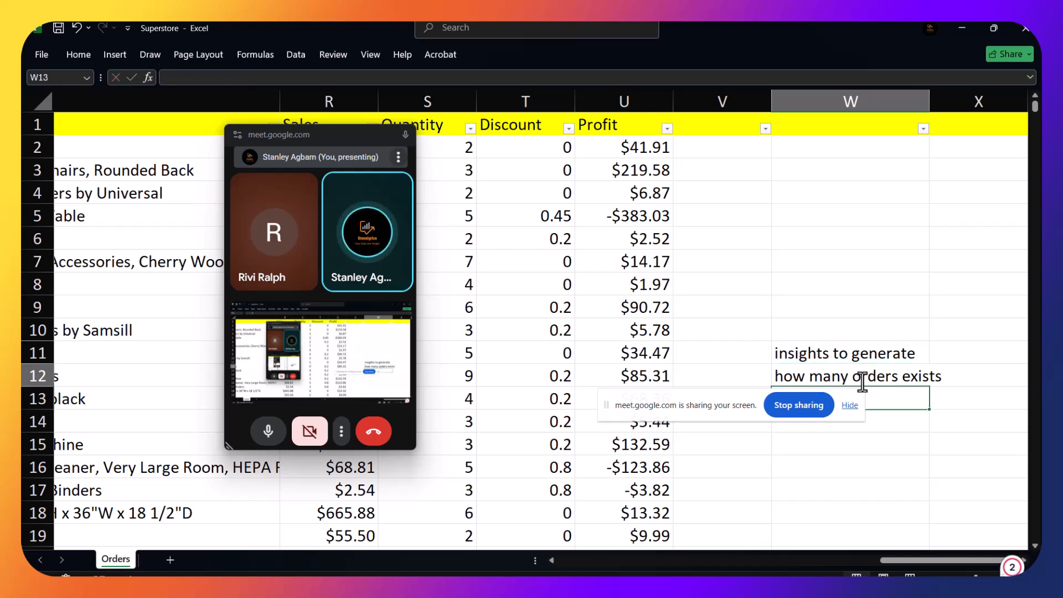
Enter "how many customers made purchase" as the second insight question in cell W13
text(h)
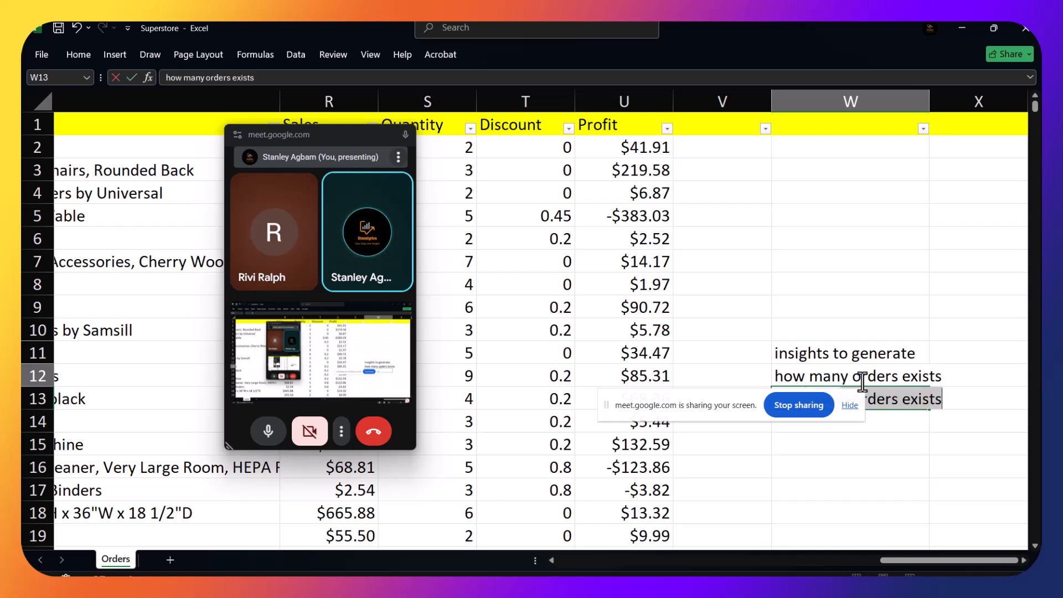
text(ow many cu)
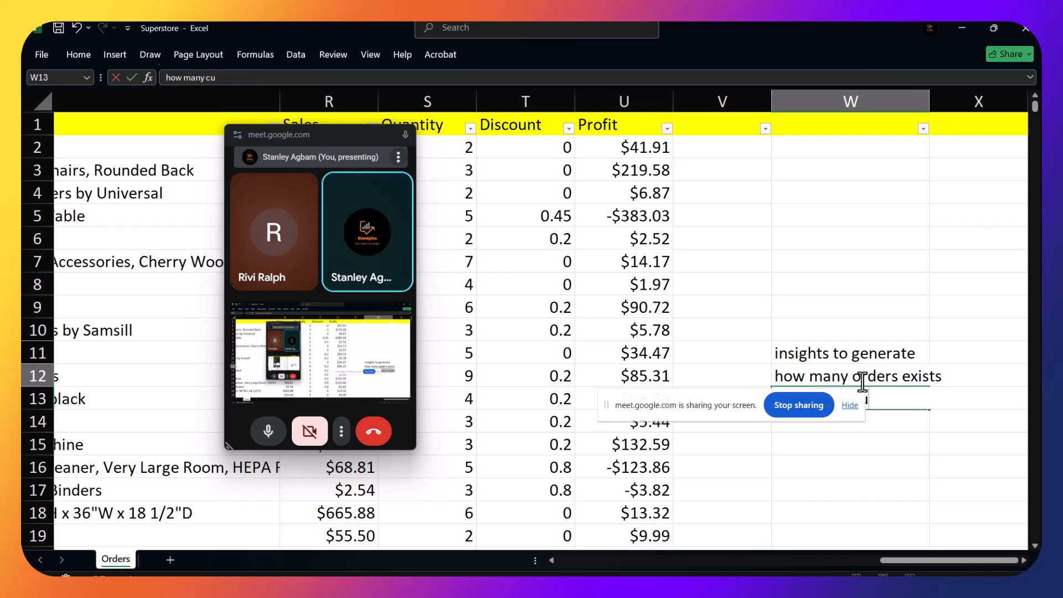
text(stomers)
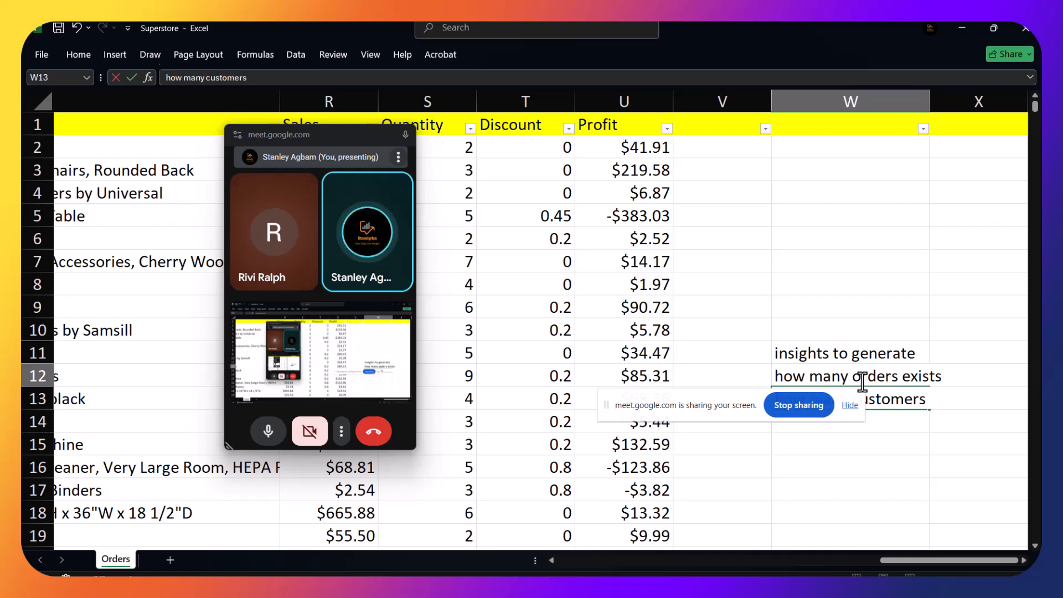
text( made purchase()
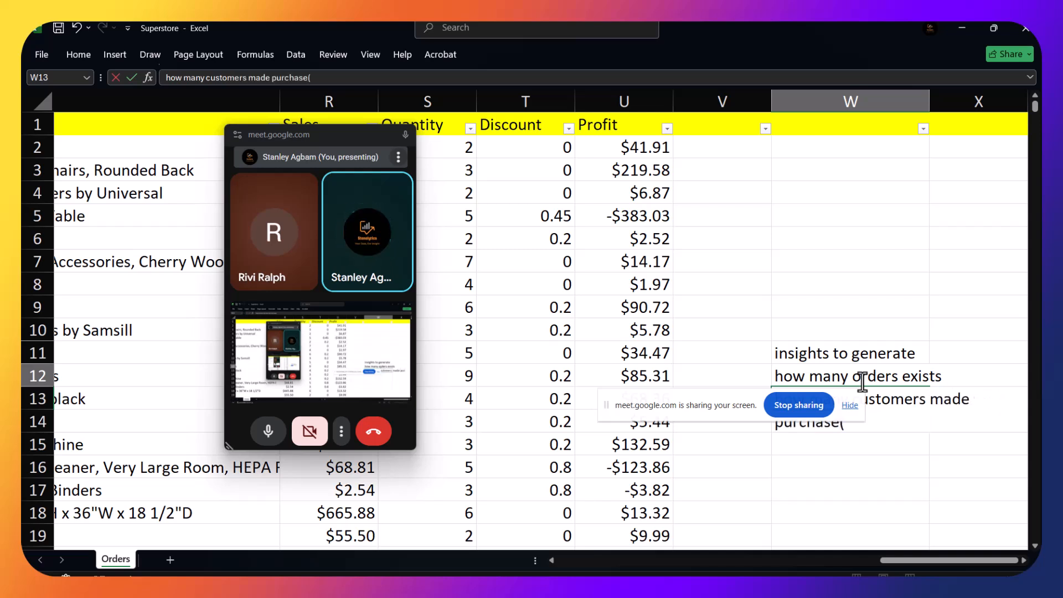
key(BackSpace)
key(Return)
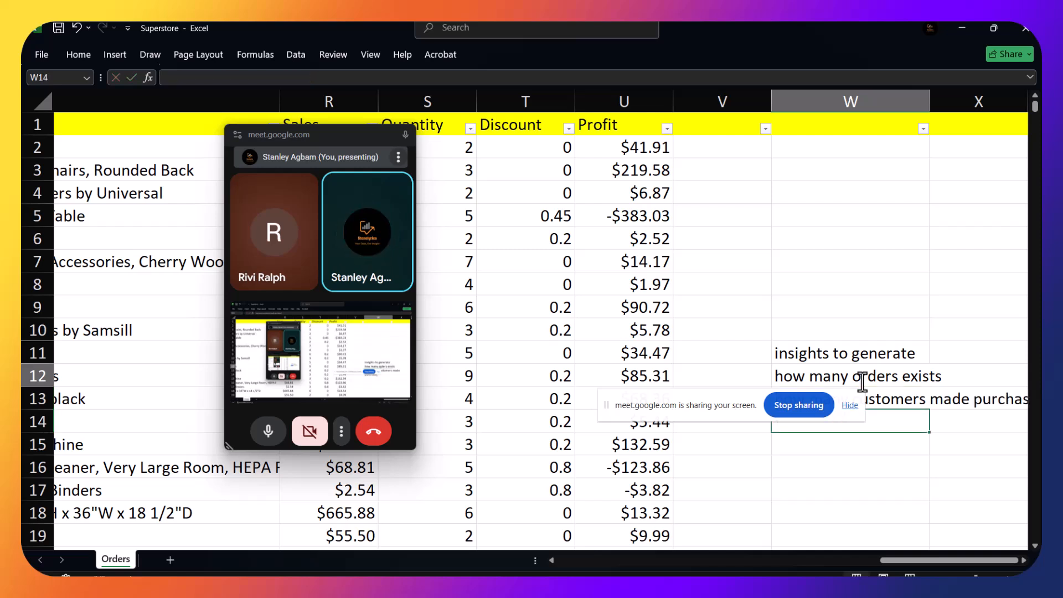
Widen column W to fit the insight questions and move the screen-sharing bar clear of them
click(861, 95)
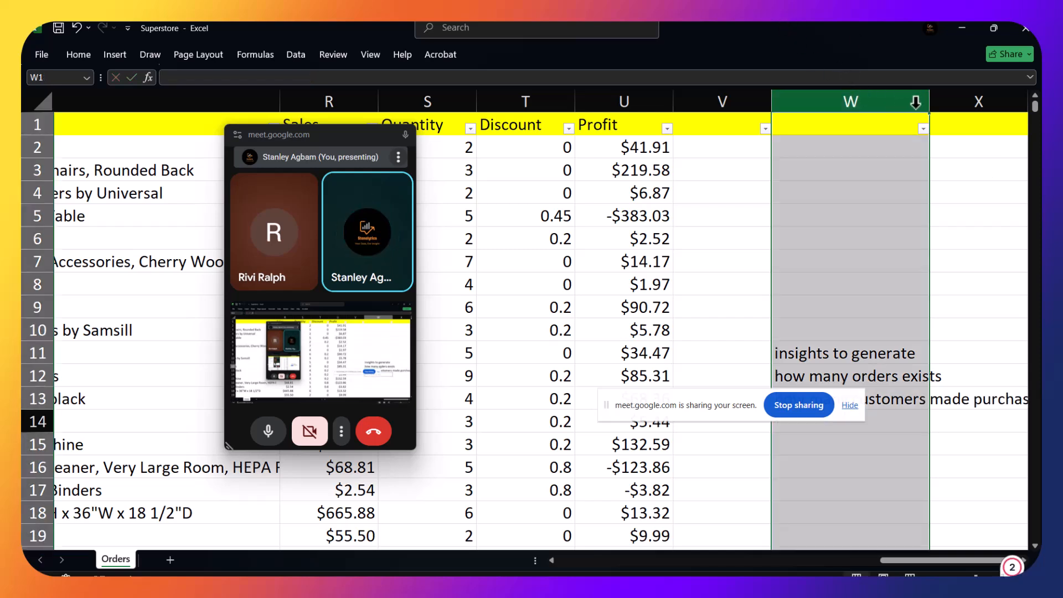
drag(930, 101, 977, 109)
drag(1030, 119, 1029, 120)
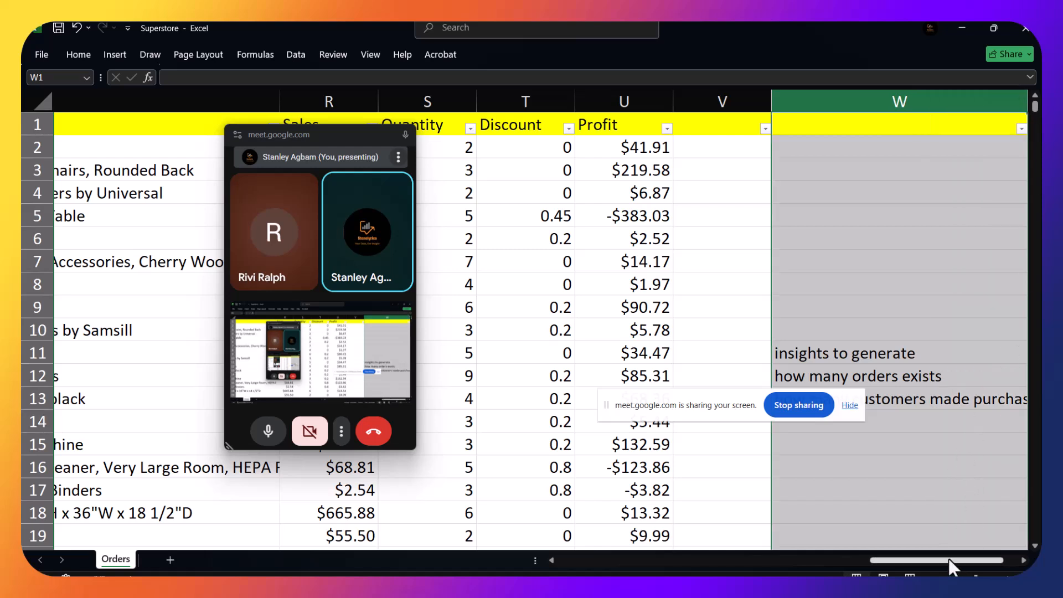
scroll(949, 556, right, 2)
click(921, 482)
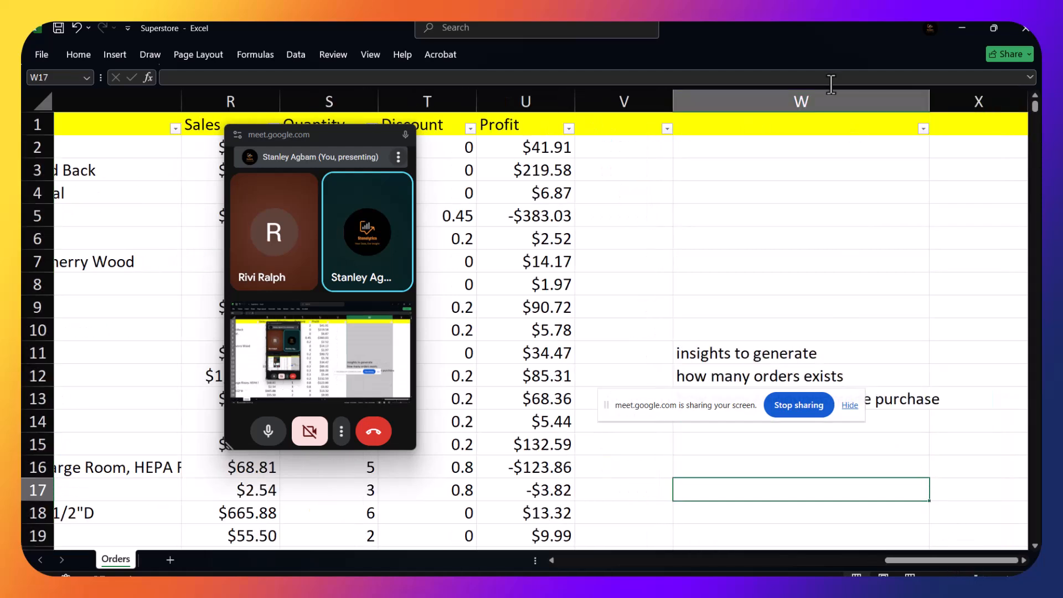
click(857, 98)
drag(929, 106, 967, 111)
click(805, 466)
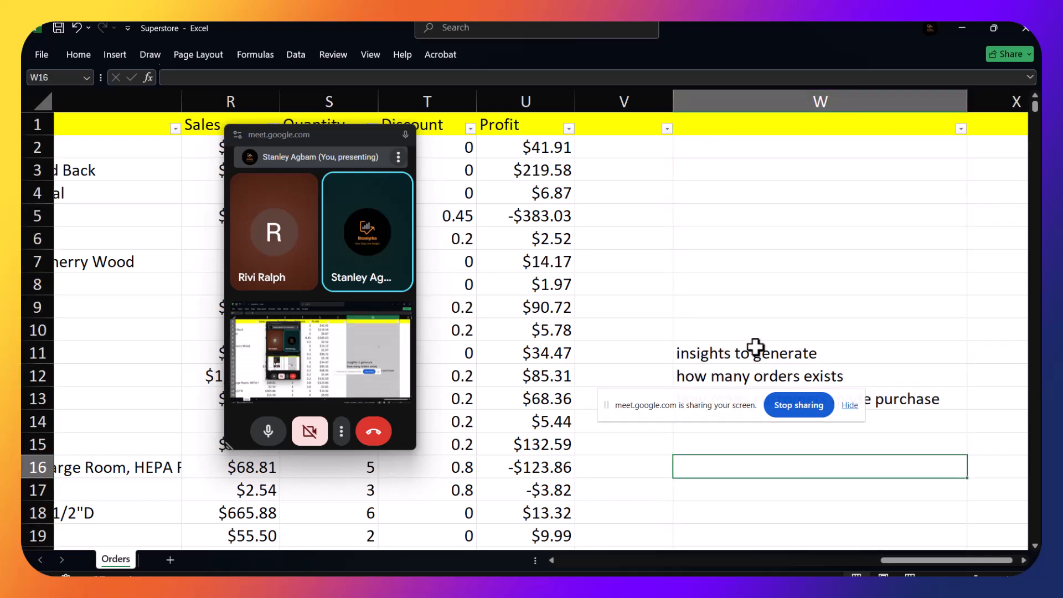
drag(706, 397, 784, 221)
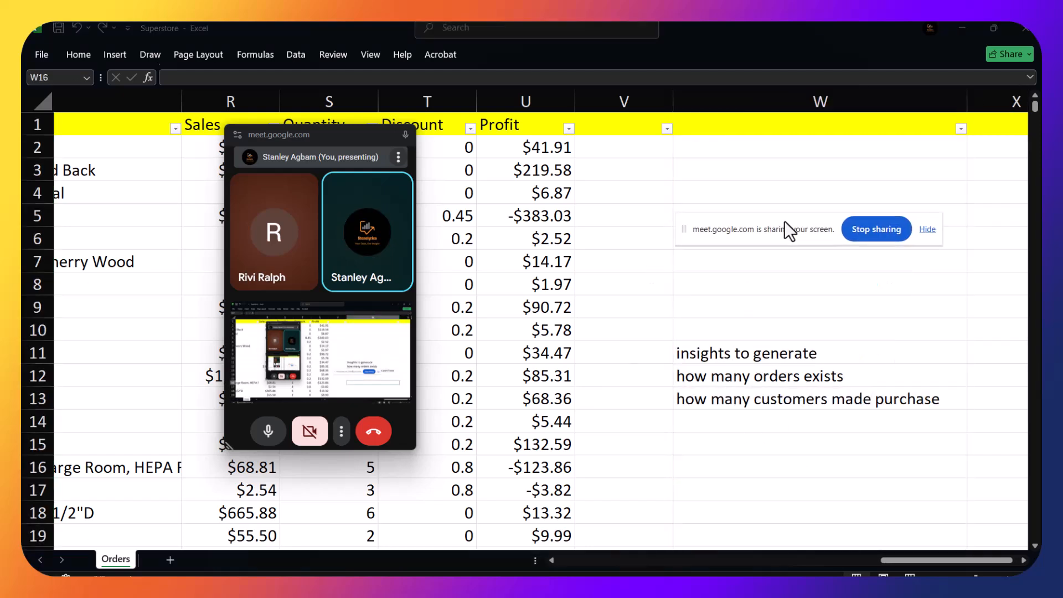
Enter "Total sales made on each product category" as the third insight in cell W14
click(732, 430)
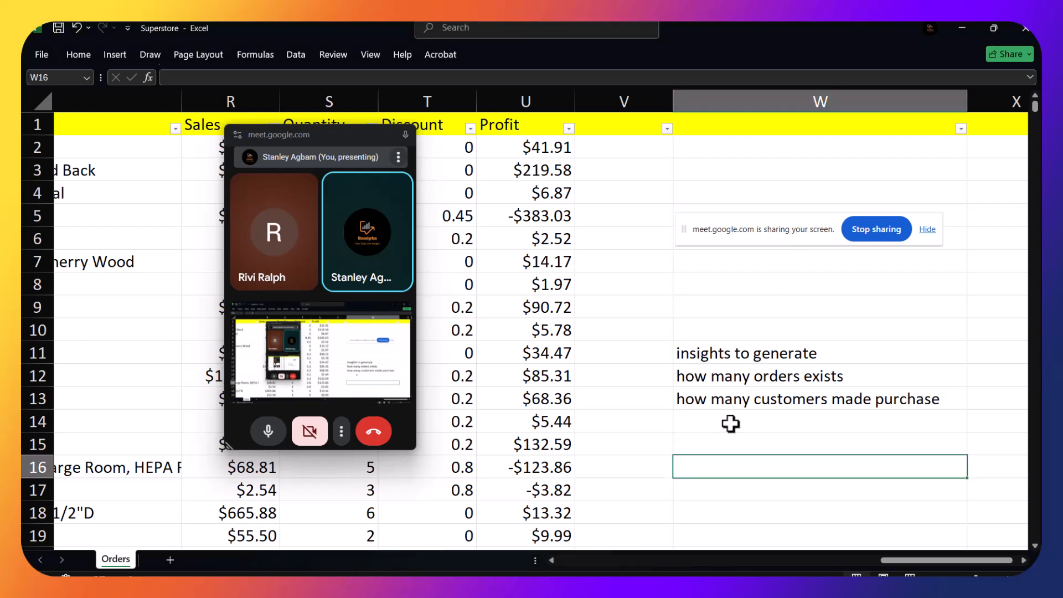
double_click(731, 423)
text(tales)
key(BackSpace)
key(BackSpace)
key(BackSpace)
key(BackSpace)
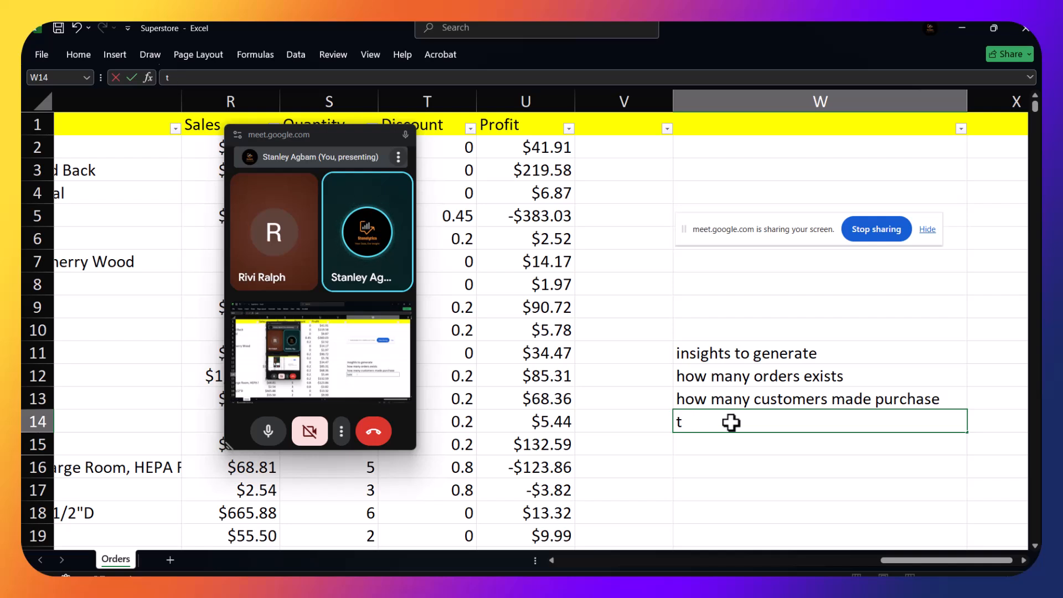
text(Total s)
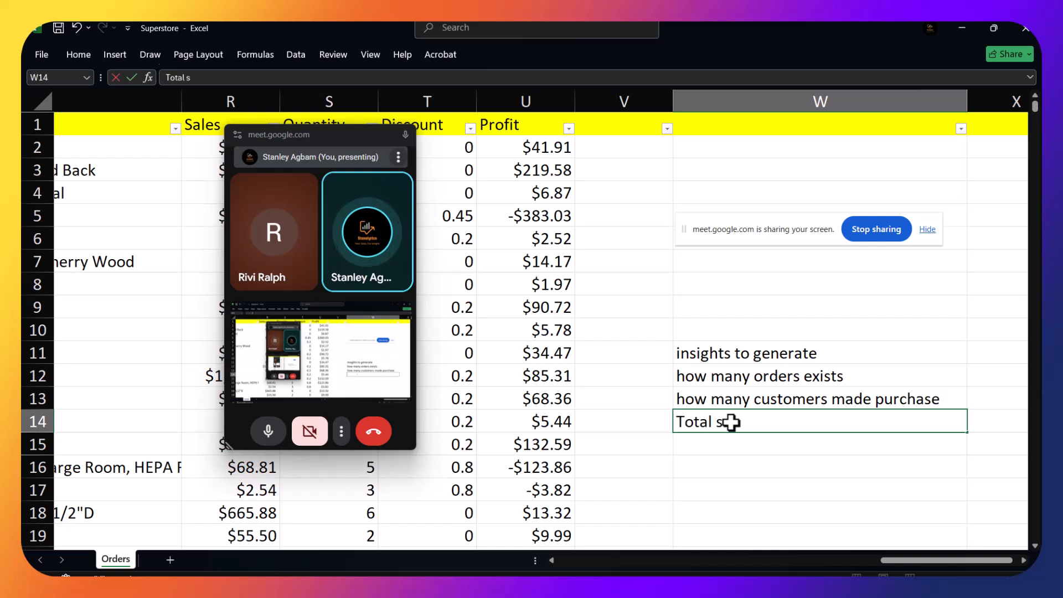
text(ales made on r)
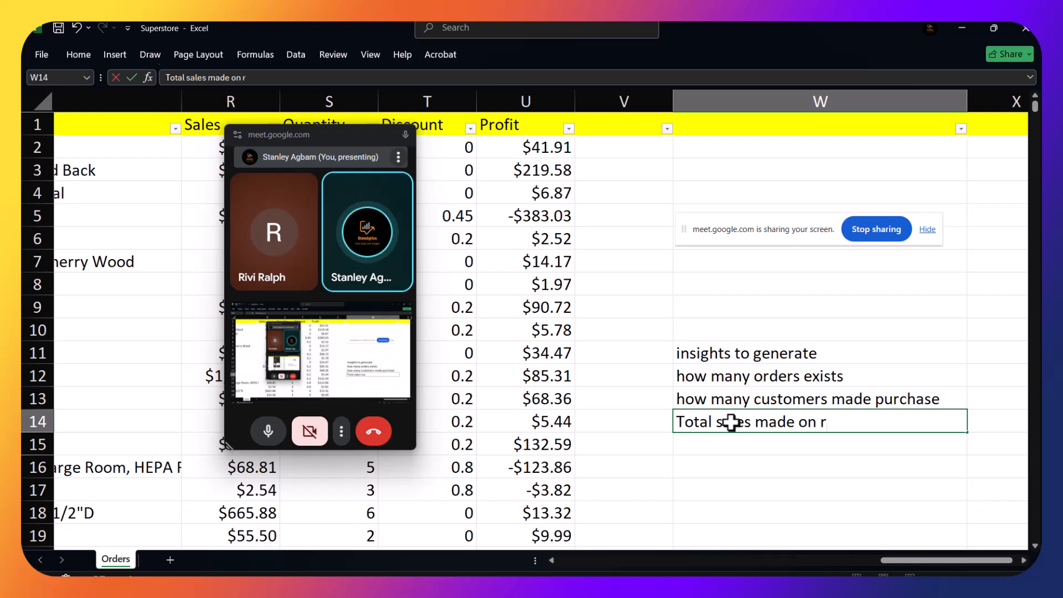
key(BackSpace)
text(each p)
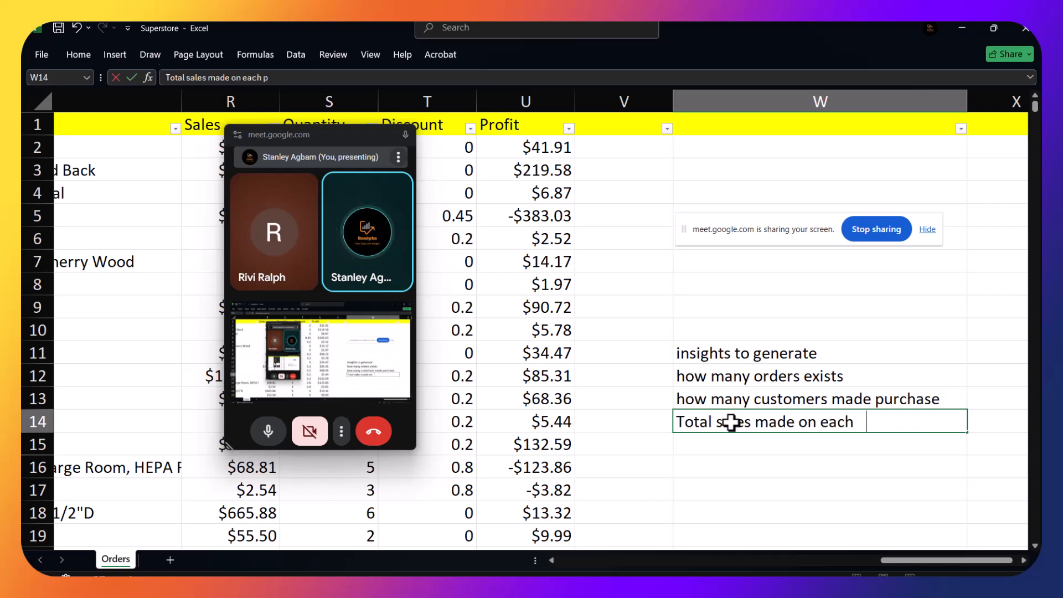
text(roduct categ)
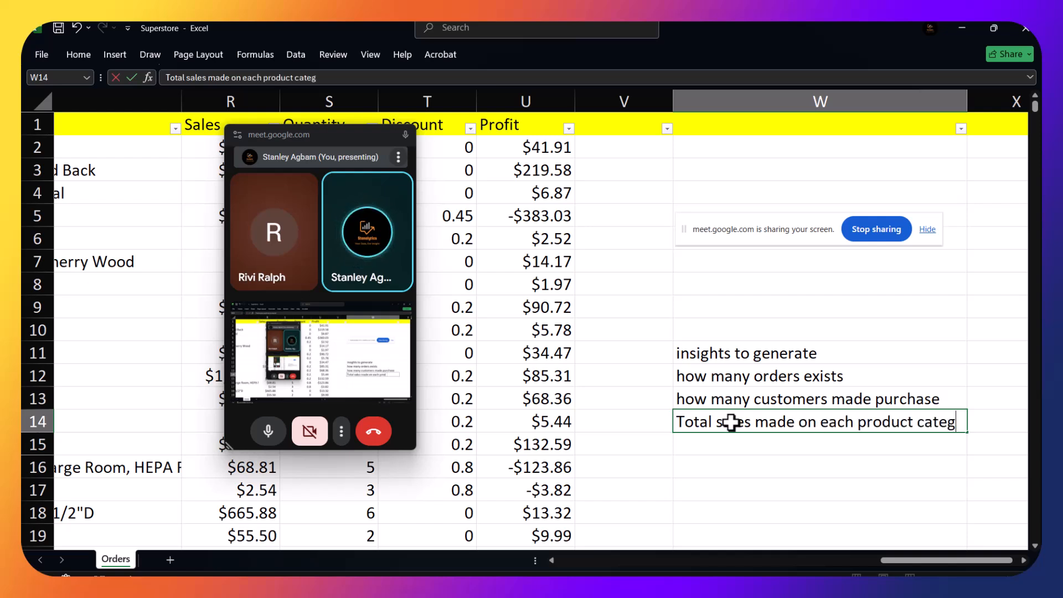
text(ory)
key(Return)
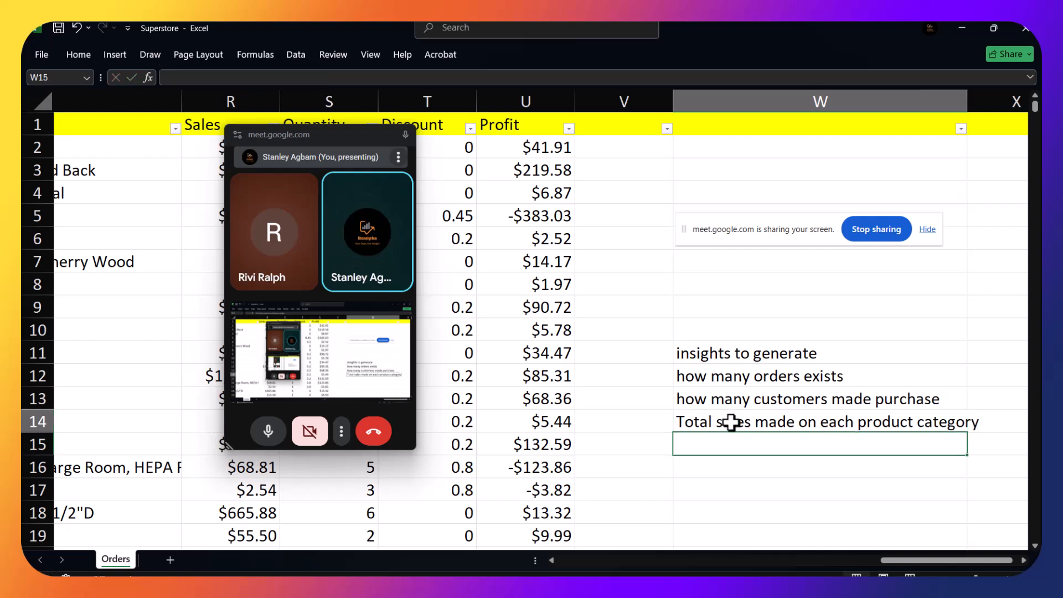
Add a "Kpi section" heading in cell W17 with "overall sales" in W18 and "overall profit" in W19
key(Return)
key(Return)
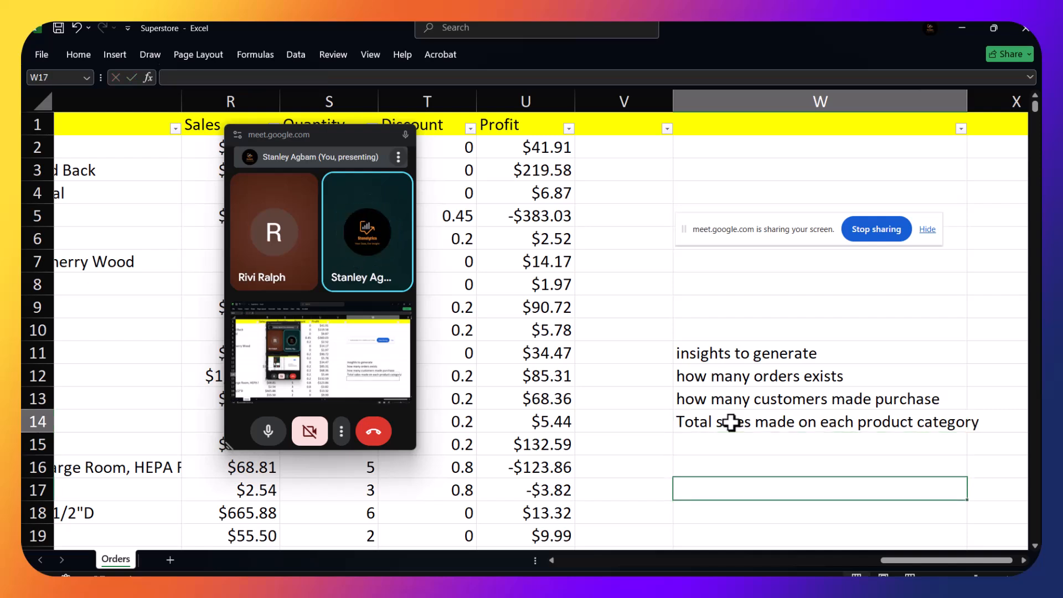
text(Kpi section)
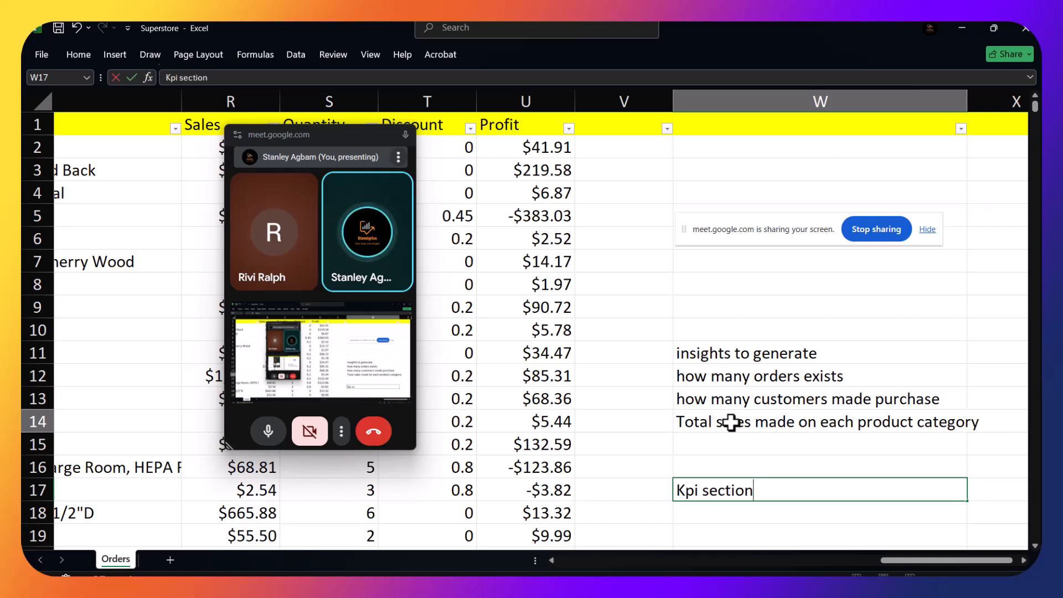
key(Return)
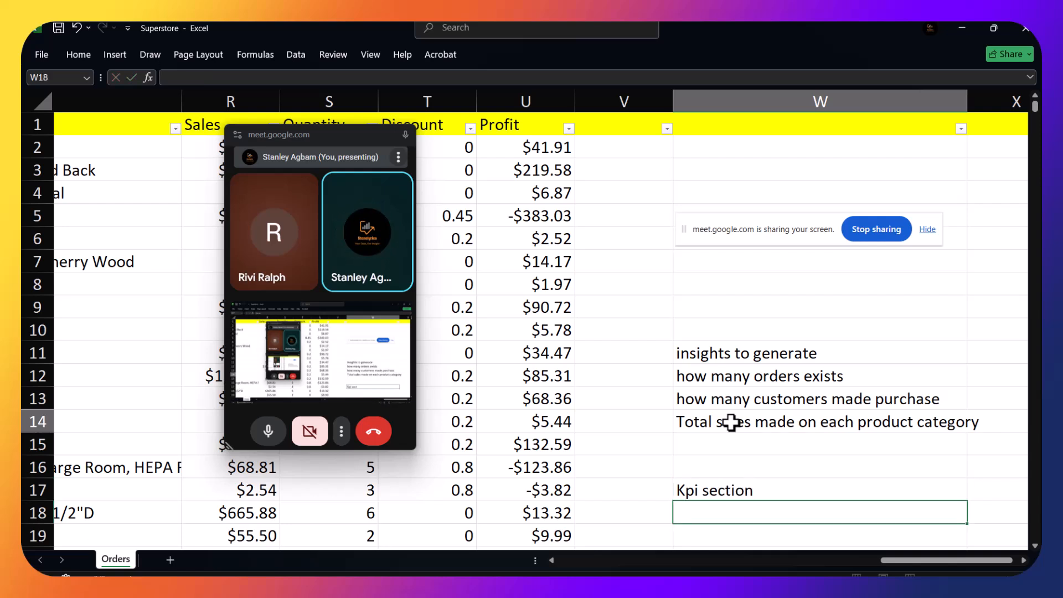
text(overall sales)
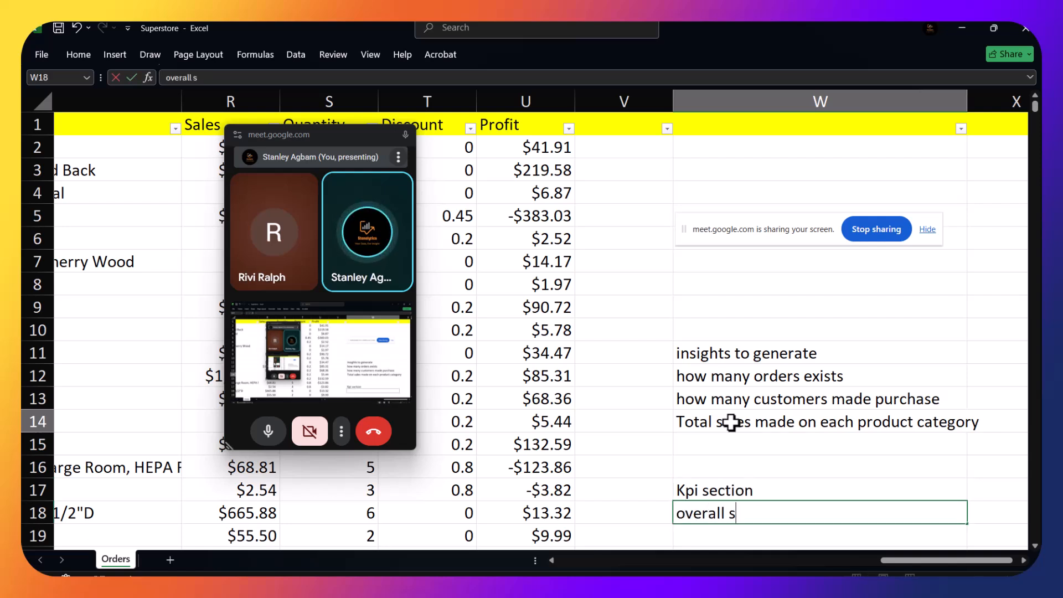
key(Return)
text(overall pr)
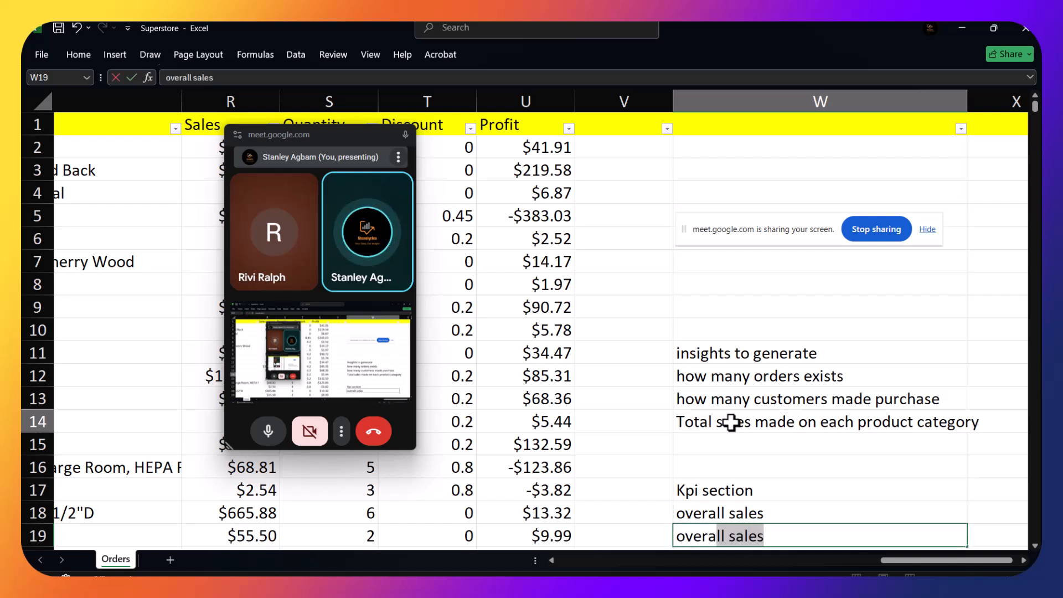
text(ofit)
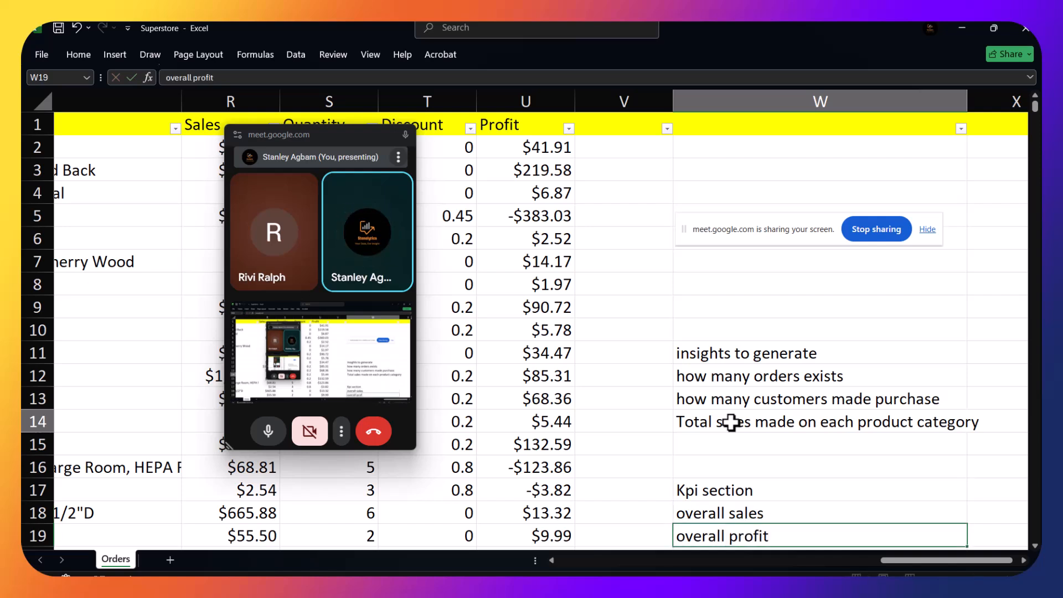
key(Return)
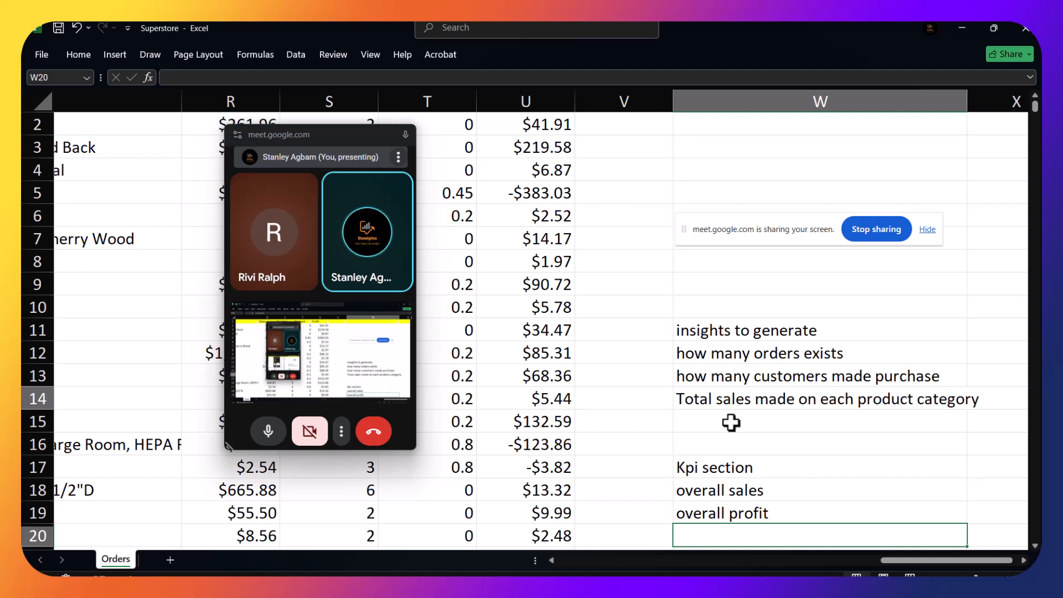
Fill the "insights to generate" heading in W11 and the "Kpi section" heading in W17 with yellow
click(731, 423)
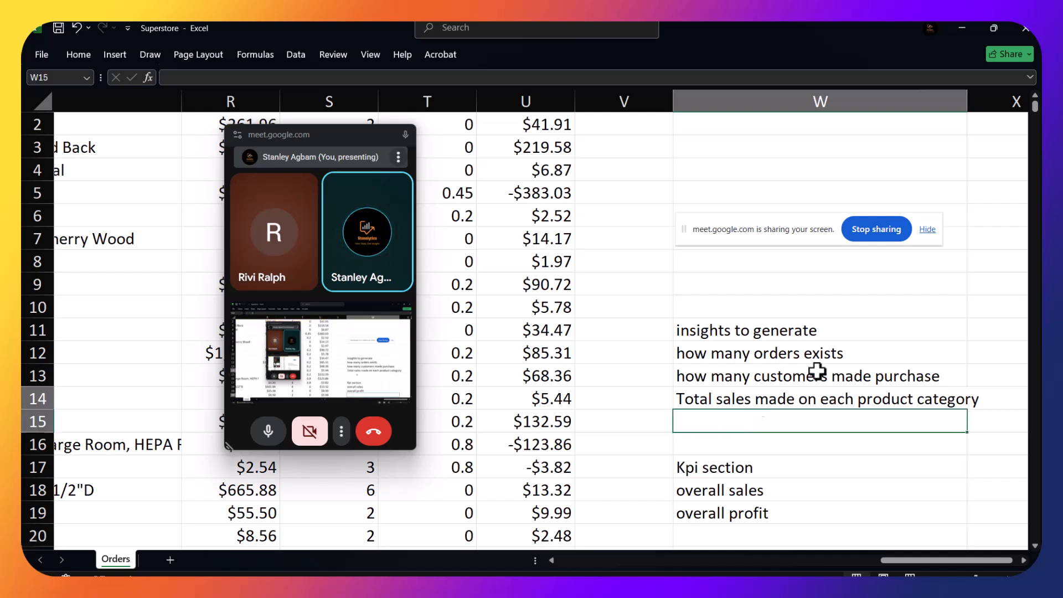
click(802, 329)
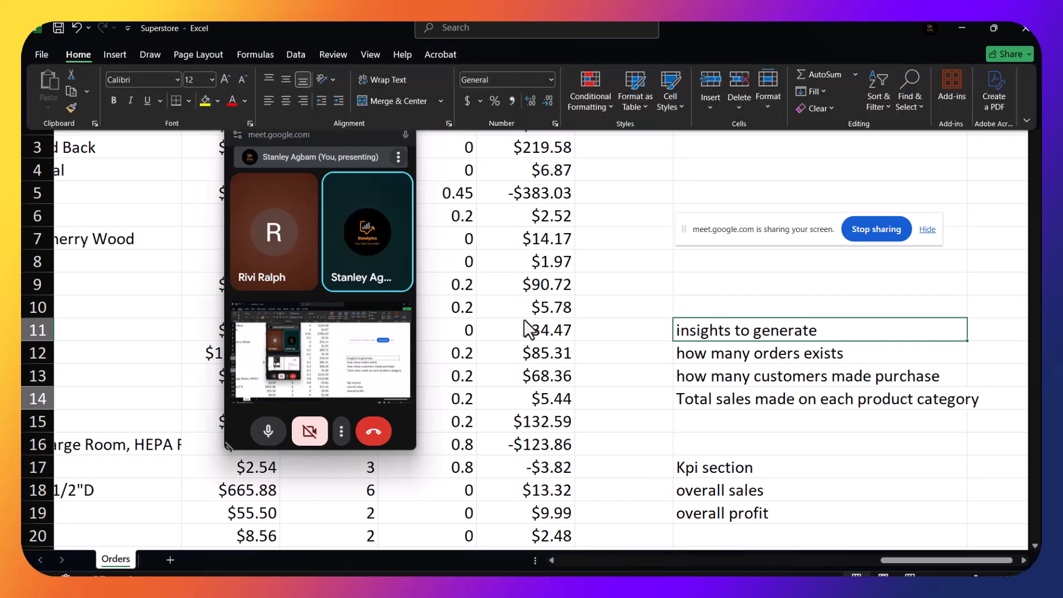
click(202, 101)
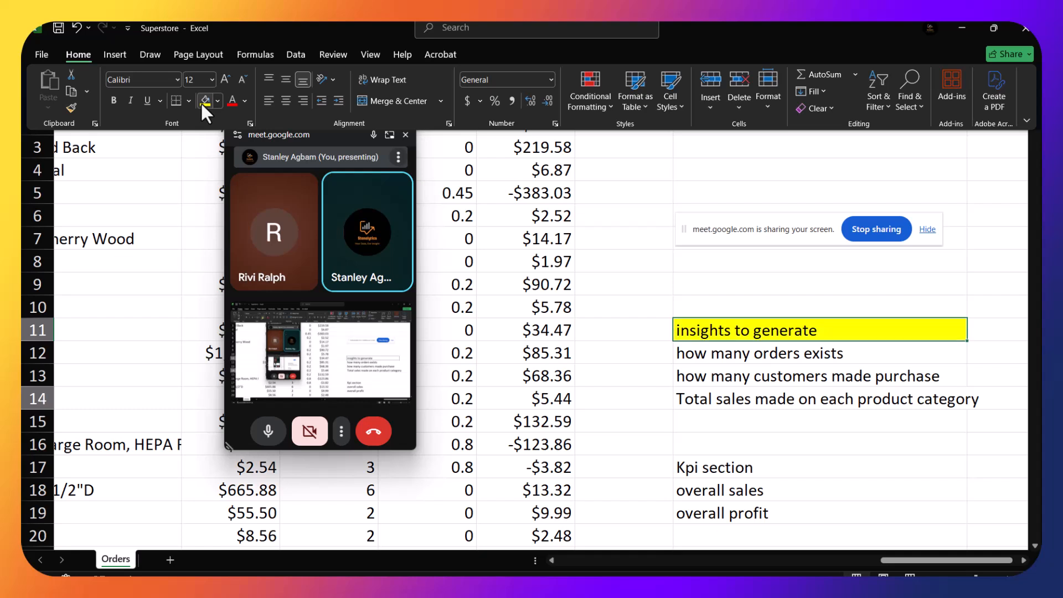
click(692, 471)
click(692, 471)
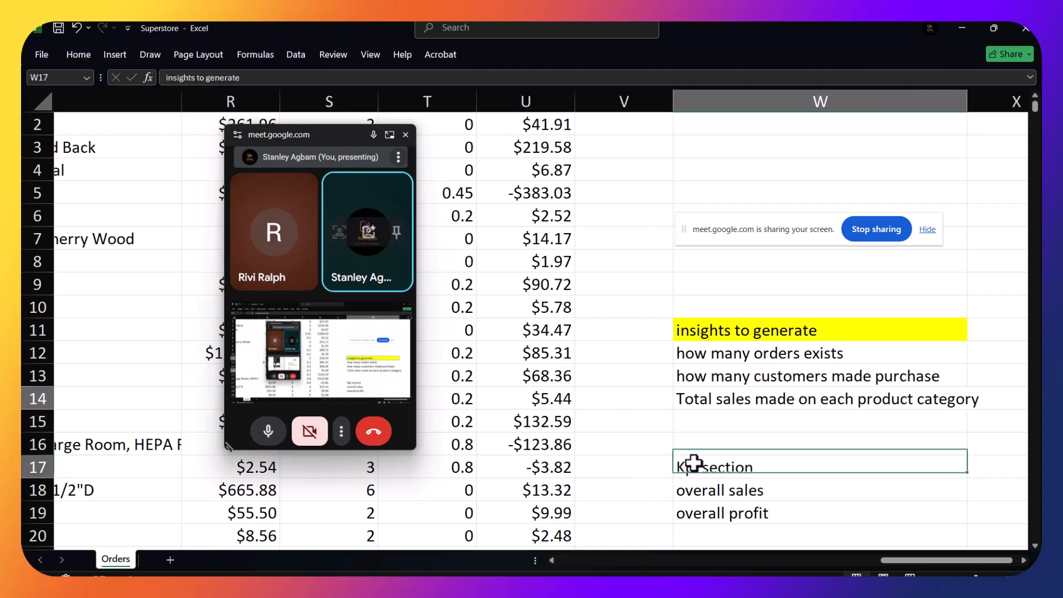
click(84, 58)
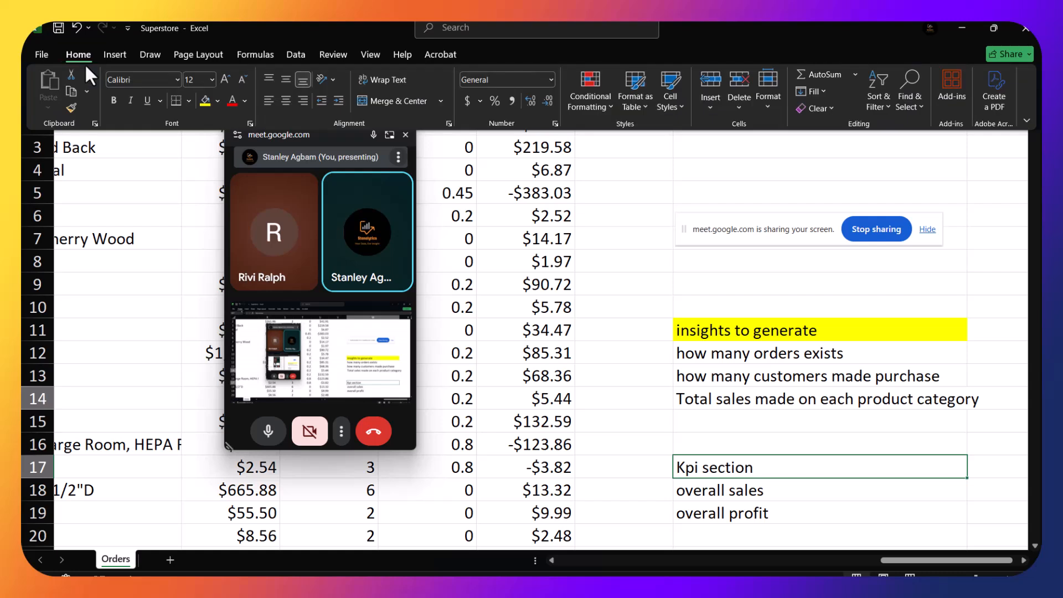
click(205, 100)
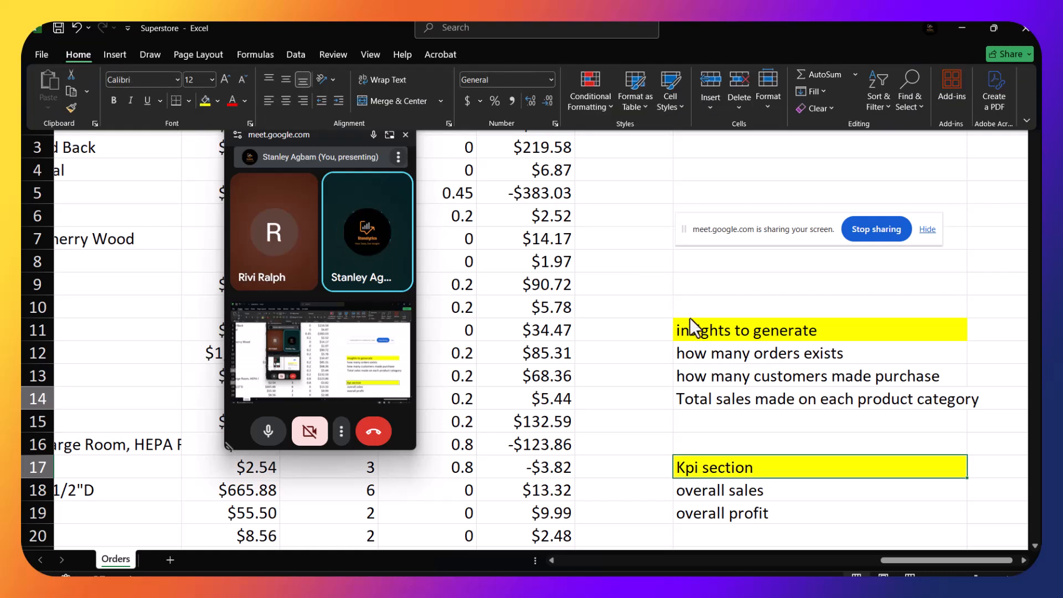
Enter "ship duration" as the next insight in cell W15
click(709, 415)
click(716, 417)
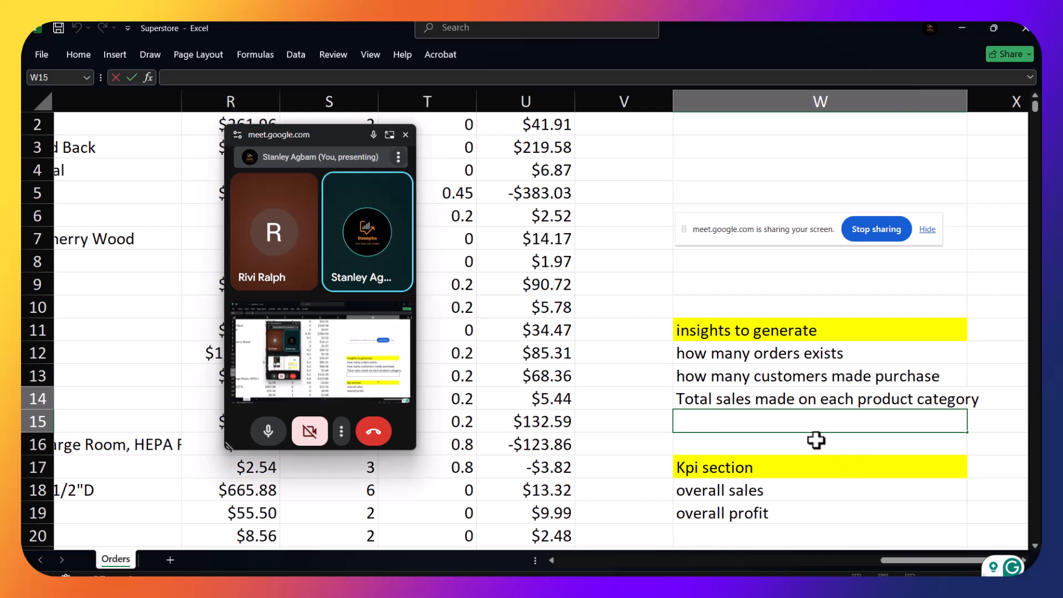
text(ship durat)
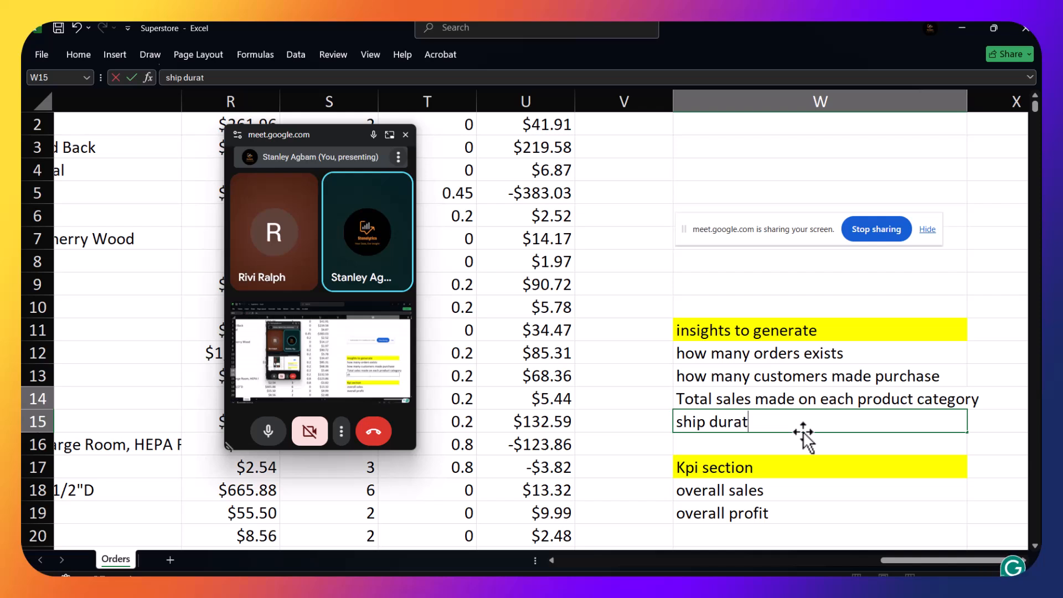
text(uo)
key(BackSpace)
key(BackSpace)
text(ion)
key(Return)
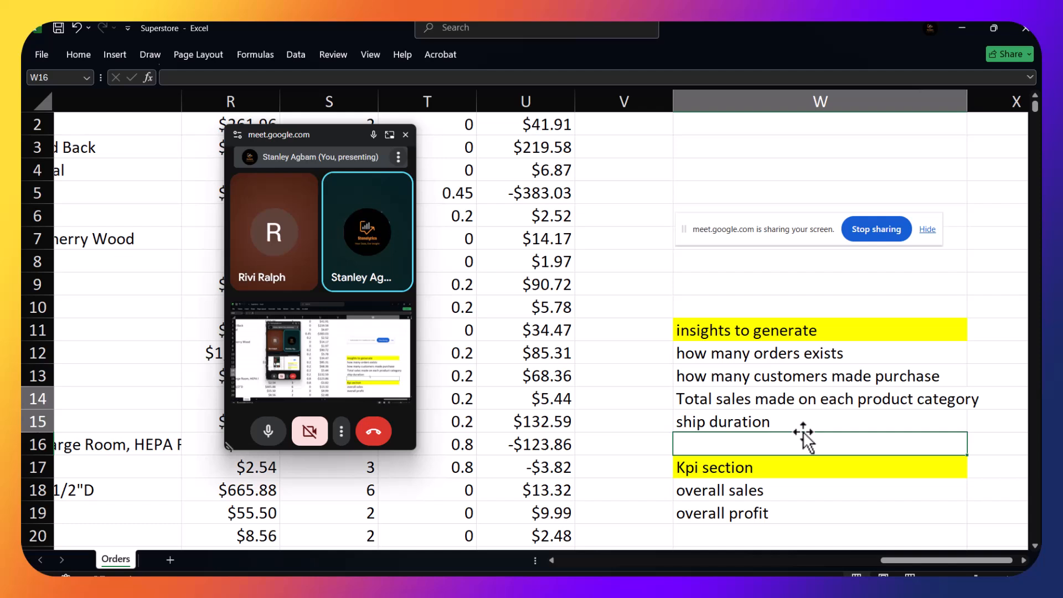
text(p)
key(BackSpace)
text(made)
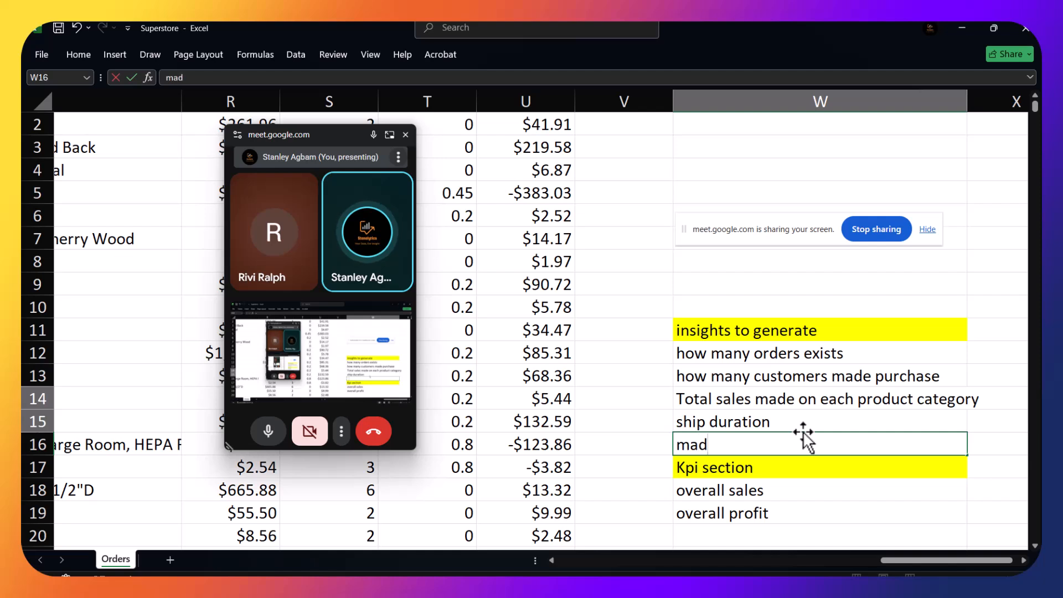
key(BackSpace)
key(BackSpace)
key(BackSpace)
key(BackSpace)
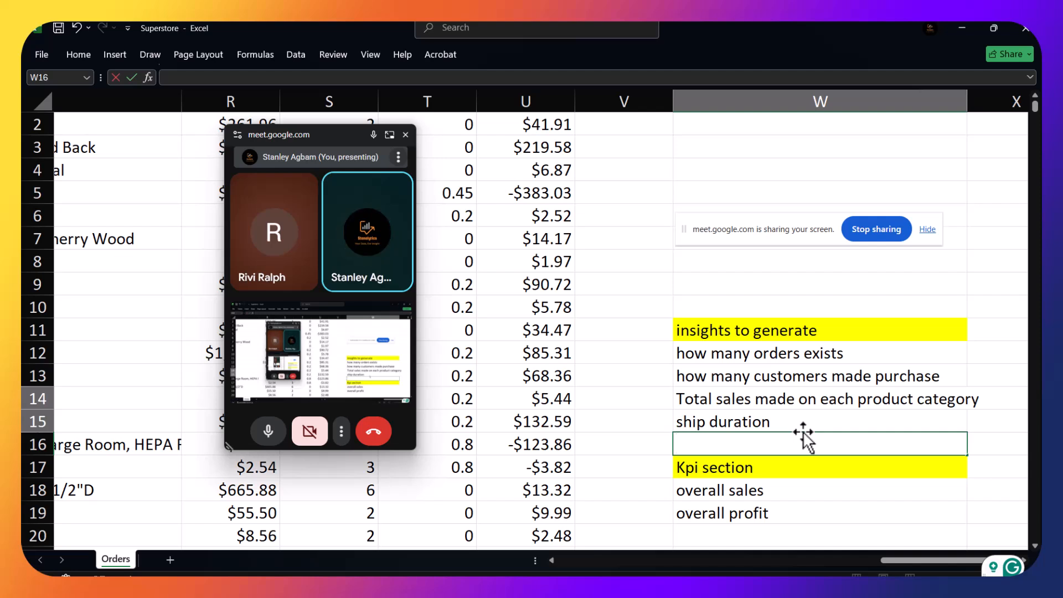
text(which reg)
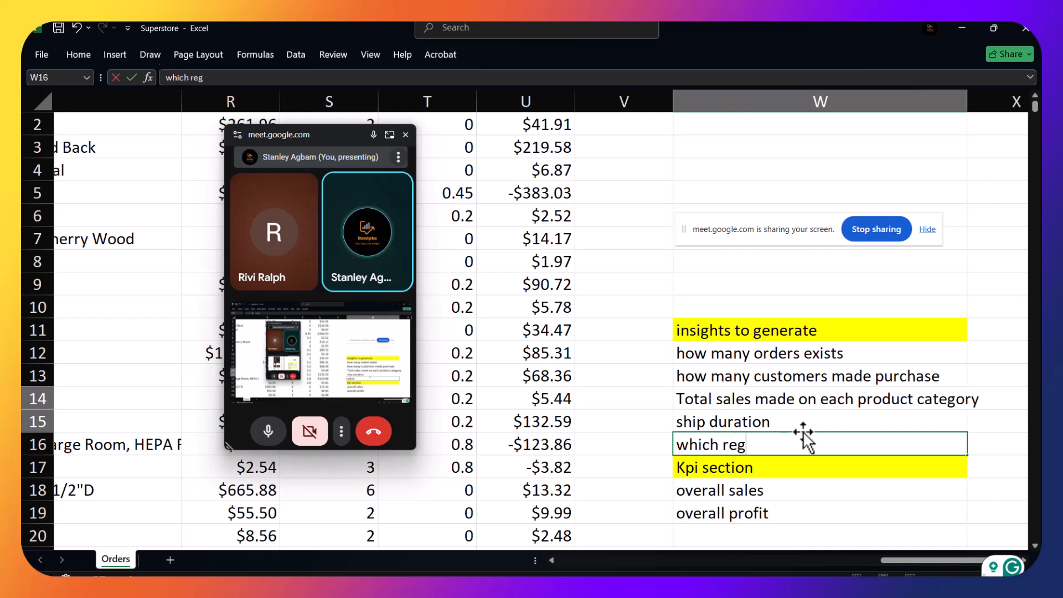
text(ion sells)
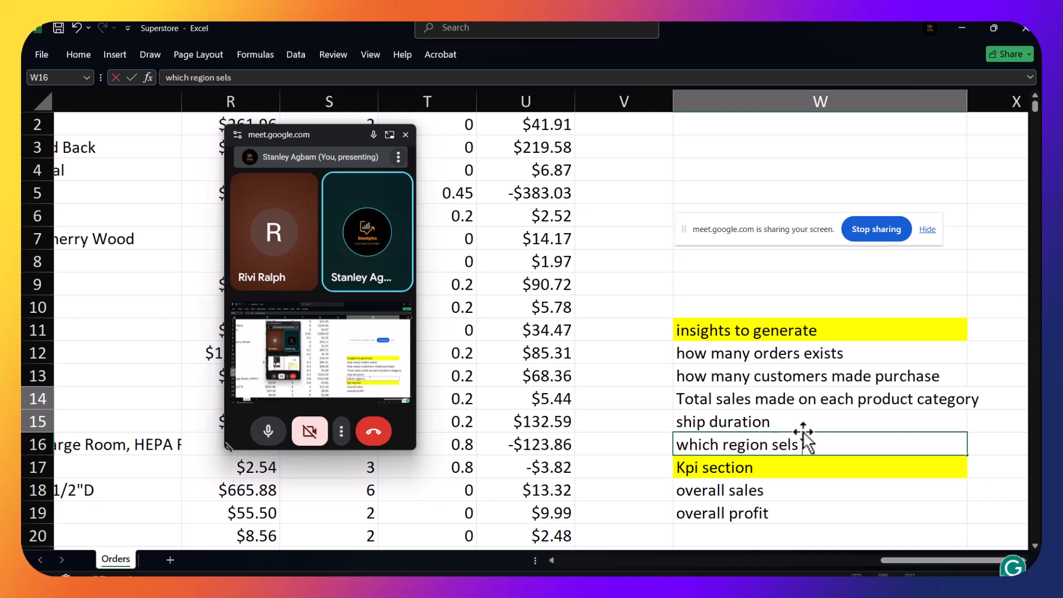
key(BackSpace)
key(BackSpace)
key(BackSpace)
key(BackSpace)
key(BackSpace)
key(BackSpace)
key(BackSpace)
key(BackSpace)
key(BackSpace)
key(BackSpace)
key(BackSpace)
key(BackSpace)
key(BackSpace)
key(BackSpace)
key(BackSpace)
key(BackSpace)
key(BackSpace)
key(BackSpace)
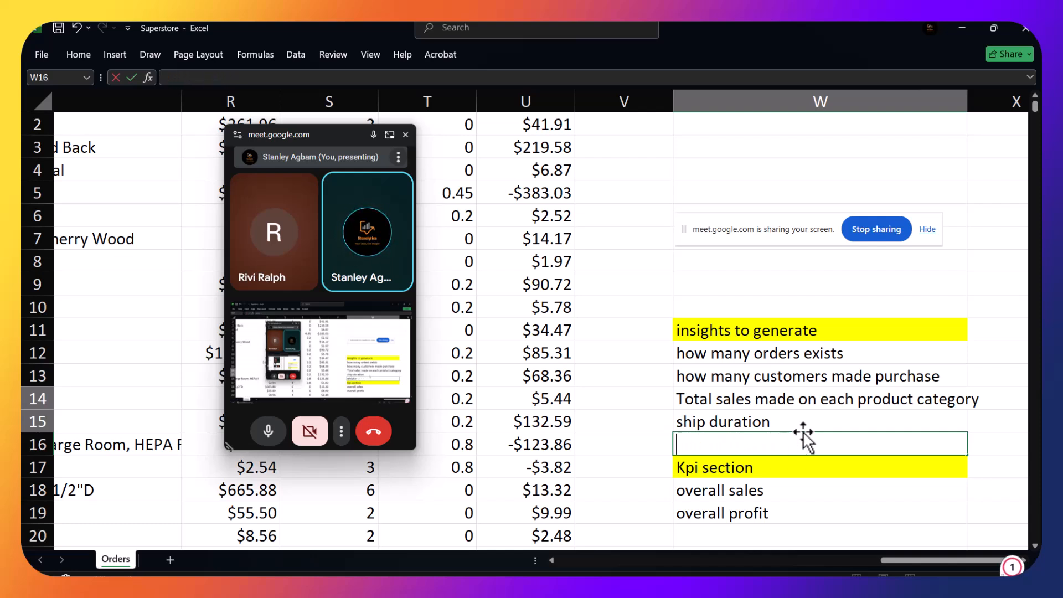
Enter "Region with the most sales" as the next insight in cell W16
text(Region with the most sales)
key(Return)
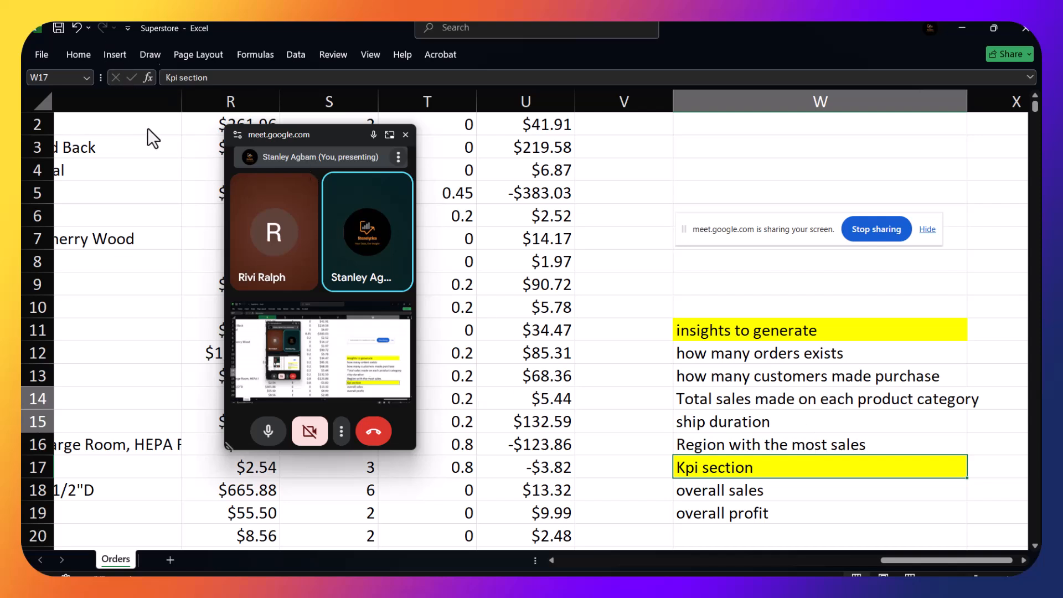
Format the Discount column as Percentage with two decimal places, moving the meeting window out of the way
key(alt+Tab)
scroll(595, 173, up, 1)
click(450, 89)
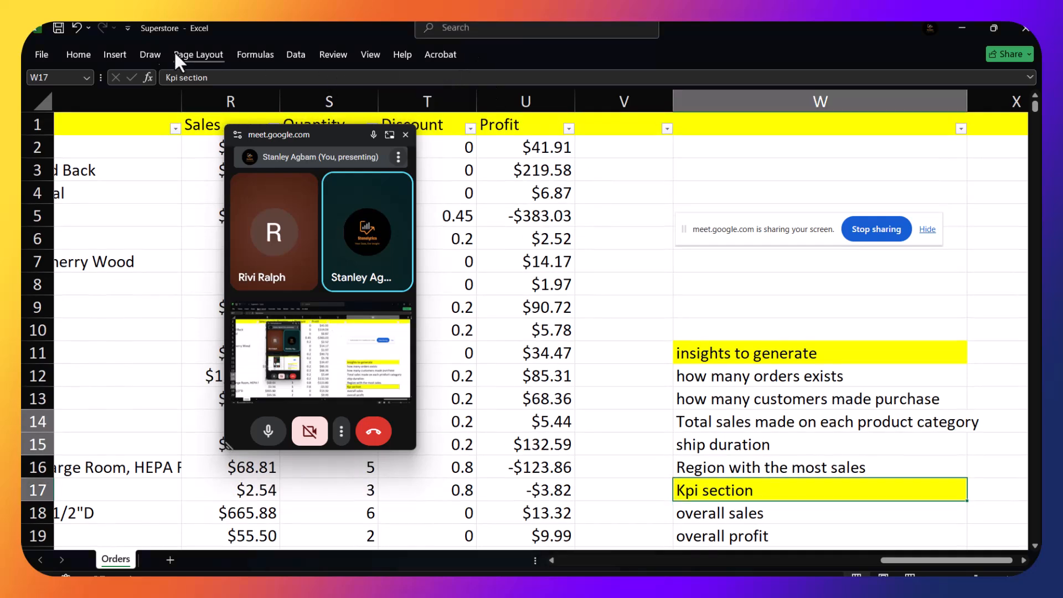
click(430, 100)
right_click(424, 98)
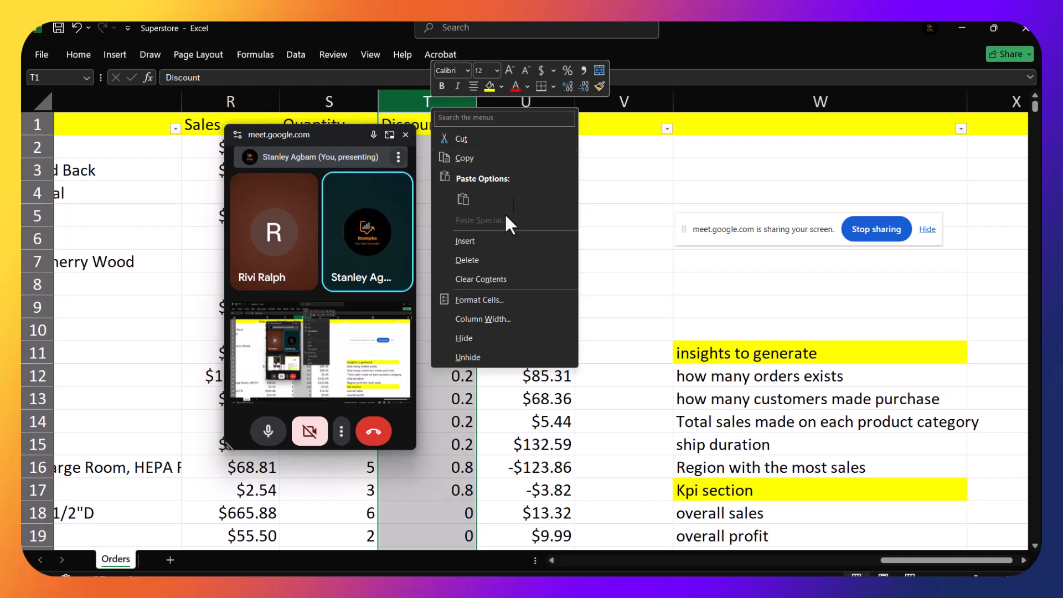
click(480, 303)
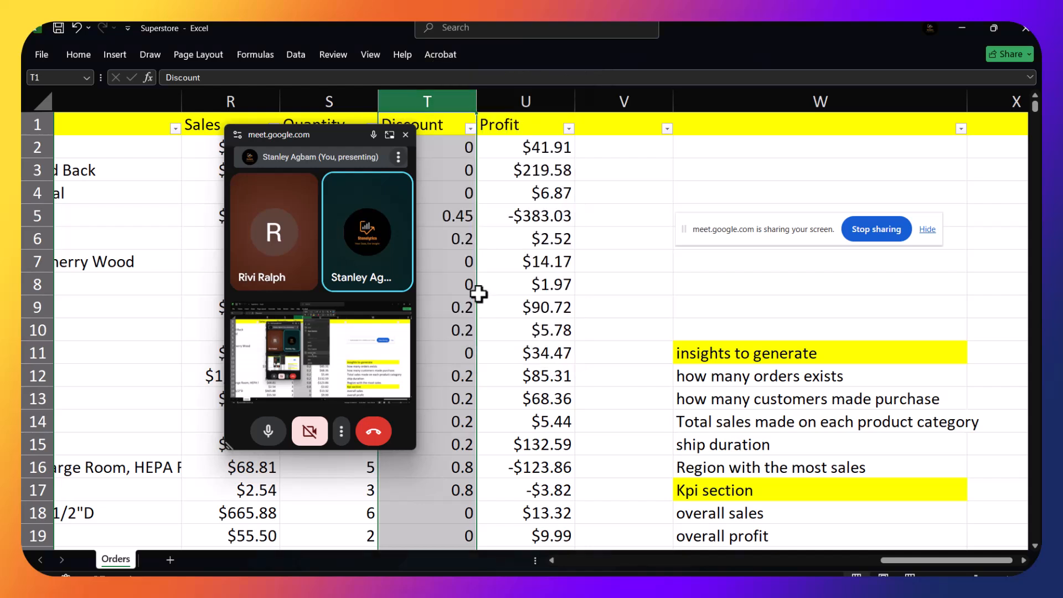
drag(311, 133, 165, 146)
click(351, 246)
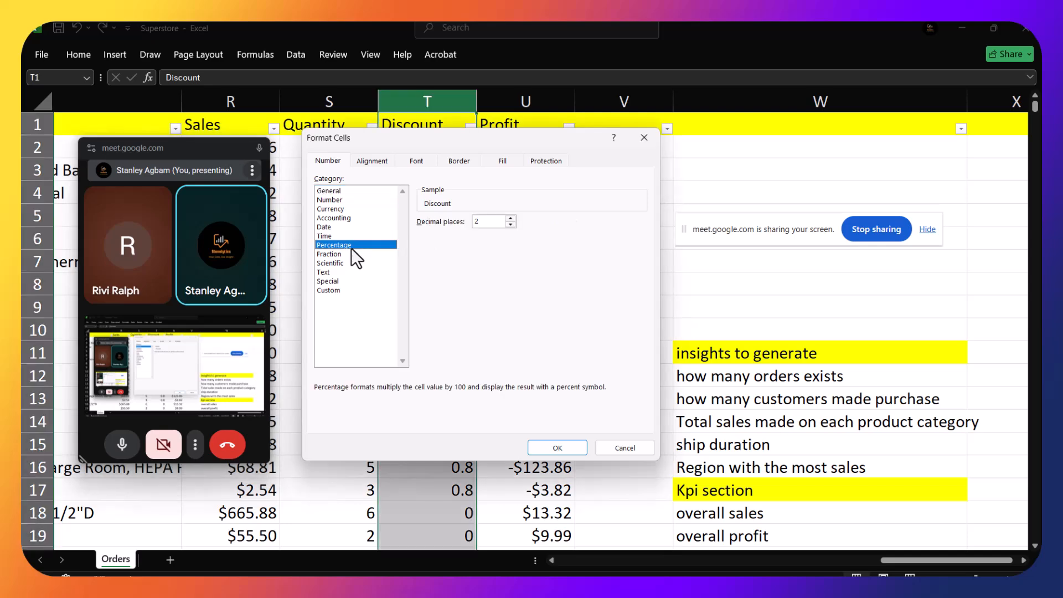
click(547, 446)
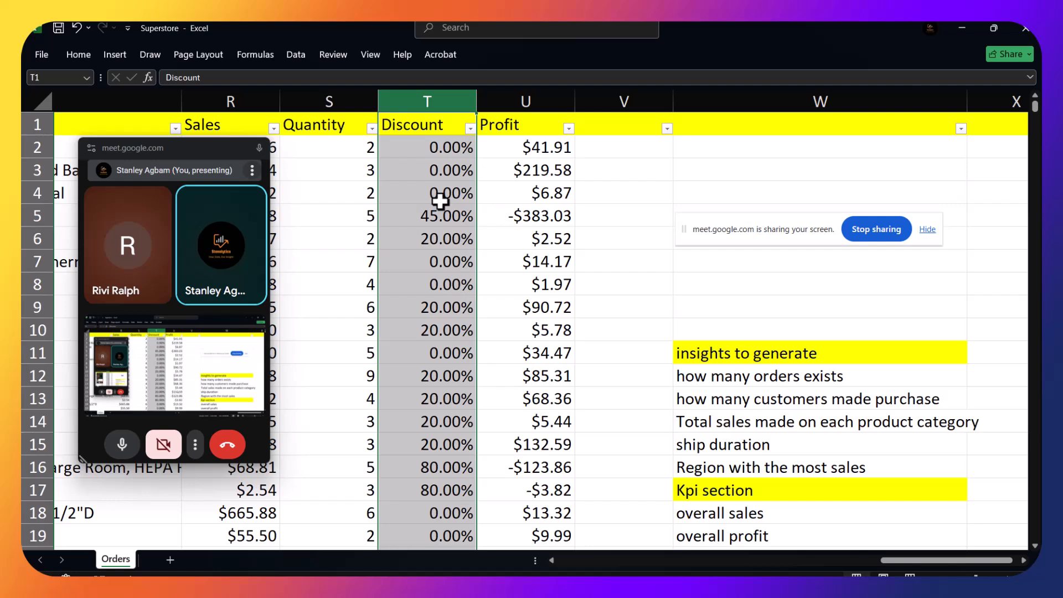
Set the Discount column's Percentage format to zero decimal places
right_click(451, 101)
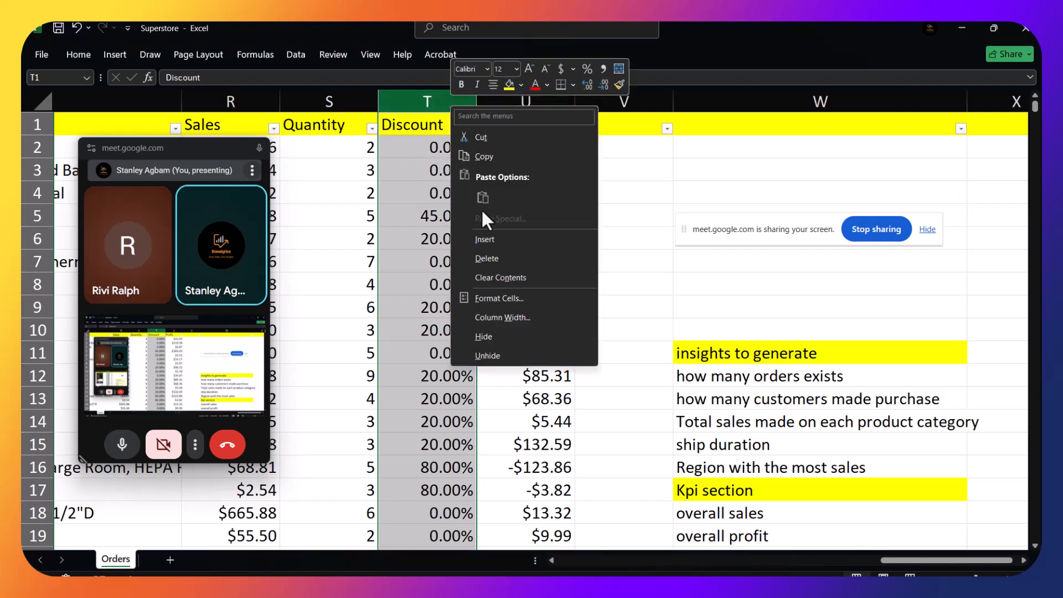
key(Escape)
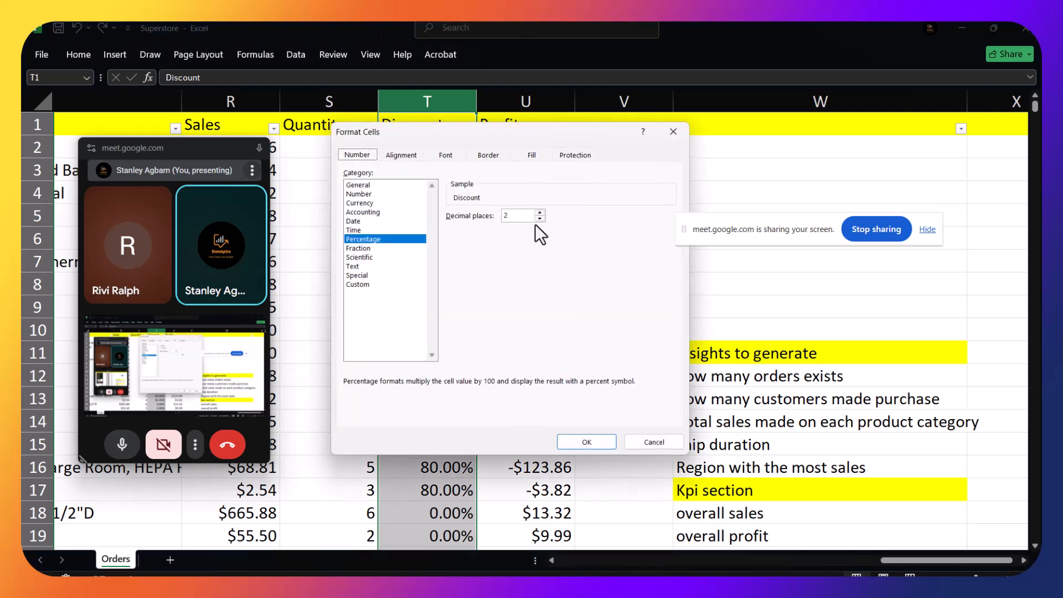
click(539, 219)
click(586, 442)
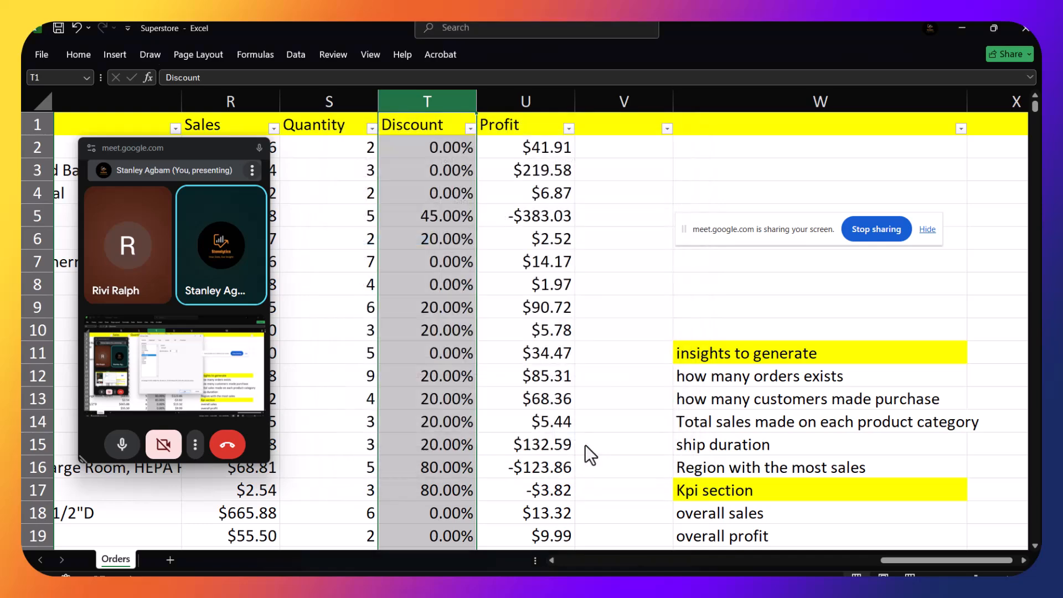
Look through the Discount and Profit values down the rows and return to the header row
scroll(487, 407, down, 5)
scroll(482, 408, down, 20)
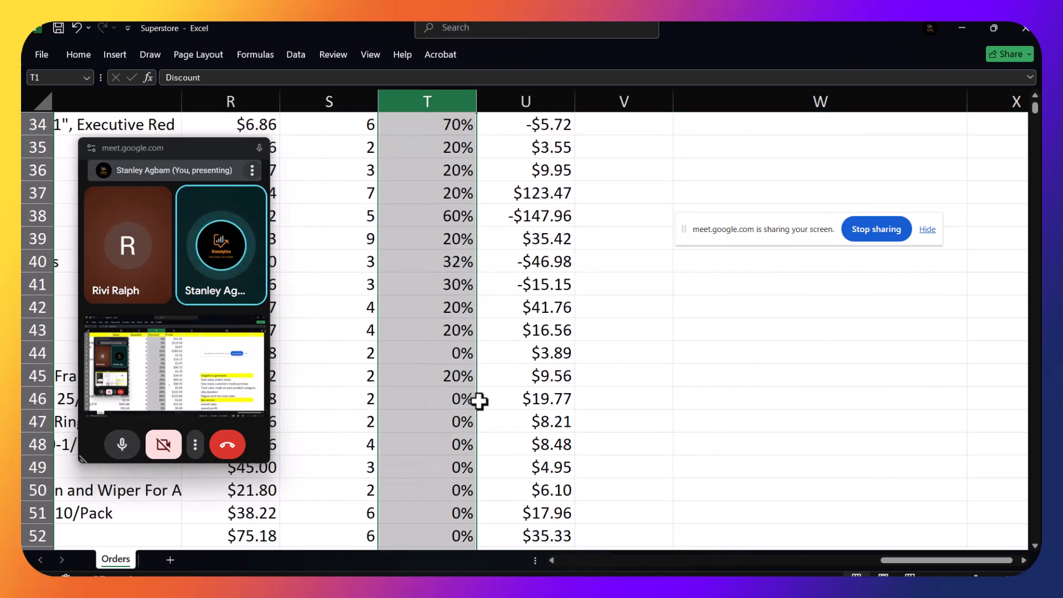
scroll(476, 396, down, 20)
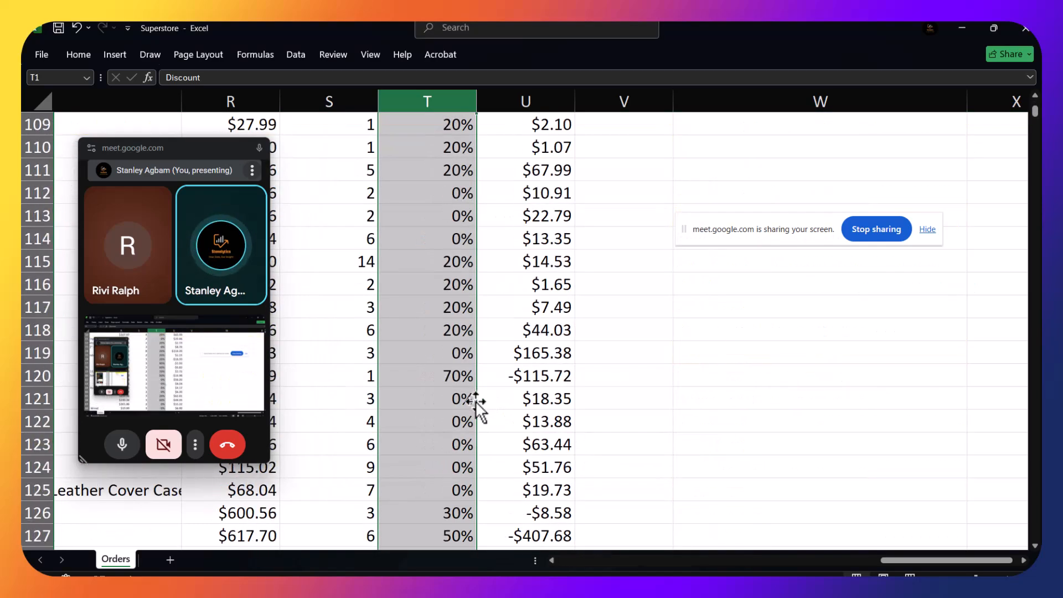
scroll(476, 405, down, 20)
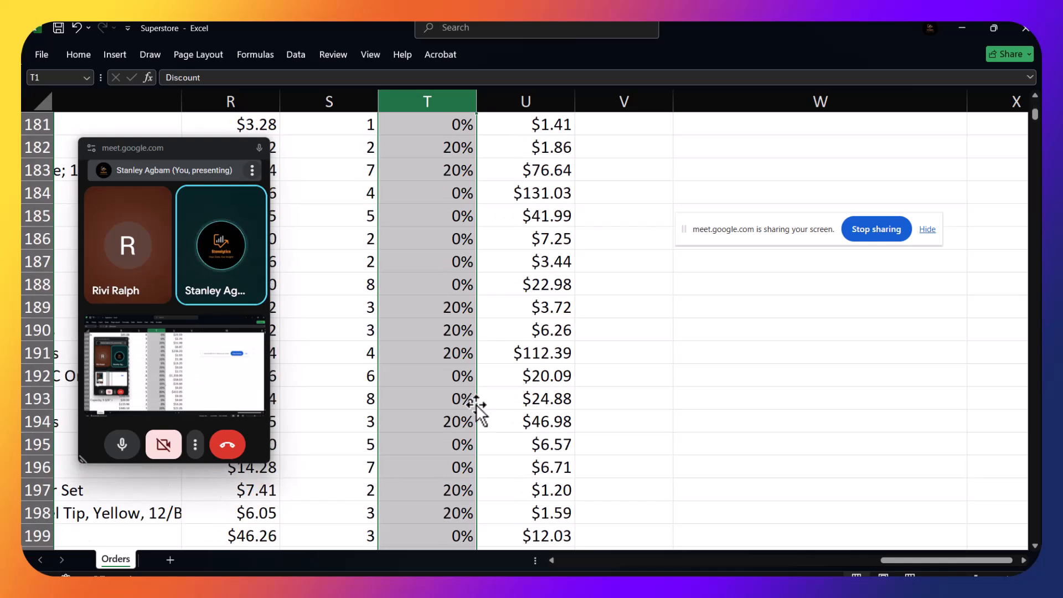
scroll(477, 410, down, 20)
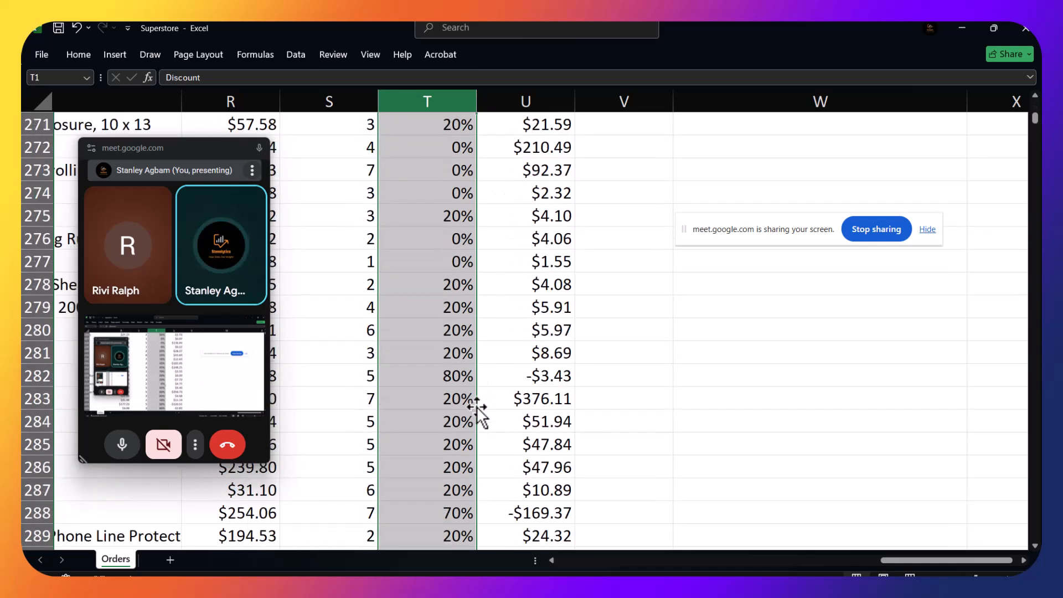
scroll(515, 387, down, 8)
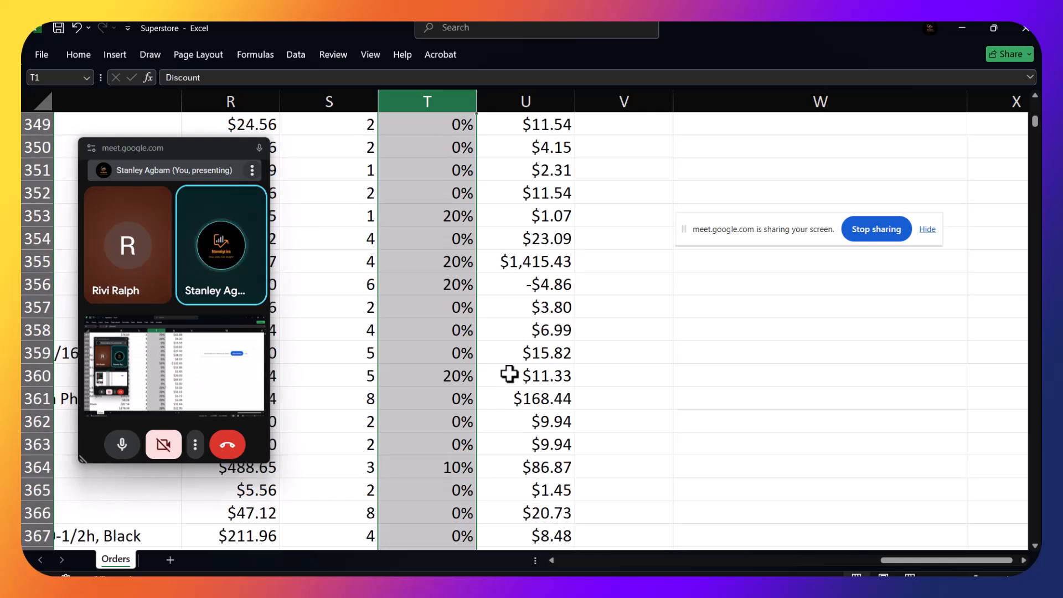
scroll(510, 377, up, 4)
scroll(513, 363, up, 13)
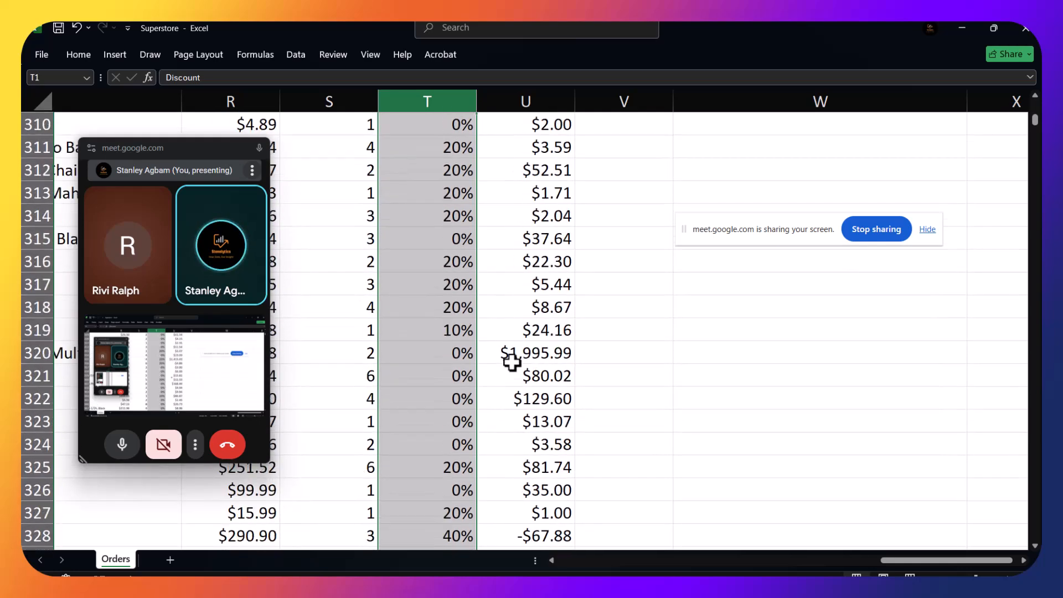
key(alt+Tab)
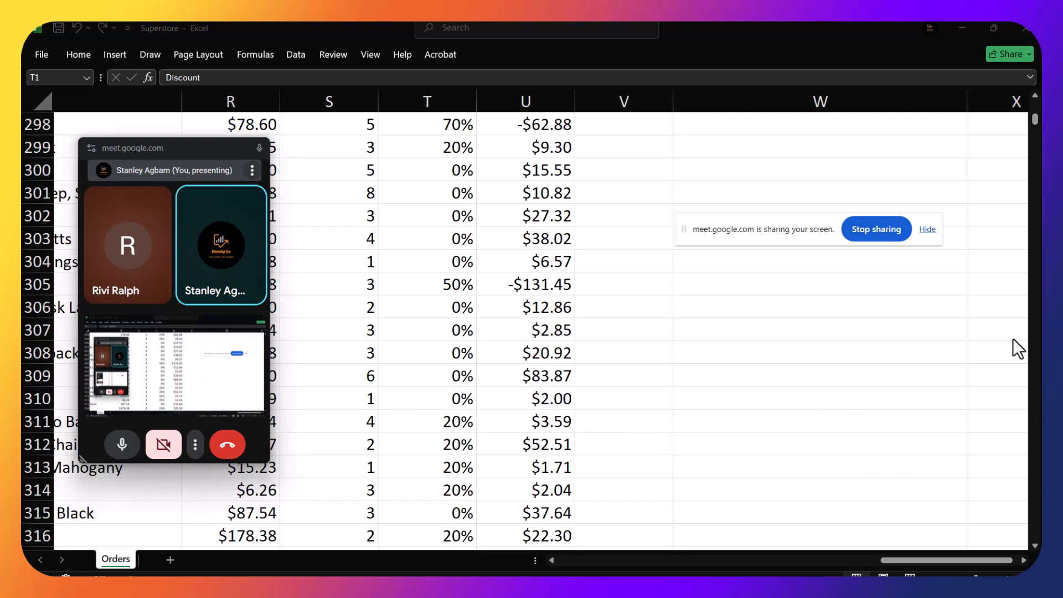
scroll(1012, 339, up, 20)
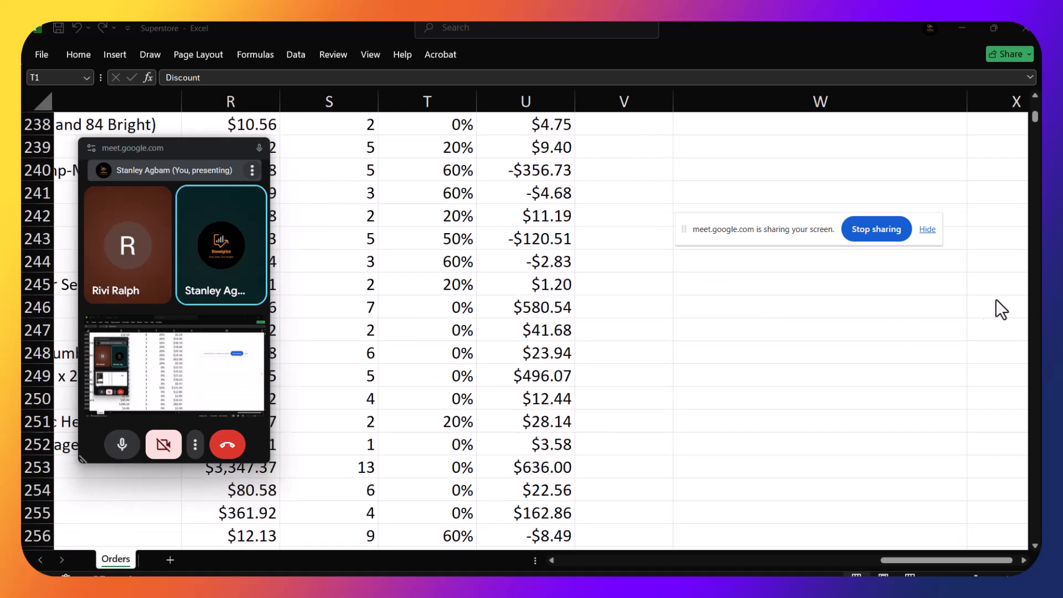
scroll(981, 178, up, 1)
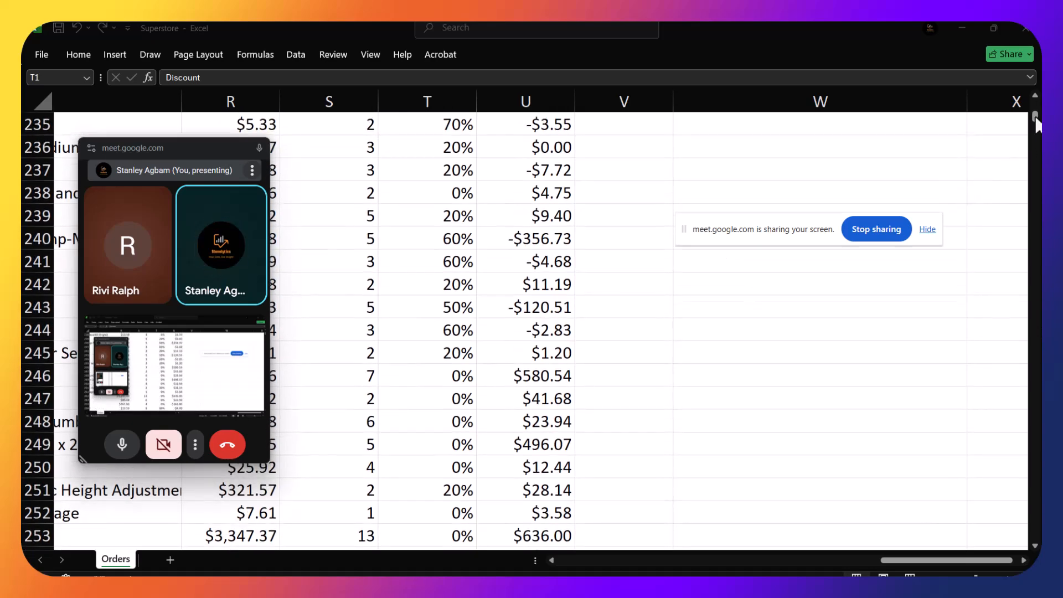
key(ctrl+space)
scroll(595, 317, up, 3)
scroll(596, 318, up, 20)
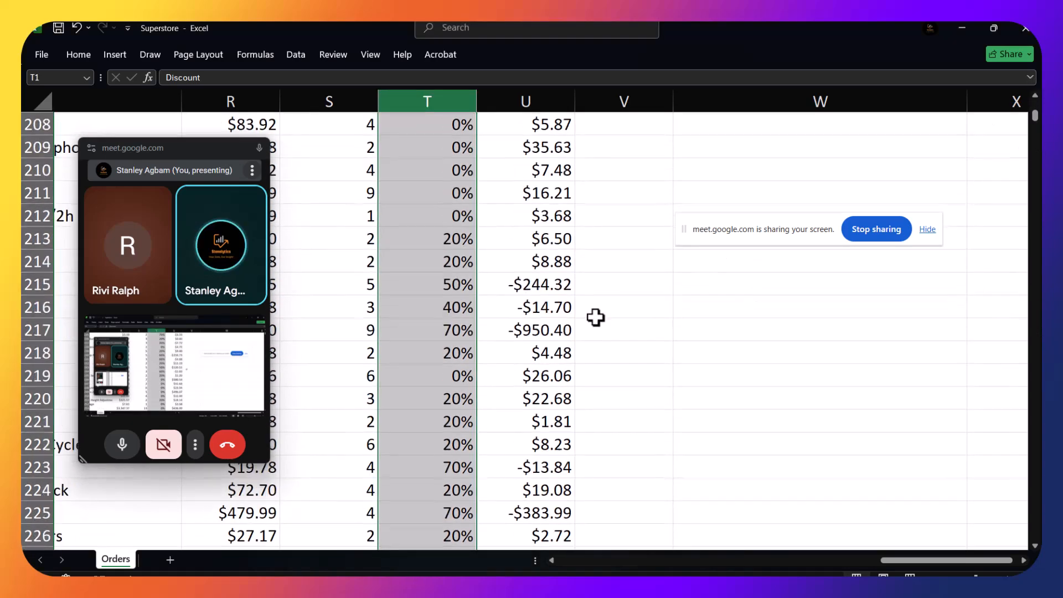
scroll(594, 317, up, 14)
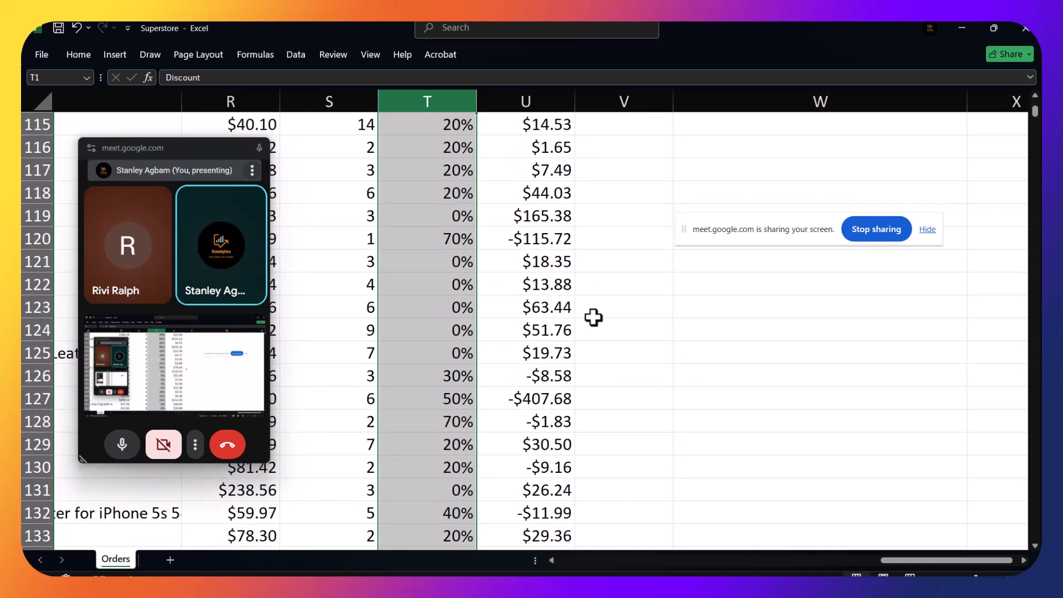
click(606, 335)
click(549, 350)
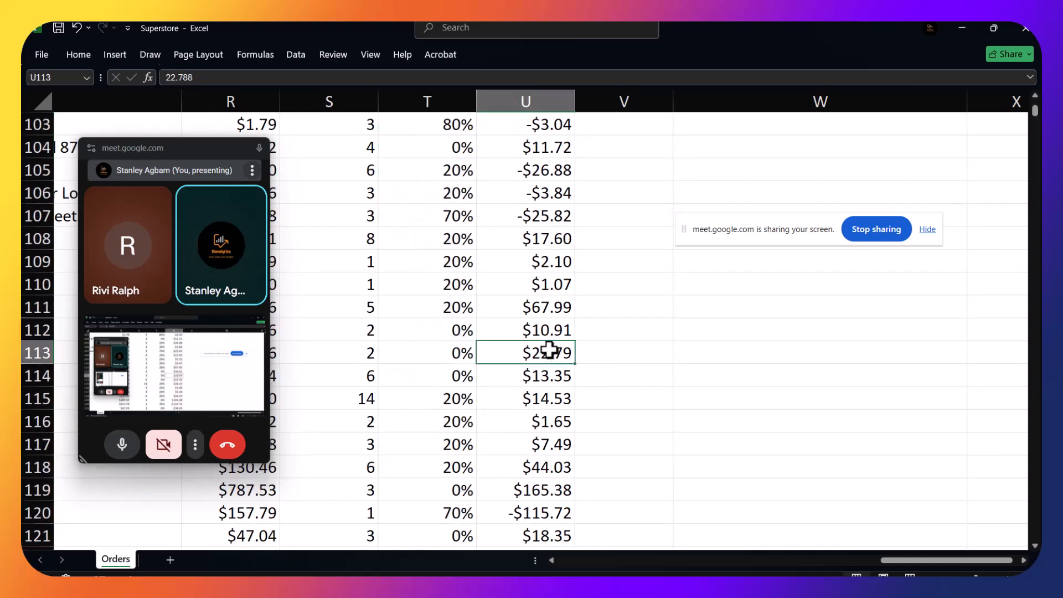
key(ctrl+shift+Up)
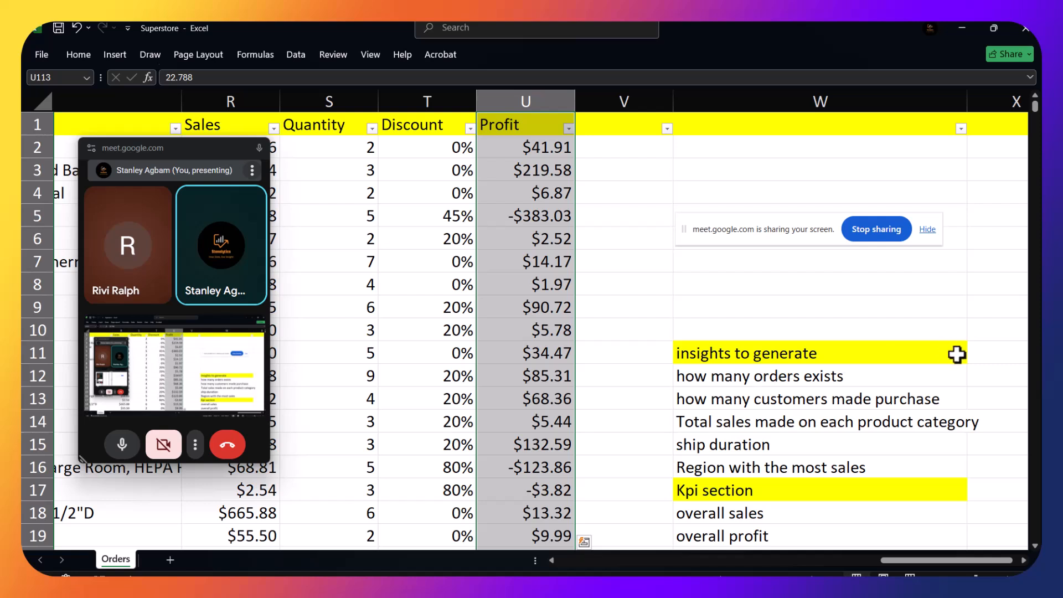
Count the orders in X12 with COUNTA over the Order ID range B2:B9995, moving the meeting window aside
scroll(972, 360, right, 3)
click(912, 373)
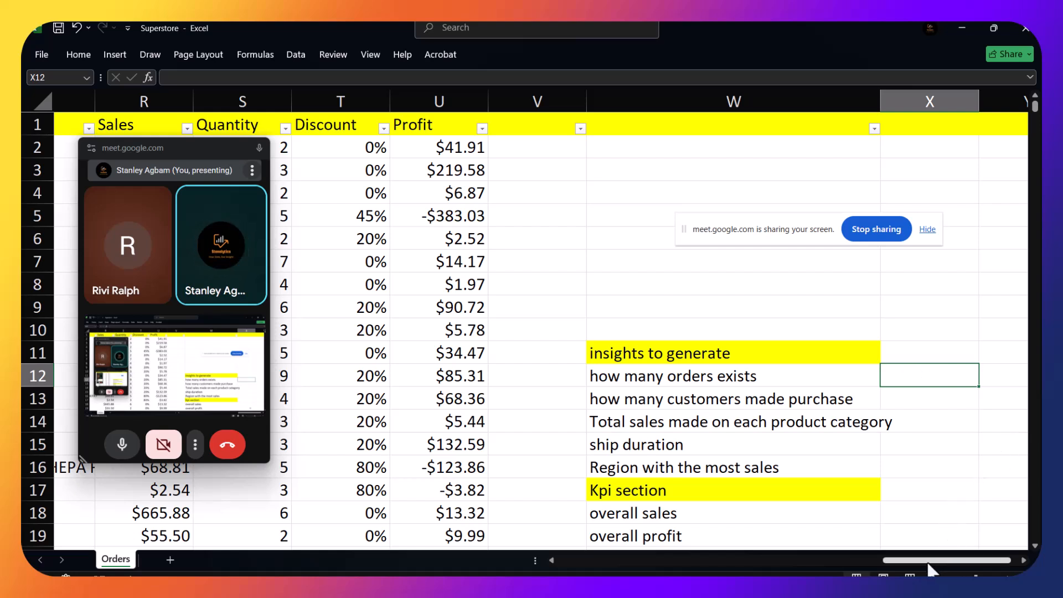
drag(954, 558, 310, 537)
drag(190, 148, 507, 244)
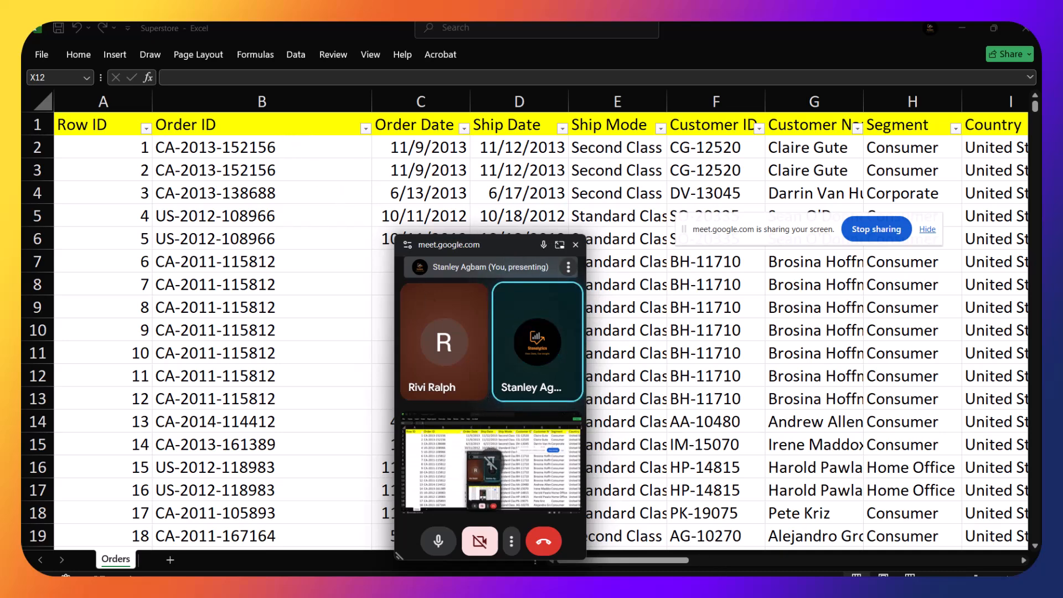
click(683, 560)
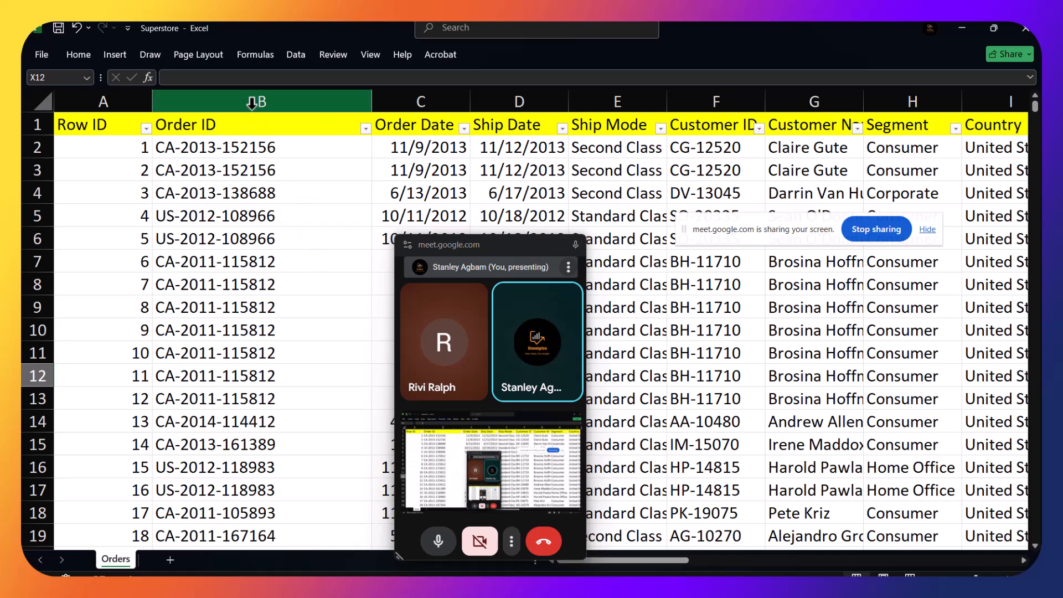
click(262, 80)
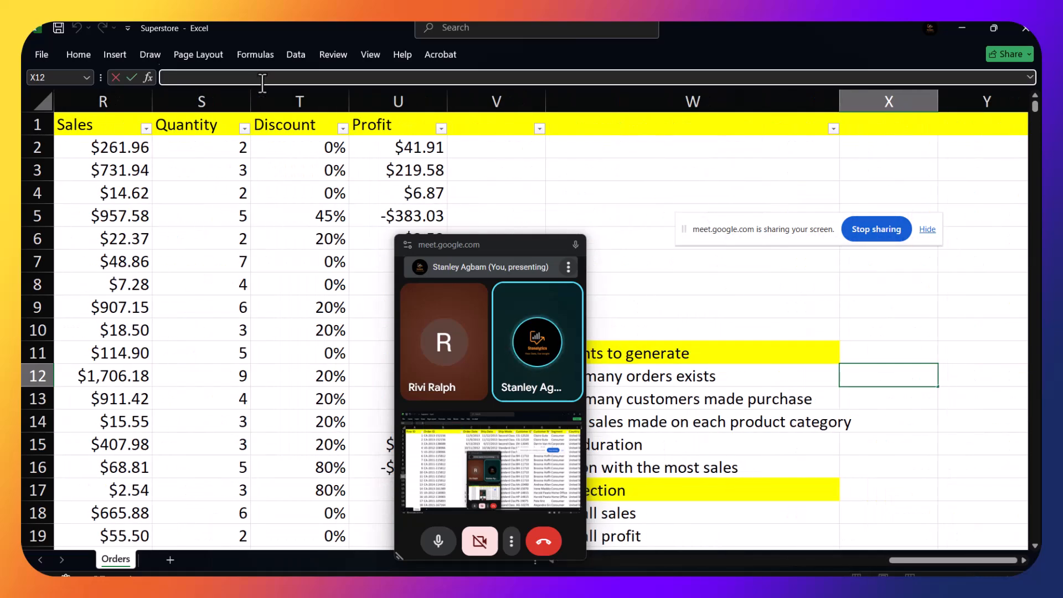
text(=counta)
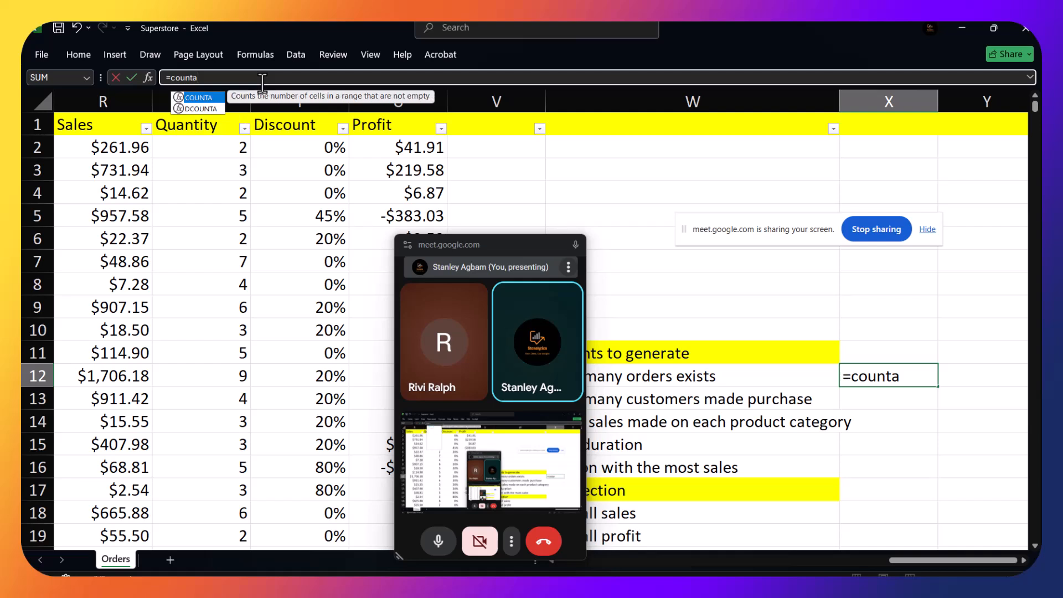
text(()
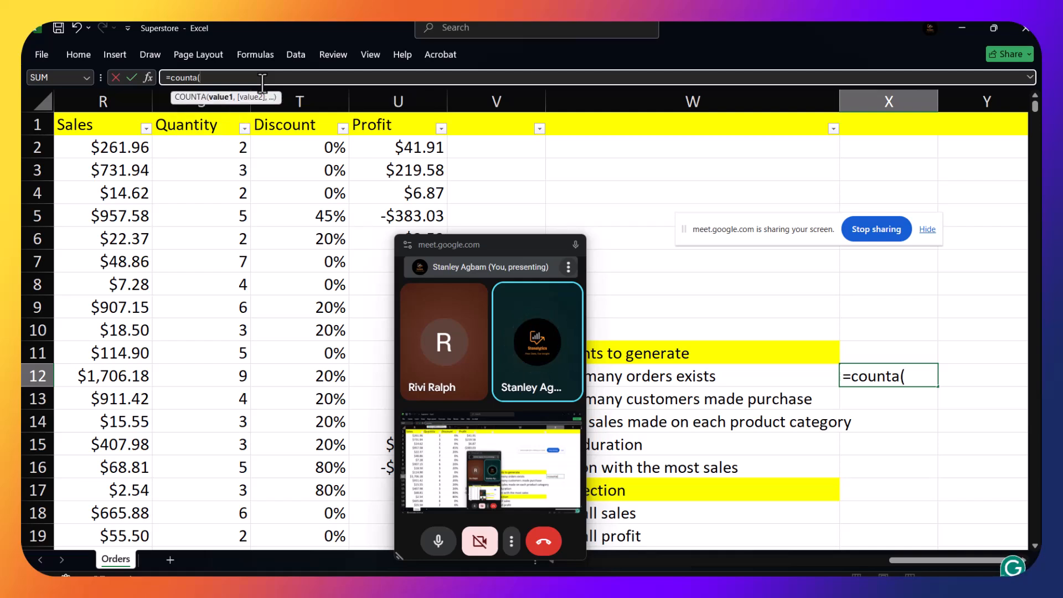
drag(935, 557, 628, 556)
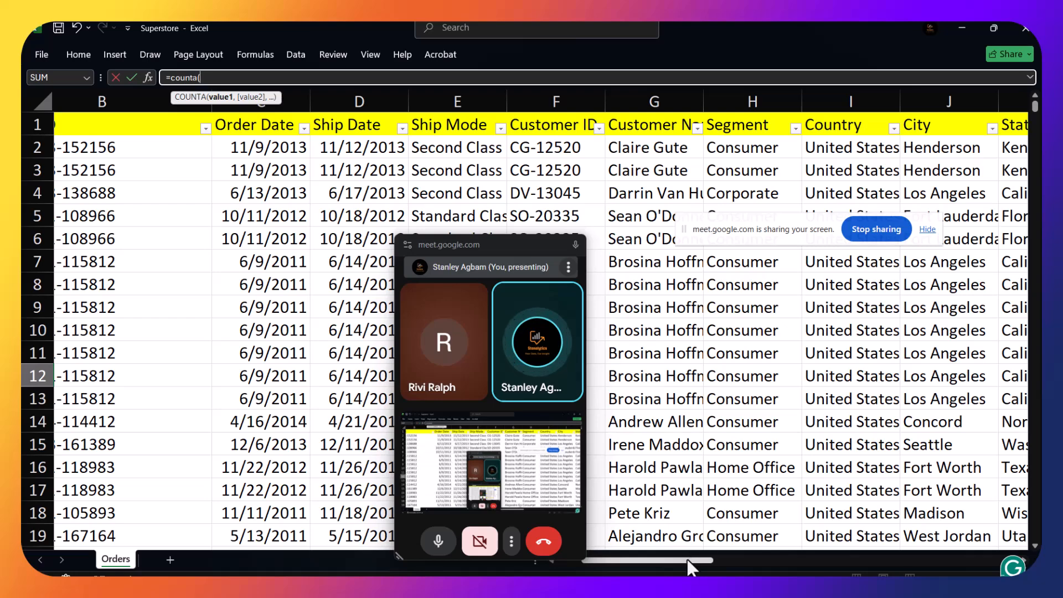
drag(686, 557, 652, 554)
click(238, 150)
key(ctrl+shift+Down)
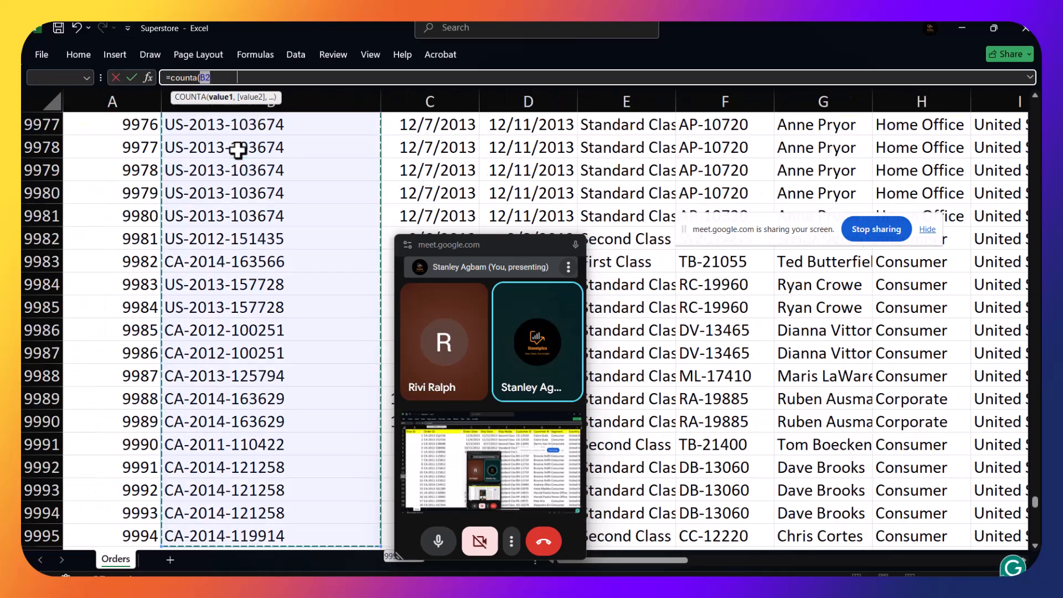
key(Escape)
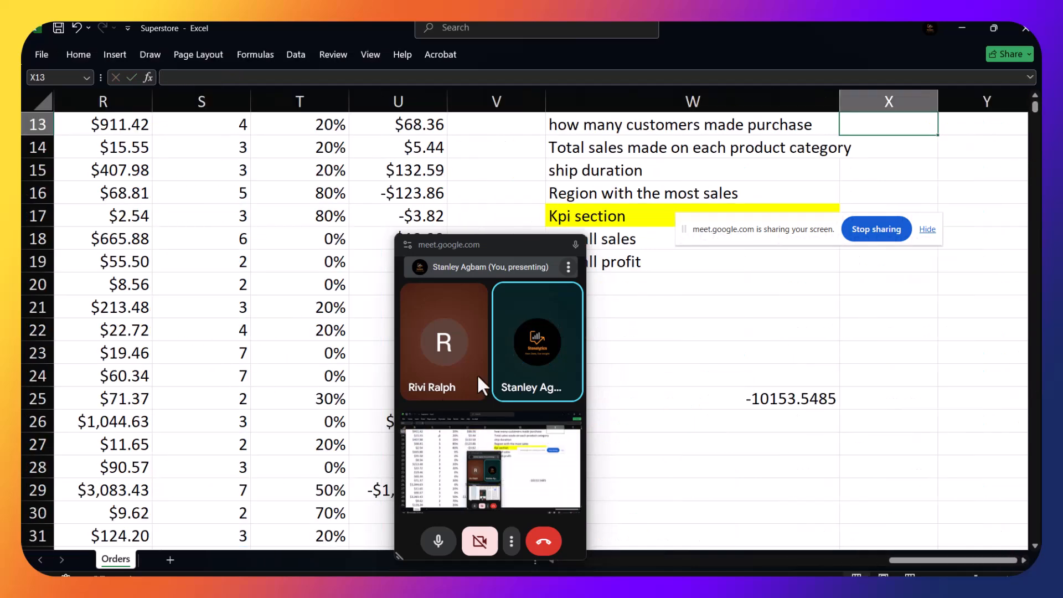
Clear the leftover SUMIF formula for Houston from cell W25, moving the meeting window aside
double_click(715, 399)
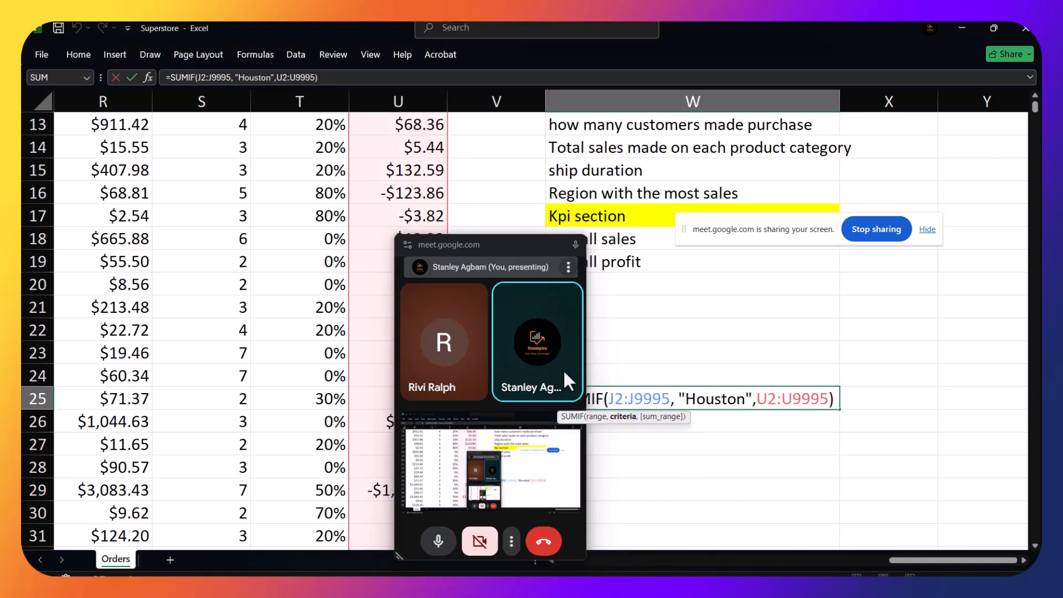
drag(440, 240, 291, 233)
double_click(571, 400)
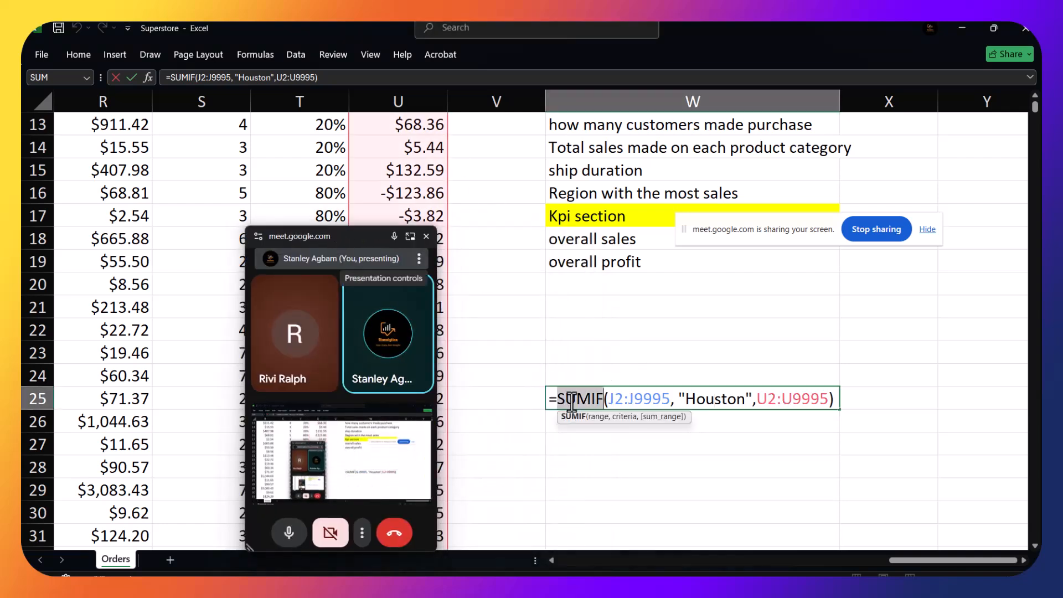
key(BackSpace)
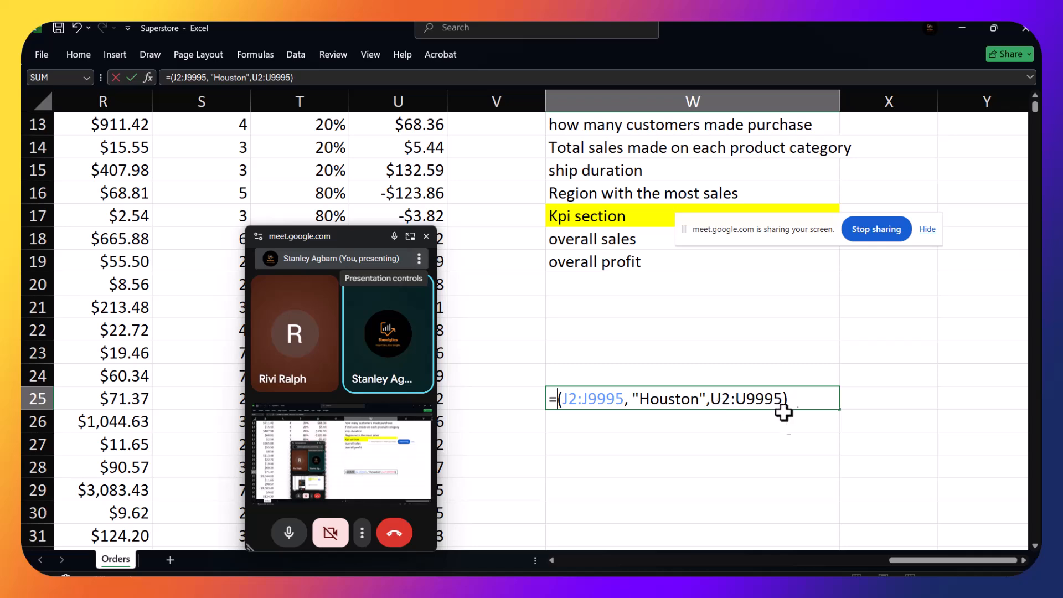
drag(781, 406, 471, 410)
key(BackSpace)
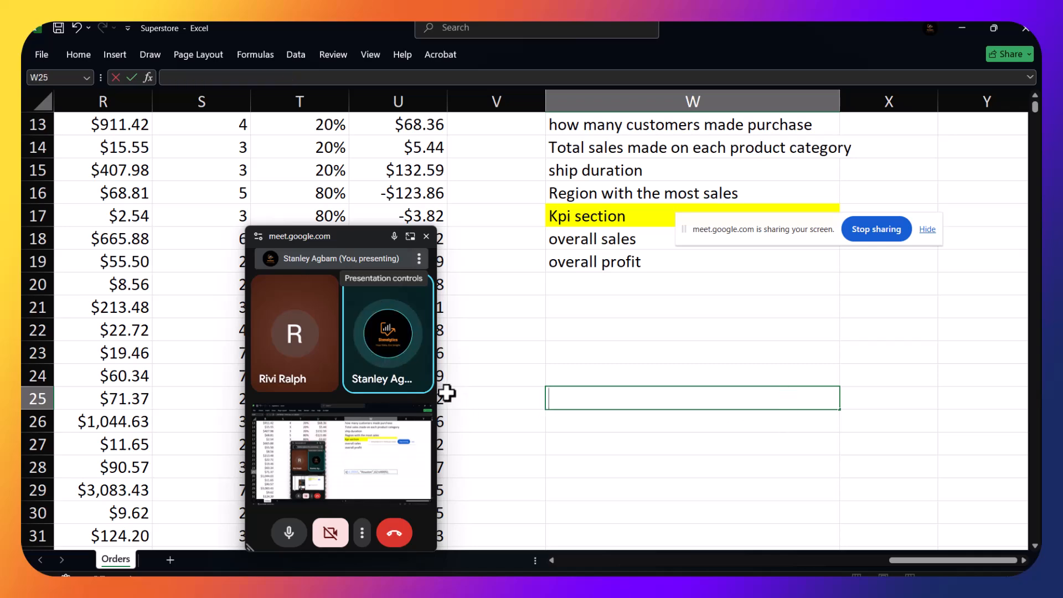
Check the COUNTA formula in cell X12 beside "how many orders exists"
scroll(743, 361, up, 4)
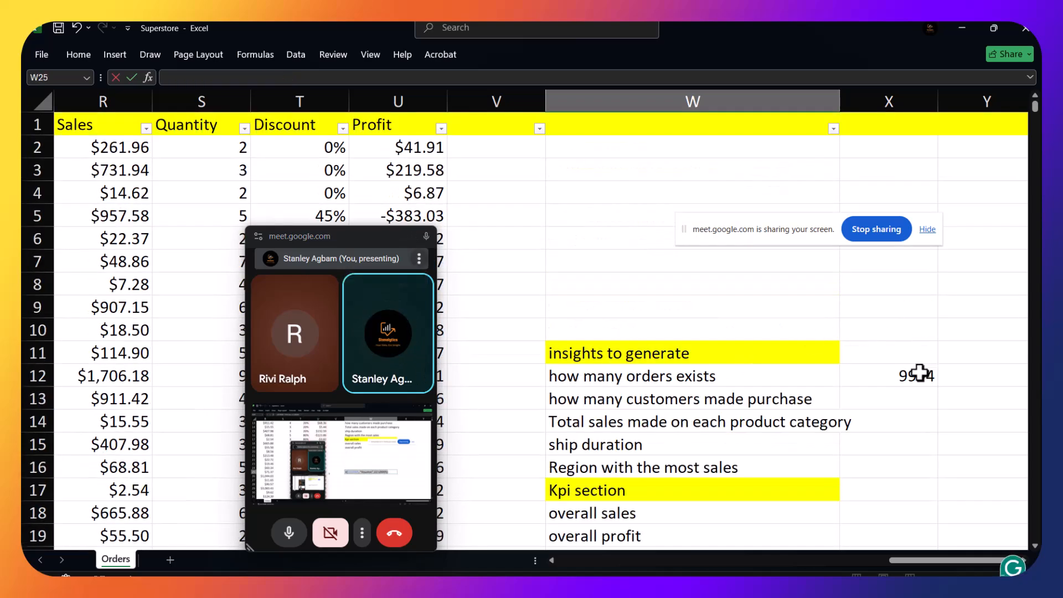
click(919, 374)
double_click(918, 374)
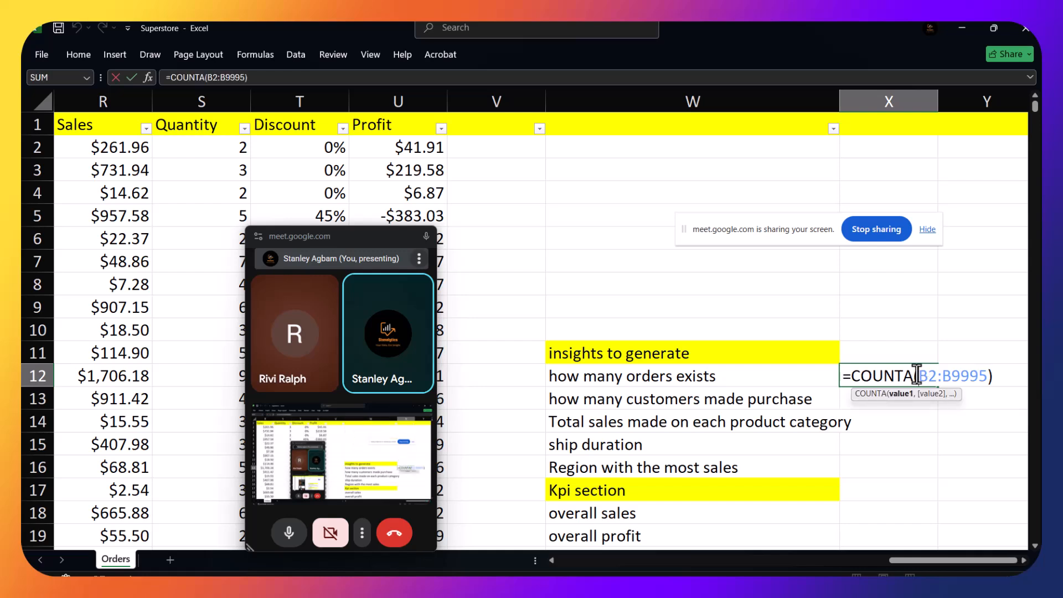
key(Return)
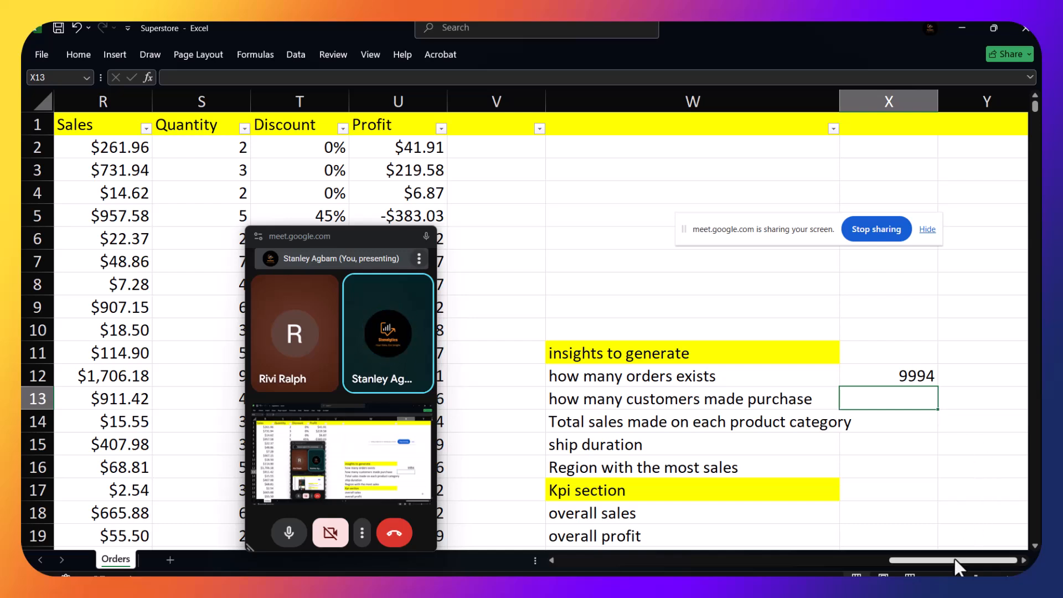
Examine the Product ID, Category and Sub-Category columns, moving the meeting window off them
scroll(954, 557, left, 10)
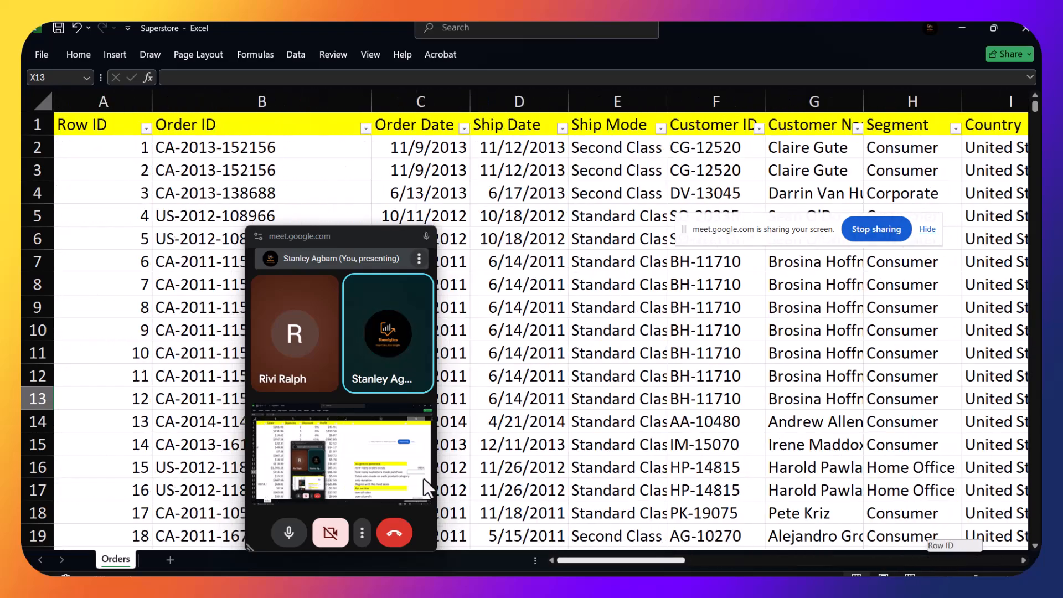
scroll(440, 487, right, 10)
drag(902, 567, 767, 561)
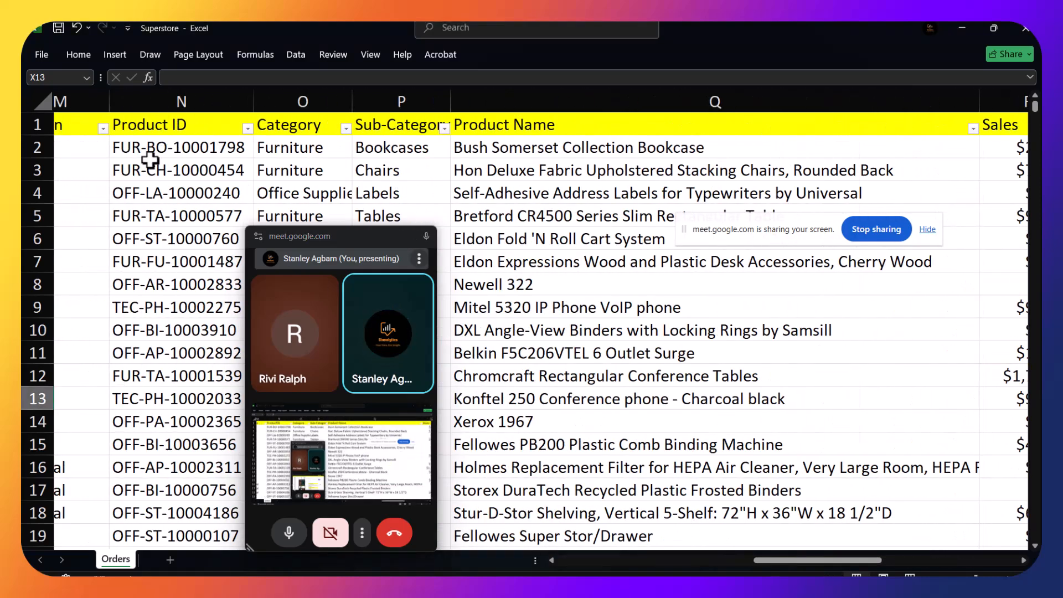
drag(297, 234, 660, 297)
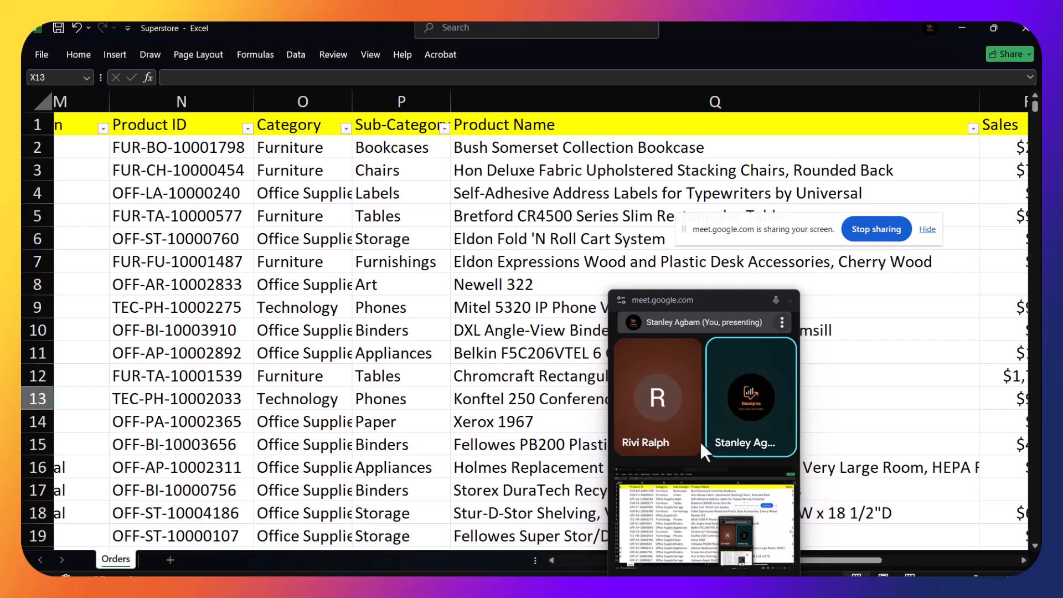
Widen the Customer ID column F so that its header shows in full
drag(857, 555, 707, 565)
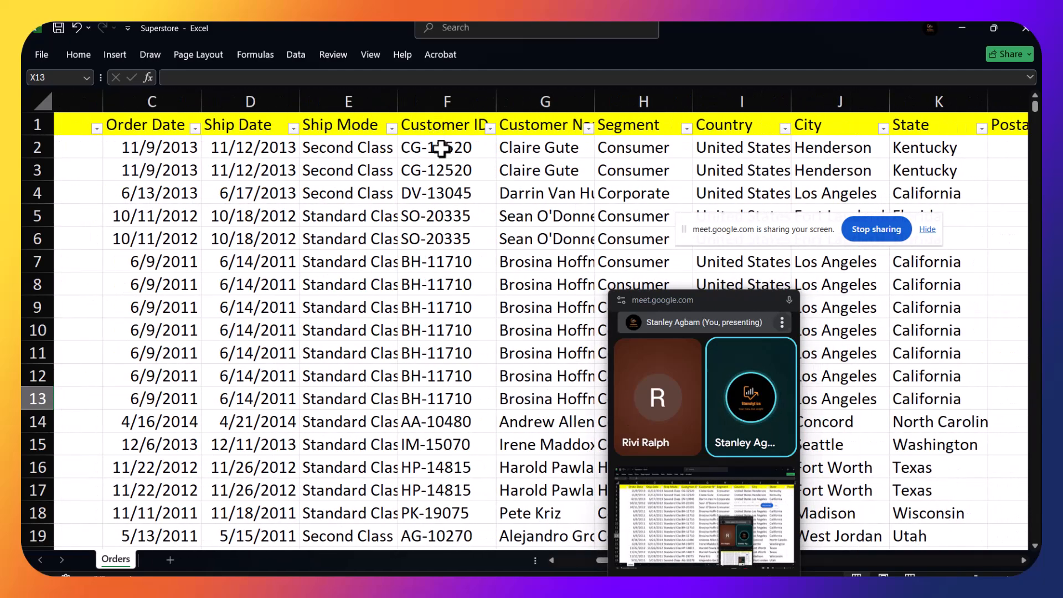
click(441, 148)
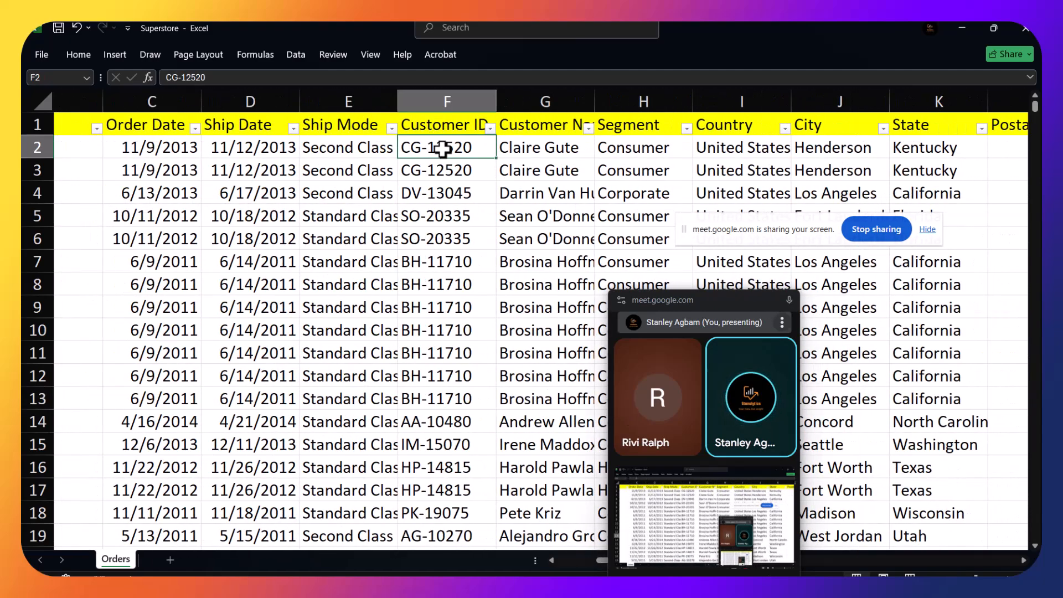
click(451, 263)
click(453, 157)
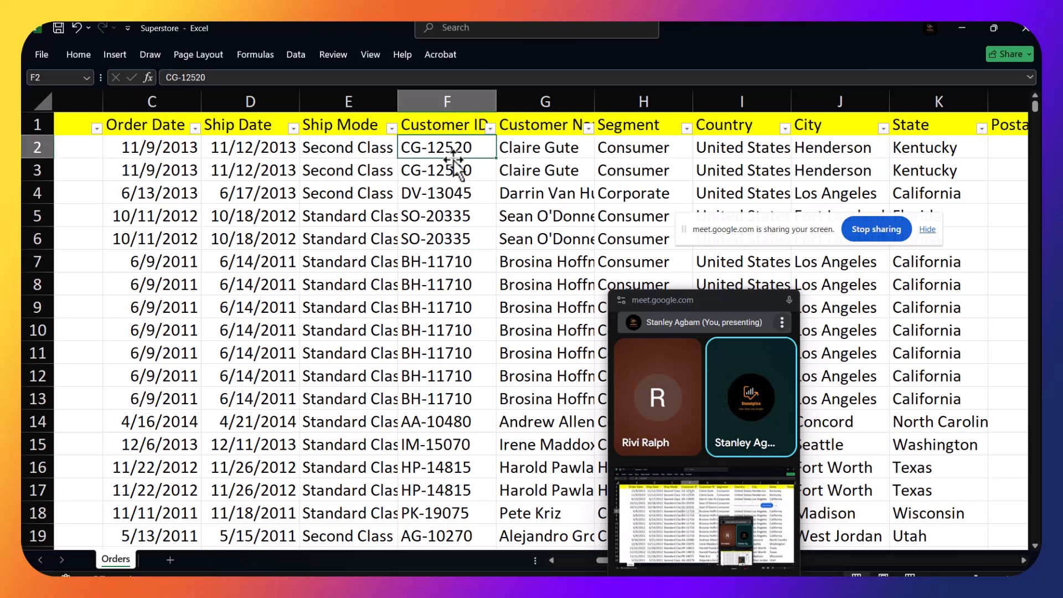
scroll(452, 196, down, 5)
scroll(451, 197, down, 11)
scroll(451, 196, up, 13)
scroll(452, 197, up, 3)
click(490, 90)
drag(496, 99, 526, 115)
Examine the Customer ID column down the order rows for customers that appear more than once
click(480, 217)
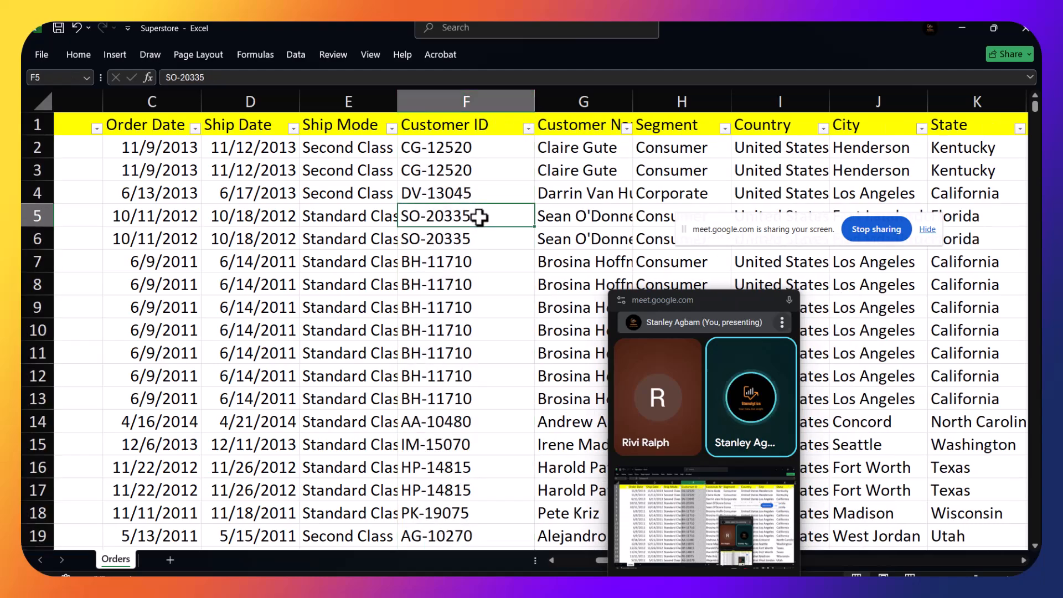
scroll(479, 217, down, 10)
scroll(480, 217, down, 14)
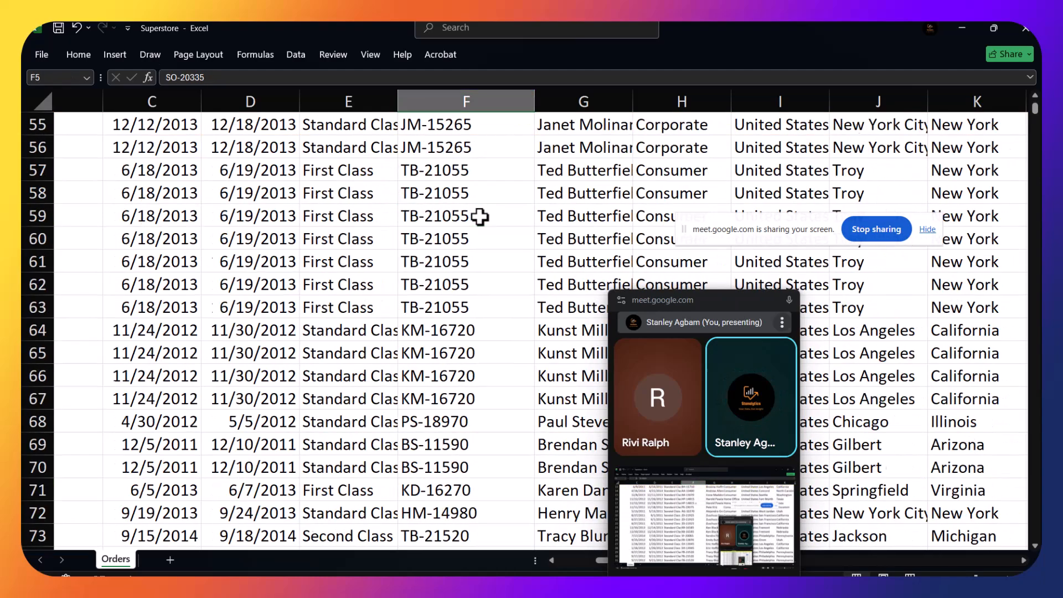
scroll(480, 217, up, 6)
scroll(480, 217, up, 18)
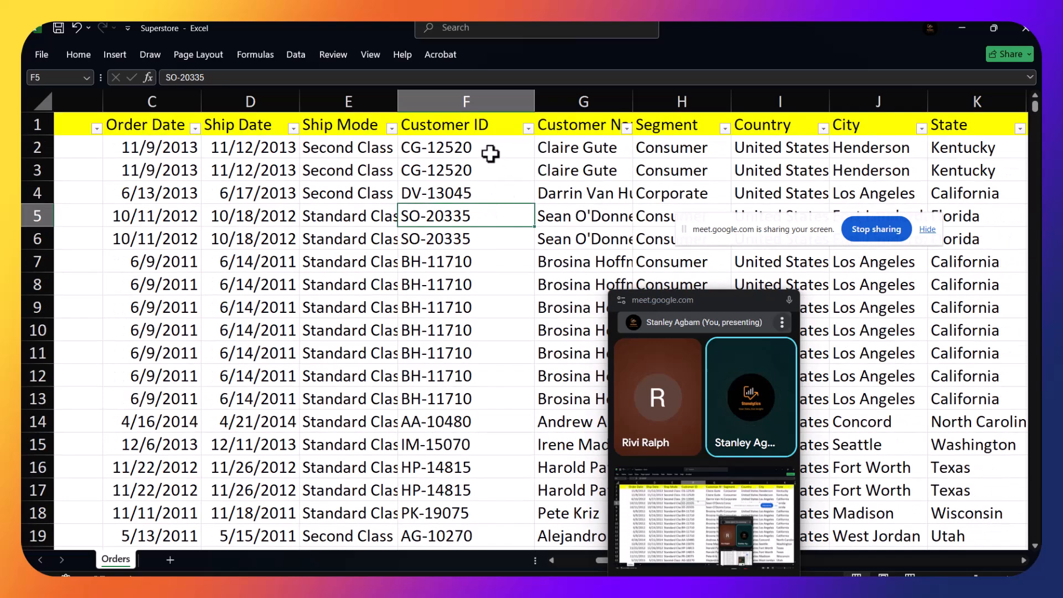
click(488, 150)
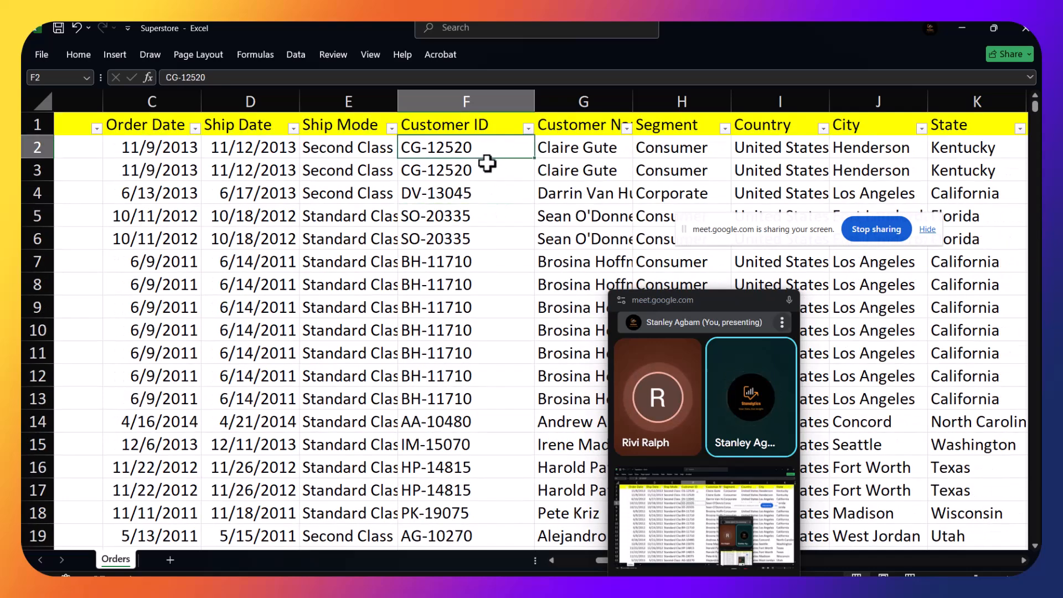
click(488, 163)
scroll(589, 178, down, 3)
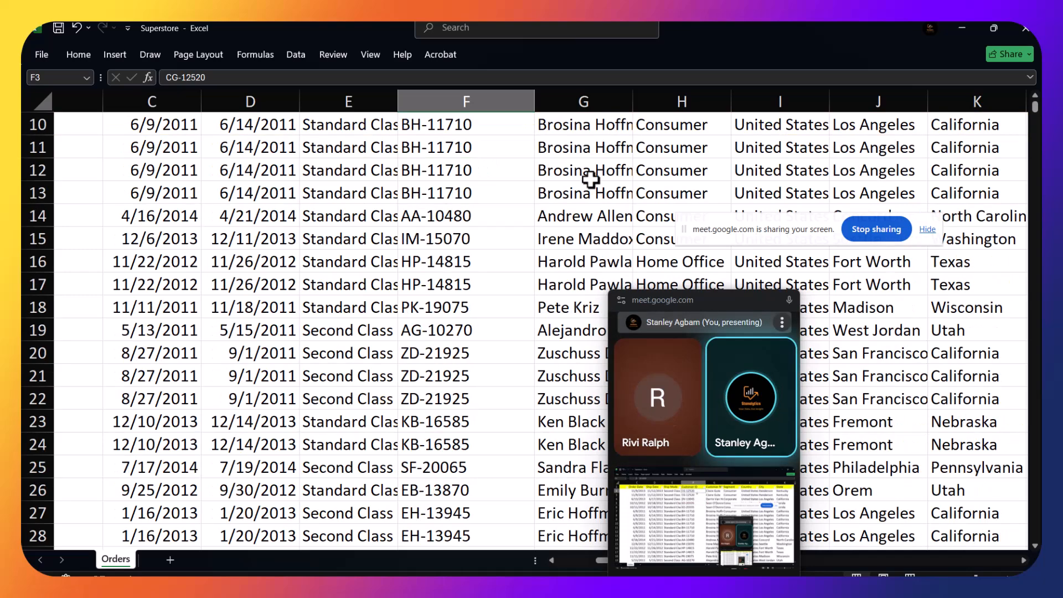
scroll(465, 176, up, 2)
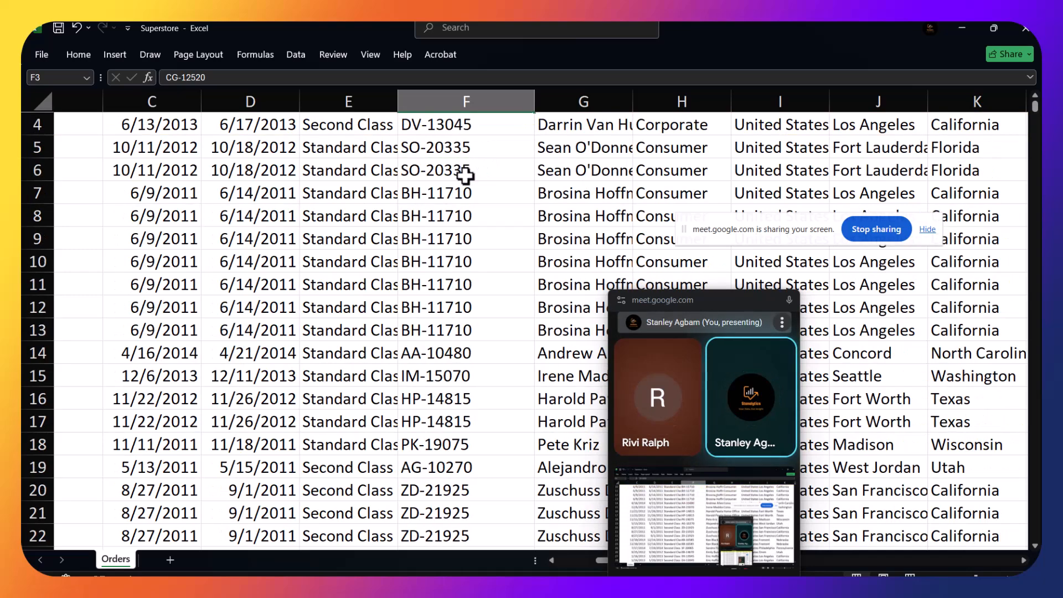
scroll(482, 157, up, 1)
scroll(489, 164, down, 1)
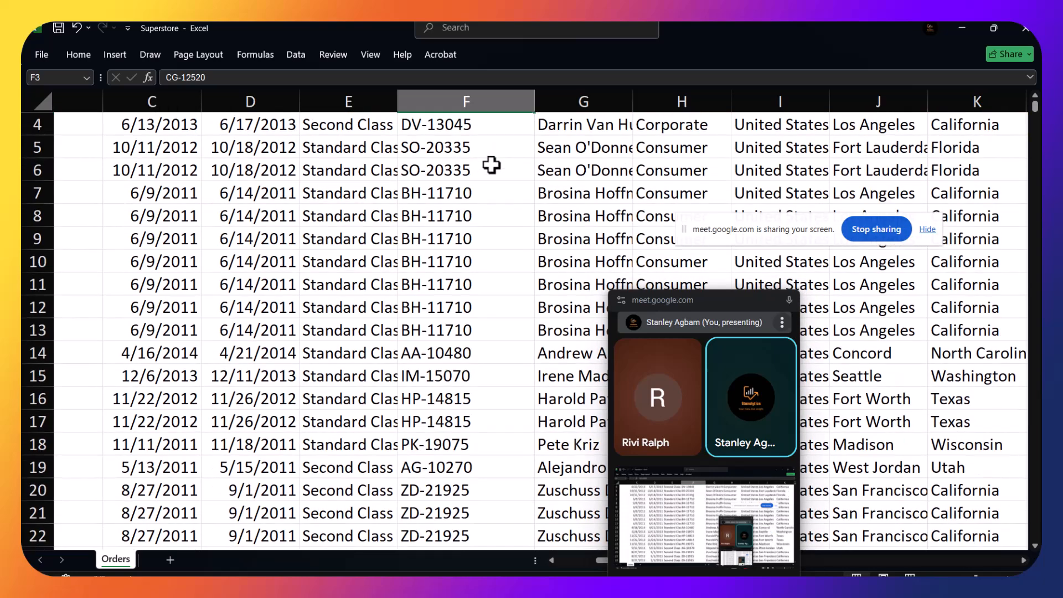
click(446, 148)
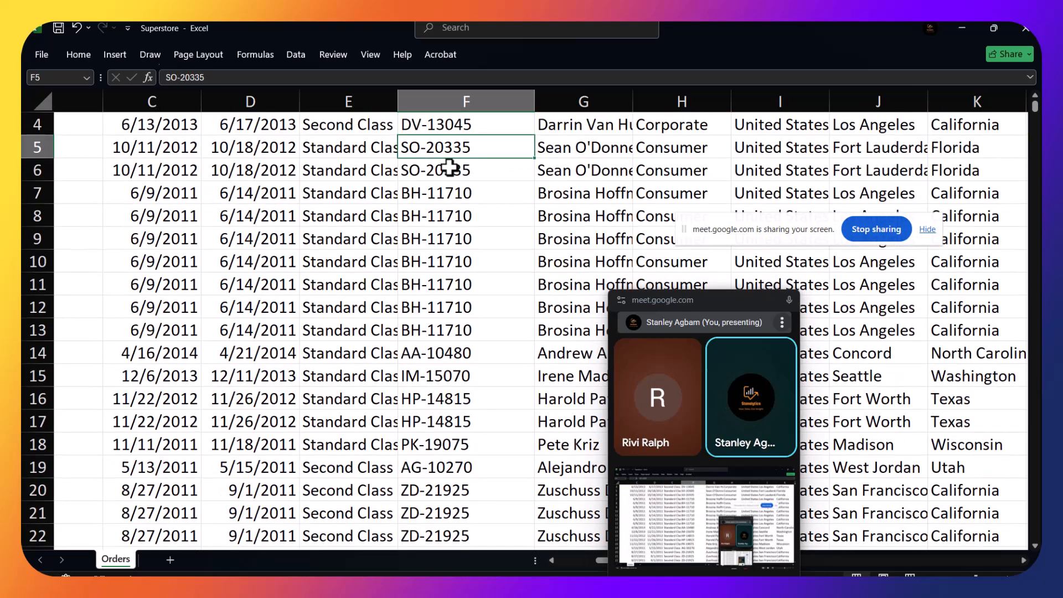
click(450, 168)
scroll(439, 194, down, 20)
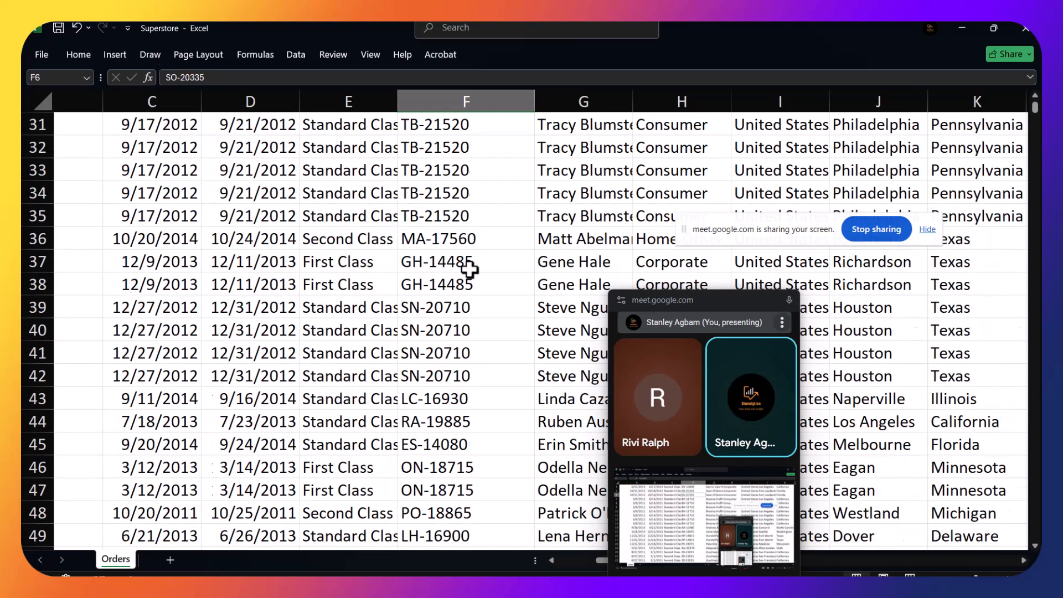
scroll(470, 270, down, 8)
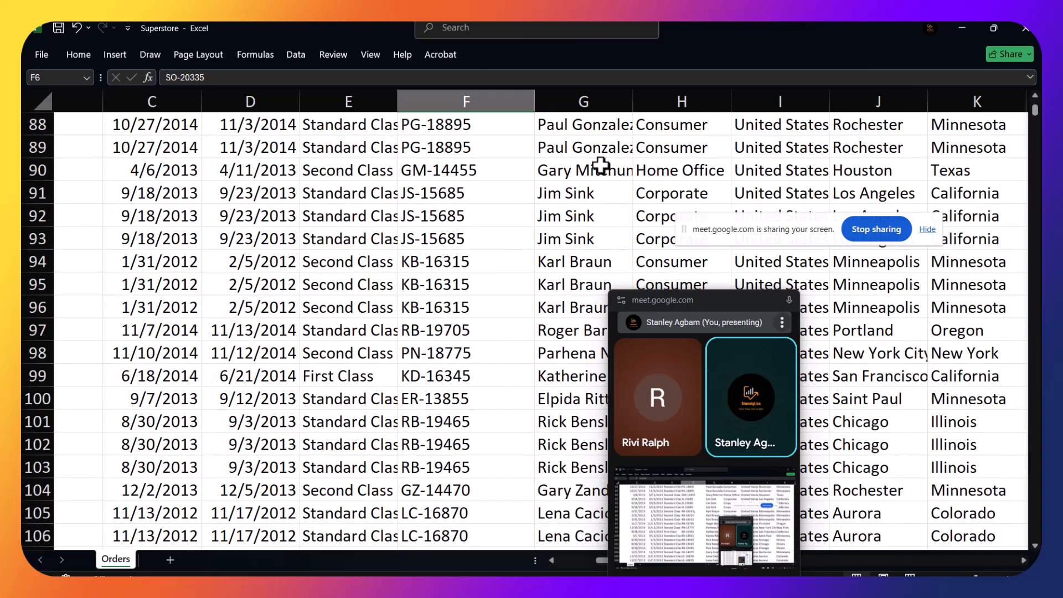
Move the meeting window off the customer data and return to the "how many orders exists" insight in cell W12
drag(692, 298, 935, 339)
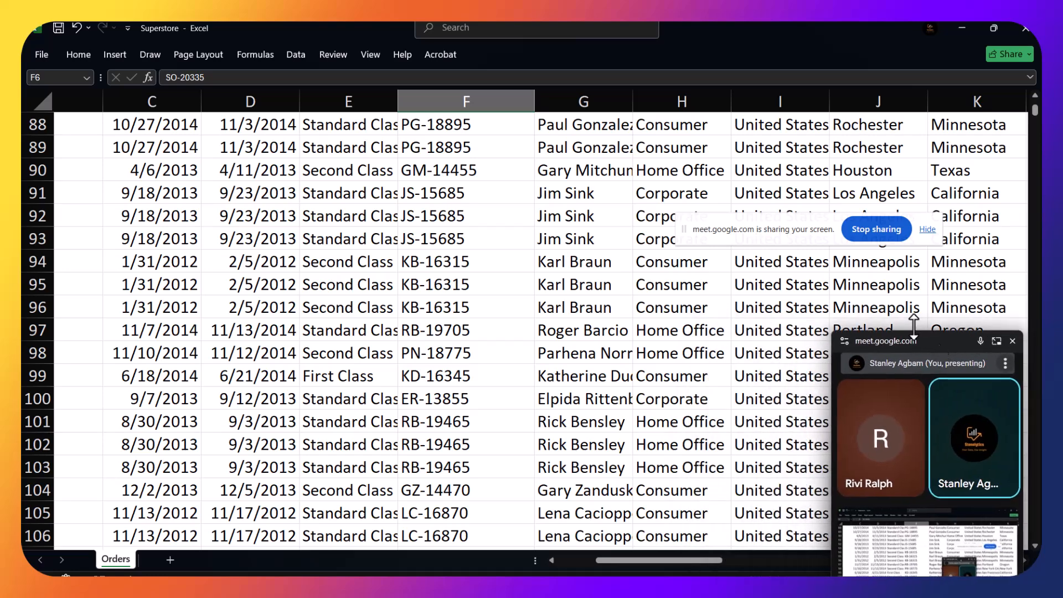
scroll(743, 338, down, 2)
scroll(738, 374, down, 4)
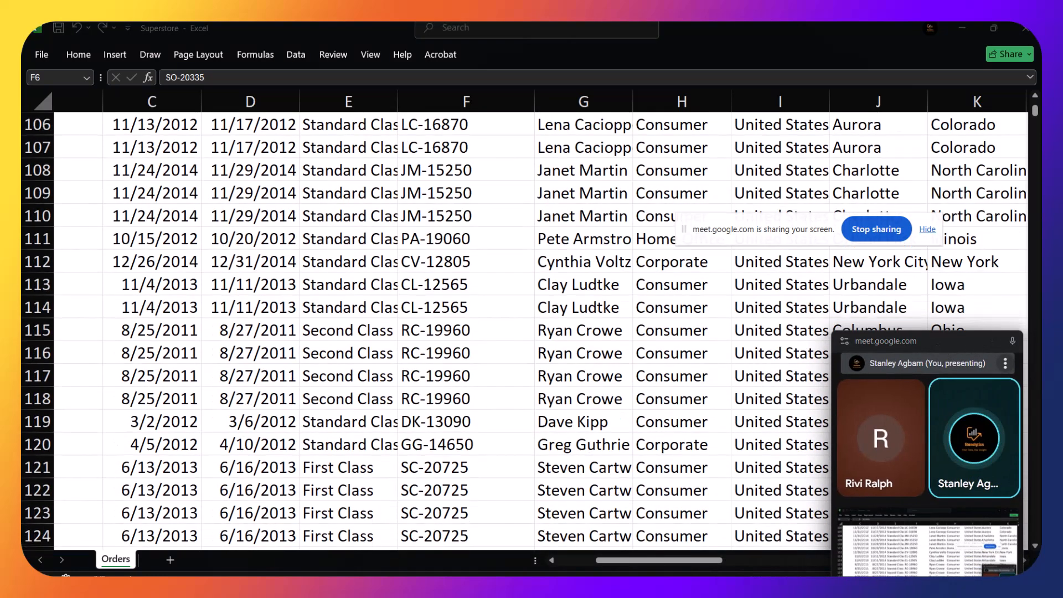
click(657, 558)
drag(693, 560, 1015, 517)
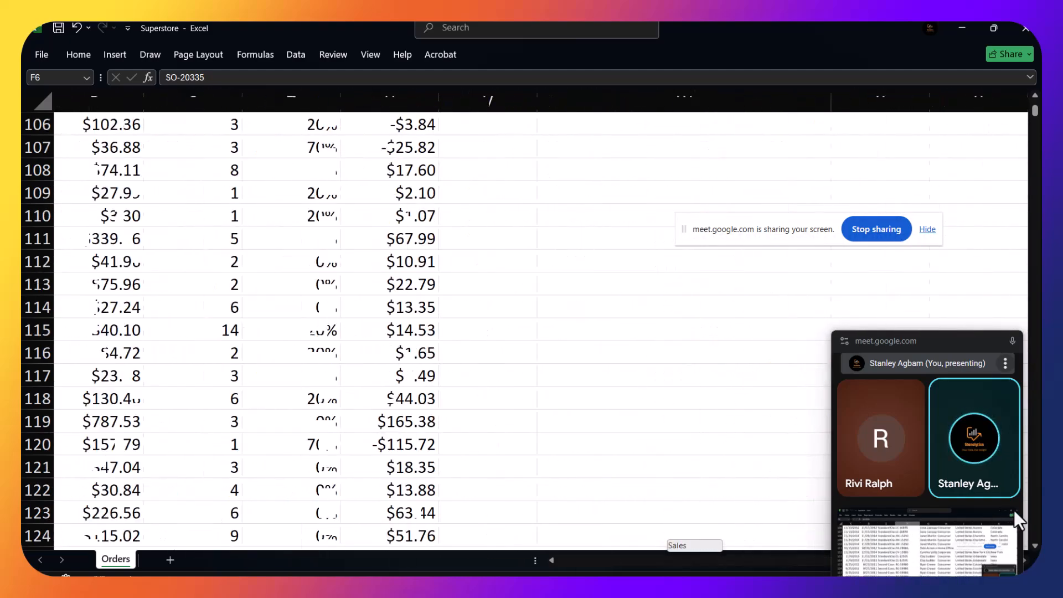
scroll(615, 370, up, 10)
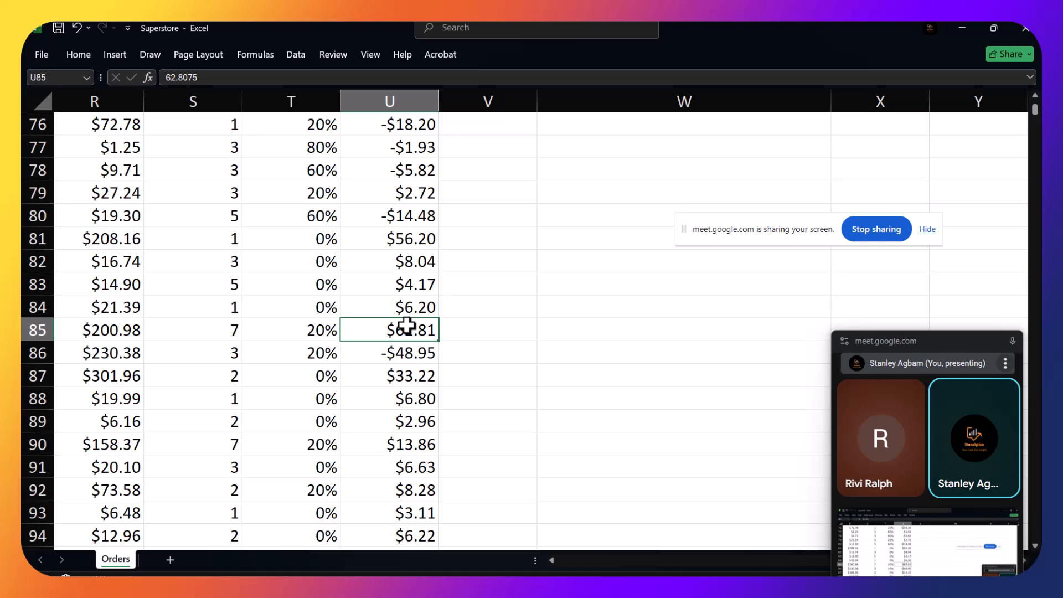
key(ctrl+space)
scroll(407, 326, up, 20)
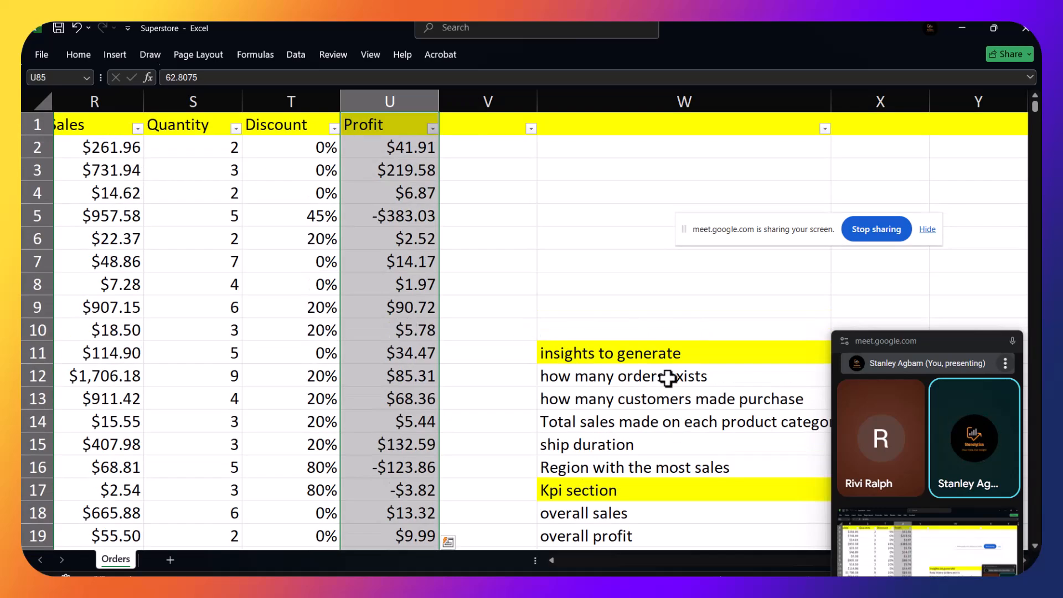
click(715, 379)
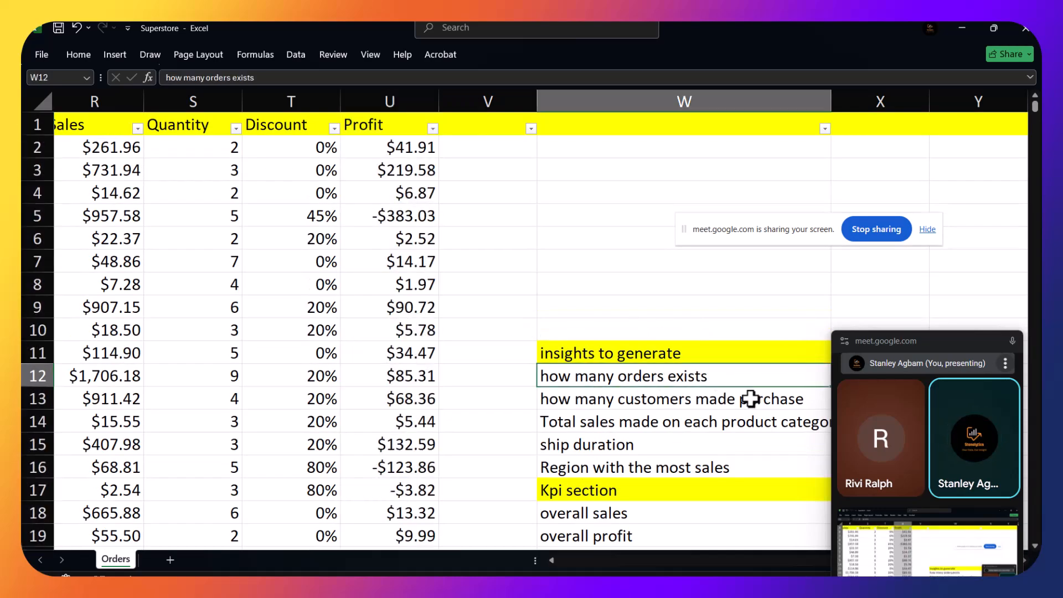
Try starting a COUNTA formula in cell W10 and check the customer columns, moving the meeting window aside
click(609, 320)
text(=count)
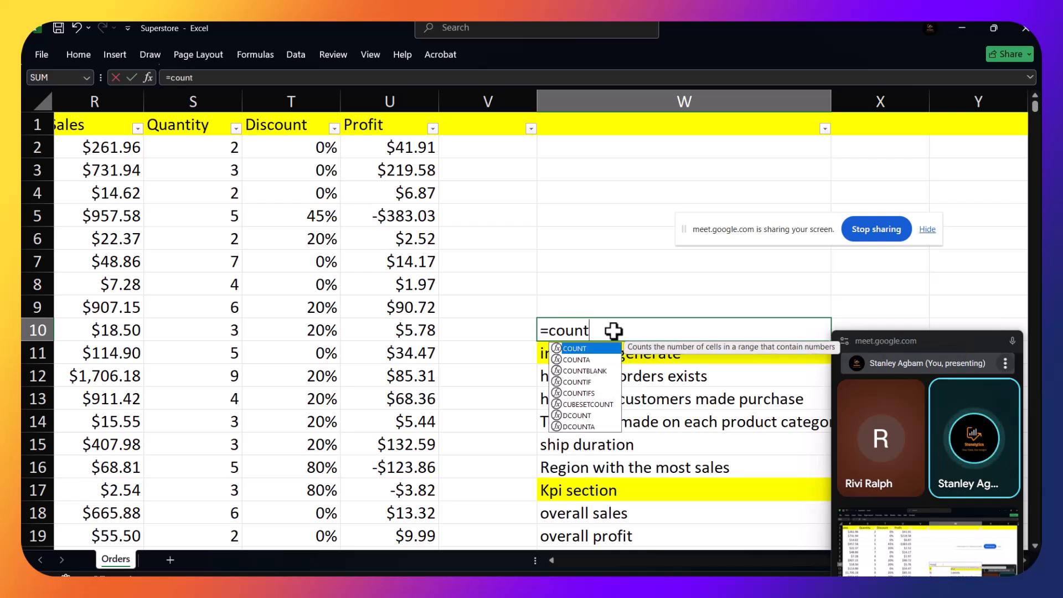
text(a)
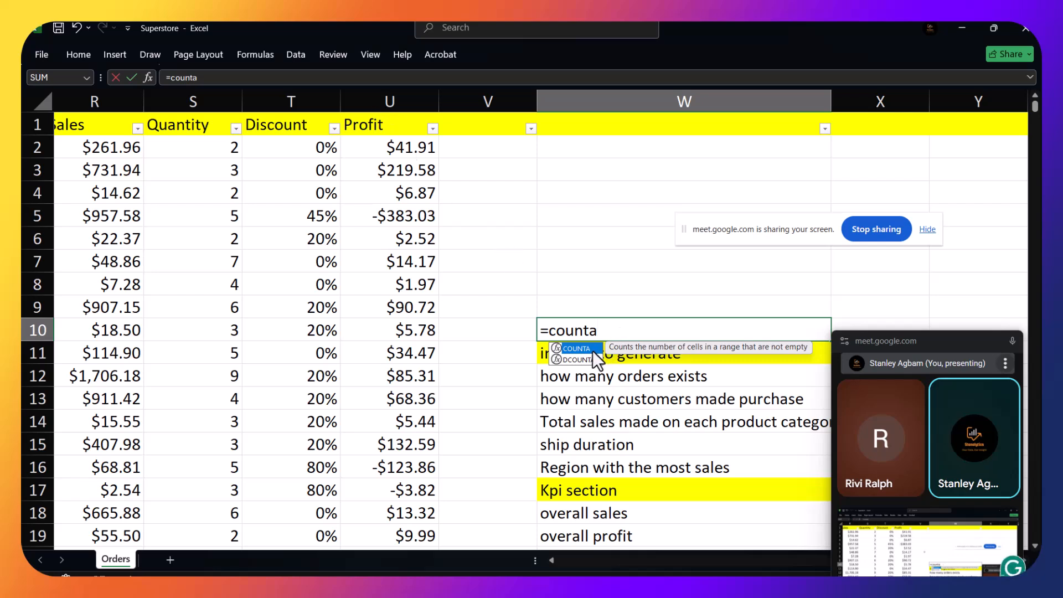
double_click(594, 349)
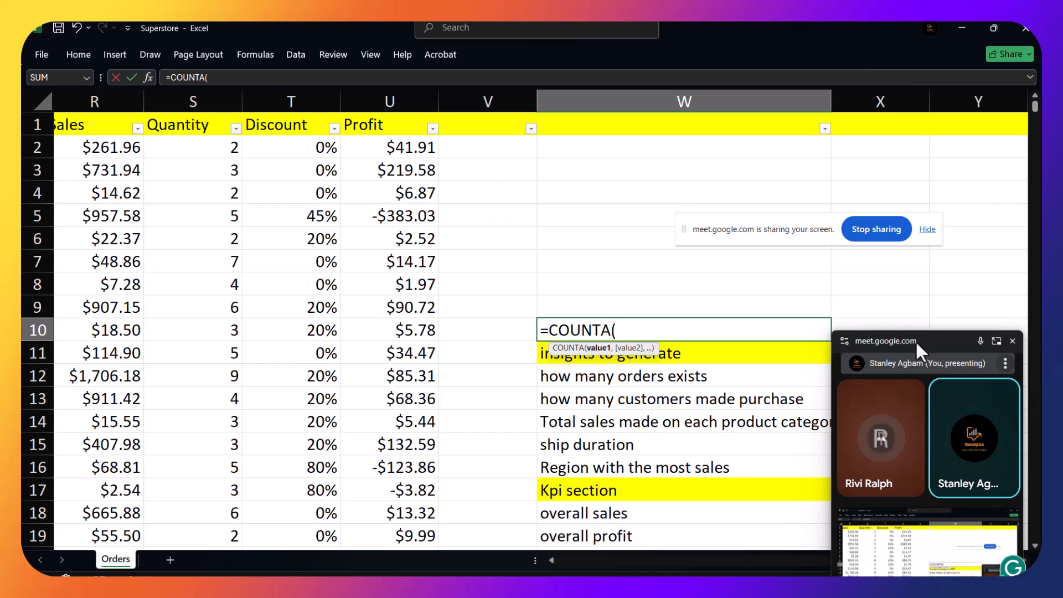
drag(941, 339, 913, 170)
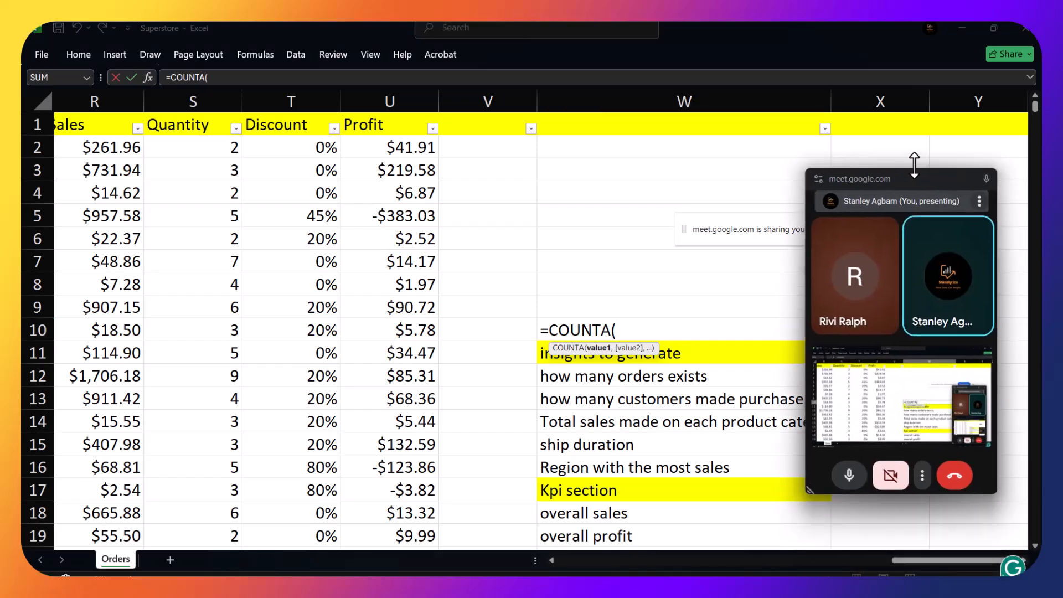
click(950, 560)
drag(933, 560, 672, 562)
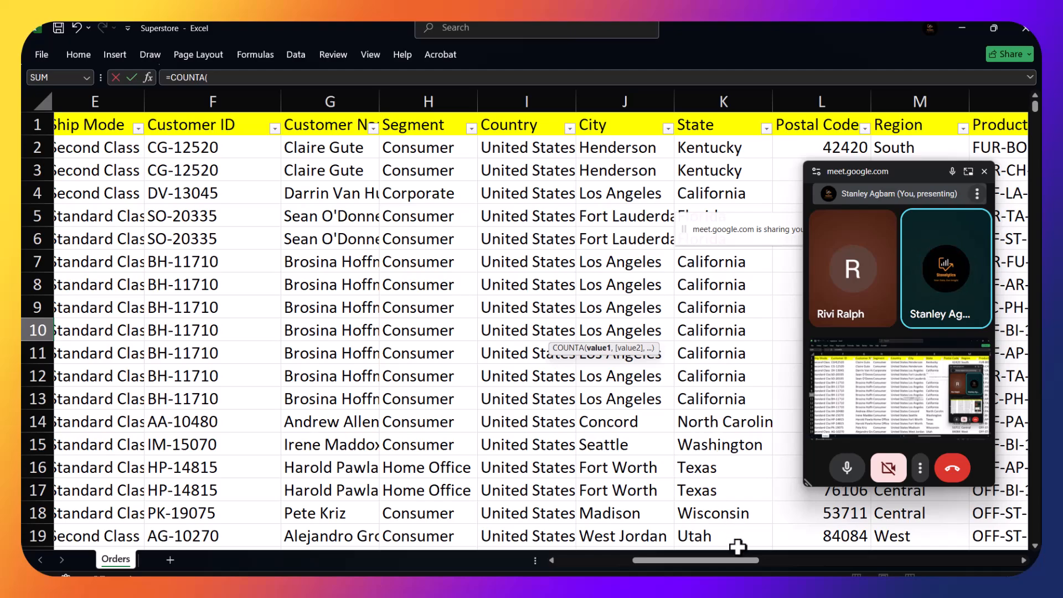
drag(742, 557, 991, 512)
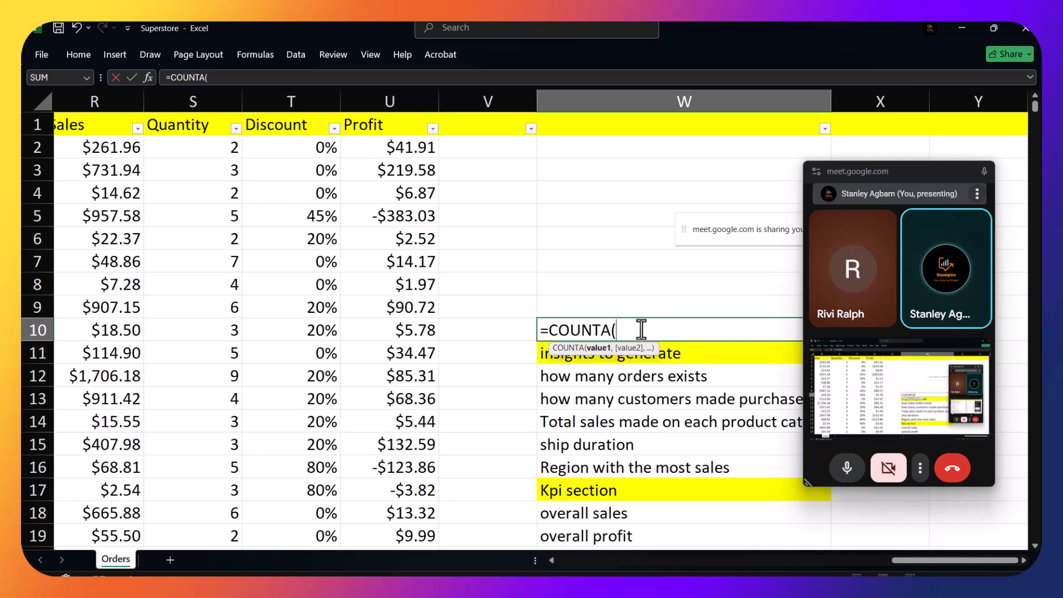
Try a COUNTIF formula in W10 in place of COUNTA, testing Segment cell H6 as its range and removing that reference
key(BackSpace)
key(BackSpace)
text(if)
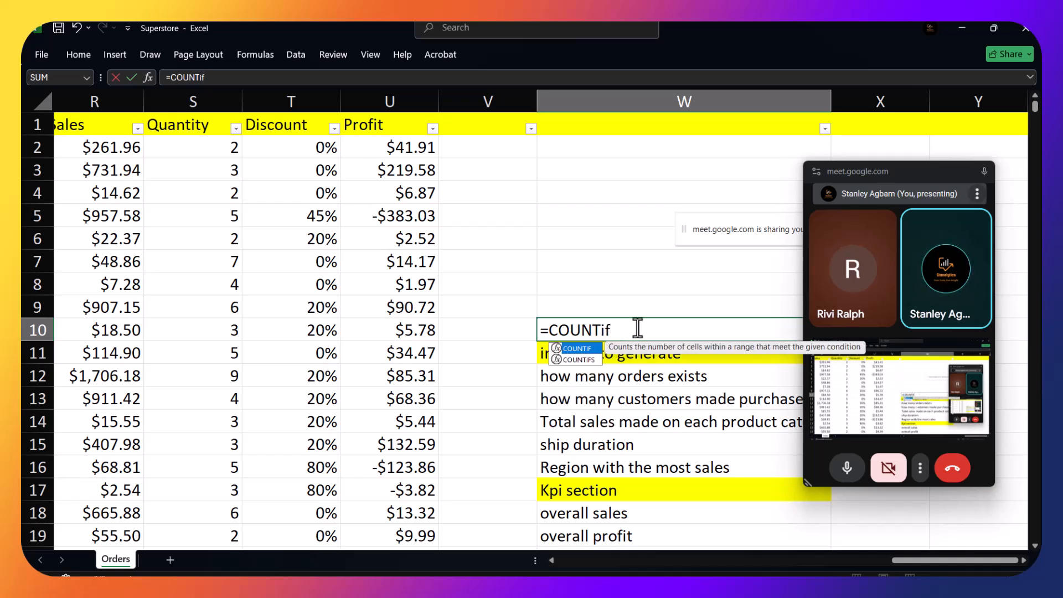
key(Tab)
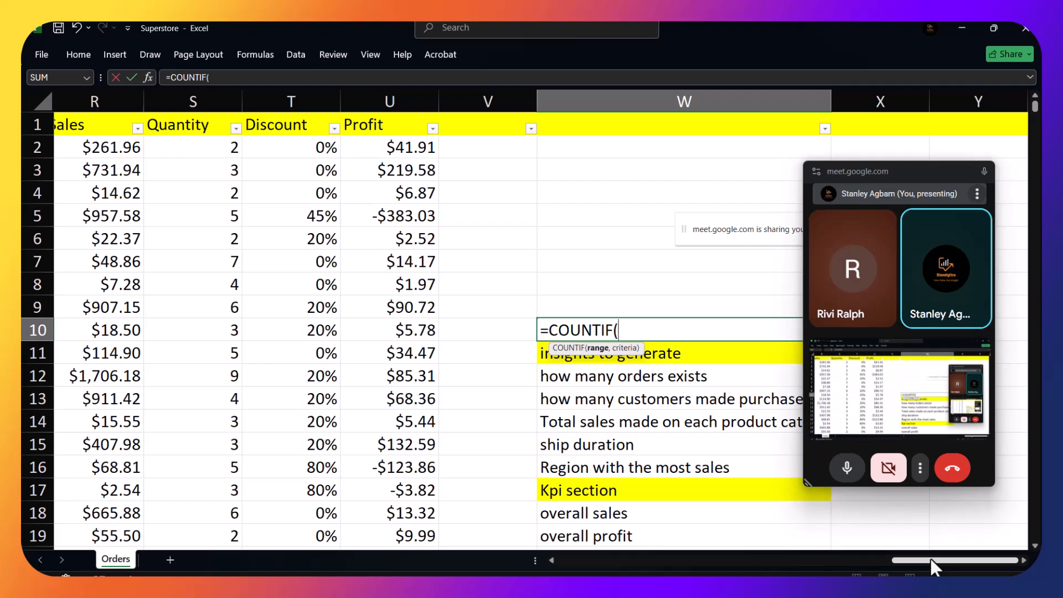
drag(930, 558, 665, 558)
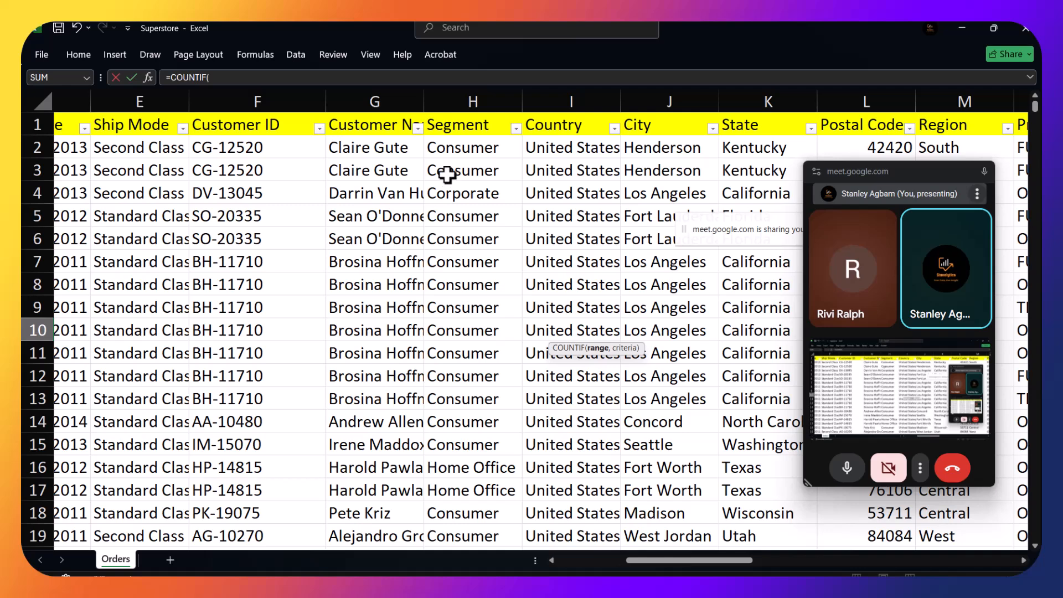
click(464, 235)
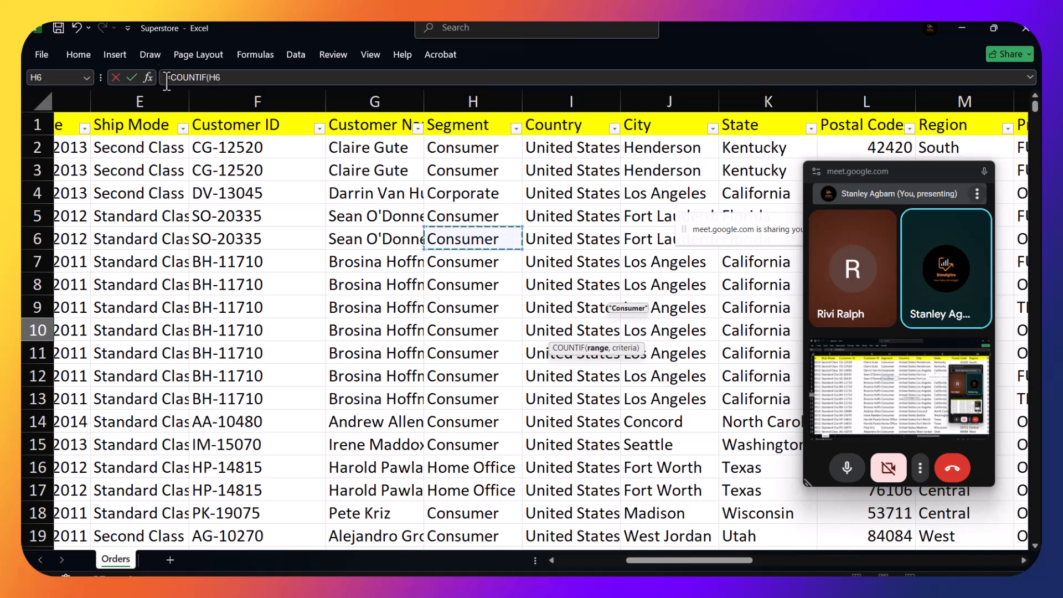
click(229, 81)
key(BackSpace)
key(BackSpace)
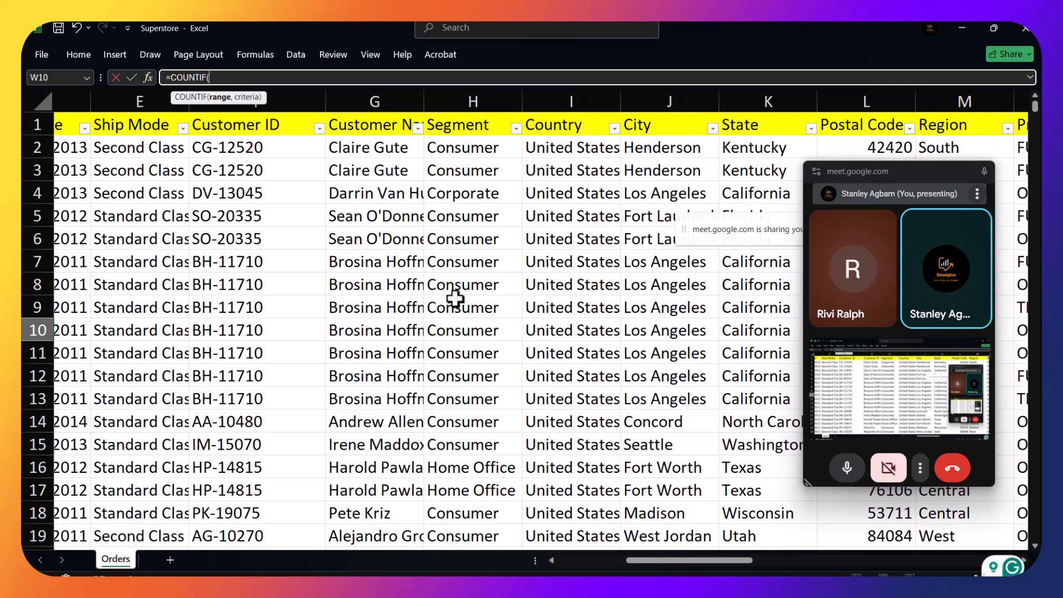
Discard the unfinished COUNTIF formula from cell W10
click(517, 132)
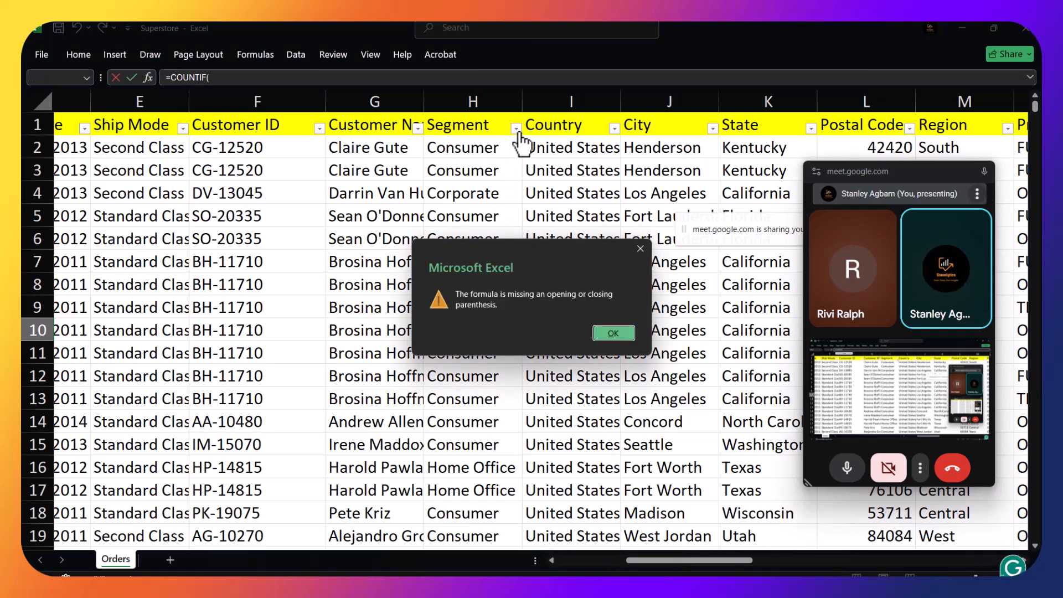
click(609, 333)
drag(210, 77, 161, 77)
key(BackSpace)
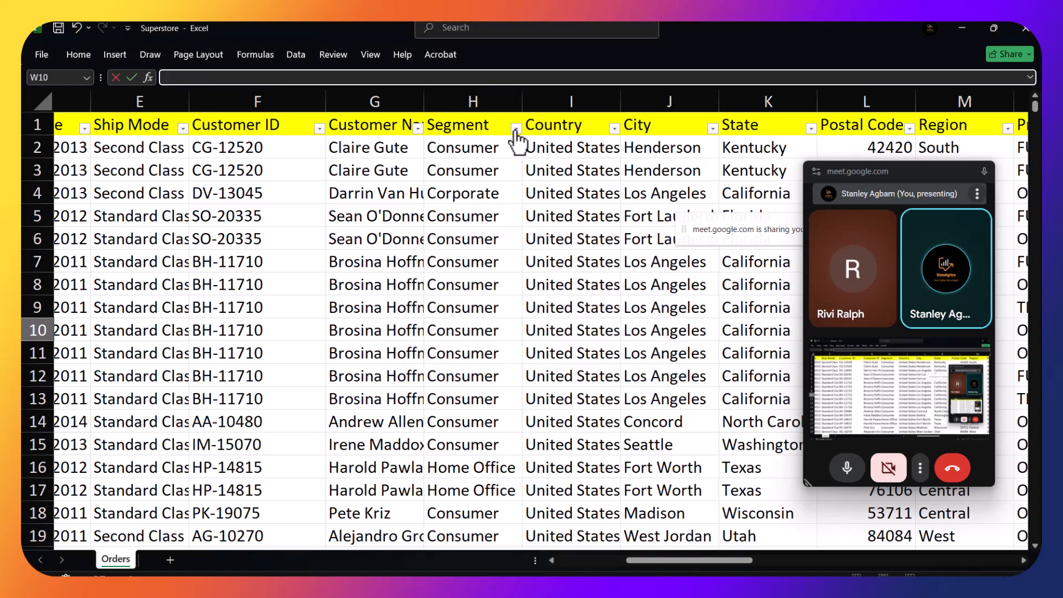
Review the filter values of the Segment column, keeping all of them selected
click(516, 130)
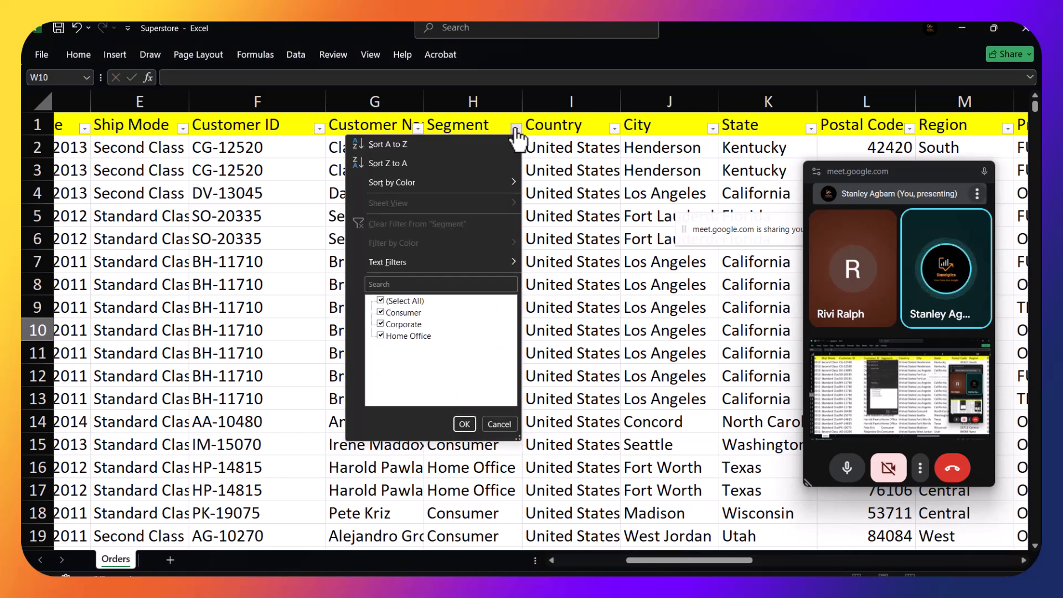
click(464, 424)
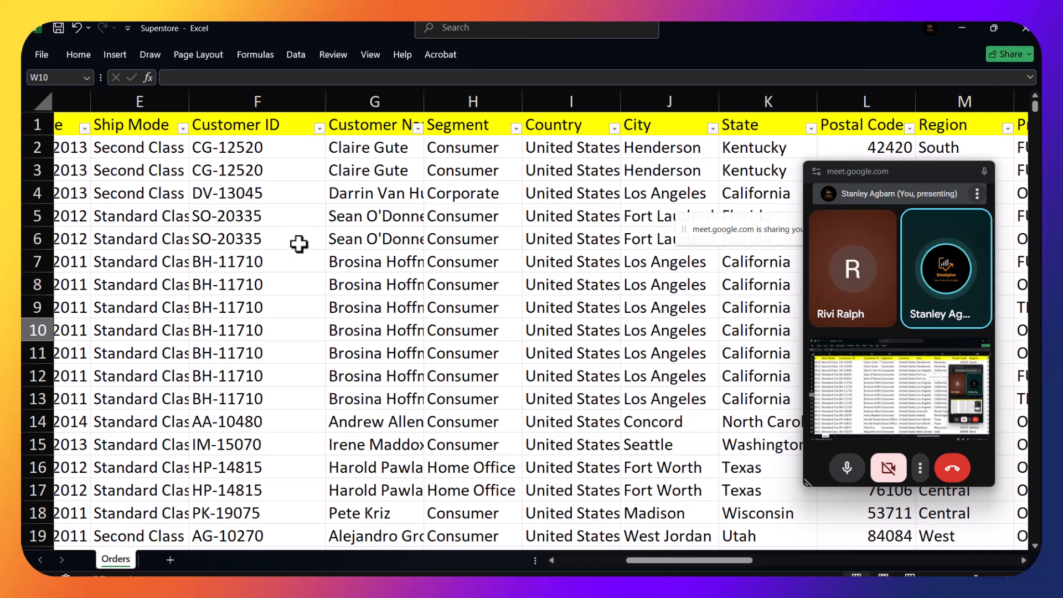
click(440, 286)
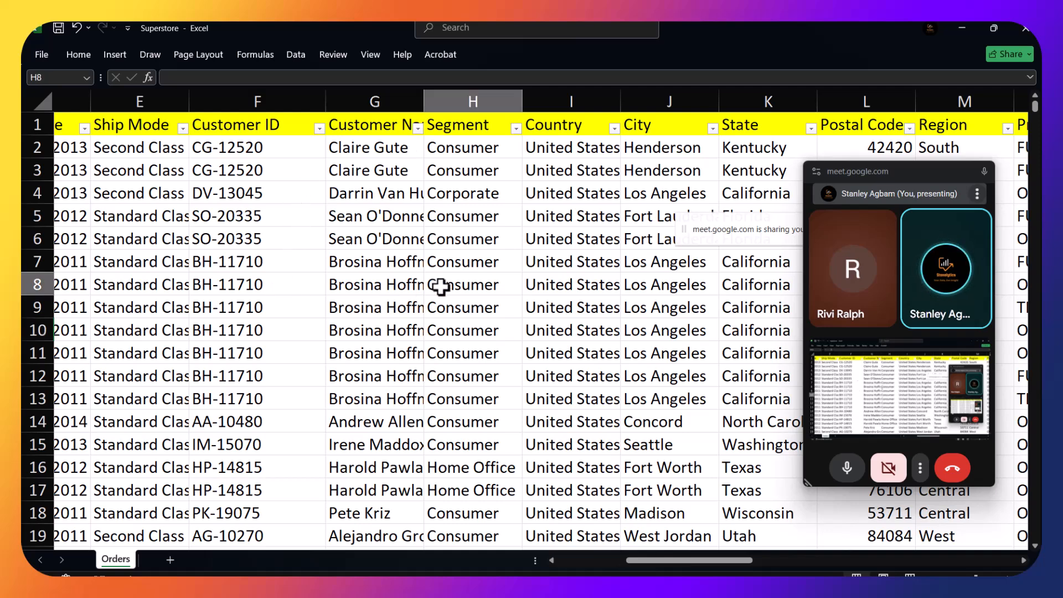
Widen the Customer Name column to show full names and compare them with the repeated Customer ID entries
click(246, 286)
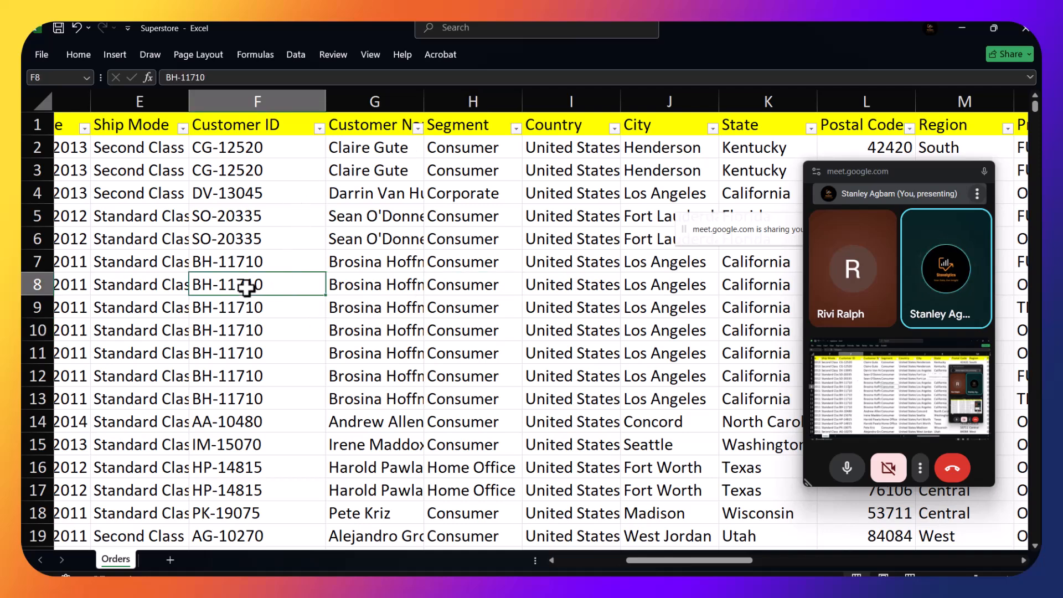
click(262, 259)
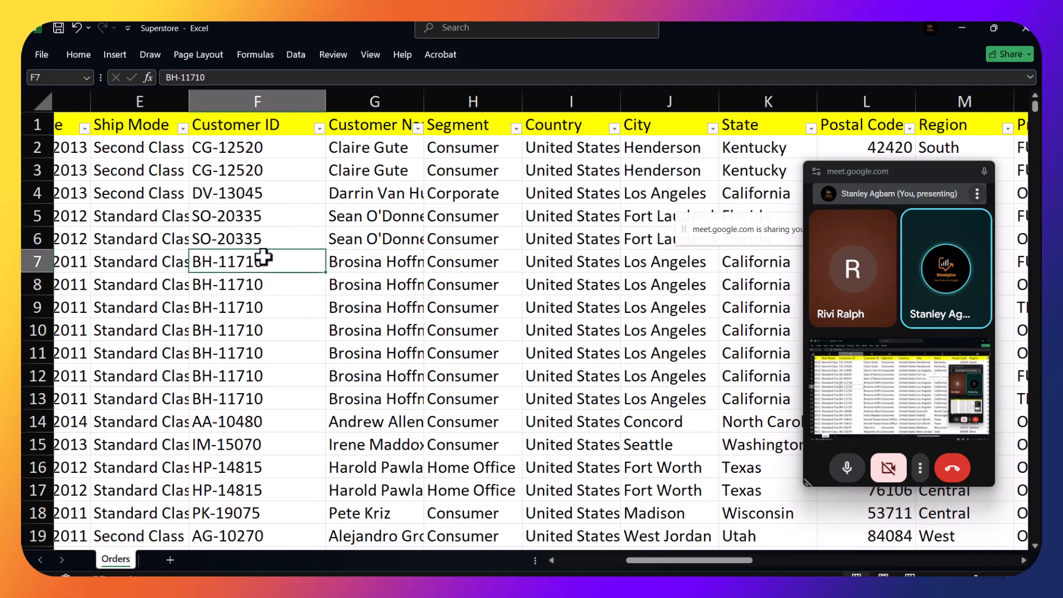
click(278, 146)
click(282, 163)
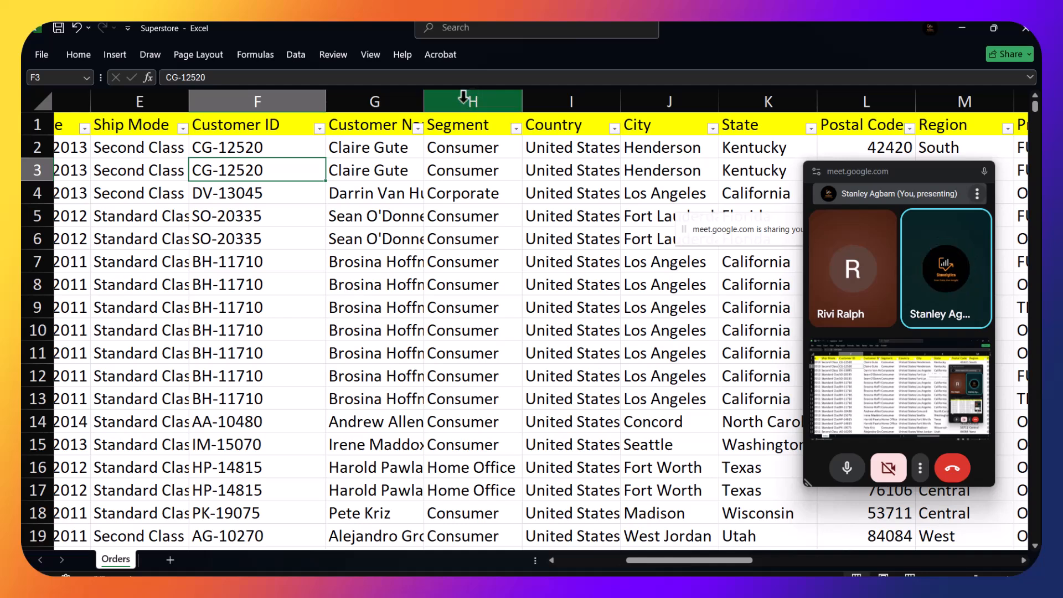
click(381, 103)
drag(424, 101, 515, 102)
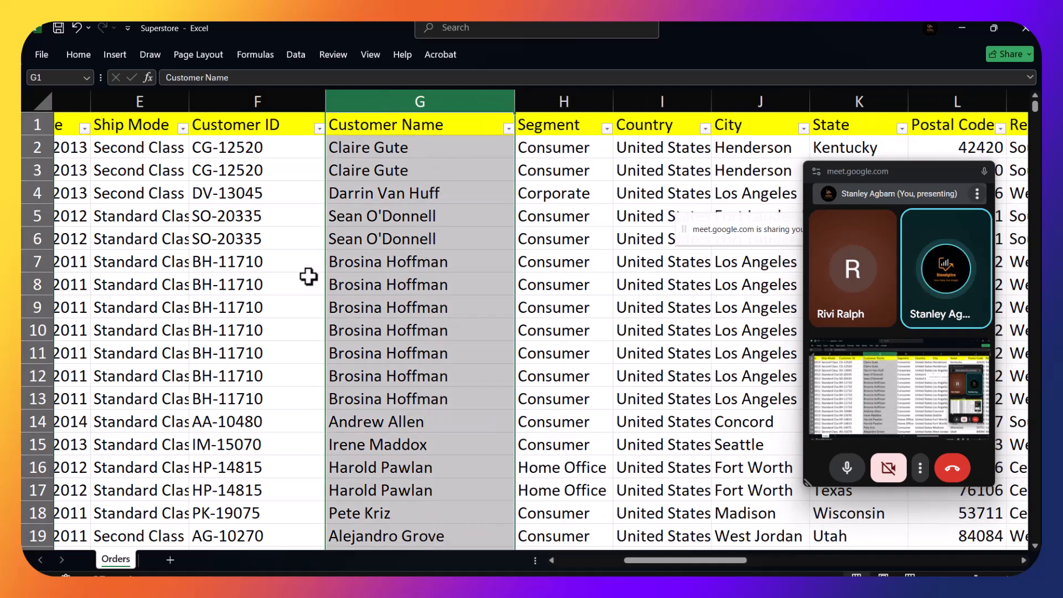
click(287, 149)
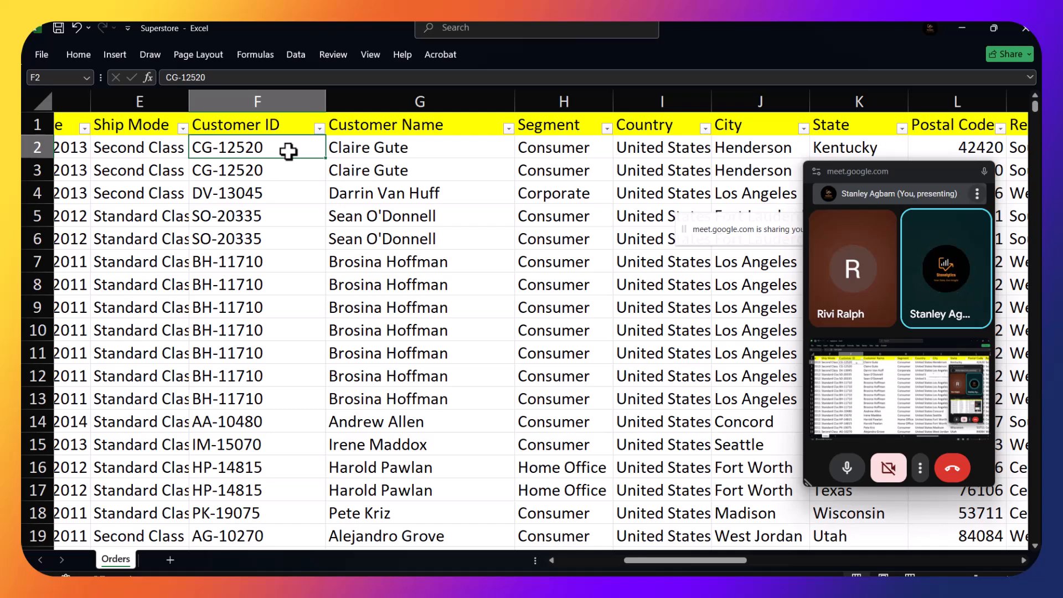
scroll(248, 232, down, 3)
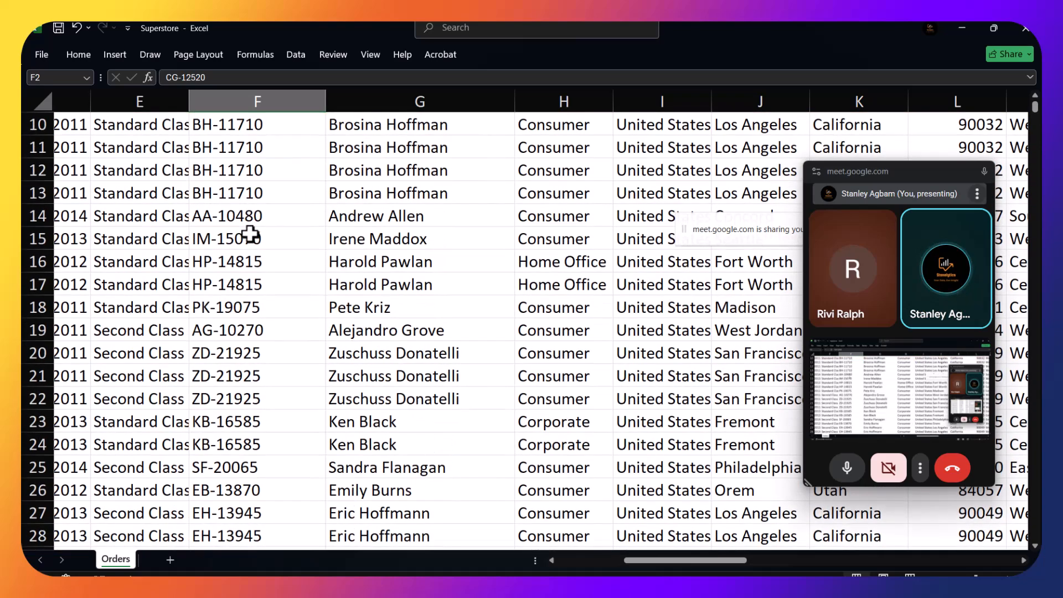
scroll(251, 234, up, 3)
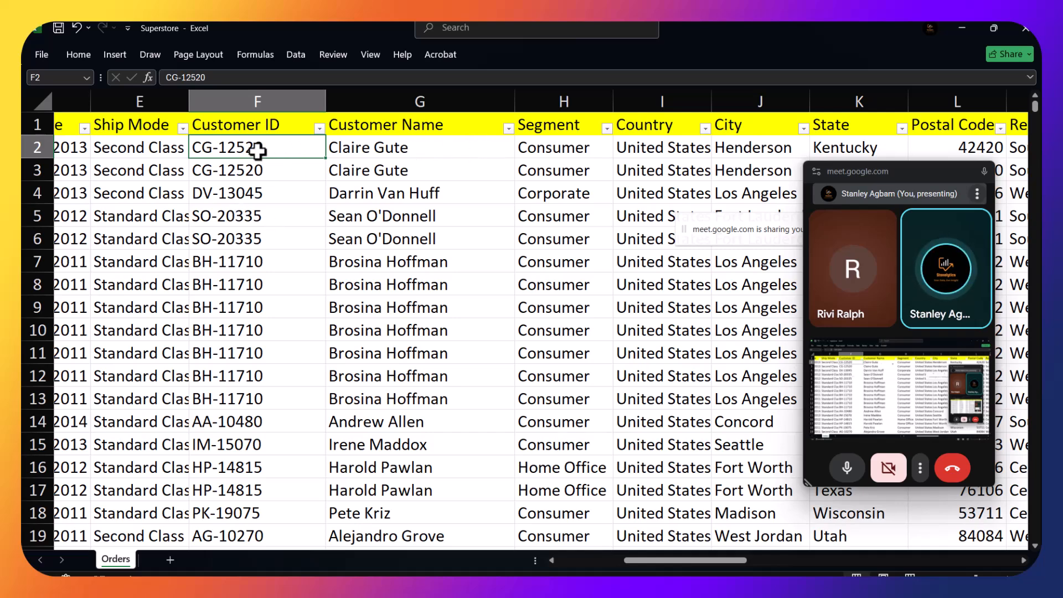
click(254, 265)
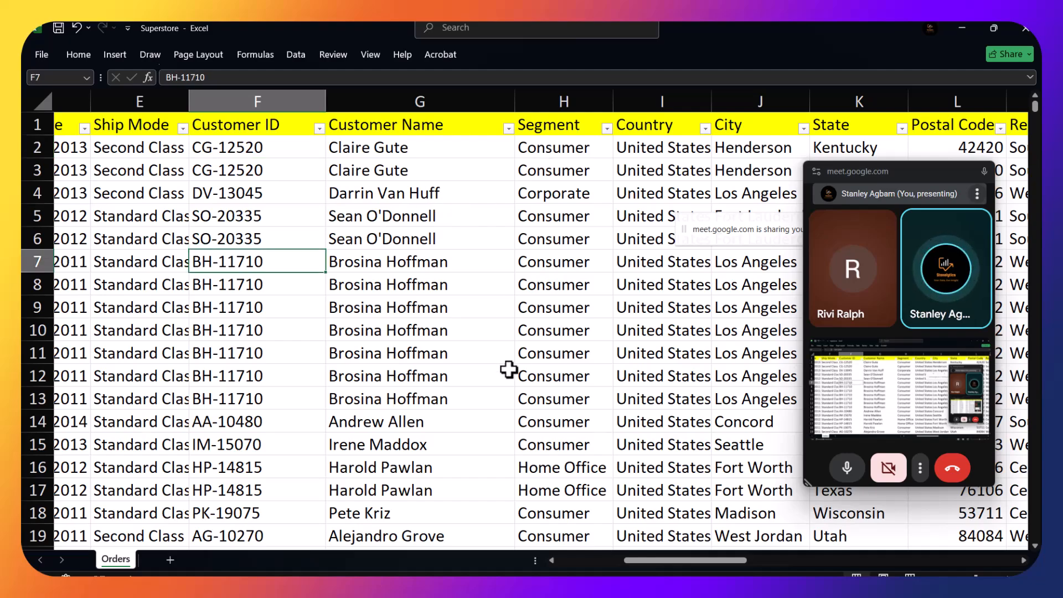
Start a COUNTIF formula in cell W9 with Segment cell H2 as its range argument
drag(733, 560, 991, 570)
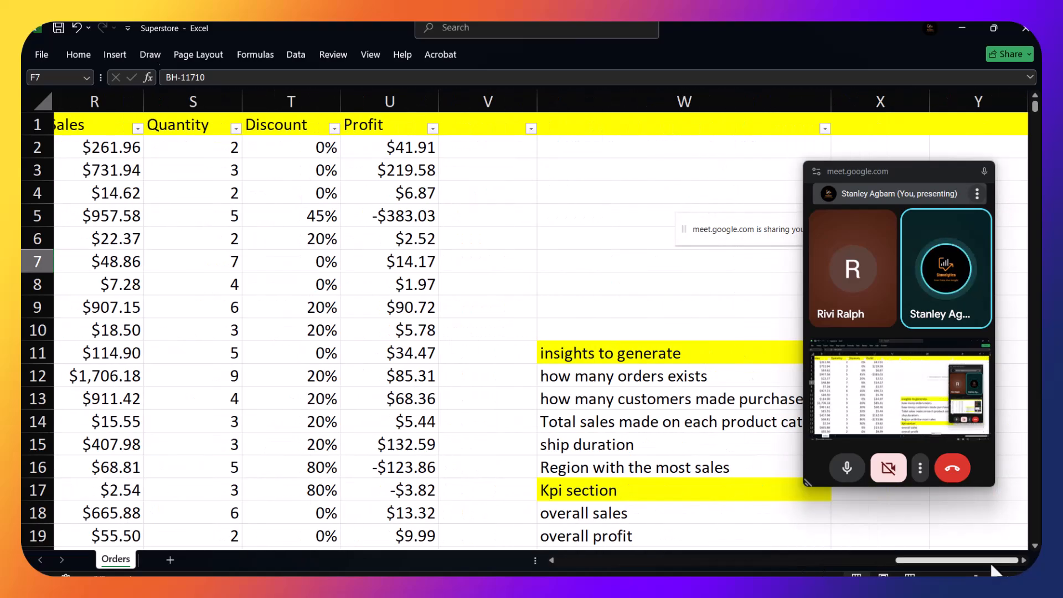
click(919, 561)
double_click(619, 305)
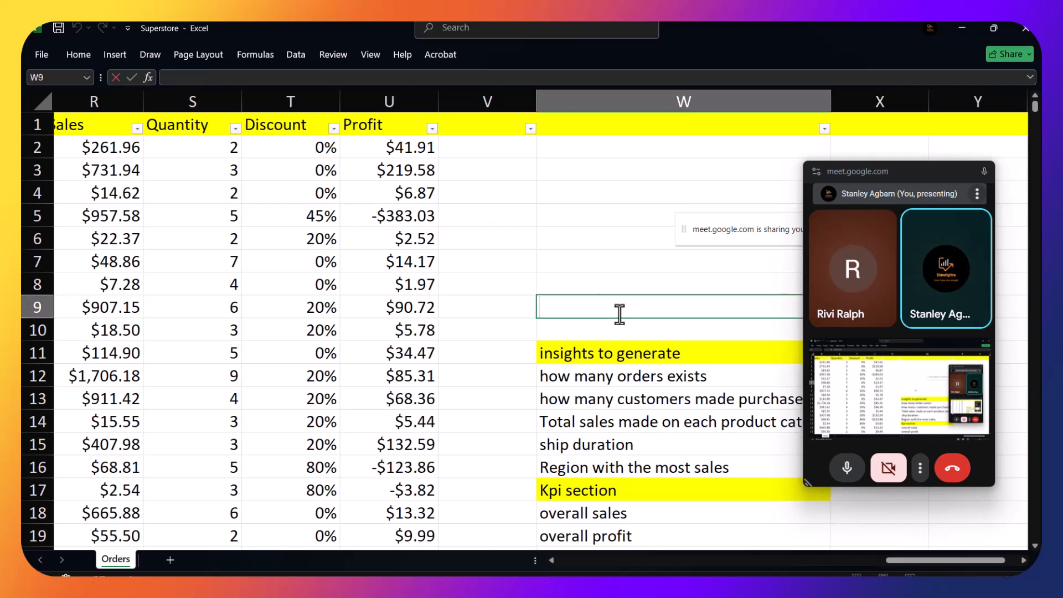
text(=count)
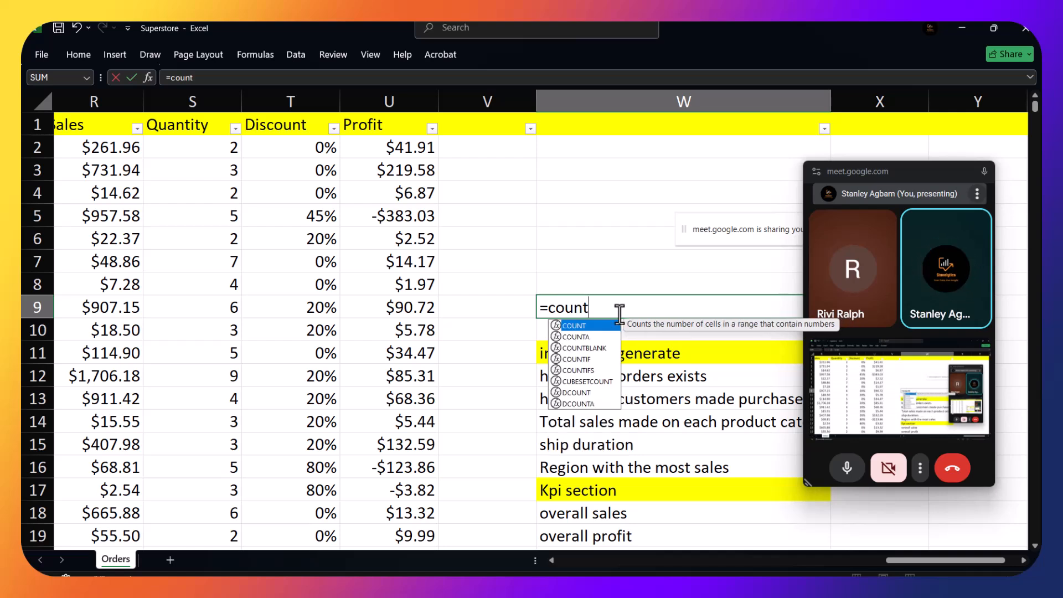
text(if()
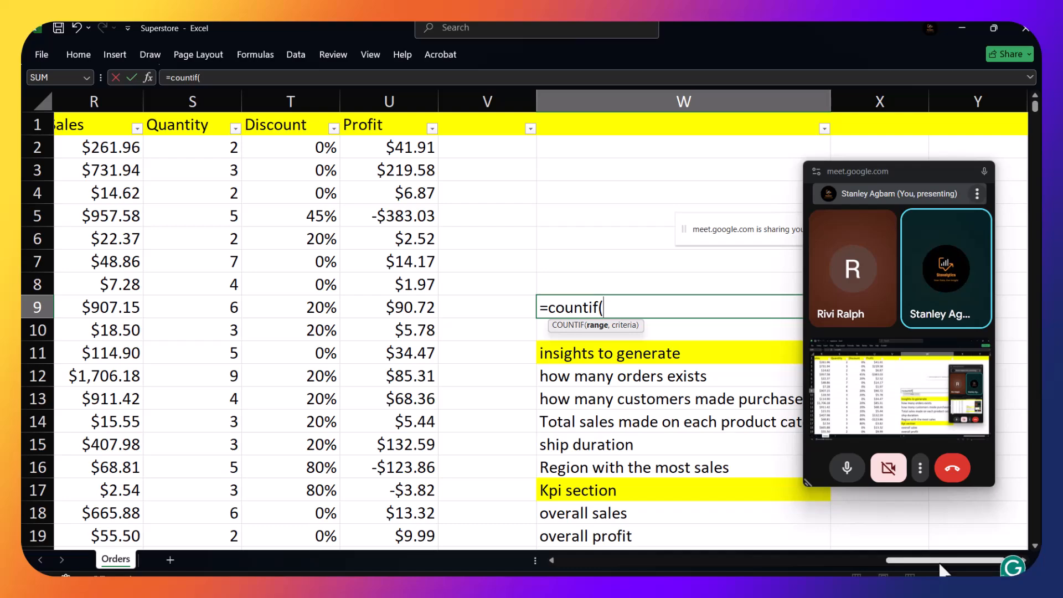
drag(940, 564, 826, 563)
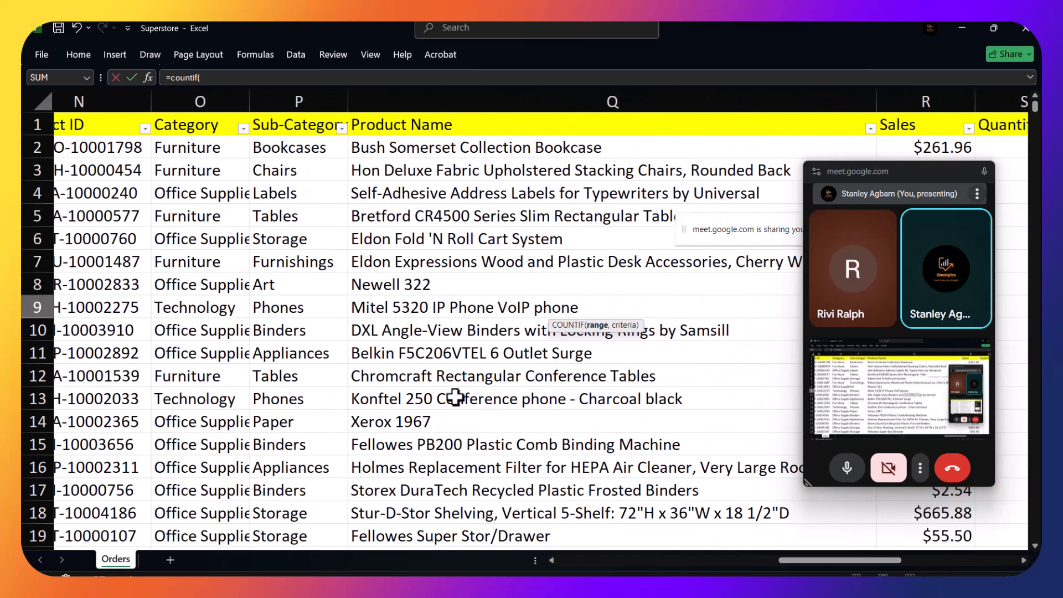
drag(874, 561, 763, 575)
click(162, 155)
click(229, 82)
text(,)
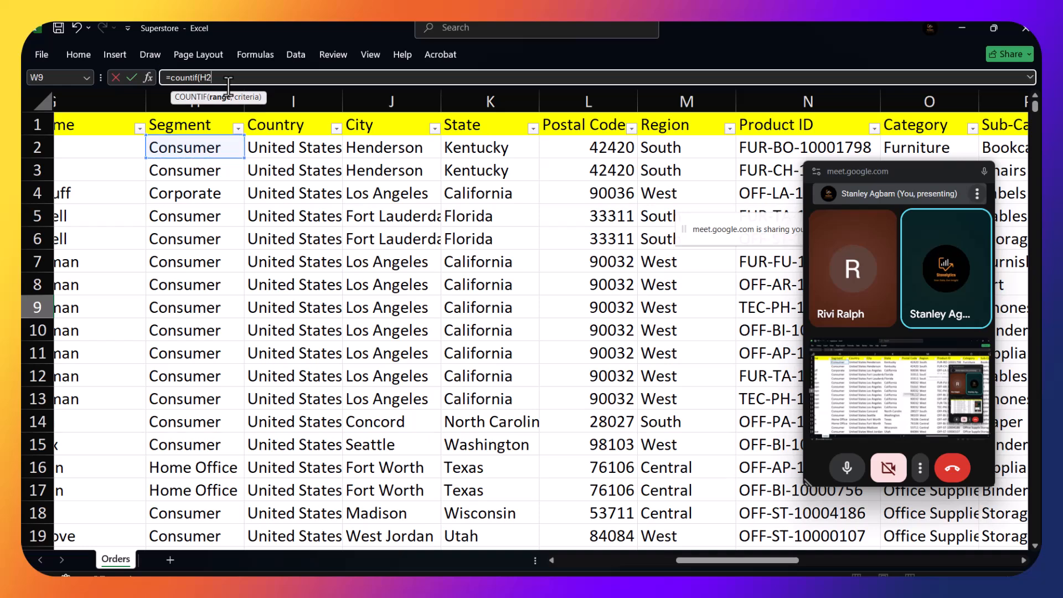
Set the COUNTIF criteria argument to the Segment cells H2:H9995 and enter the formula
click(211, 145)
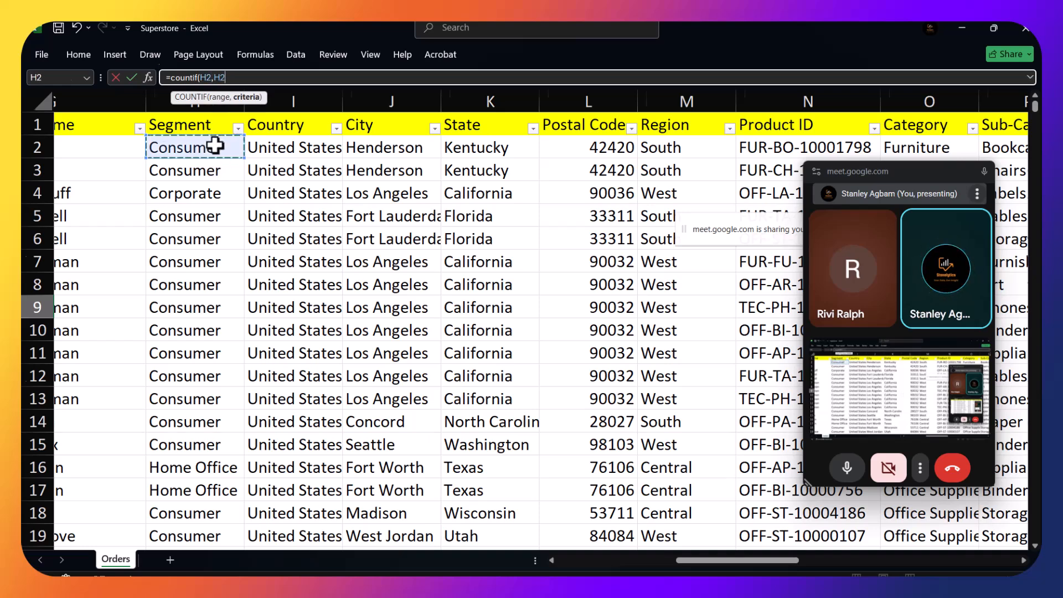
key(ctrl+shift+Down)
text())
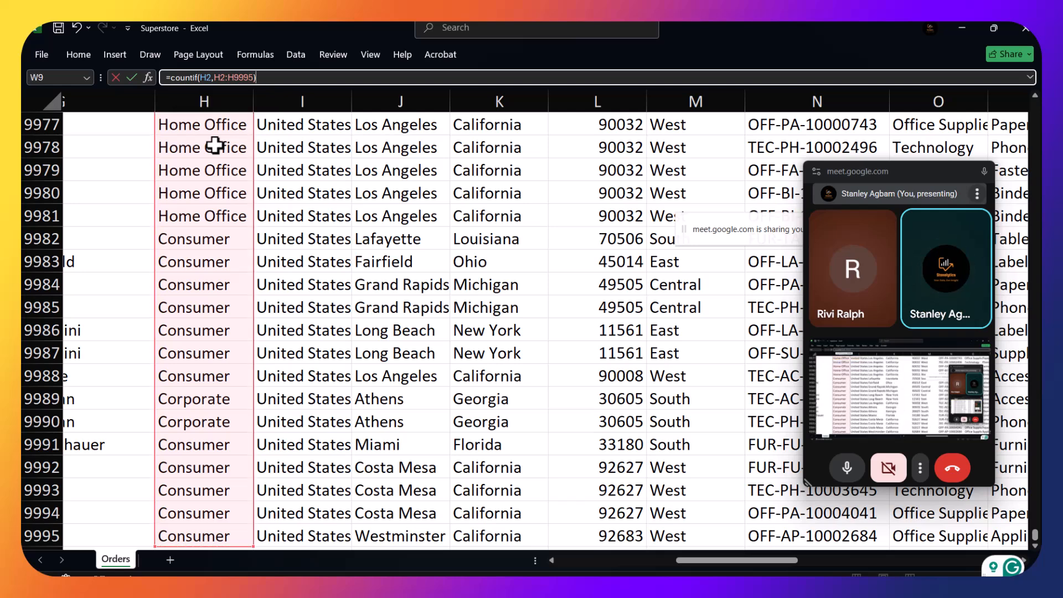
key(Return)
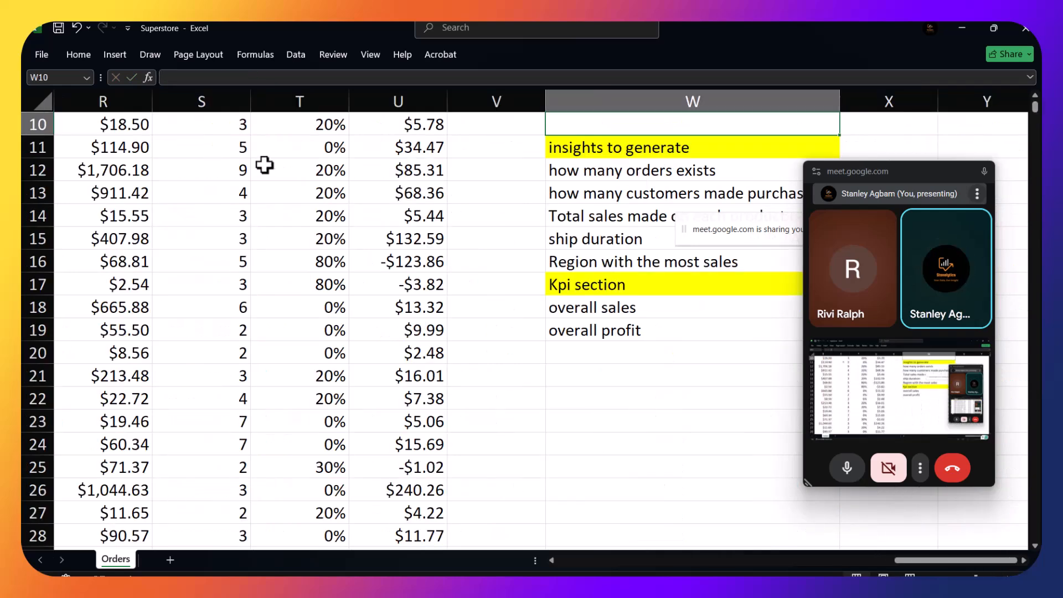
Move the meeting window off the insights list and open the COUNTIF formula in cell W9 for editing
mouse_move(949, 560)
mouse_down()
mouse_move(758, 561)
mouse_move(949, 561)
mouse_up()
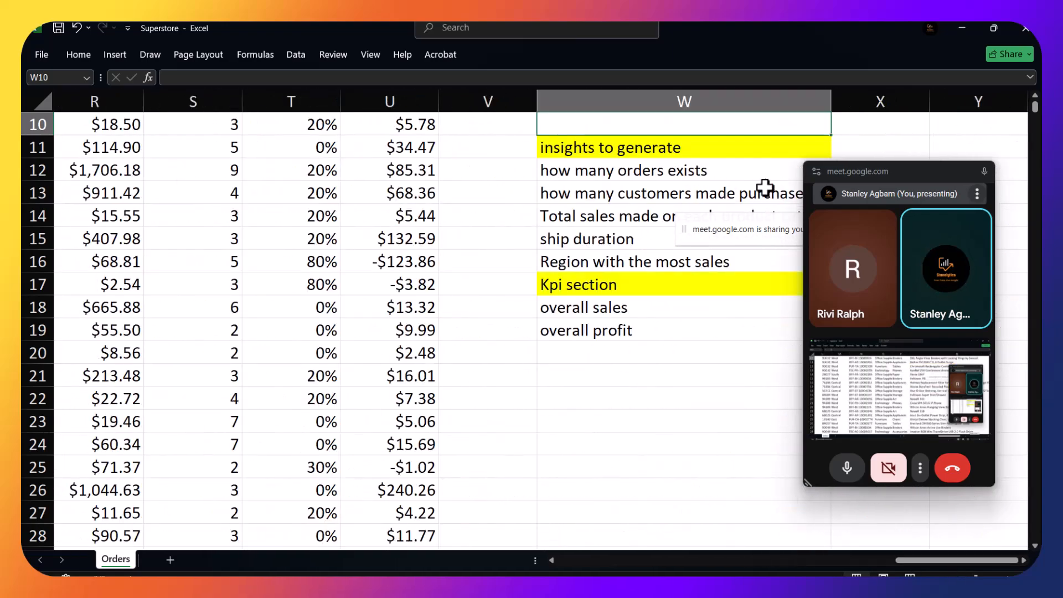
drag(908, 178, 416, 285)
scroll(797, 188, down, 1)
scroll(814, 191, up, 4)
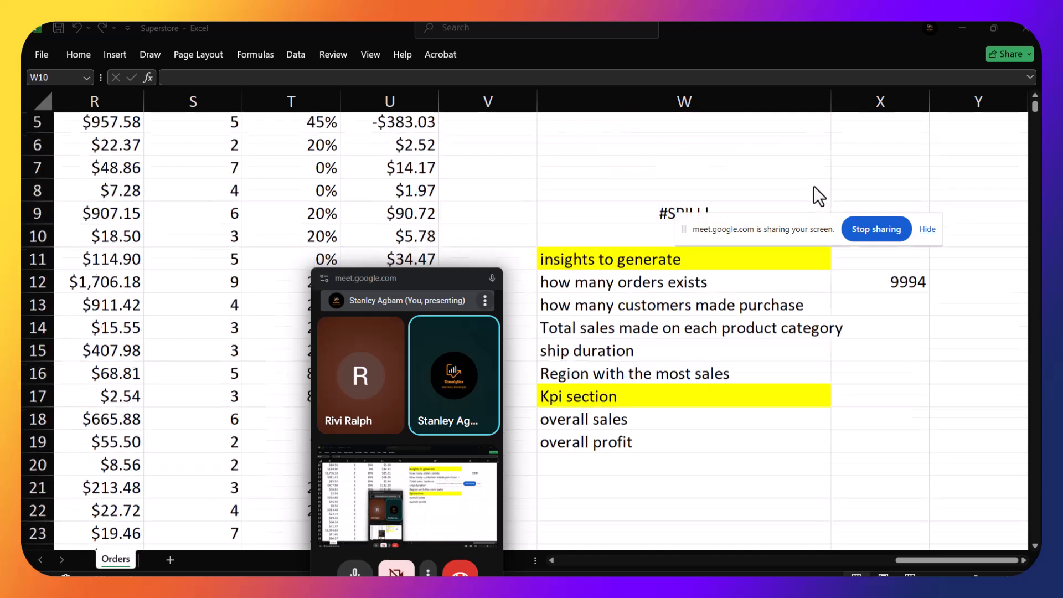
click(721, 305)
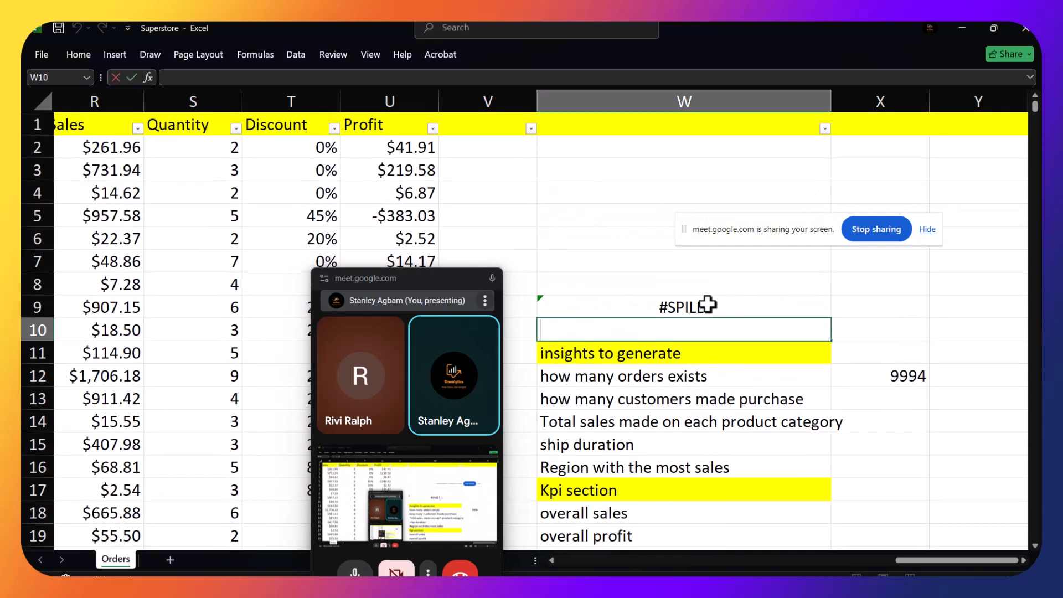
double_click(704, 304)
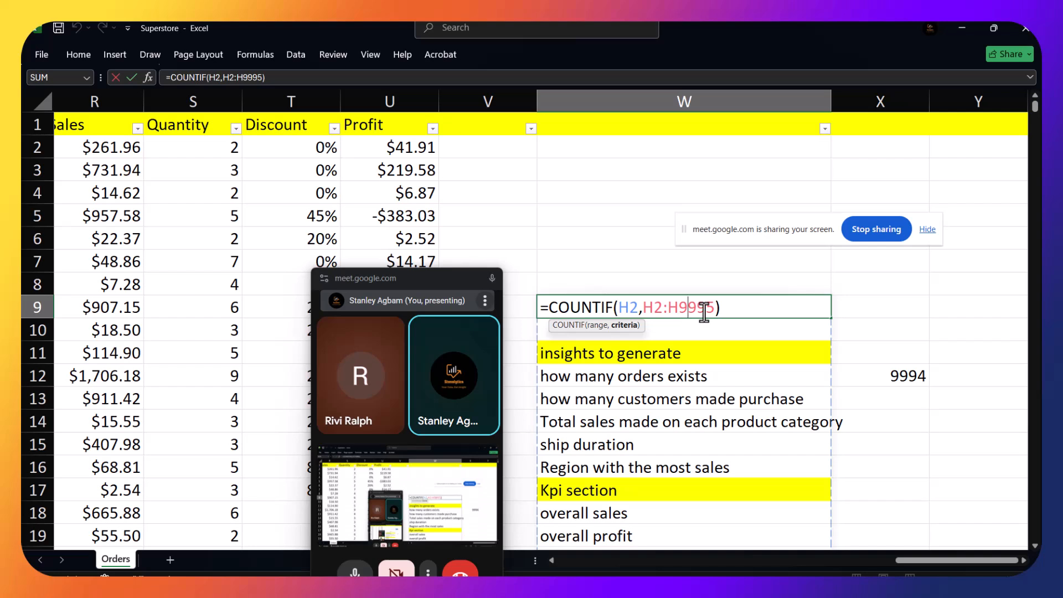
Replace the formula in W9 with a COUNTIF whose range is the Segment data H2:H9995
click(732, 302)
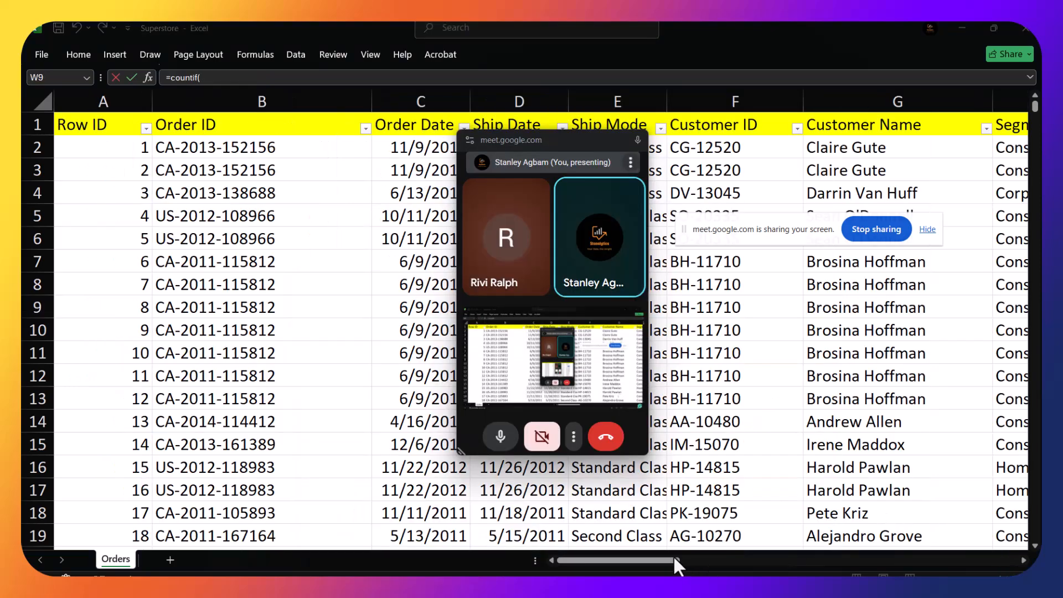
click(674, 560)
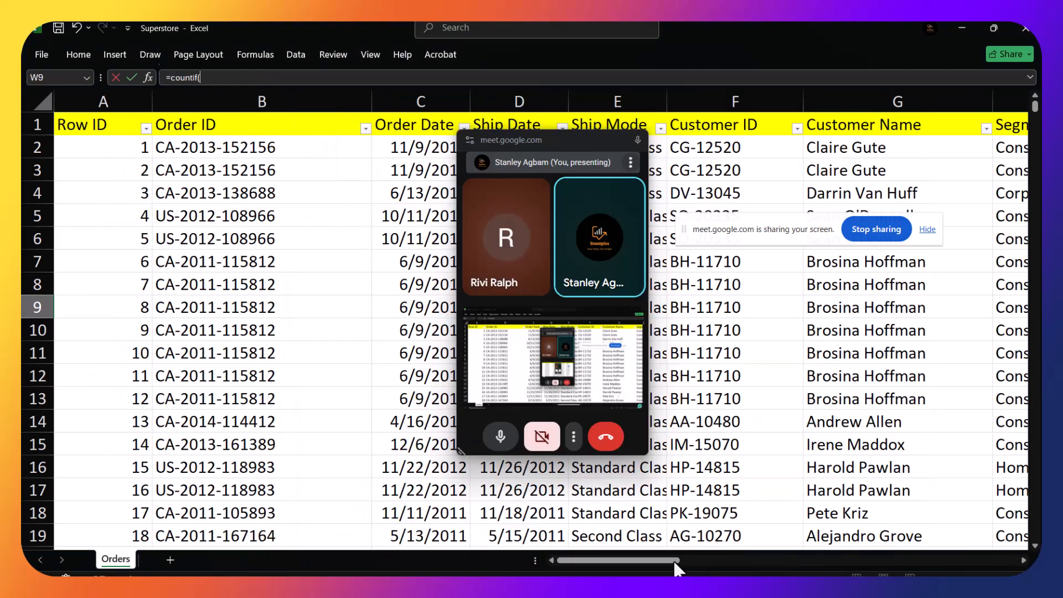
drag(612, 561, 678, 559)
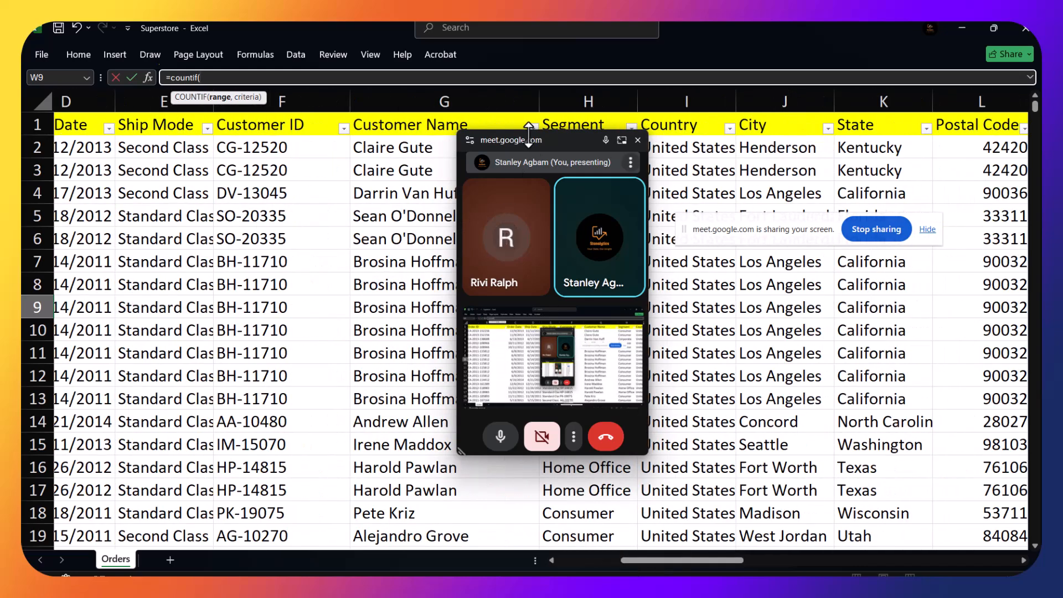
drag(556, 139, 296, 150)
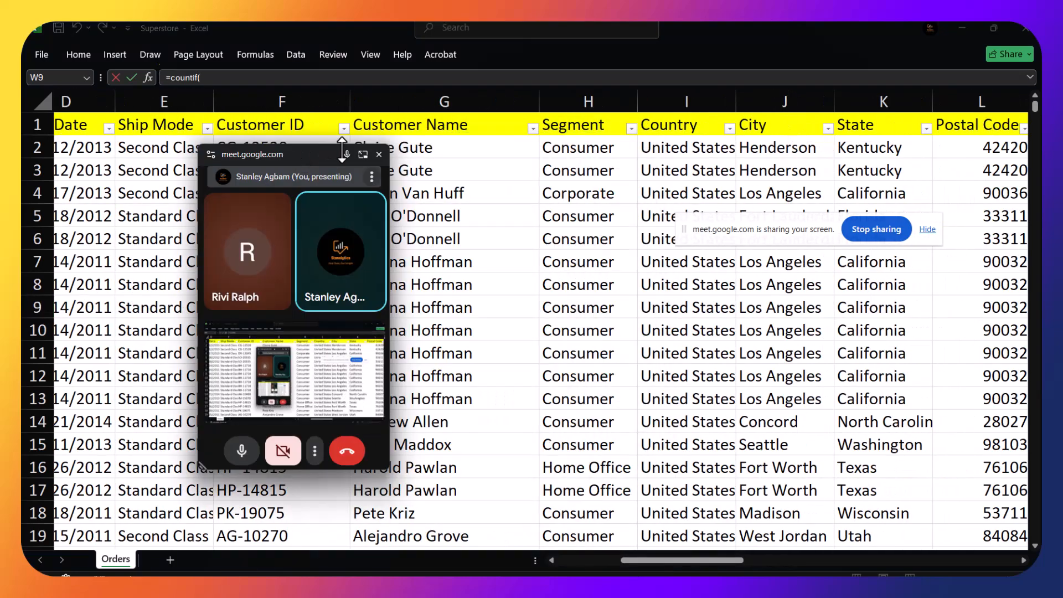
click(584, 150)
click(585, 150)
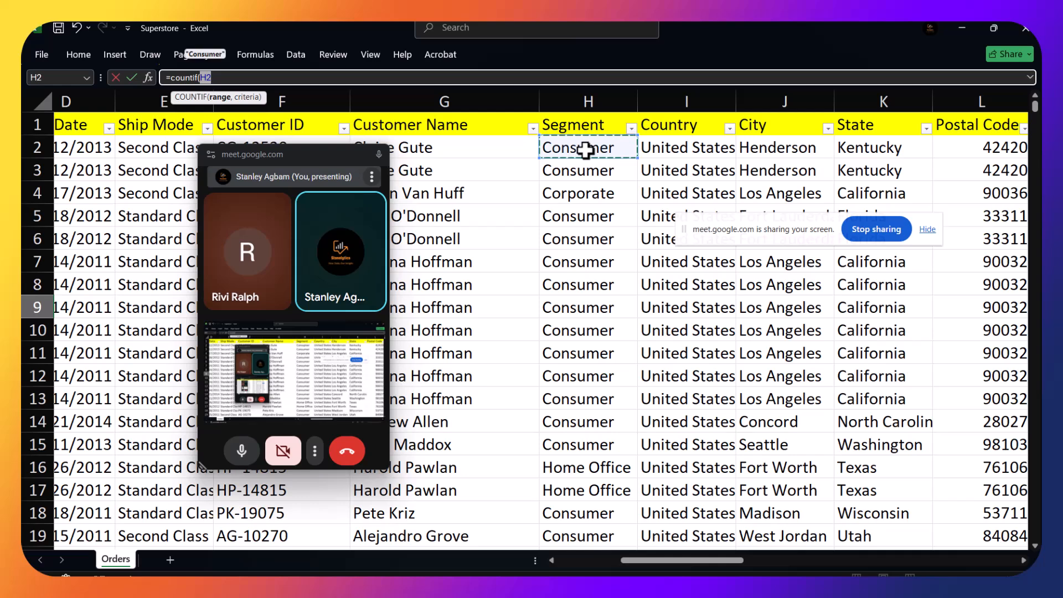
key(ctrl+shift+Down)
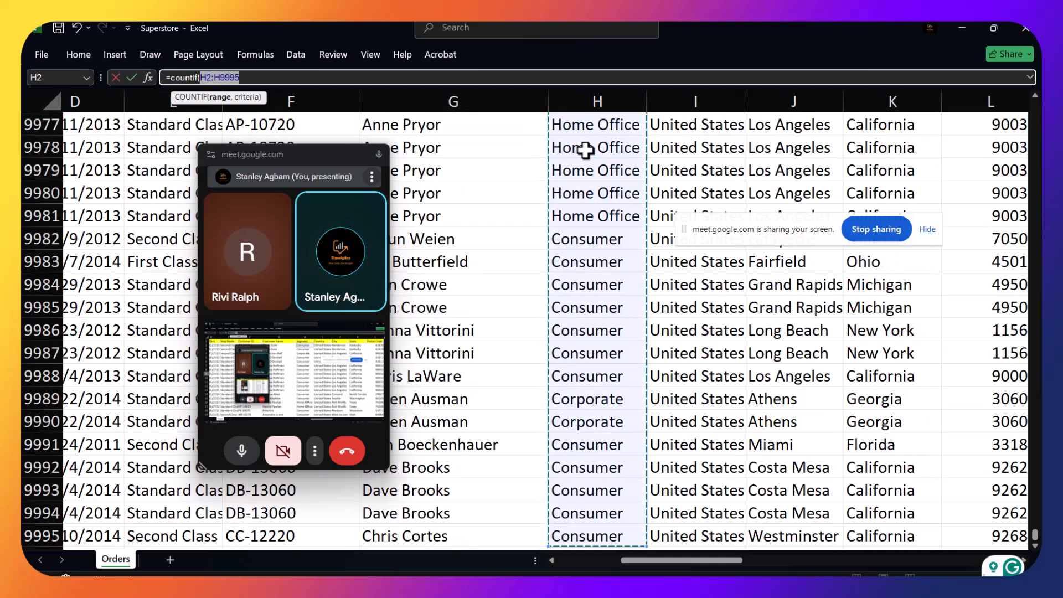
text(,)
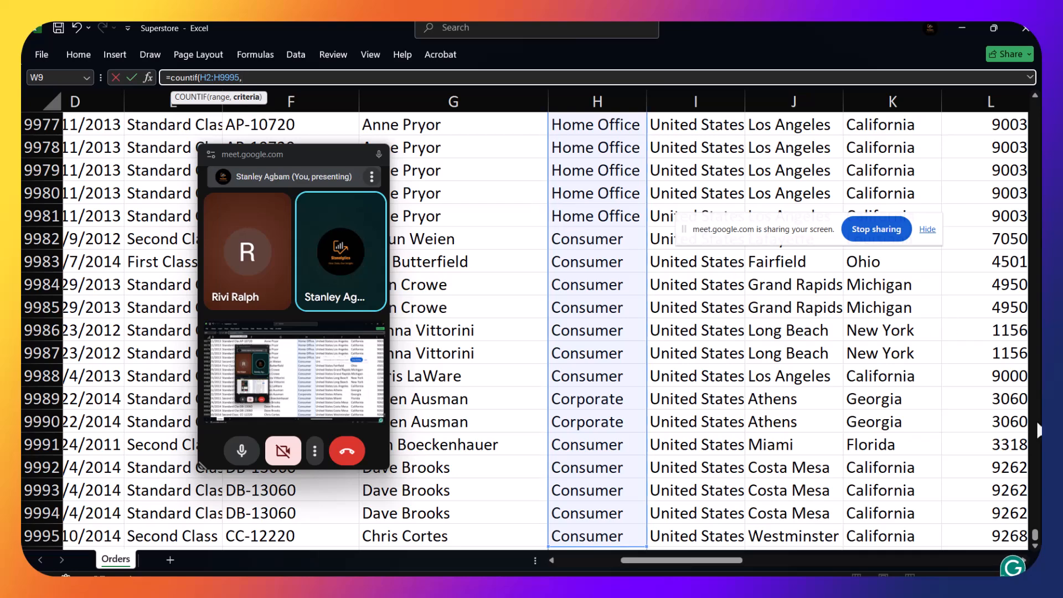
Complete the COUNTIF formula in W9 with the Segment cell H2 as criterion and review it
drag(1035, 537, 1011, 258)
drag(996, 134, 1001, 104)
click(609, 151)
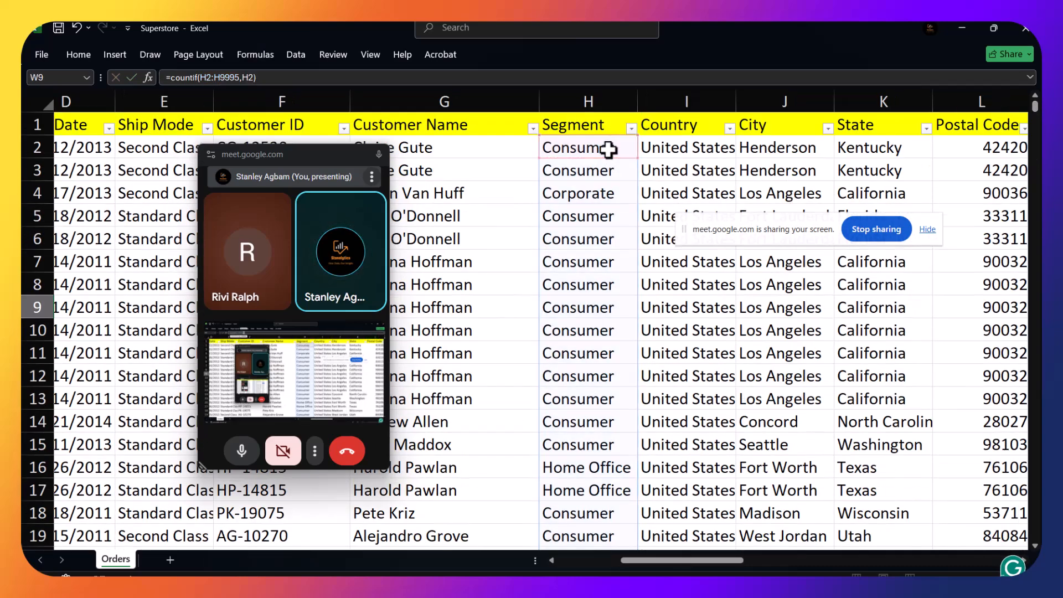
key(Return)
click(796, 306)
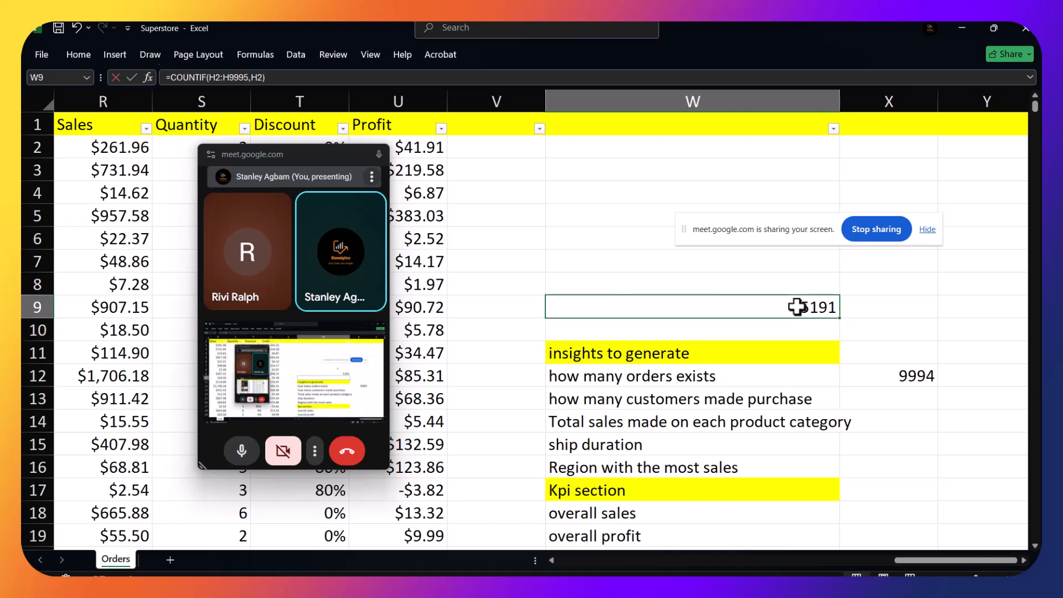
double_click(796, 306)
key(Return)
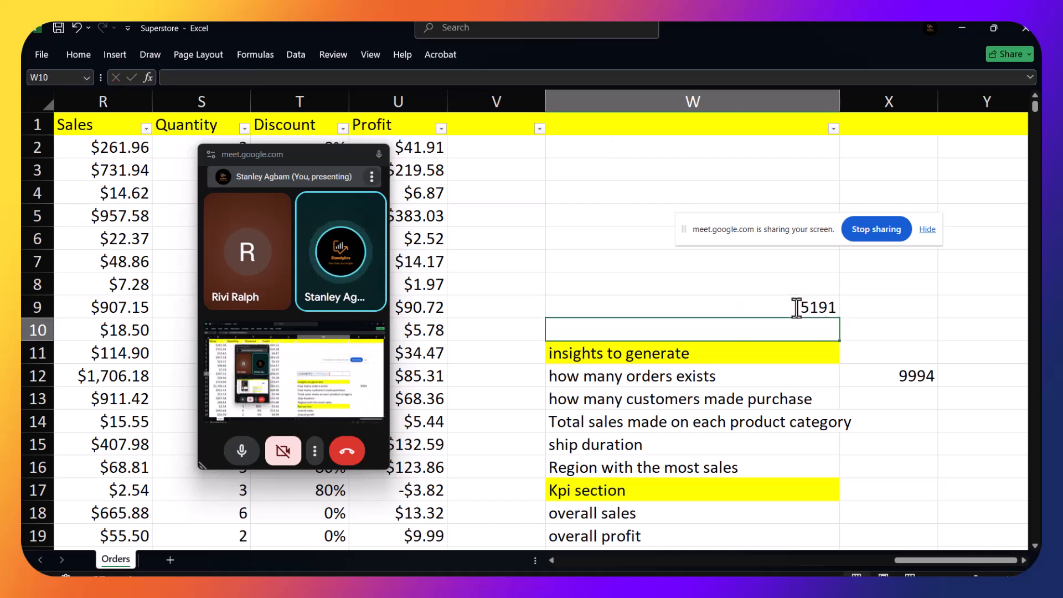
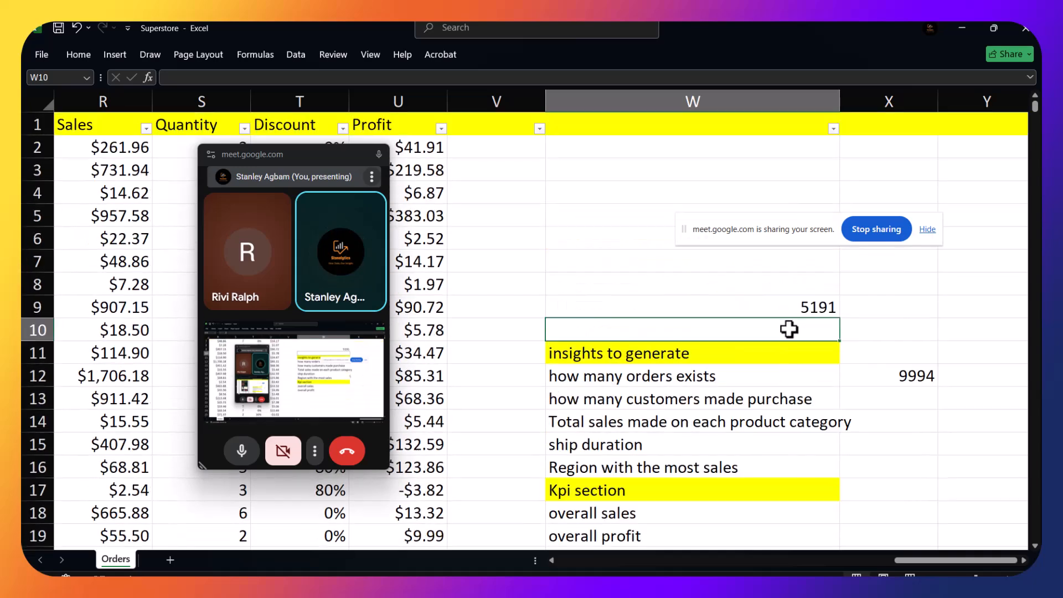
Enter the label "Total number of consumers" in W23, below the KPI section
scroll(711, 434, down, 3)
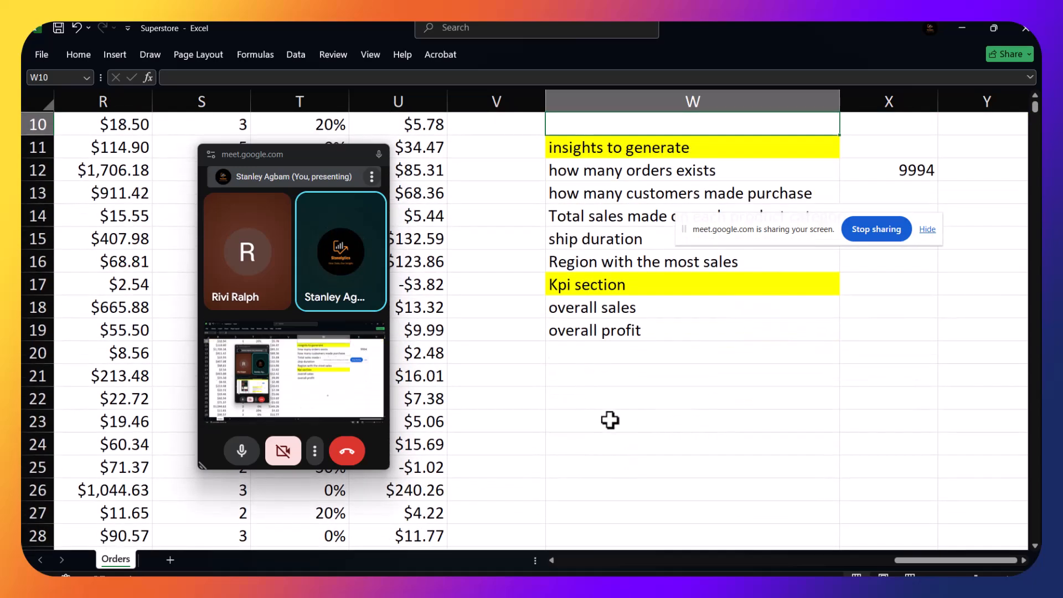
double_click(609, 417)
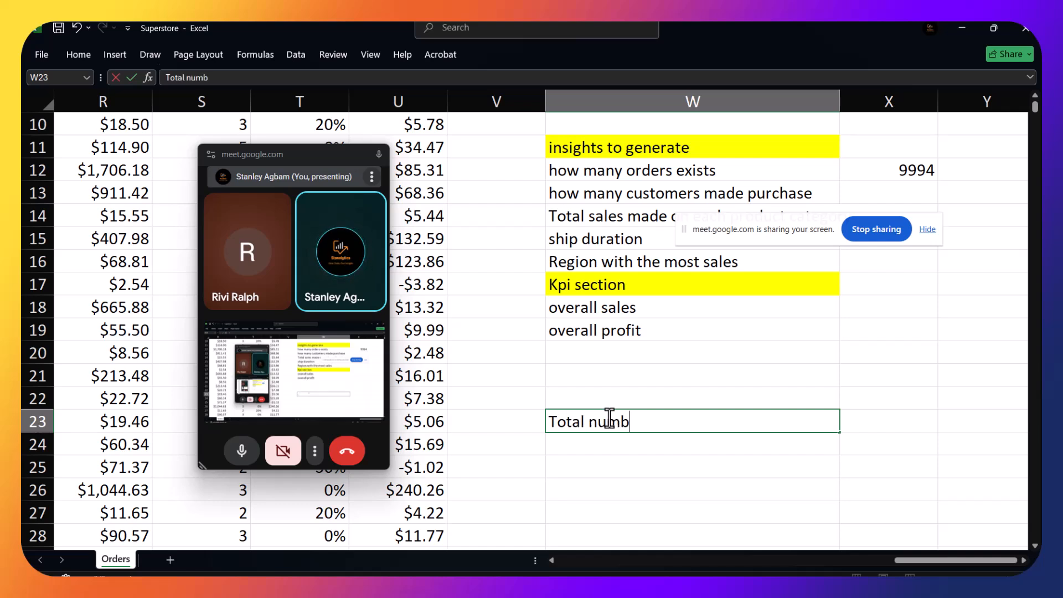
text(consumers)
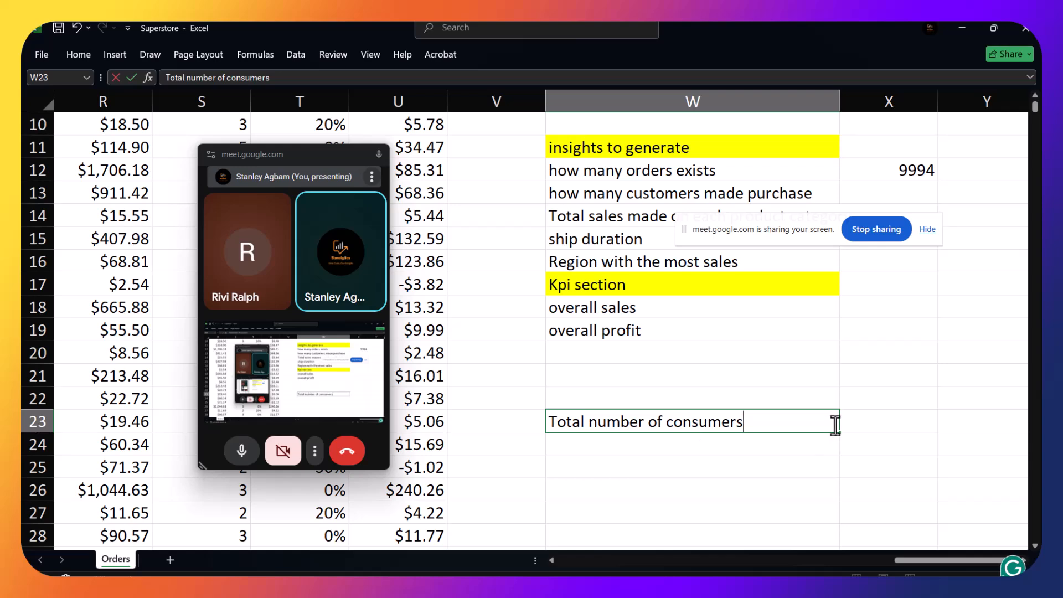
Enter the COUNTIF result 5191 in X23 beside the consumers label
click(855, 421)
double_click(855, 420)
text(5)
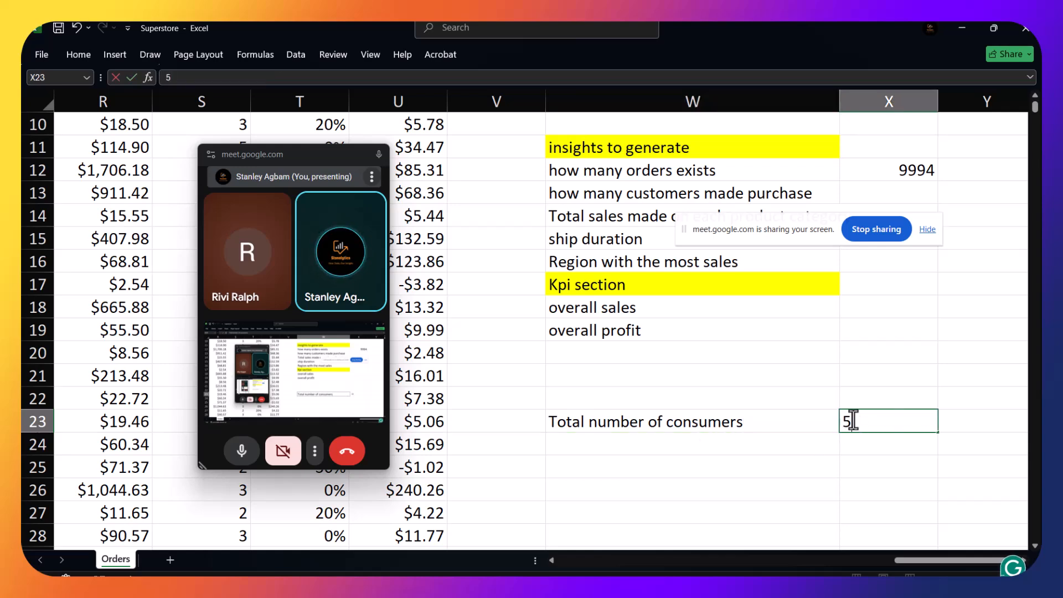
text(1)
scroll(714, 380, up, 3)
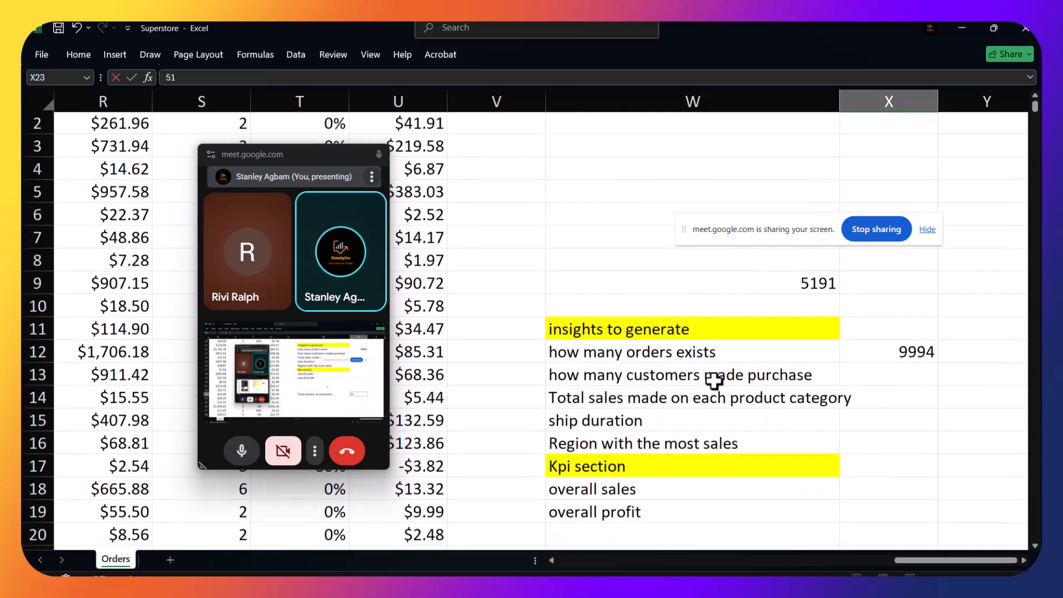
scroll(714, 381, down, 4)
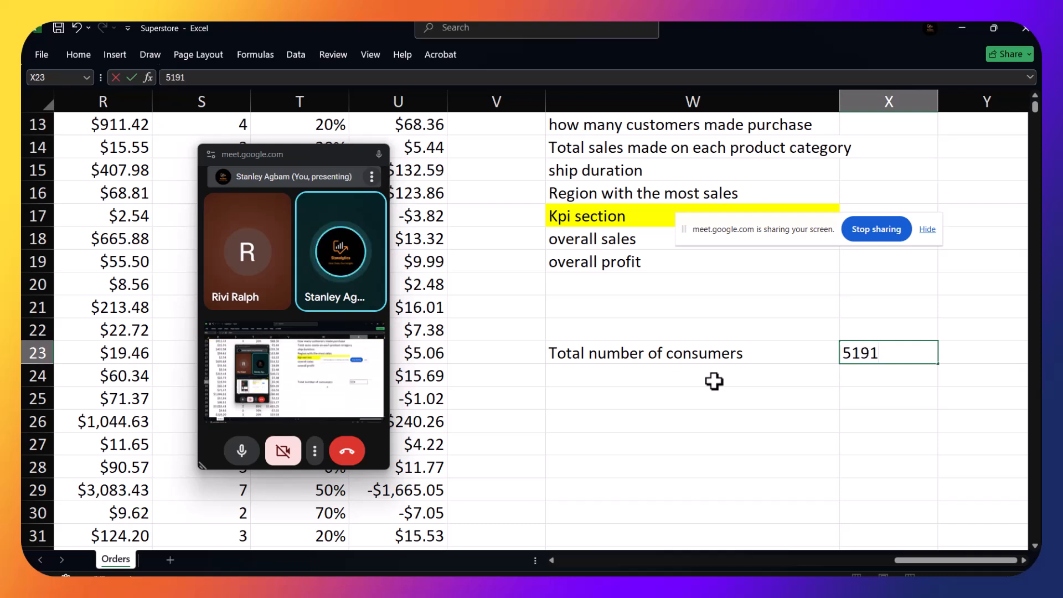
text(91)
key(Return)
Enter "Total number of consumers" in W24 as the base text for a second segment label
double_click(679, 381)
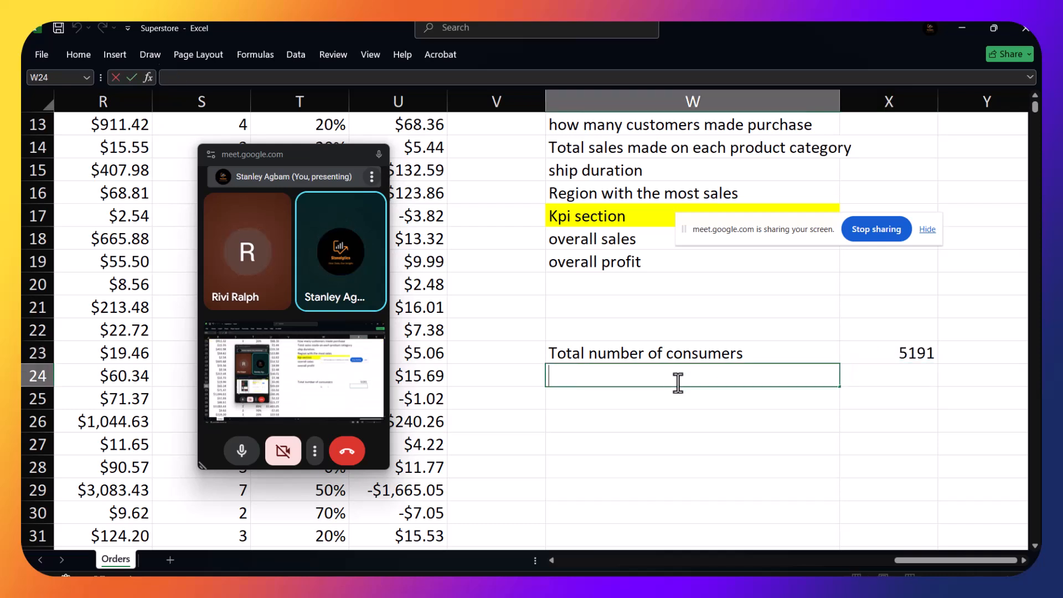
text(Total nu)
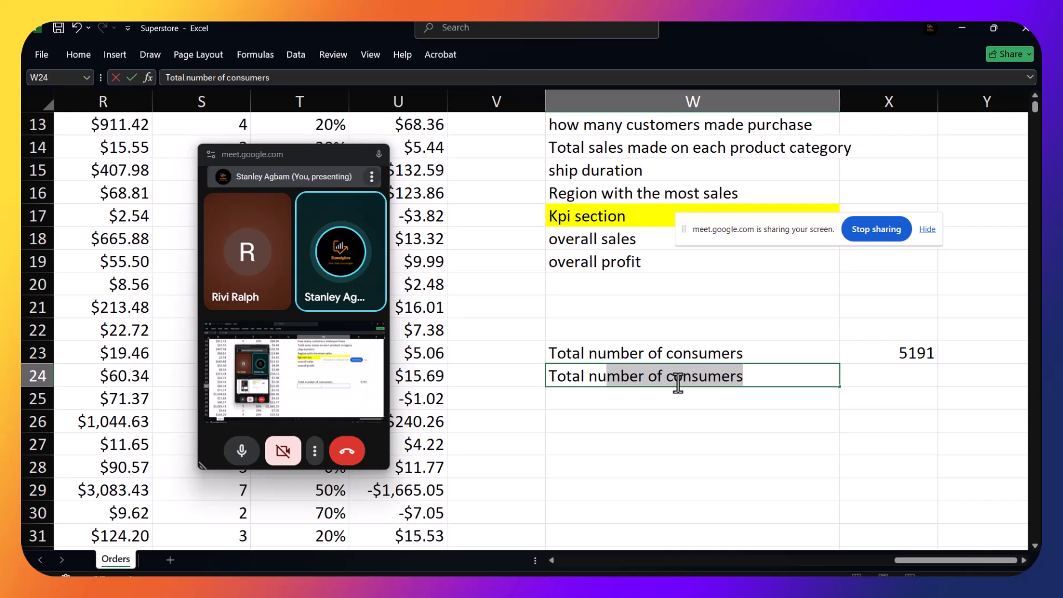
text(mber of c)
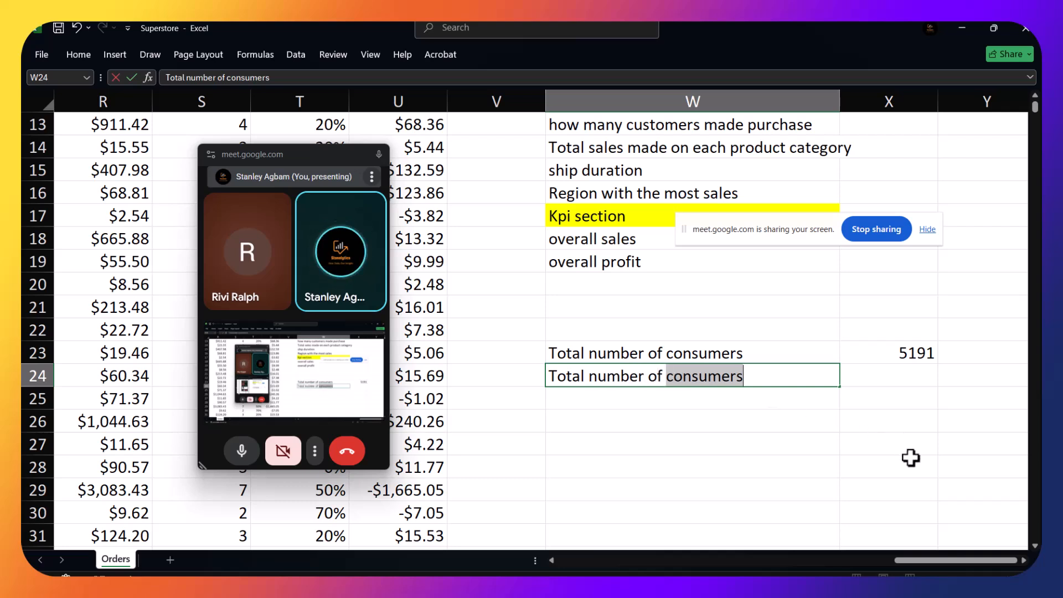
Examine the Segment column's filter list for the segment names in the dataset
drag(956, 561, 517, 572)
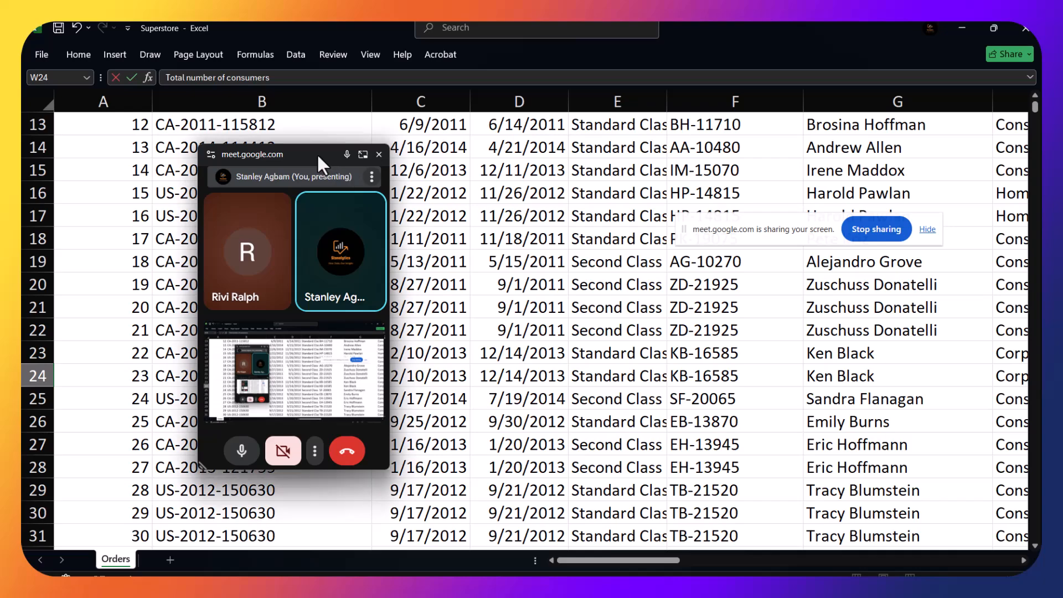
drag(317, 153, 557, 171)
scroll(238, 213, up, 2)
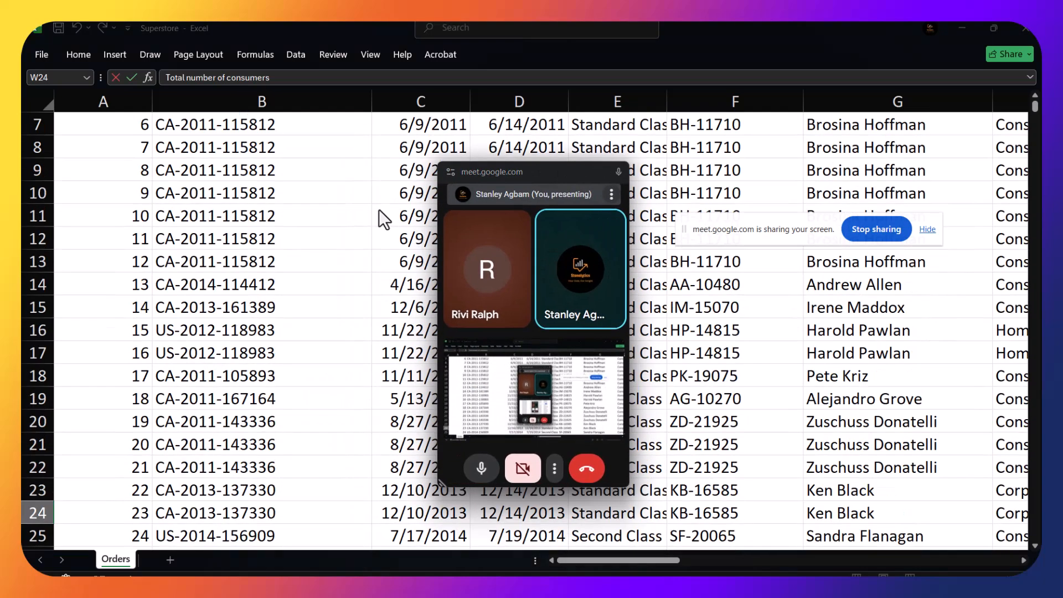
scroll(351, 220, up, 2)
click(287, 240)
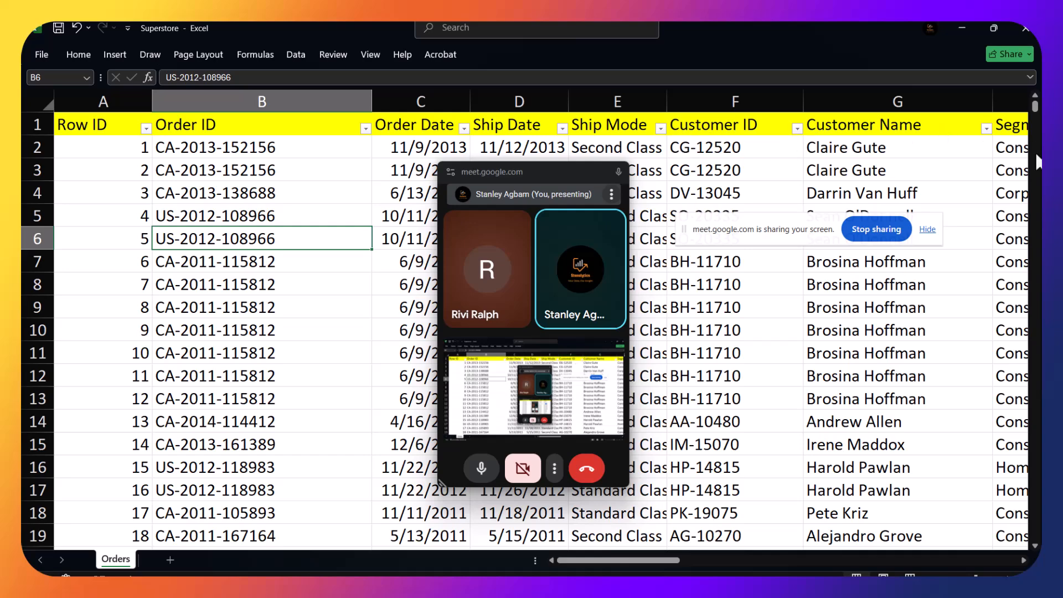
drag(663, 561, 709, 560)
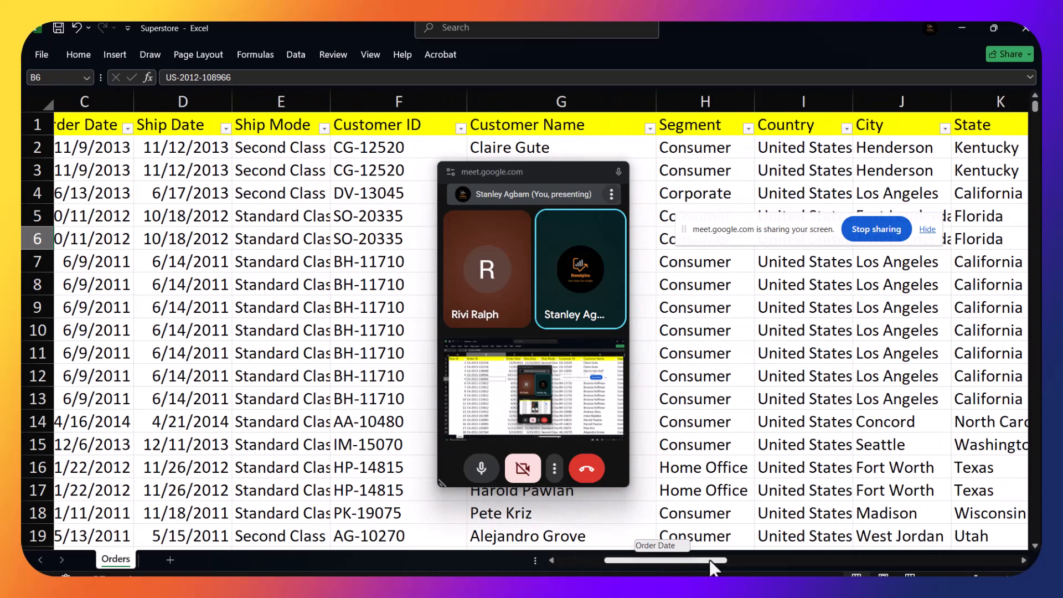
click(748, 129)
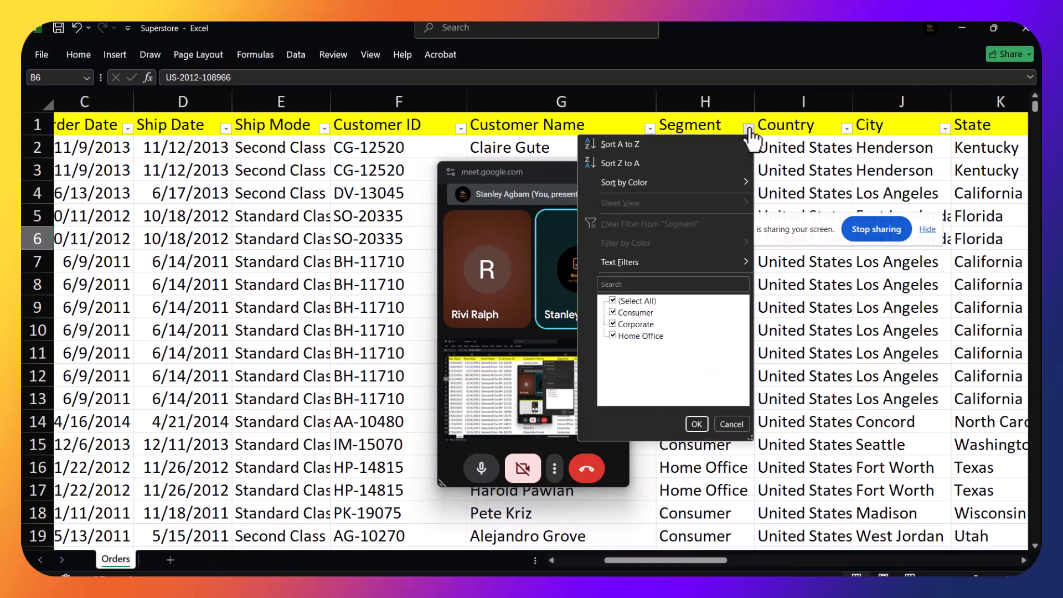
click(748, 128)
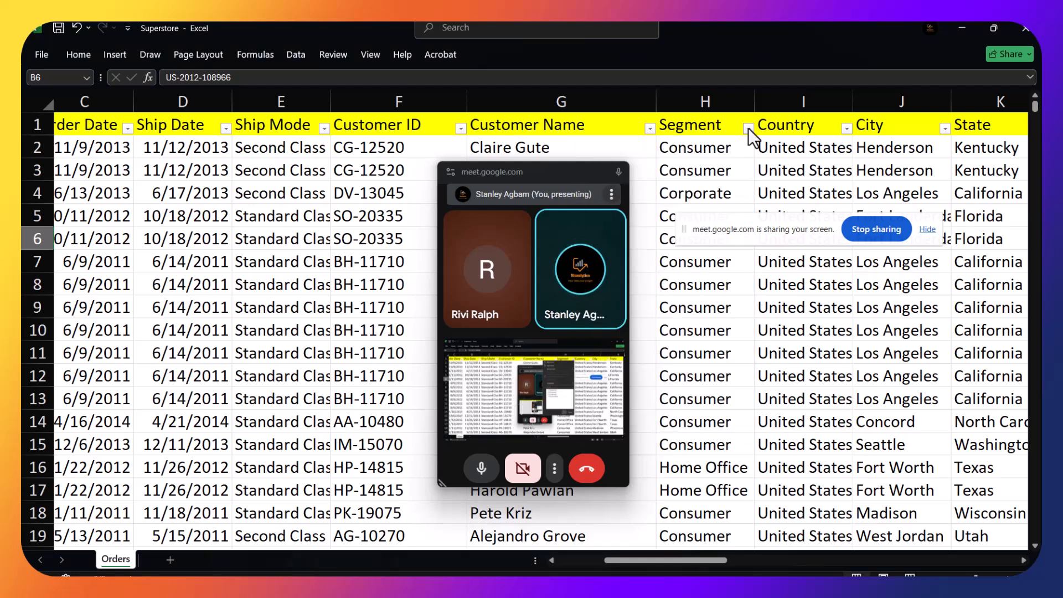
Change the label in W24 to "Total number of corporate segment"
drag(685, 561, 1005, 496)
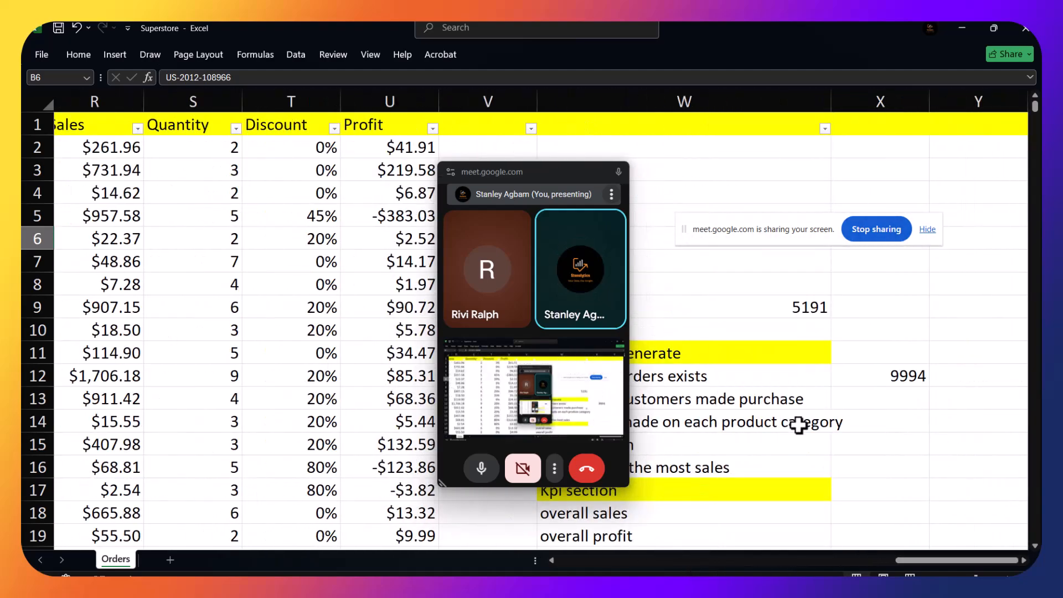
scroll(800, 424, down, 5)
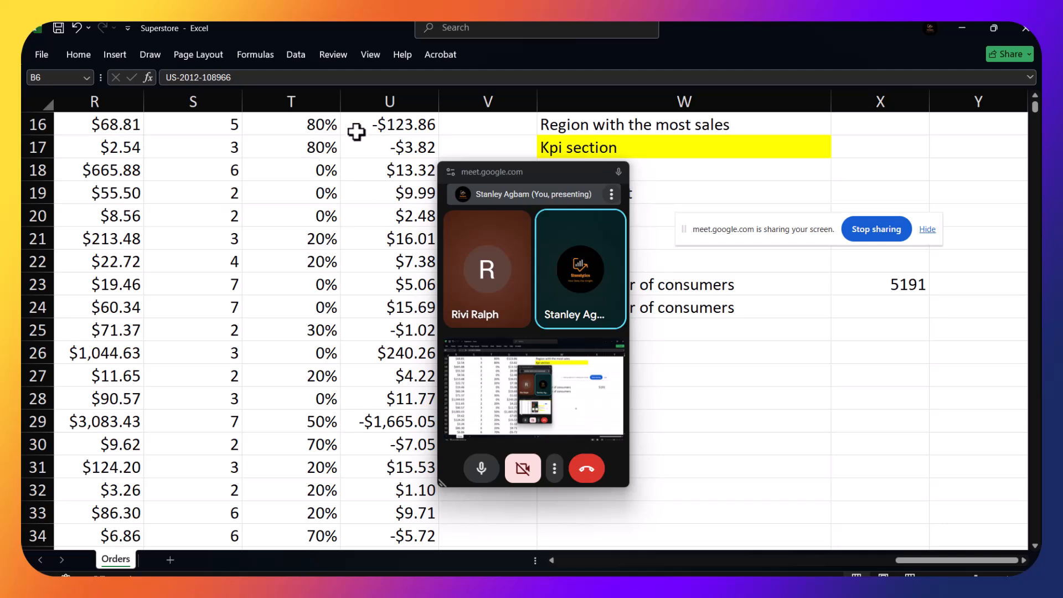
drag(536, 178, 243, 228)
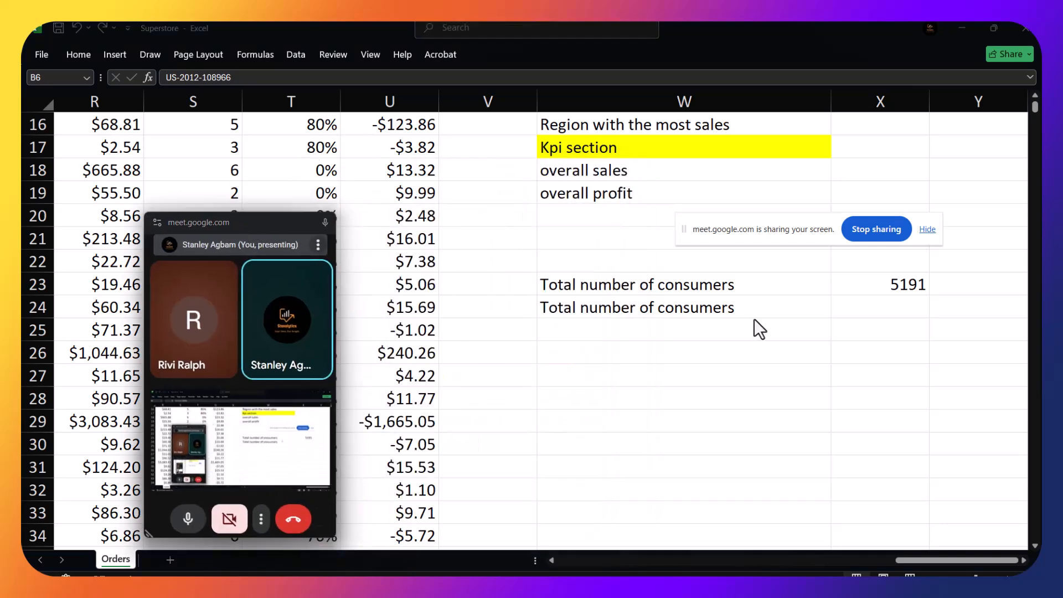
key(F2)
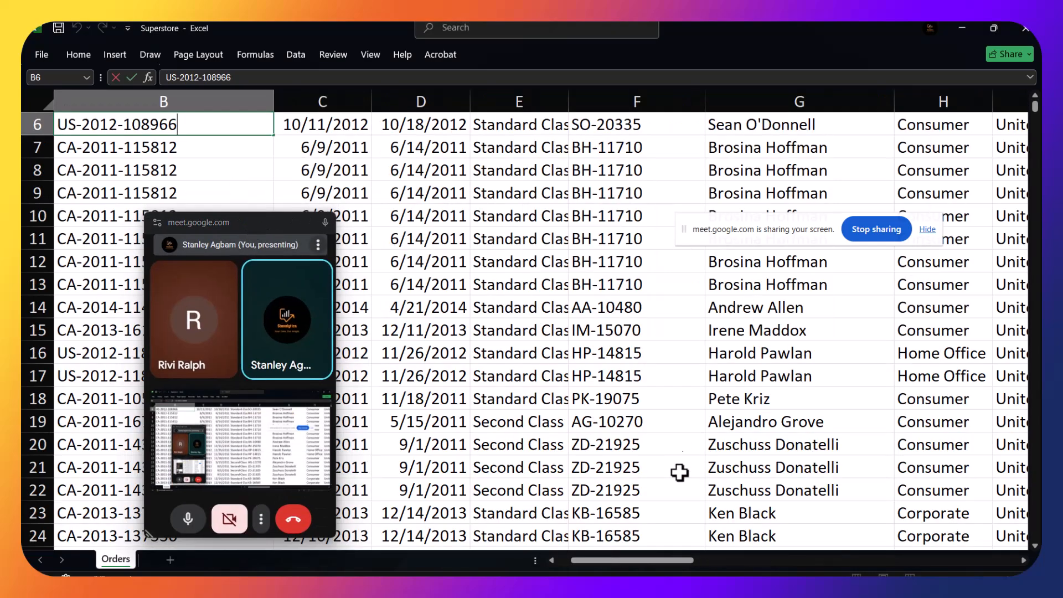
drag(679, 564, 1004, 561)
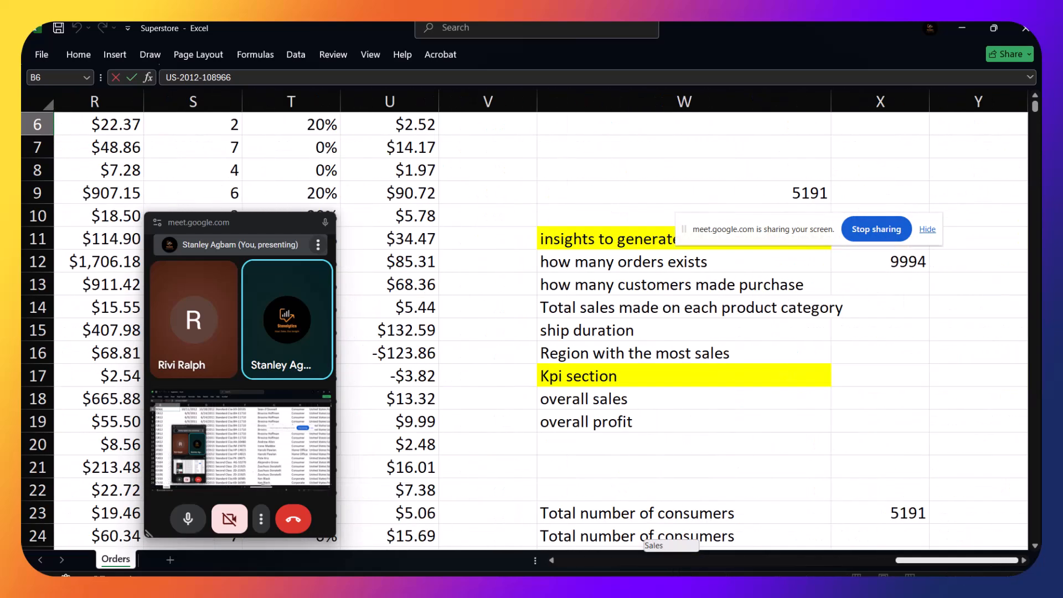
scroll(697, 362, down, 4)
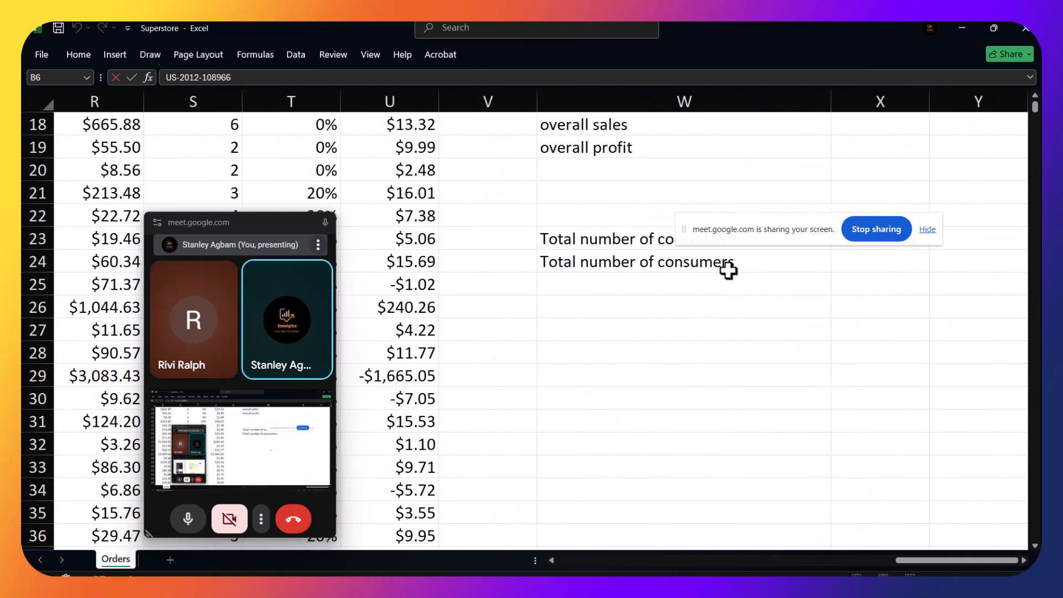
click(745, 264)
key(BackSpace)
key(BackSpace)
key(BackSpace)
key(BackSpace)
key(BackSpace)
key(BackSpace)
key(BackSpace)
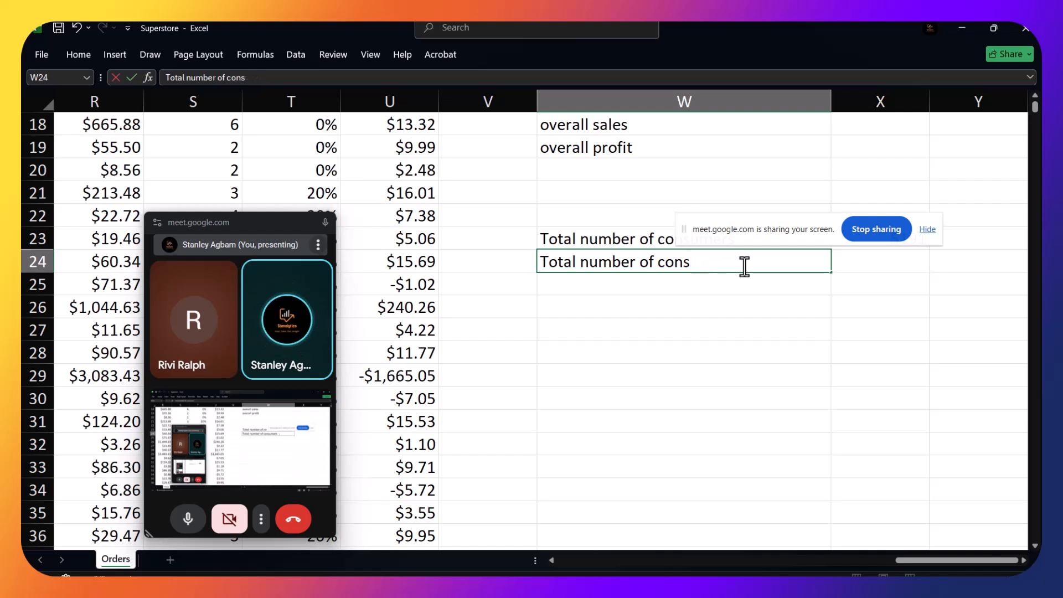
text(rporate seg,e)
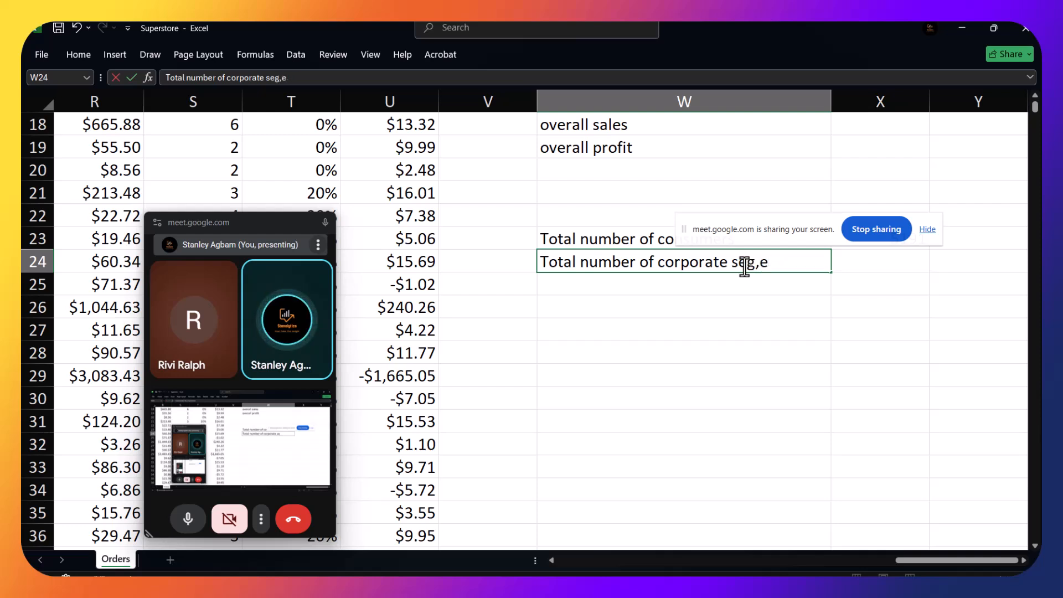
key(BackSpace)
key(BackSpace)
text(ment)
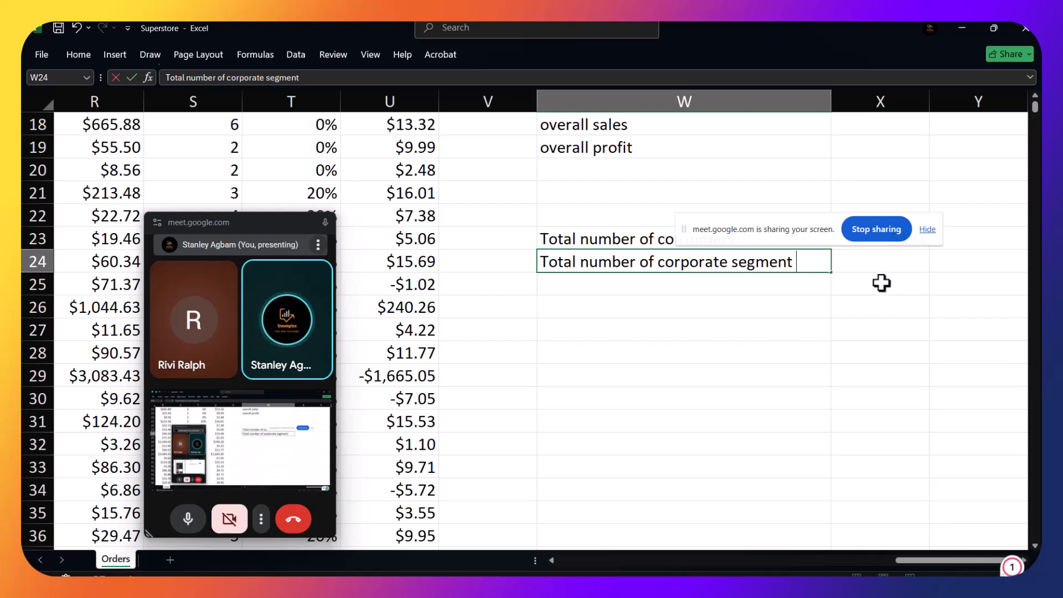
Start a COUNTIF formula in X24 with the Segment column data H2:H9995 as its range
double_click(881, 269)
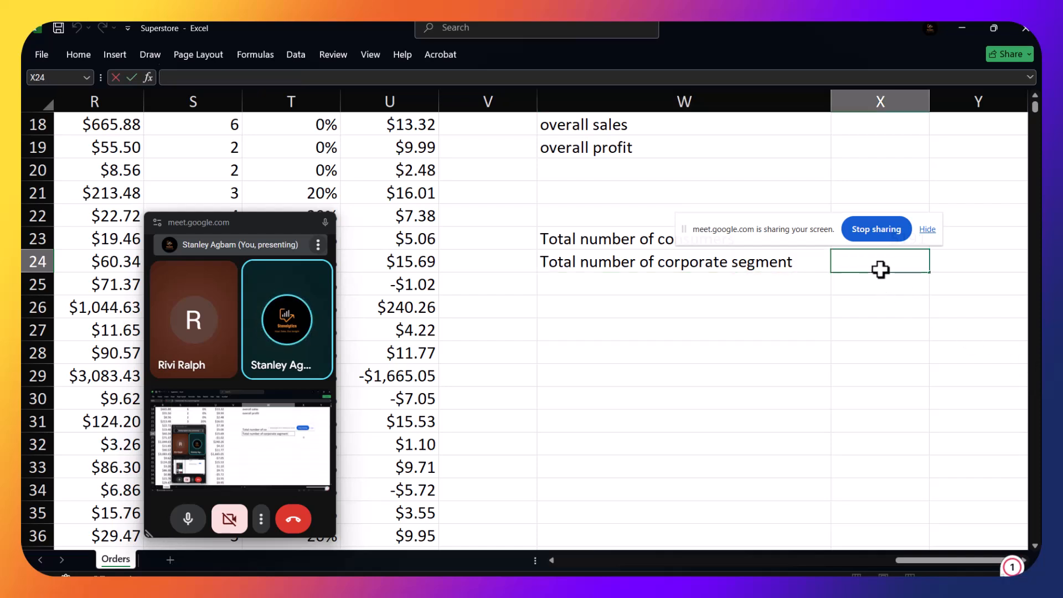
text(=com)
key(BackSpace)
text(unt)
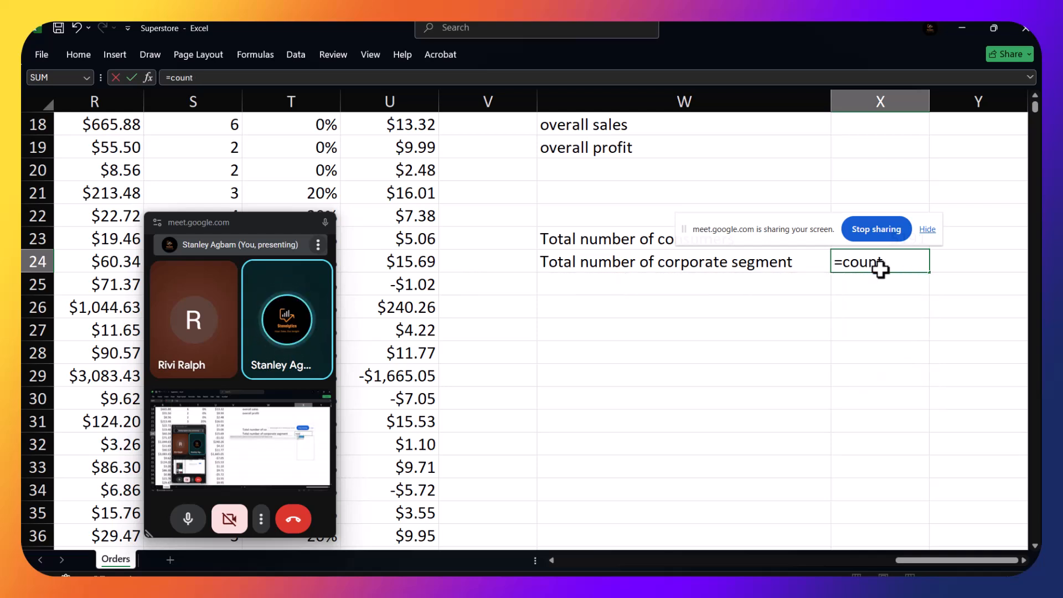
text(if()
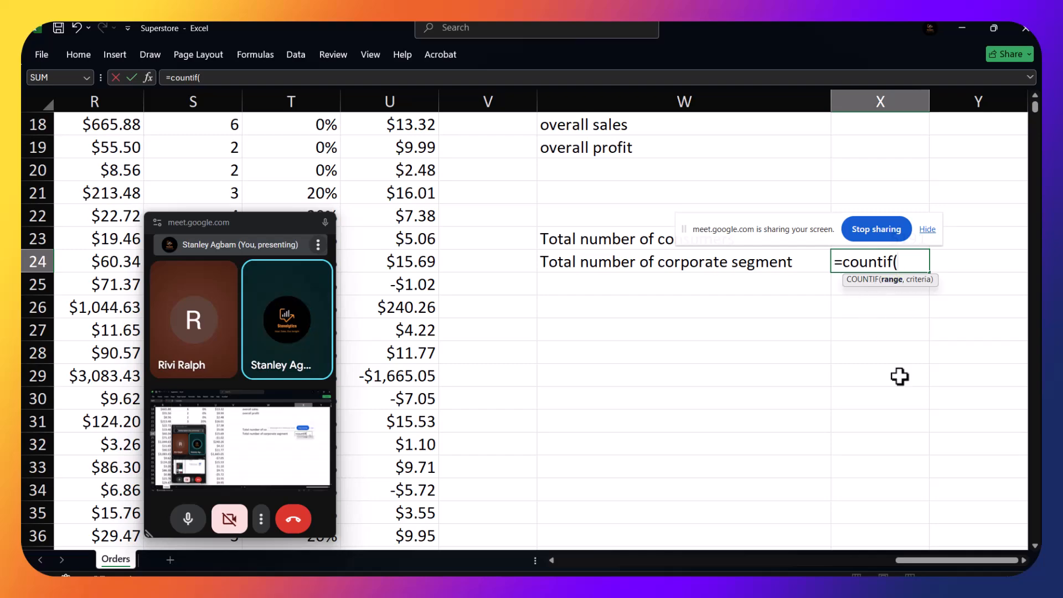
drag(962, 557, 418, 561)
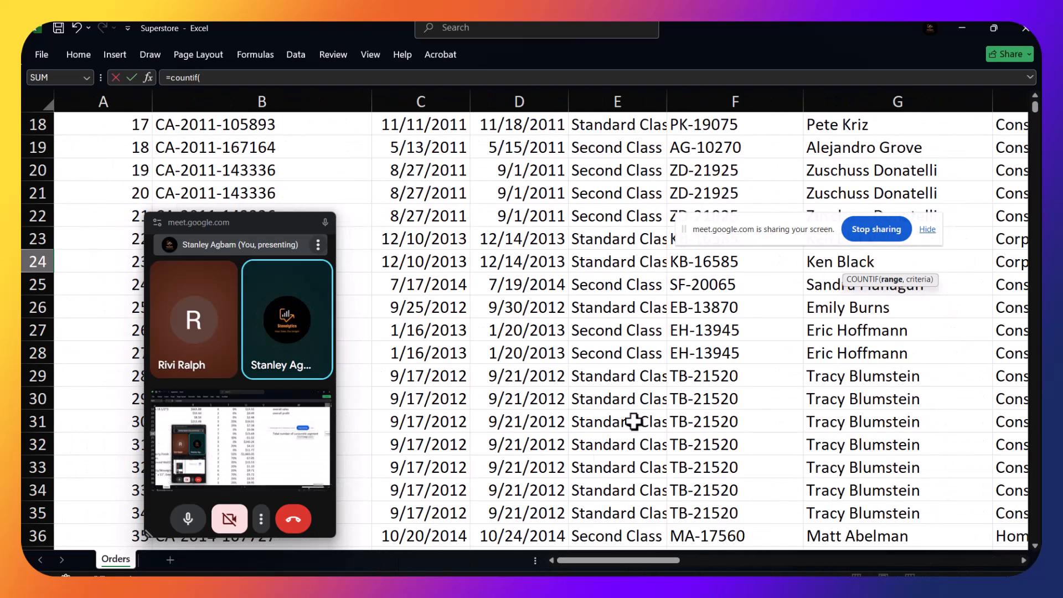
scroll(872, 299, up, 4)
drag(673, 557, 766, 560)
scroll(548, 397, up, 2)
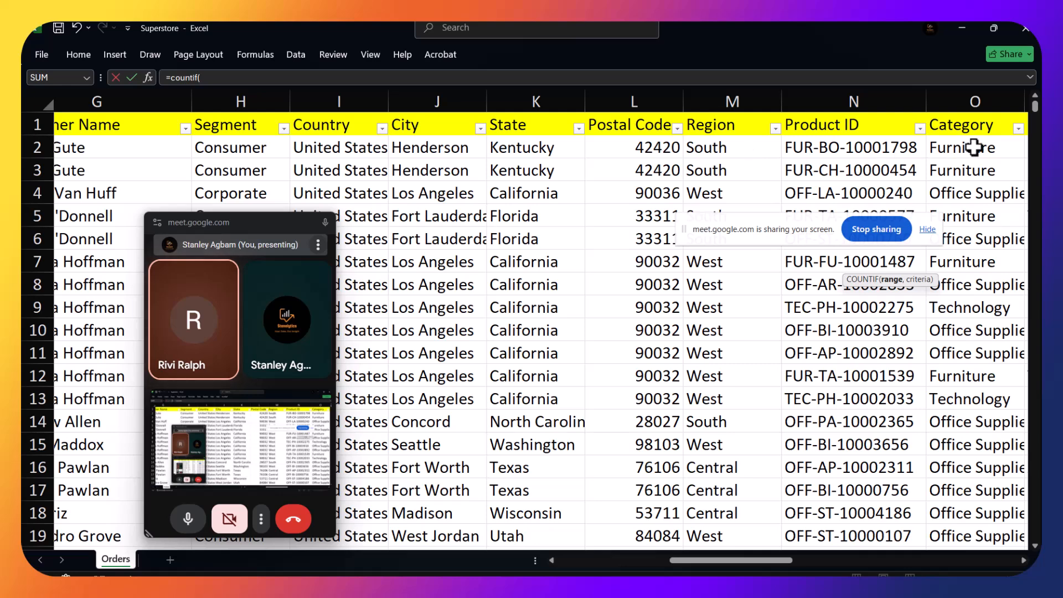
click(251, 148)
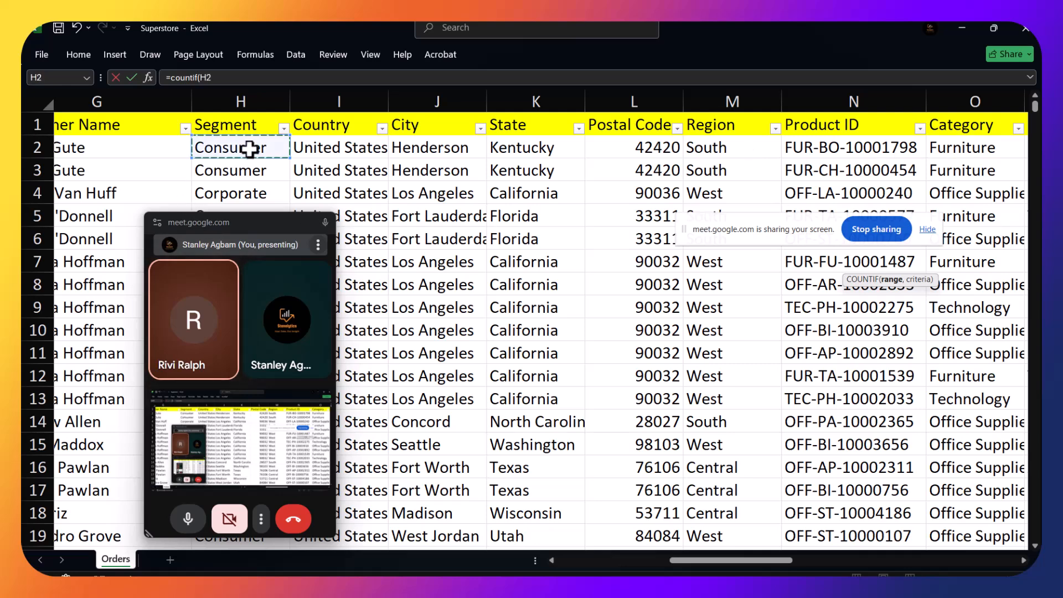
key(ctrl+shift+Down)
text(,)
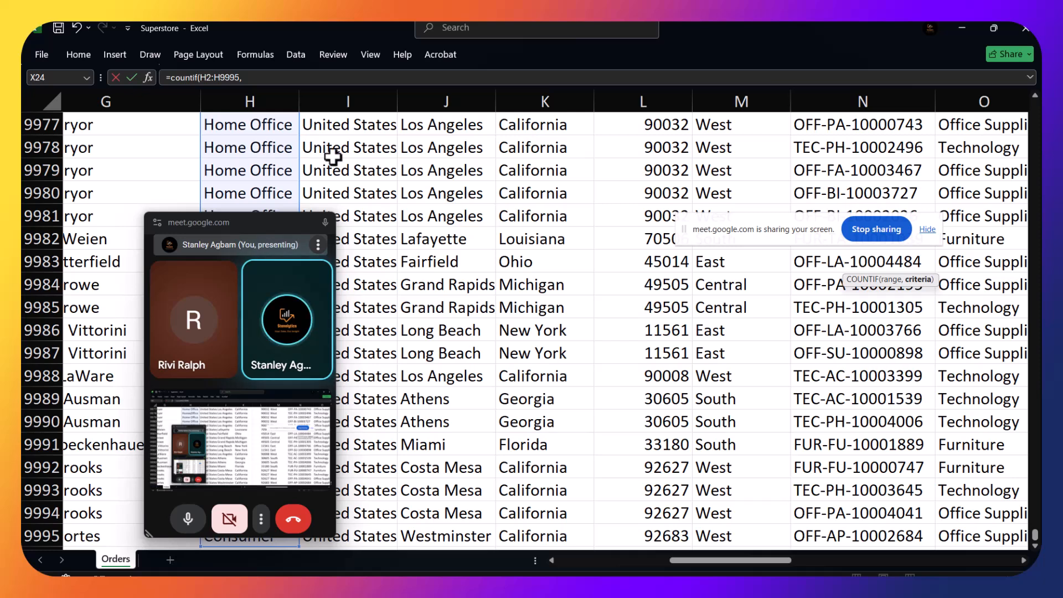
Complete the COUNTIF in X24 with the Home Office cell H9978 as its criterion and review the entered formula
drag(258, 217, 134, 234)
click(255, 147)
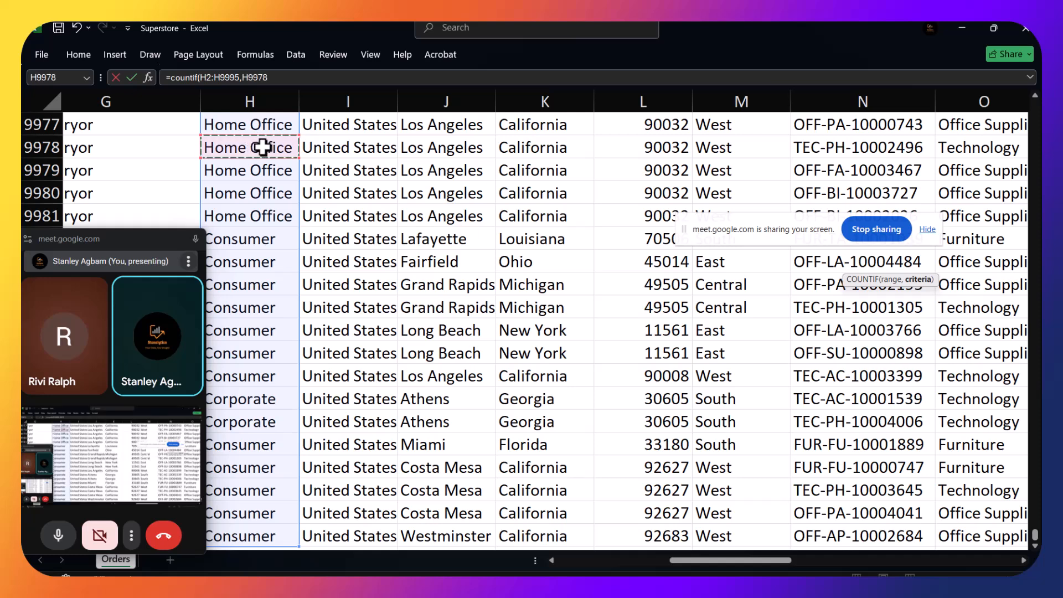
click(290, 83)
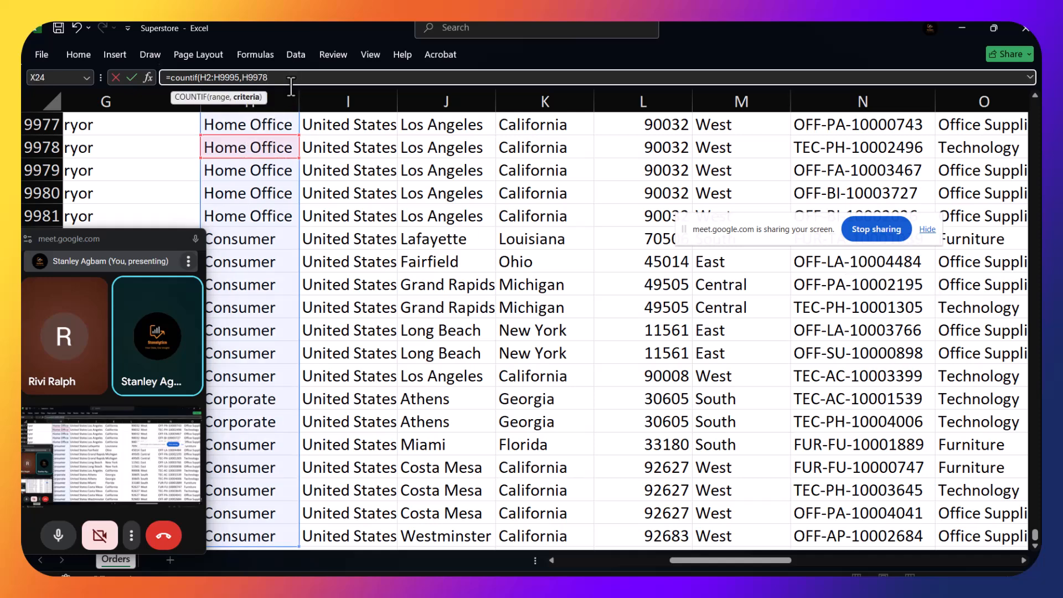
key(Return)
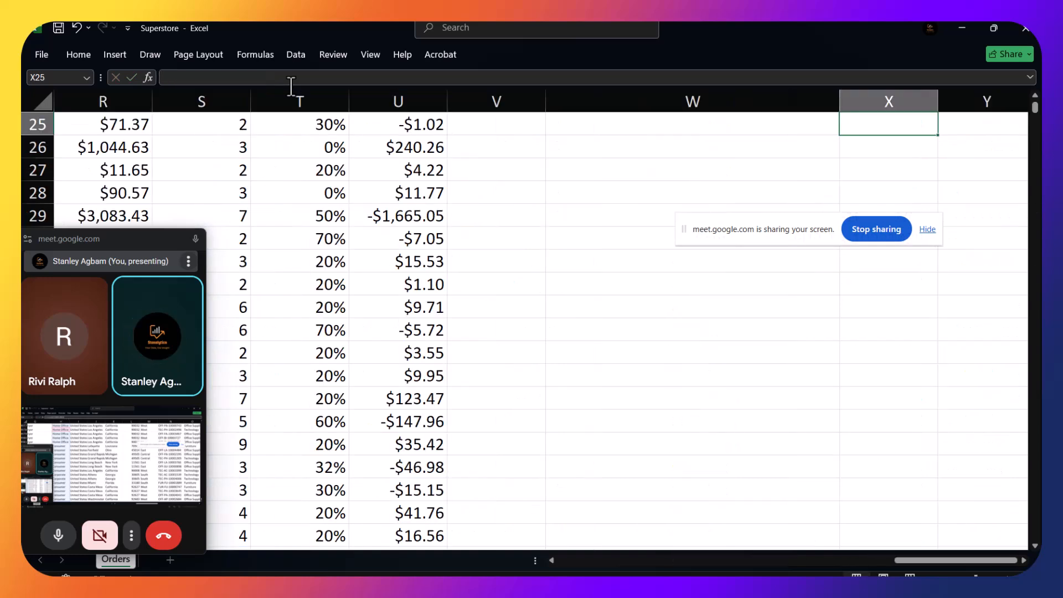
scroll(508, 223, up, 5)
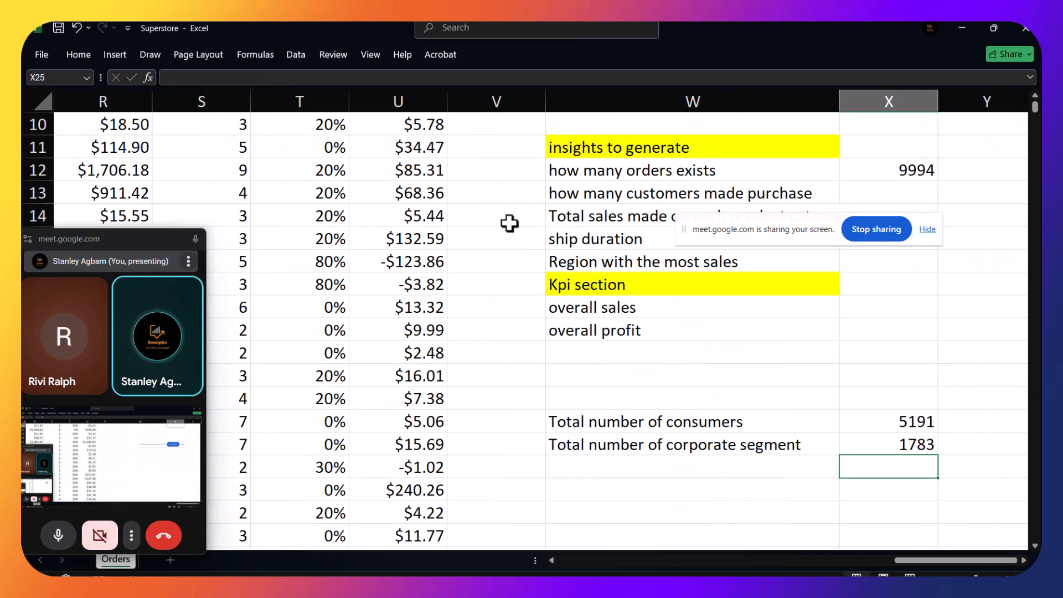
double_click(920, 446)
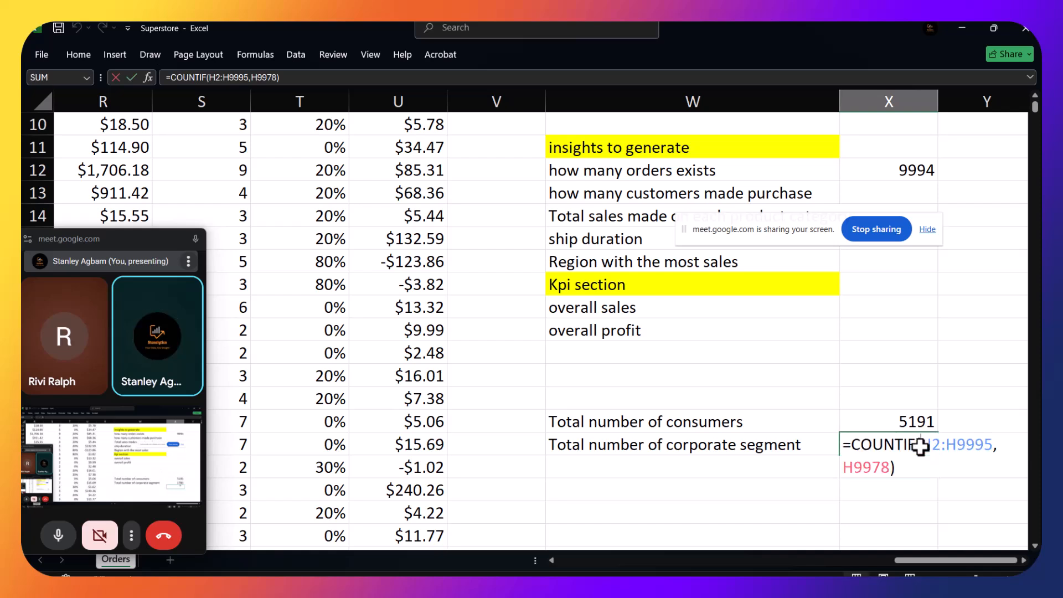
click(914, 468)
key(Return)
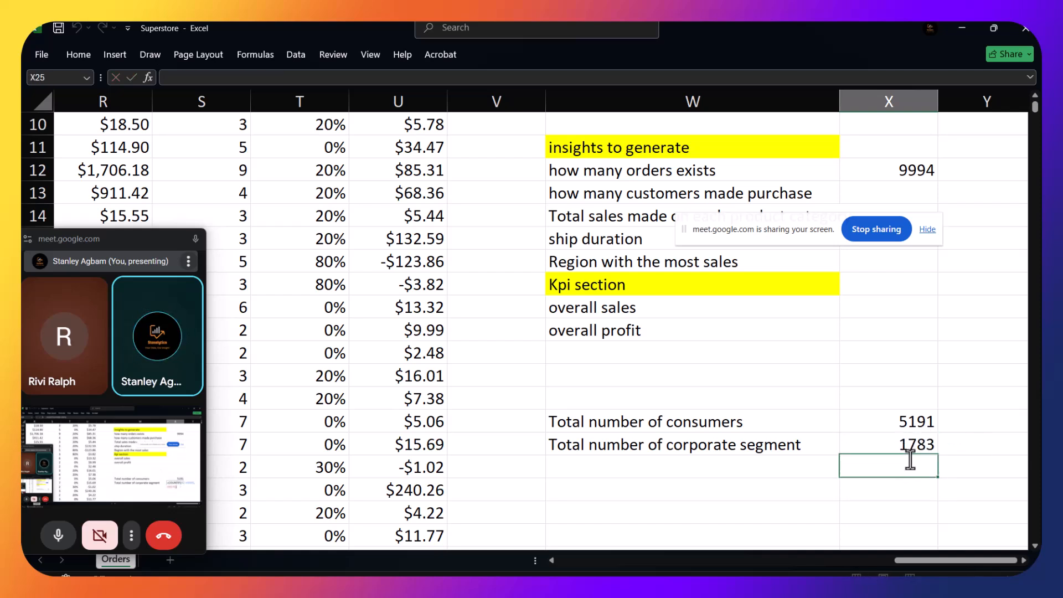
Change the label in W24 to "Total number of home office segment"
double_click(740, 443)
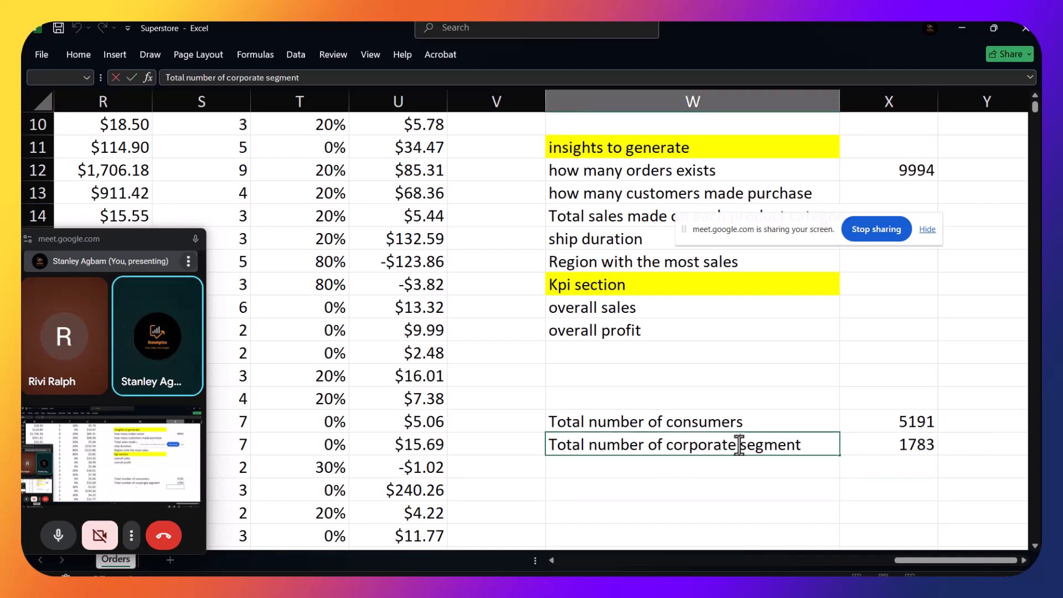
key(BackSpace)
key(BackSpace)
key(BackSpace)
key(BackSpace)
key(BackSpace)
key(BackSpace)
key(BackSpace)
key(BackSpace)
key(BackSpace)
key(BackSpace)
key(BackSpace)
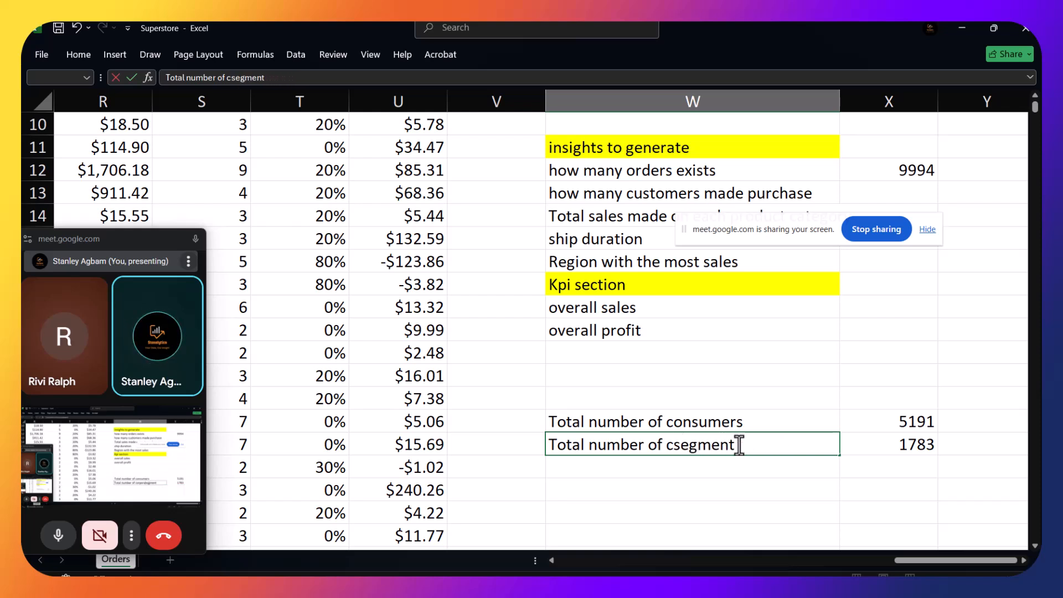
text(ho,)
key(BackSpace)
text(me office)
key(Return)
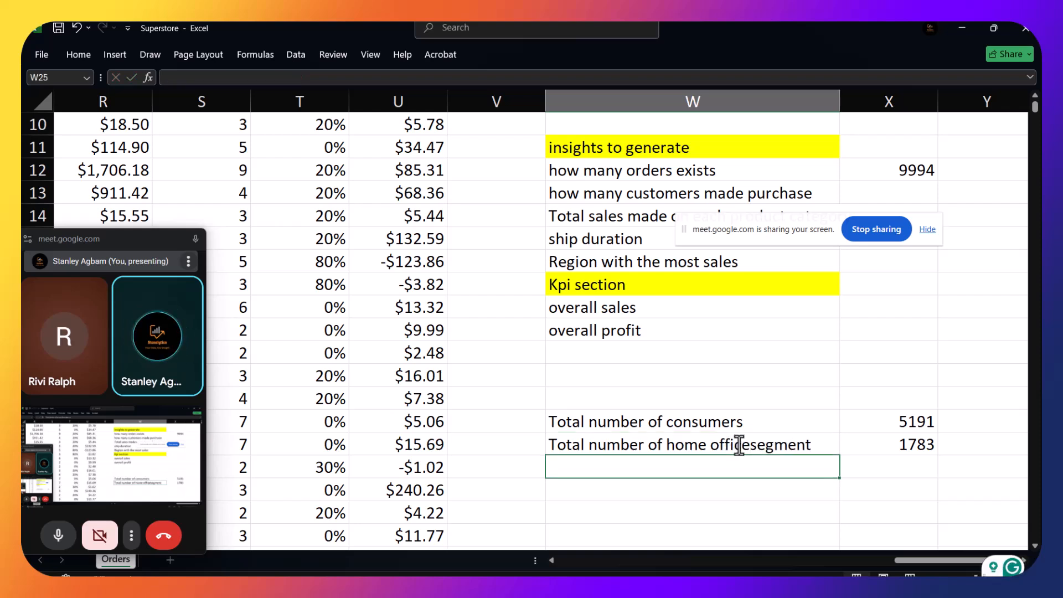
double_click(739, 445)
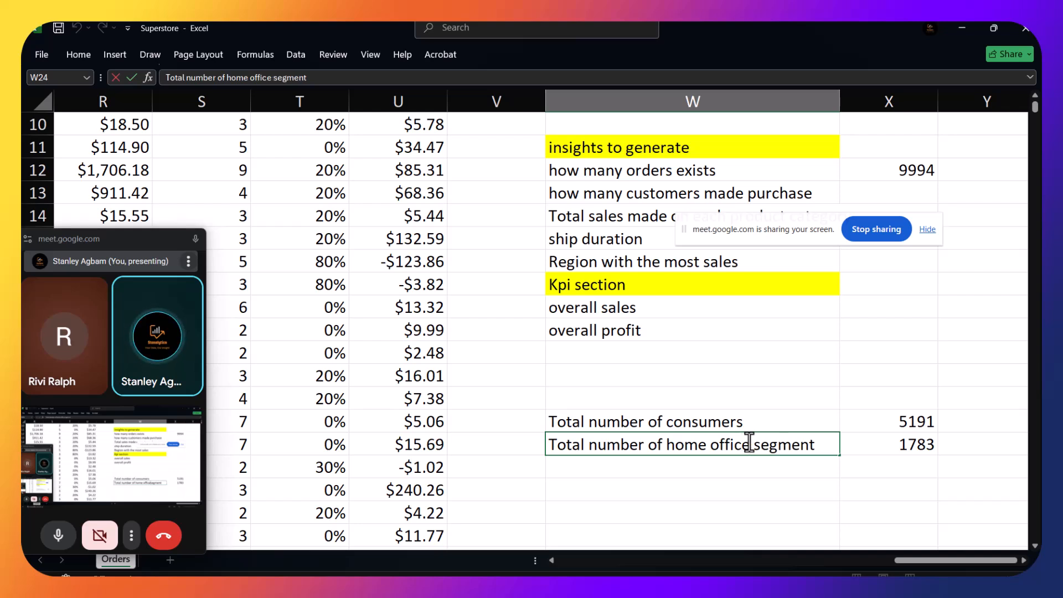
key(Return)
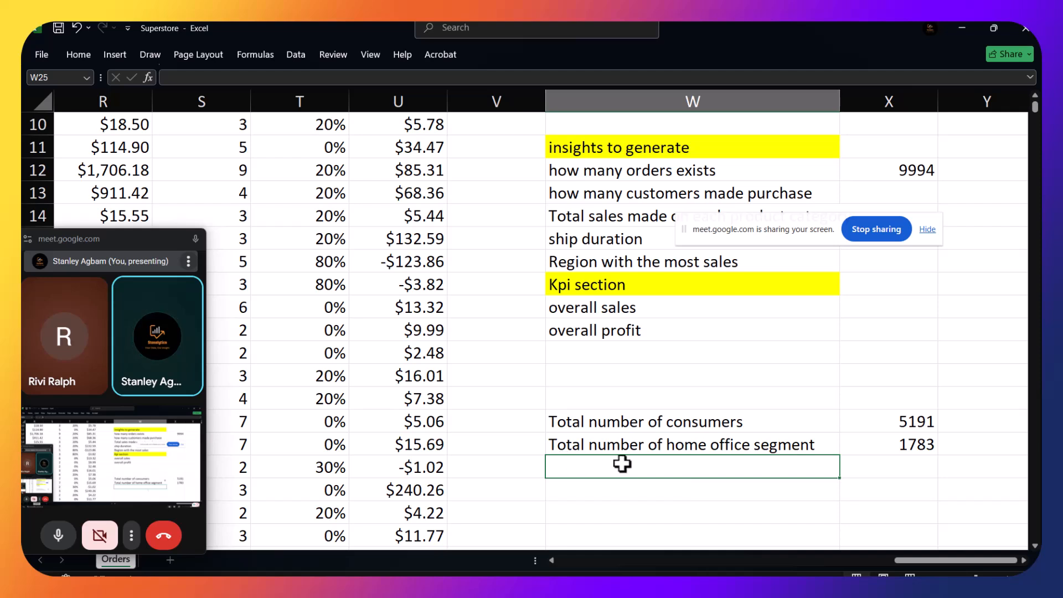
Enter the label "Total number of coorporate segment" in W25
text(Total number of)
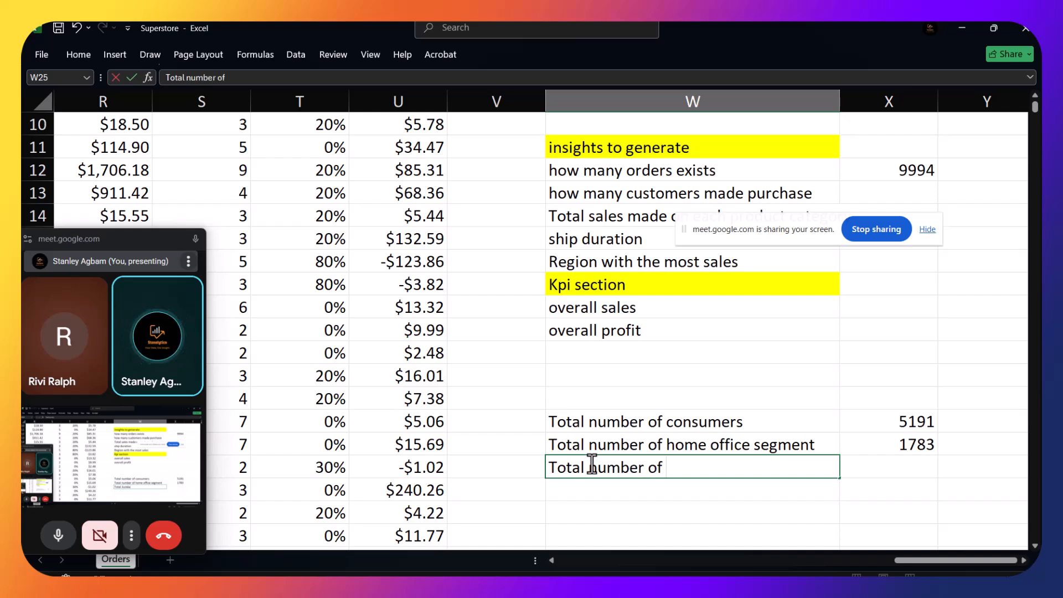
text(corporte)
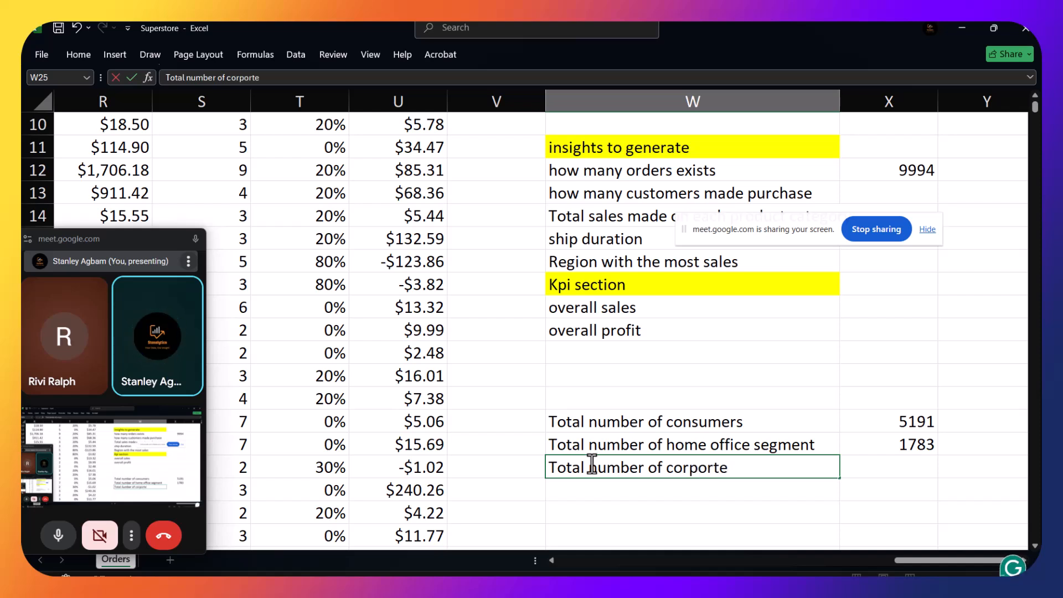
key(BackSpace)
key(BackSpace)
key(BackSpace)
key(BackSpace)
key(BackSpace)
key(BackSpace)
text(or)
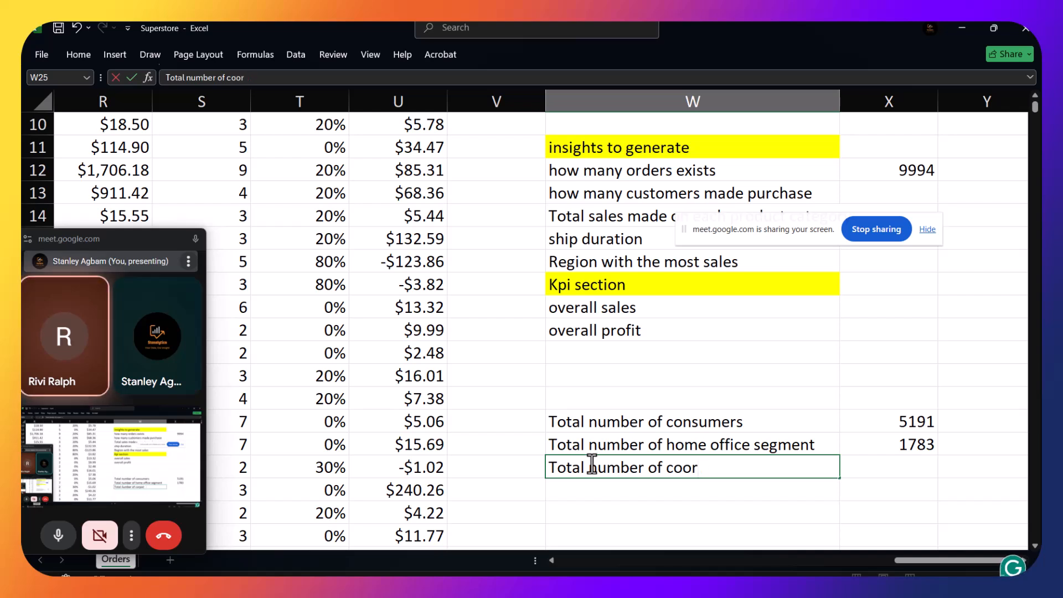
text(porte)
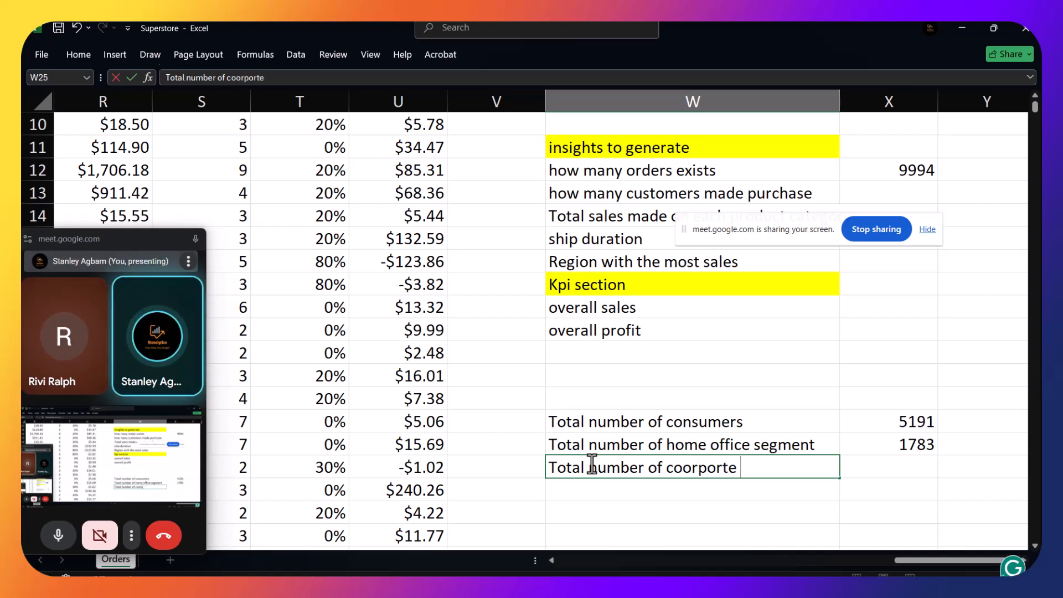
key(BackSpace)
key(BackSpace)
key(BackSpace)
key(BackSpace)
text(orate seg)
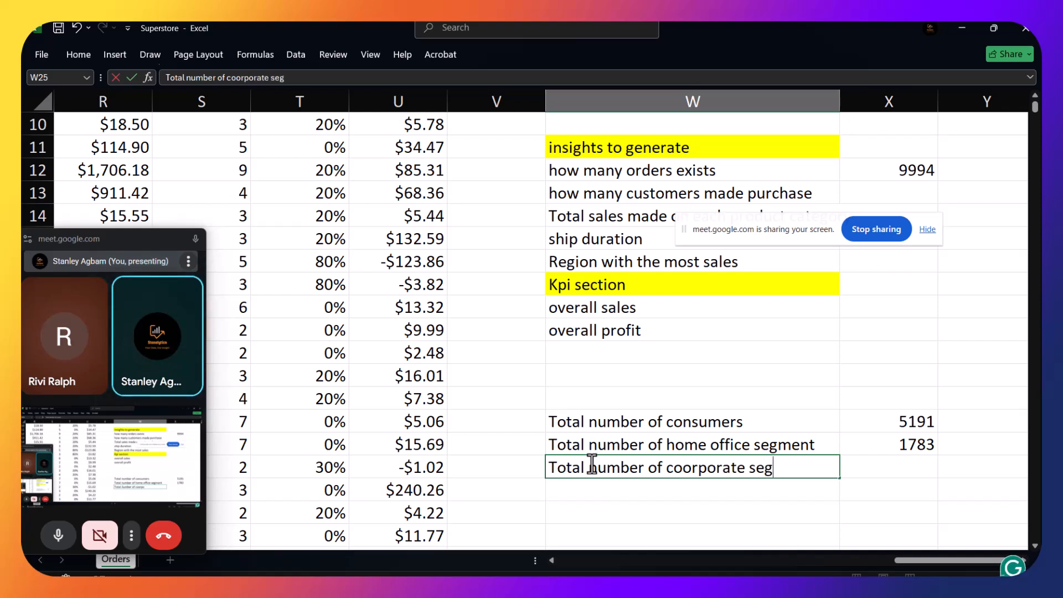
text(ment)
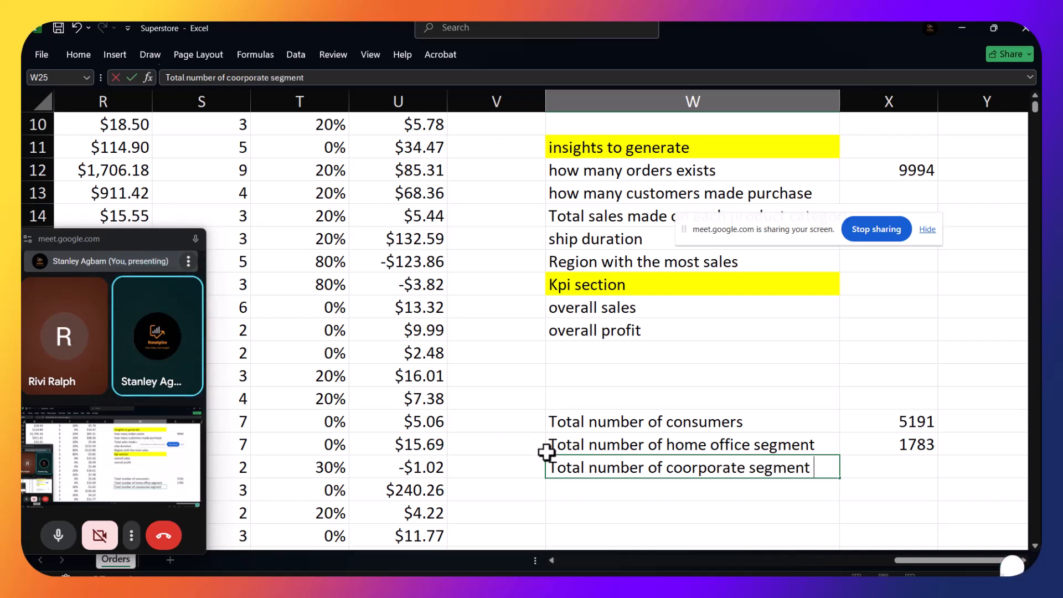
Check the Segment column's entries against the segment labels below the KPI section
drag(901, 561, 735, 561)
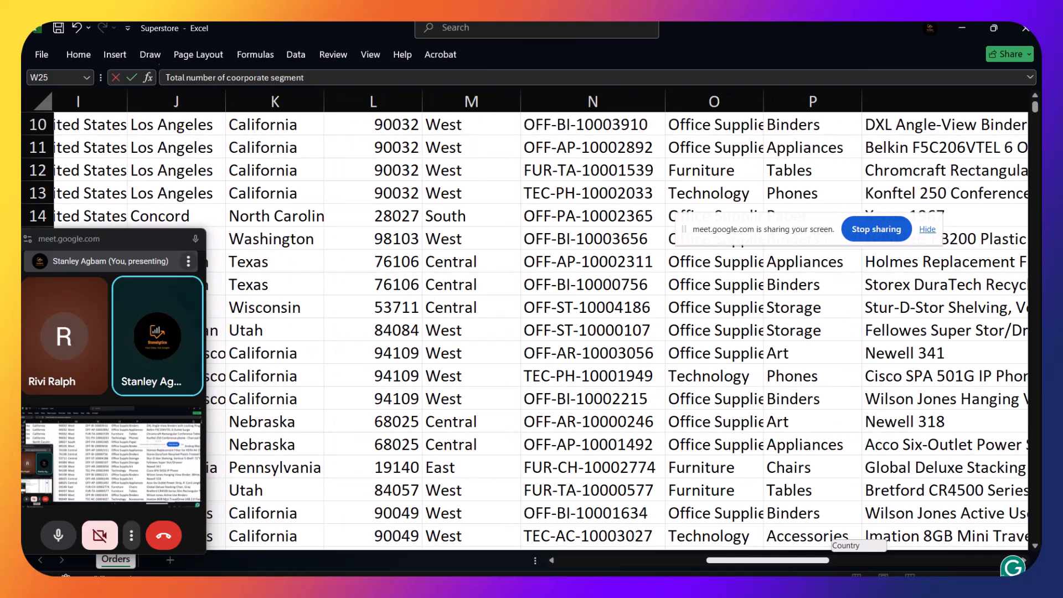
scroll(643, 423, up, 2)
scroll(642, 423, up, 1)
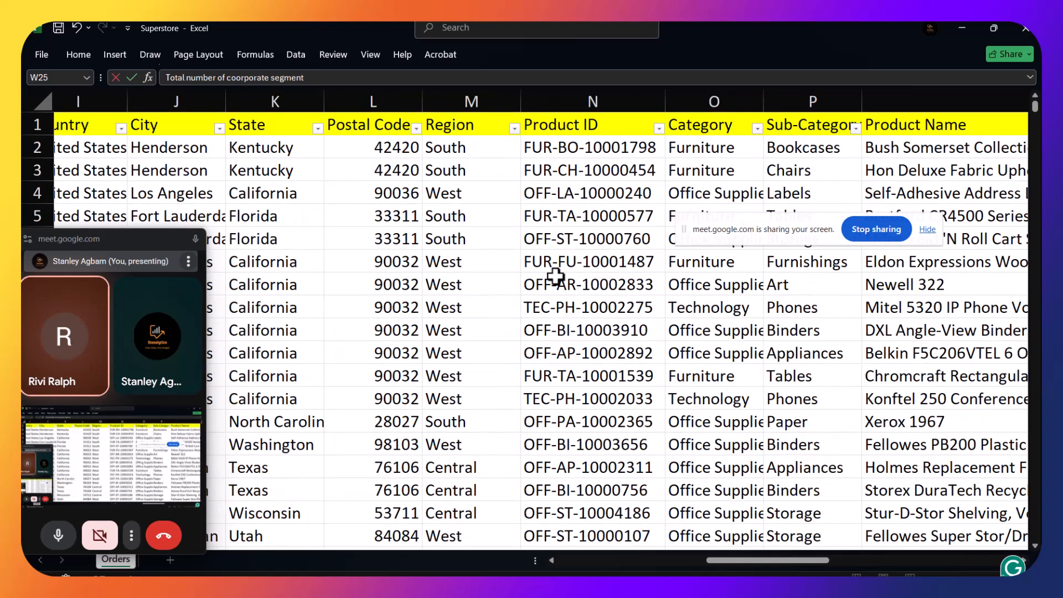
drag(783, 562, 728, 552)
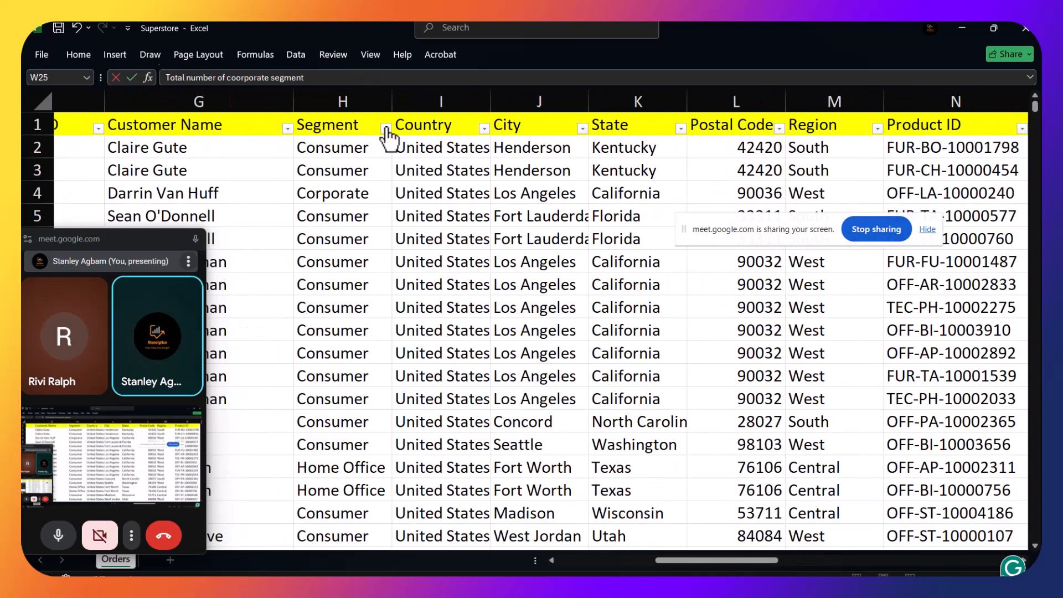
drag(766, 560, 880, 445)
drag(846, 545, 1015, 505)
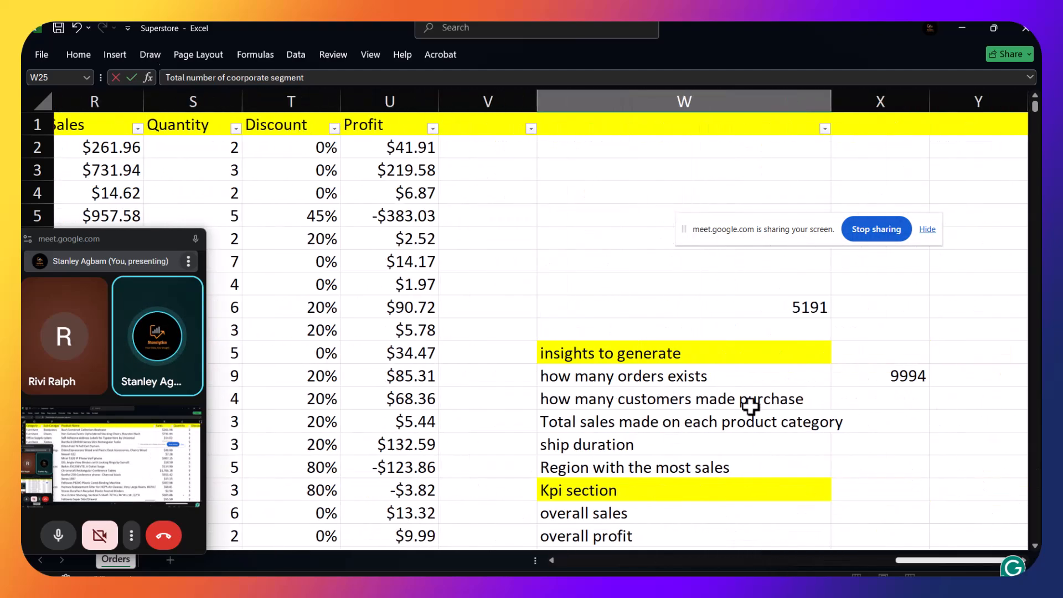
scroll(747, 421, down, 3)
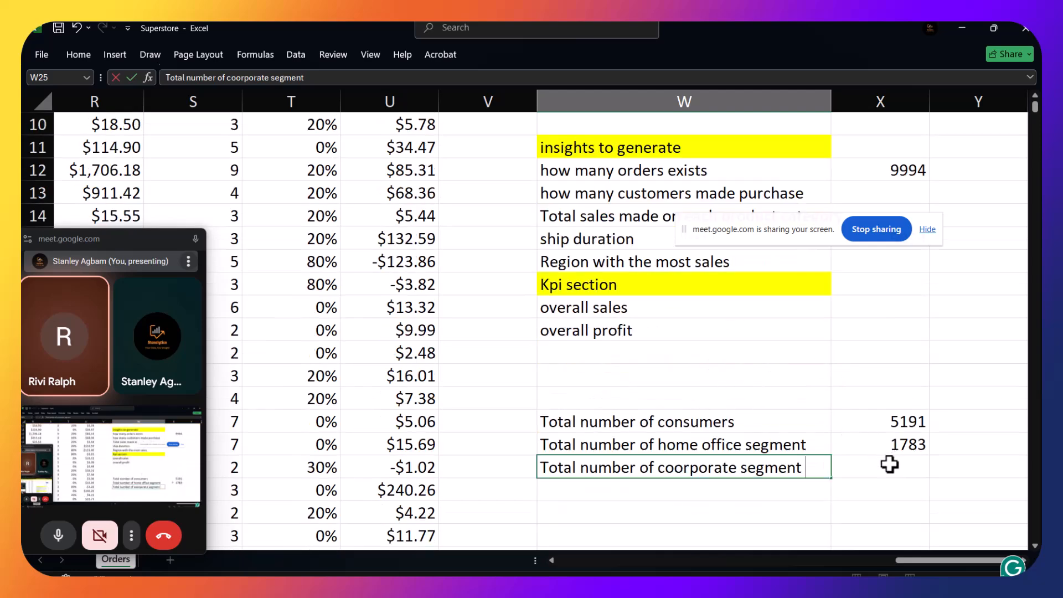
Start a COUNTIF formula in X25, beside the "Total number of coorporate segment" label
click(889, 464)
text(=)
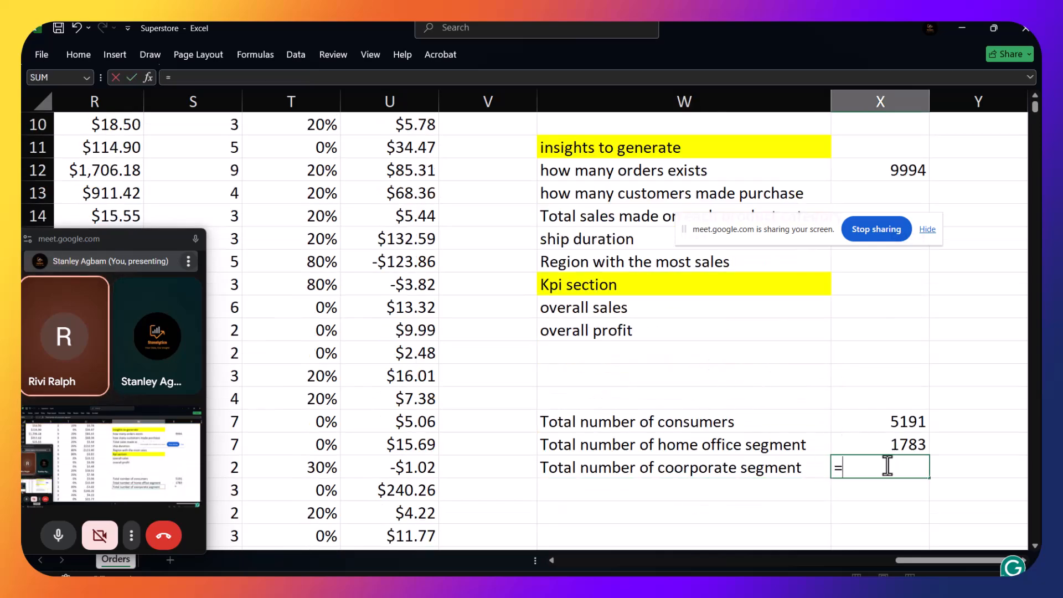
text(ountif)
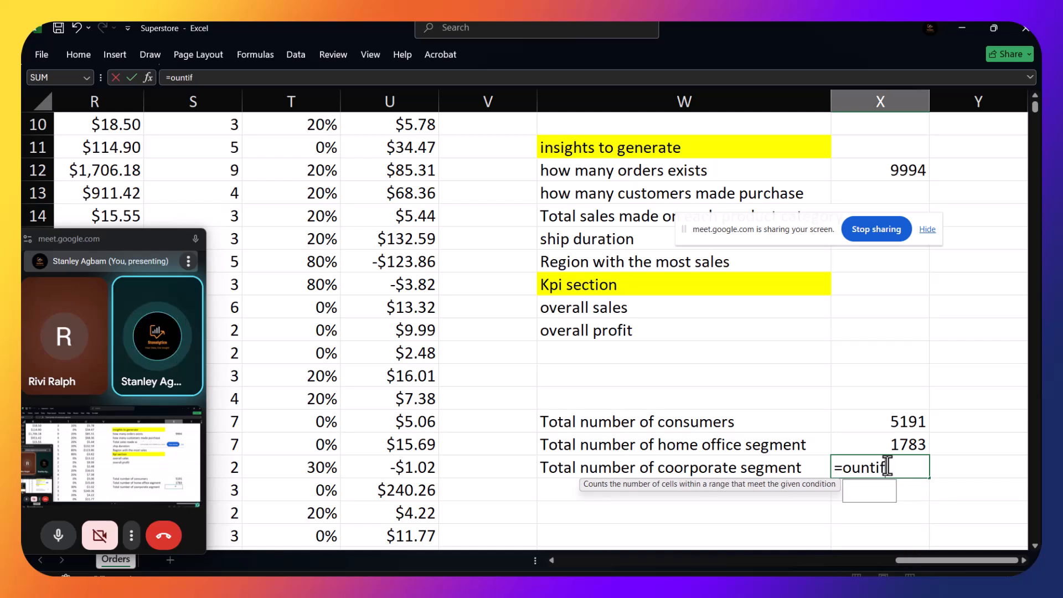
text(()
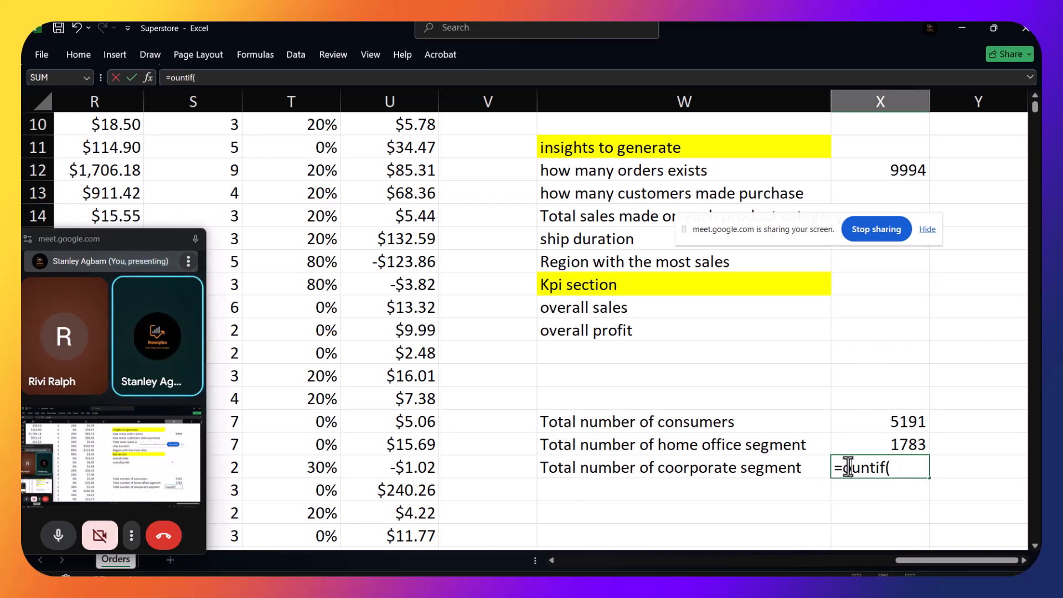
click(844, 468)
text(c)
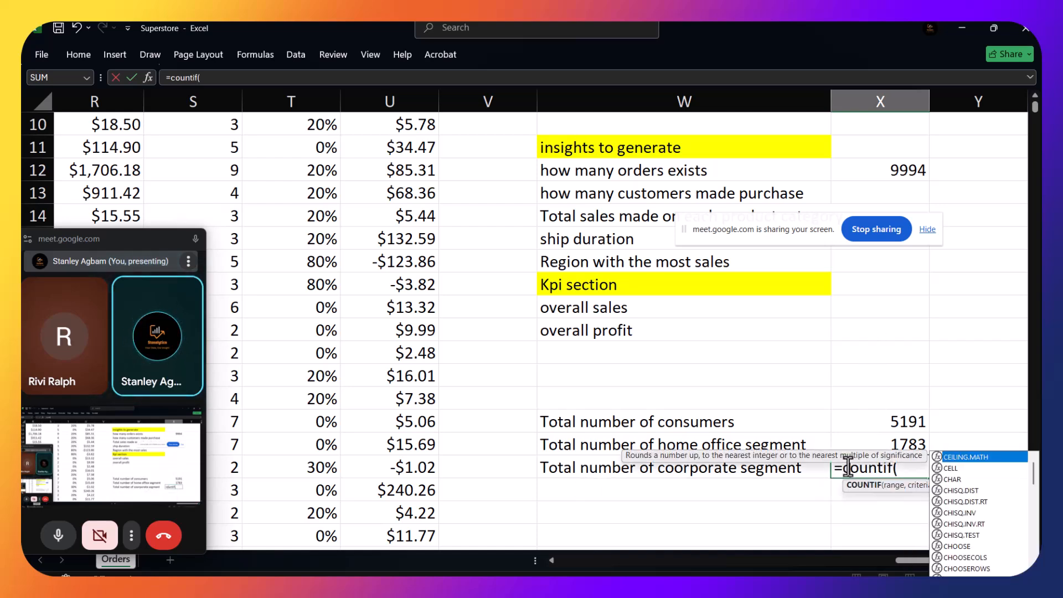
click(907, 471)
drag(935, 564, 900, 563)
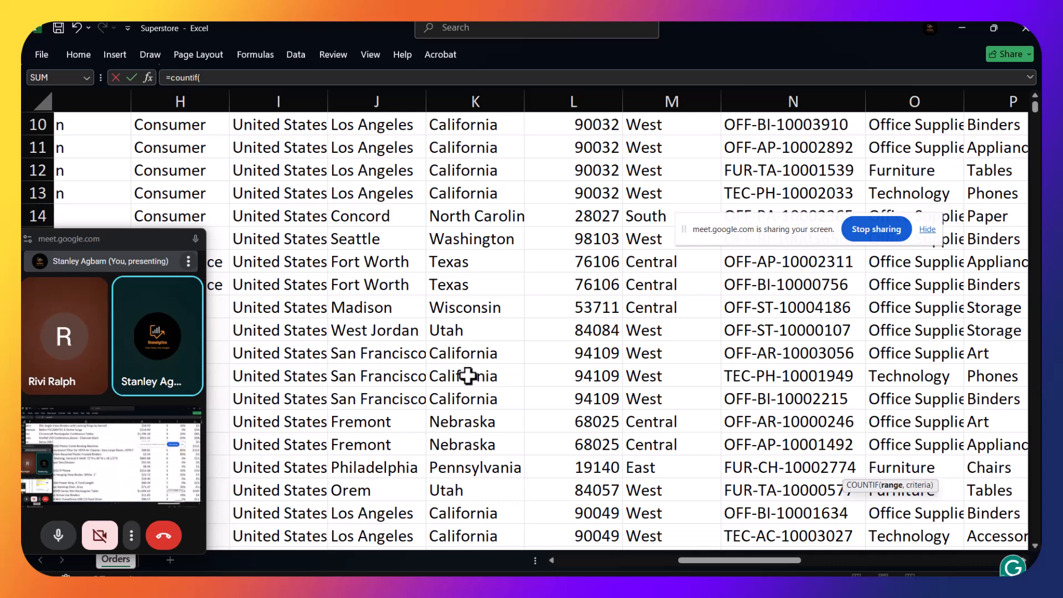
scroll(468, 375, up, 3)
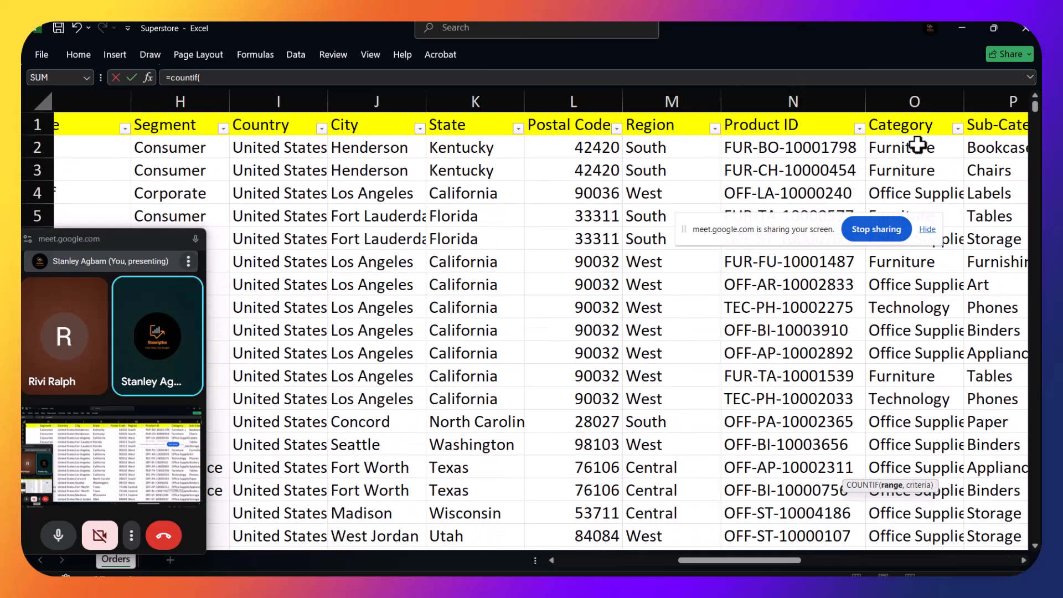
drag(749, 563, 712, 554)
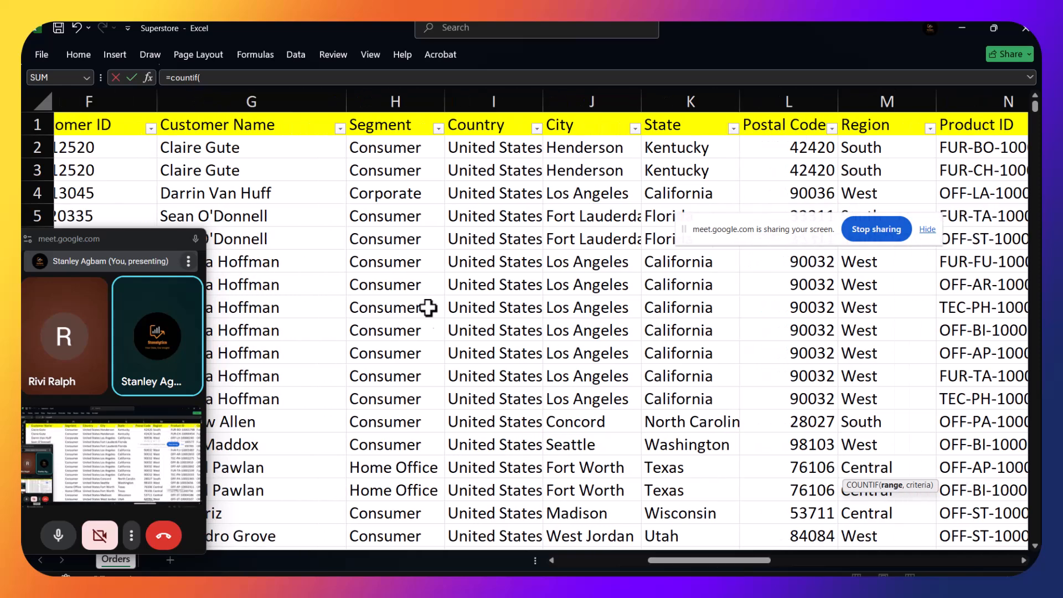
key(ctrl+shift+Down)
key(ctrl+shift+Up)
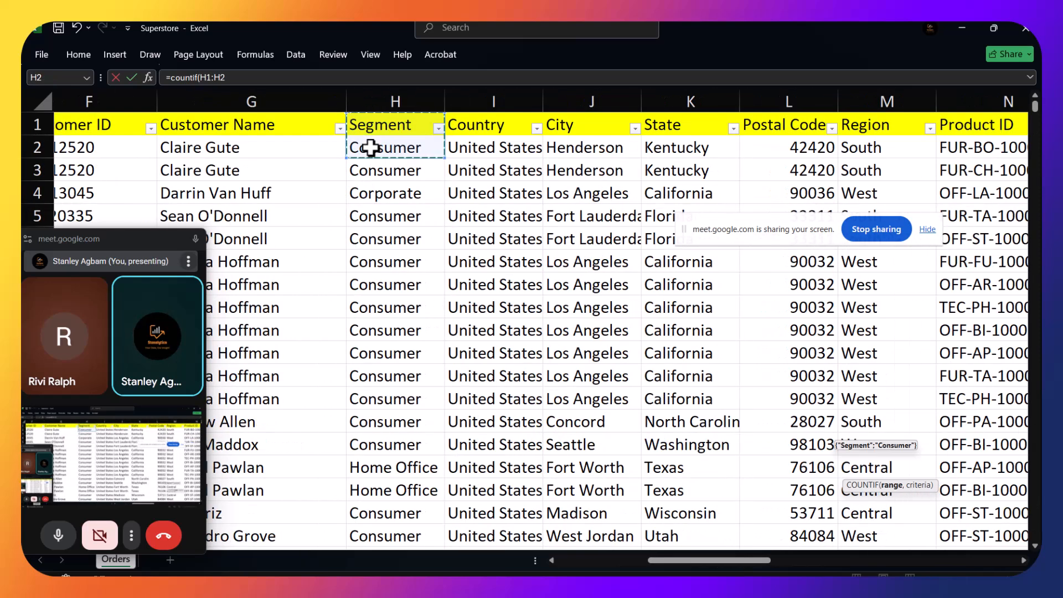
click(234, 78)
key(BackSpace)
key(BackSpace)
key(BackSpace)
key(BackSpace)
key(BackSpace)
Complete the COUNTIF in X25 with the Segment range H2:H9995 and the Corporate cell H9989 as its criterion
click(370, 152)
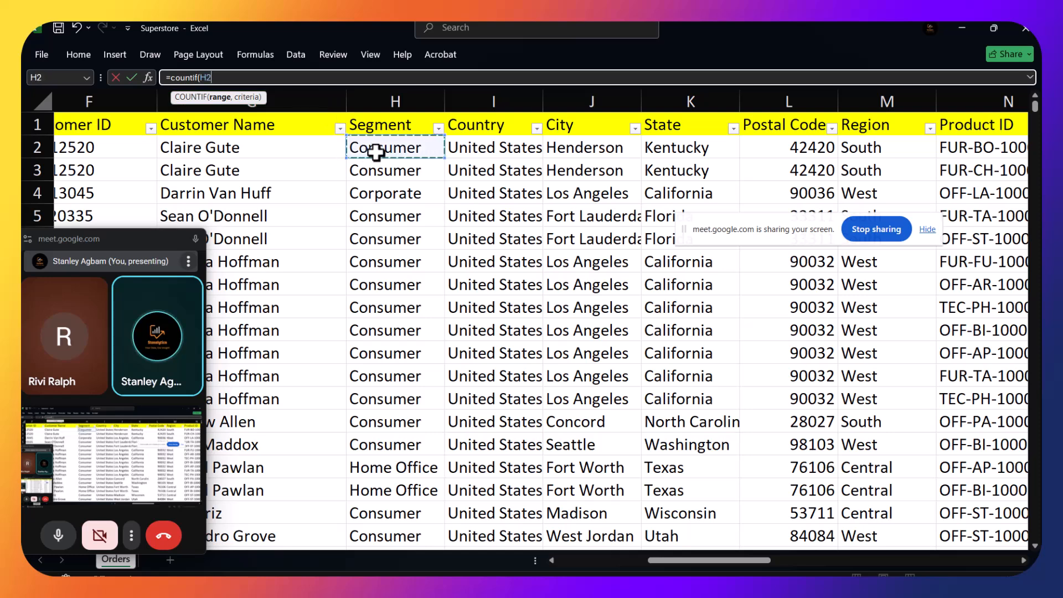
key(ctrl+shift+Down)
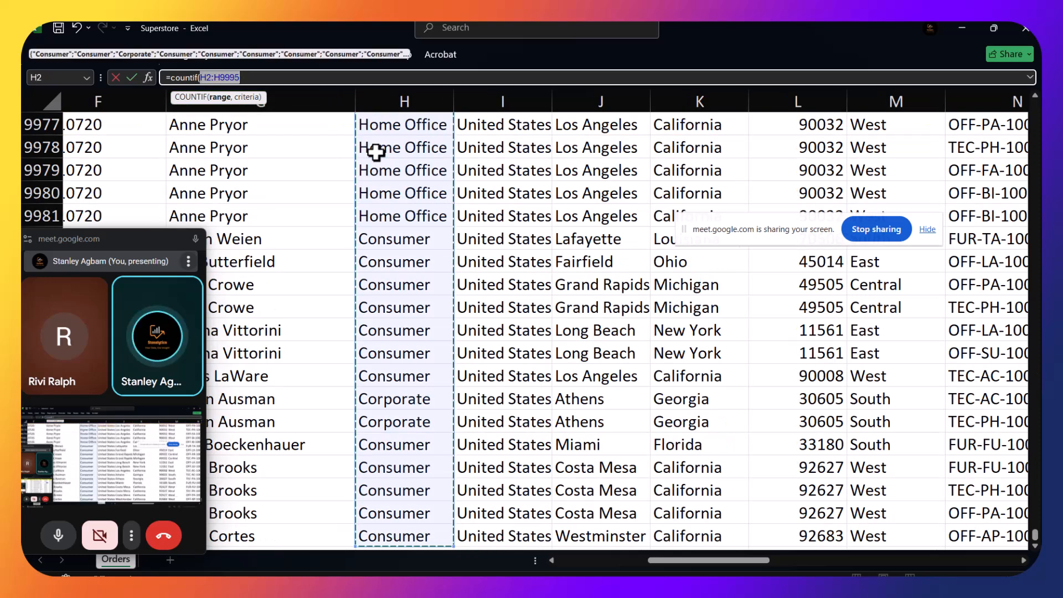
text(,)
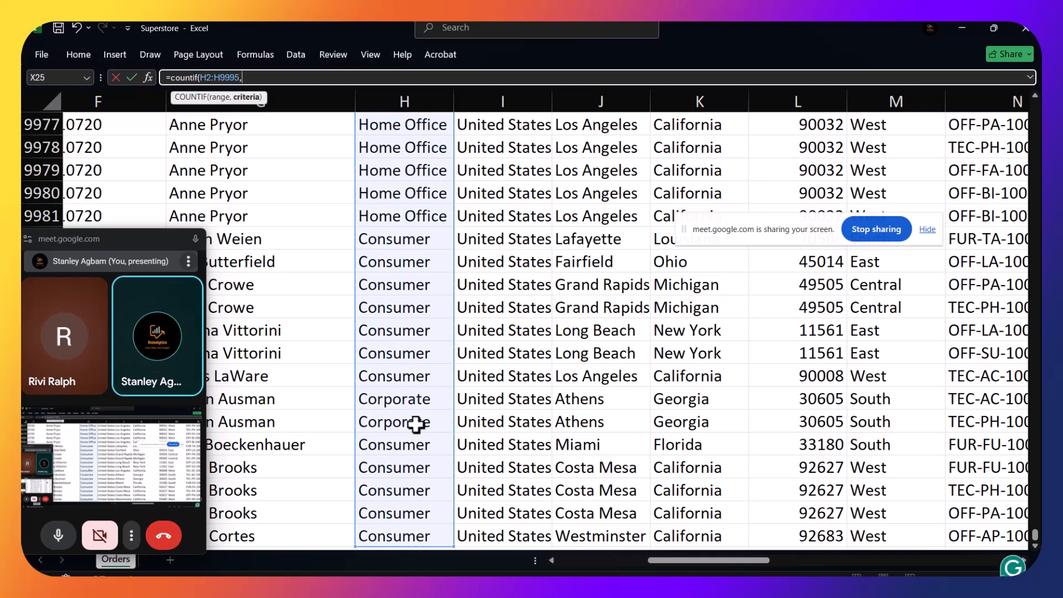
click(414, 395)
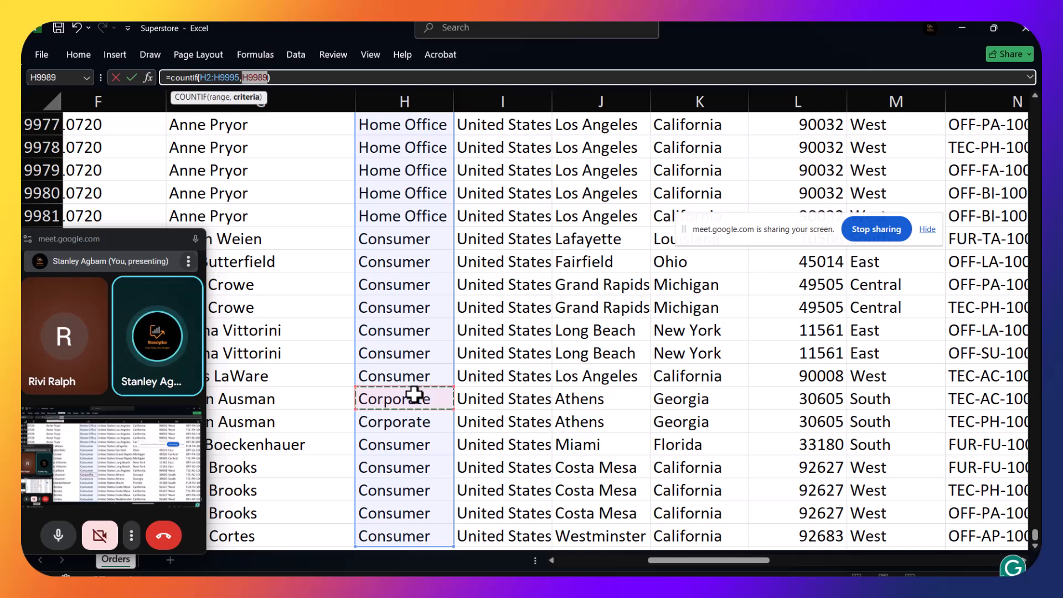
text())
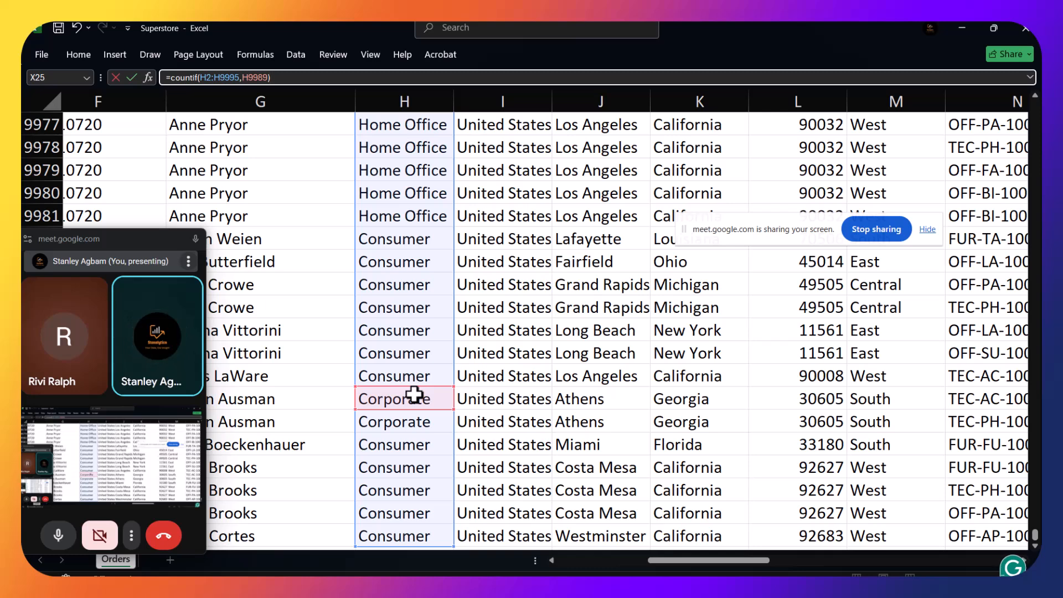
key(Return)
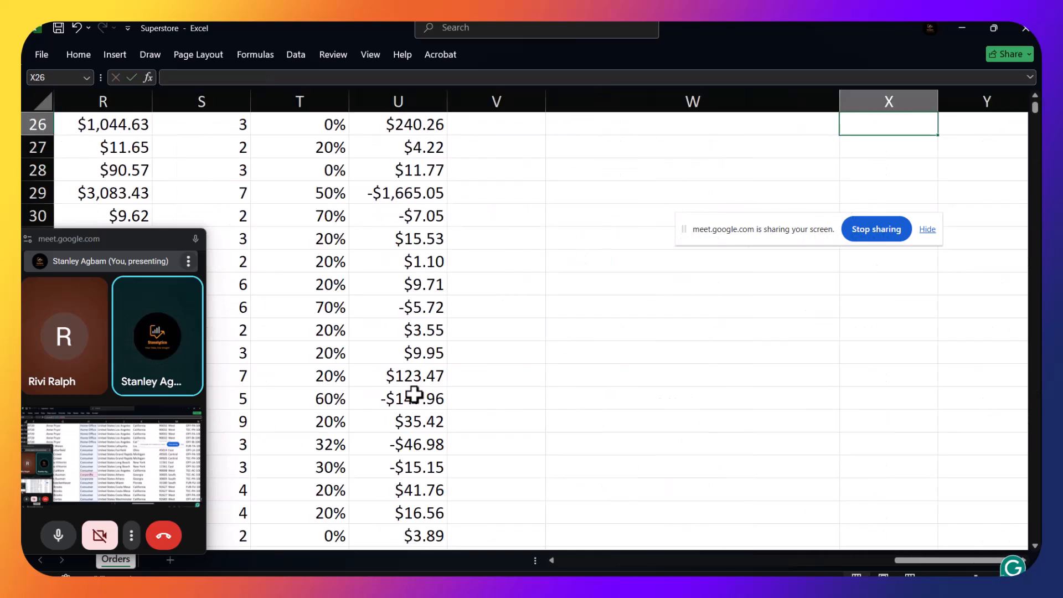
scroll(676, 447, up, 5)
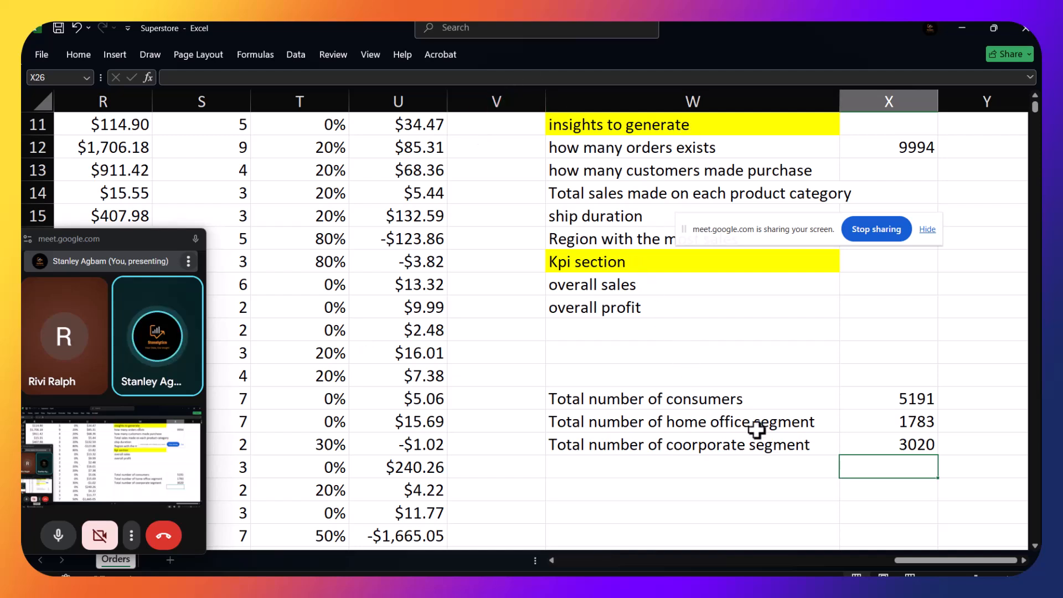
Label W26 "Total" and add up the three segment counts in X26 with =X23+X24+X25
click(735, 465)
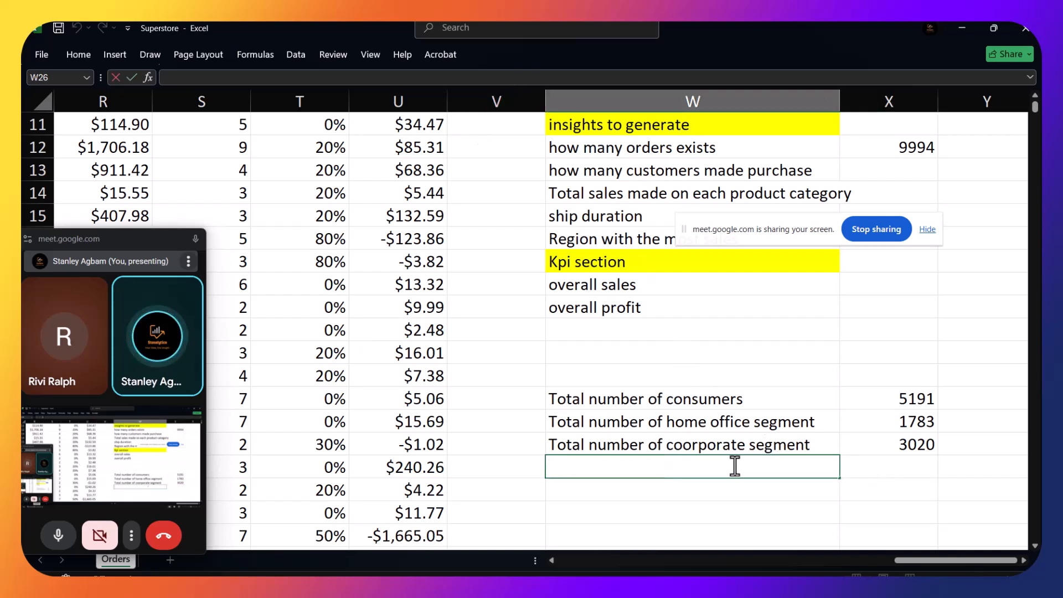
text(Total)
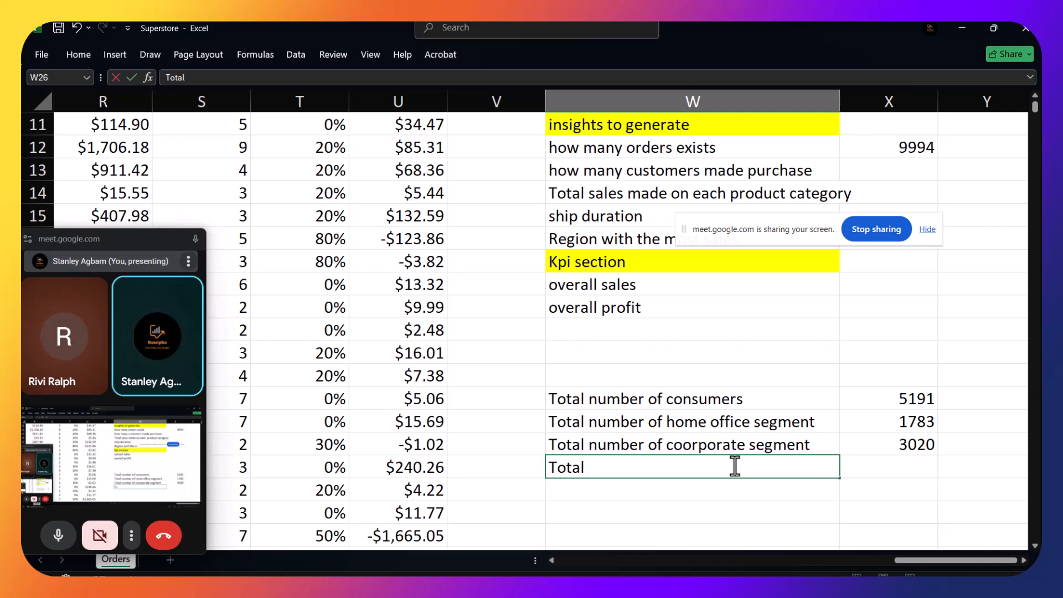
click(888, 465)
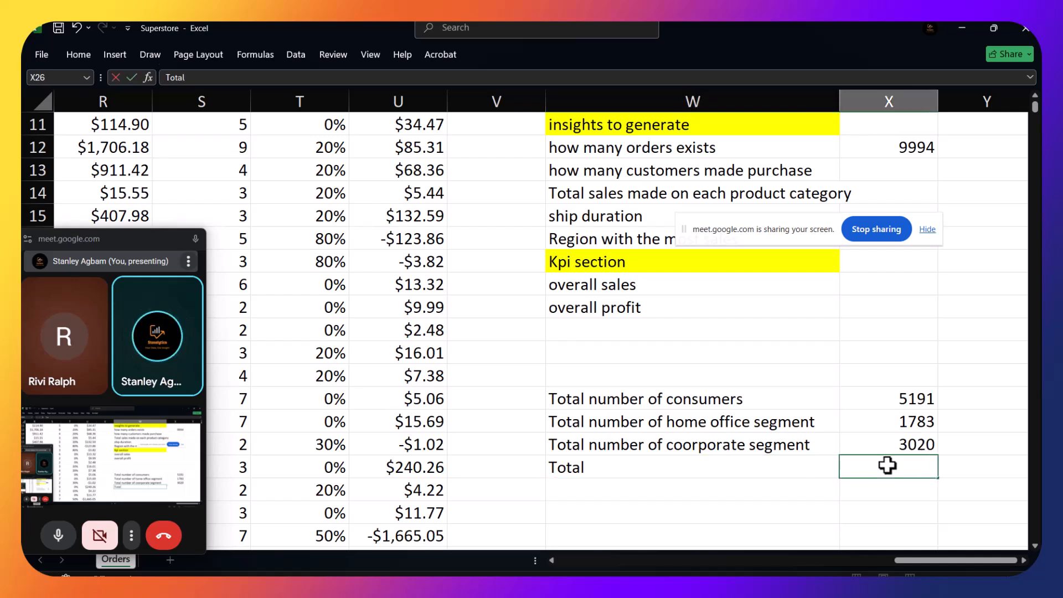
text(=)
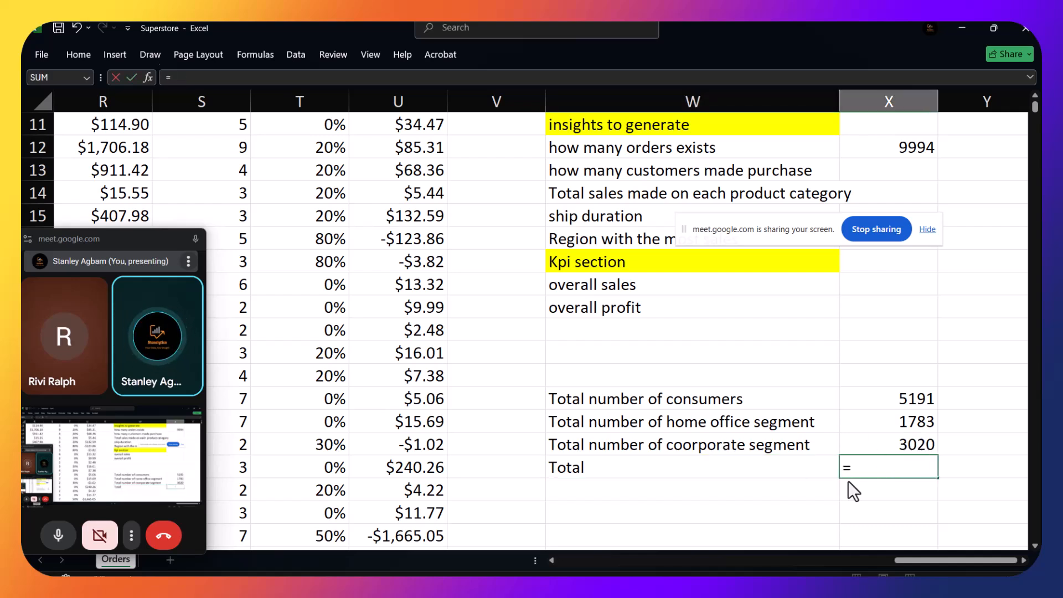
click(900, 399)
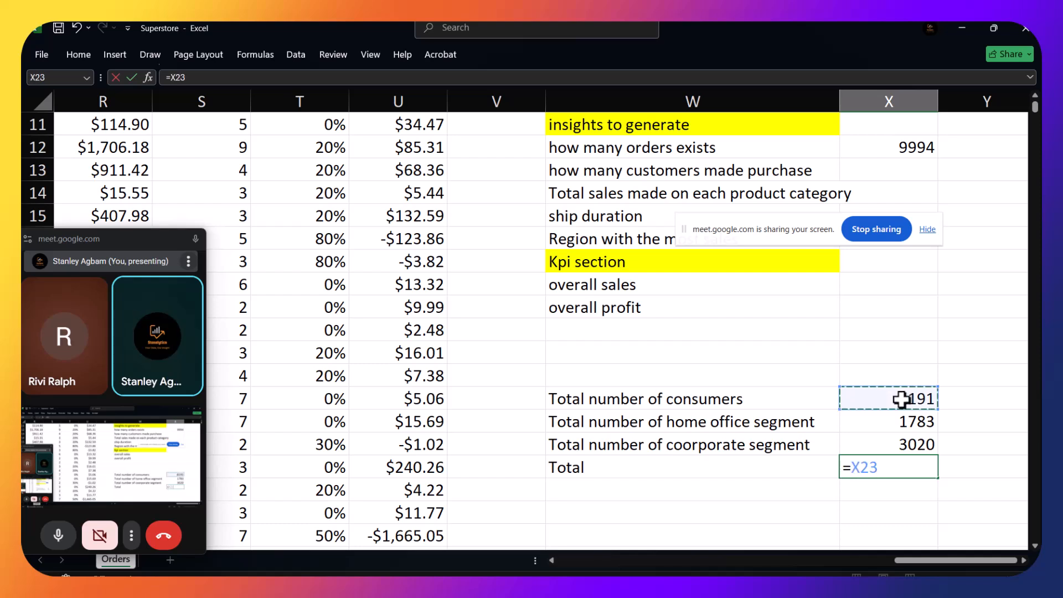
text(+)
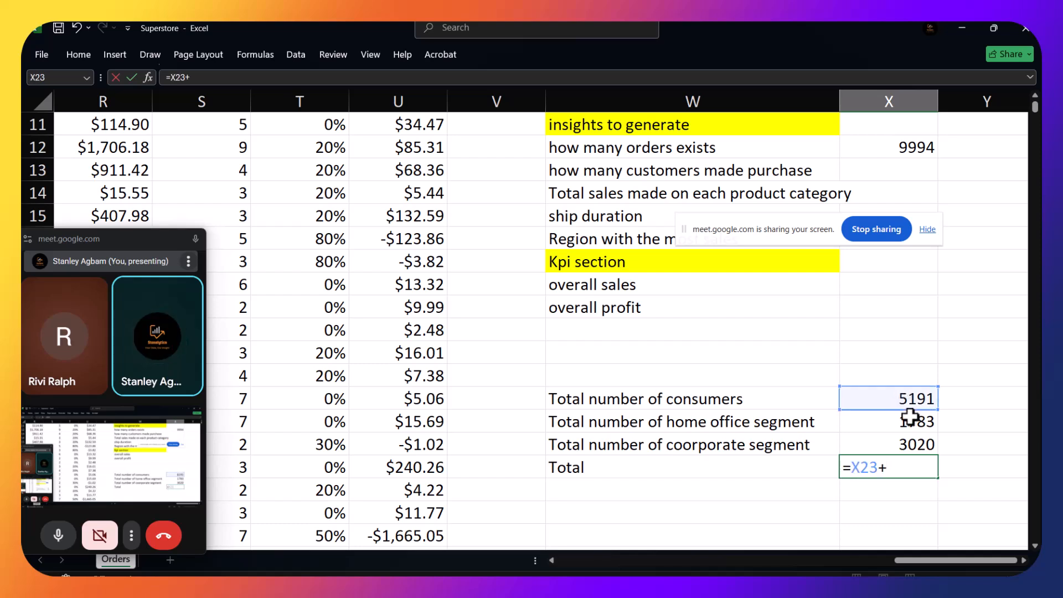
click(913, 422)
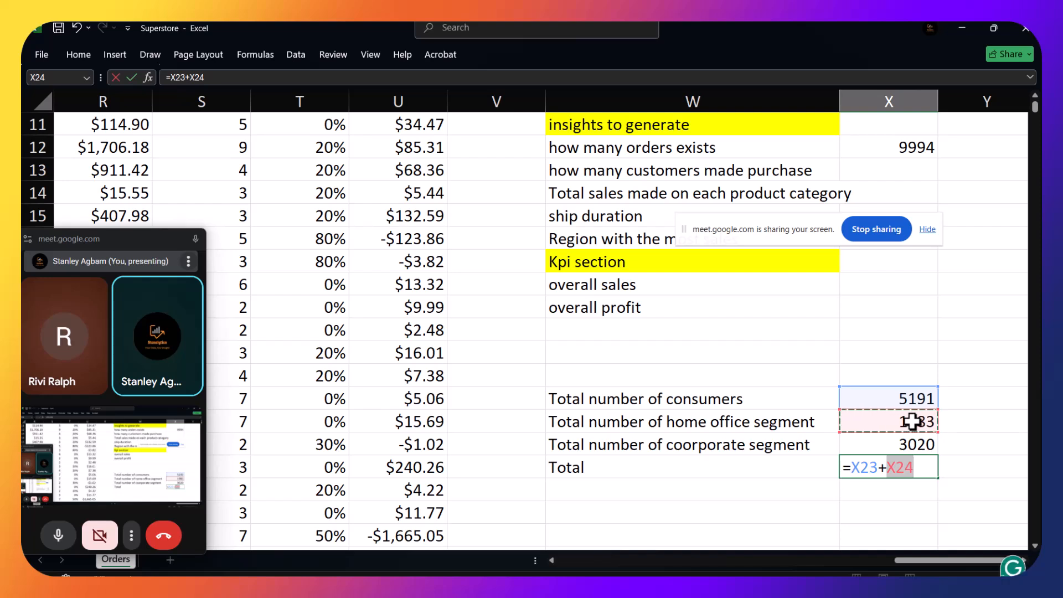
text(+)
click(906, 444)
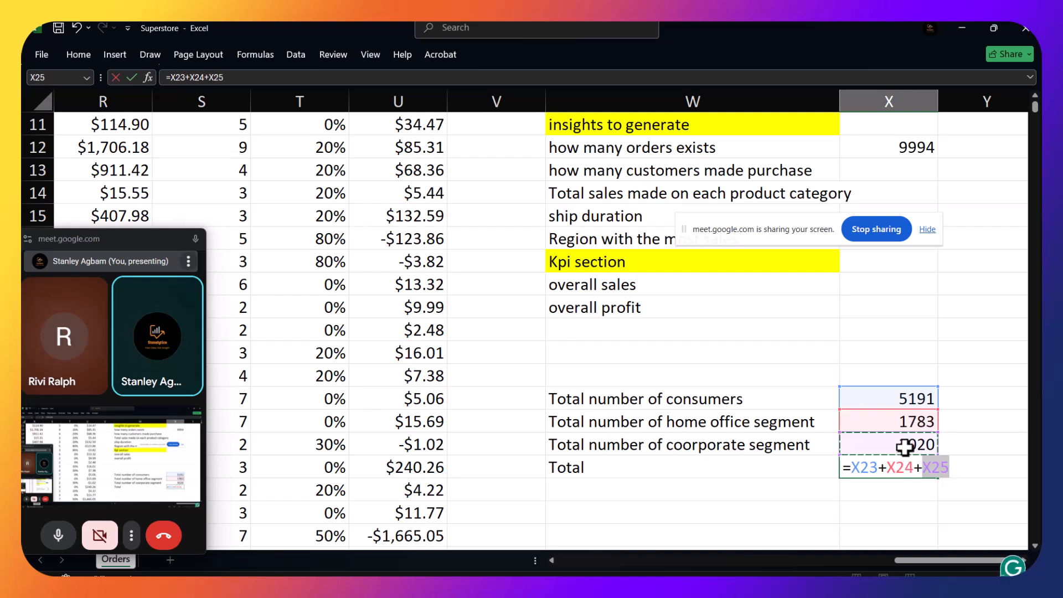
key(Return)
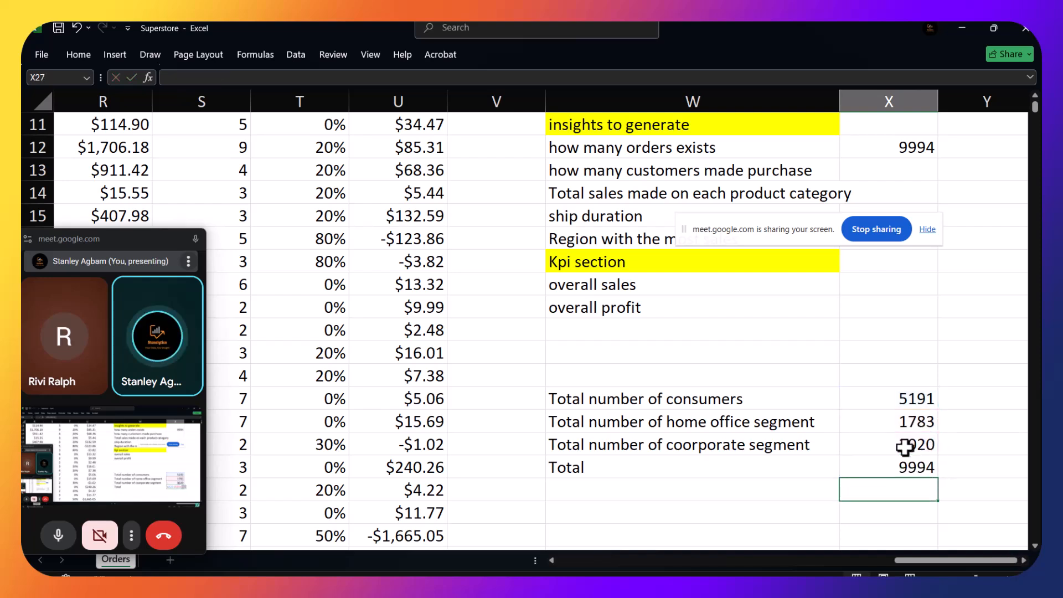
Change the font colour of the order count in X12 and the segment total in X26 to red
click(897, 148)
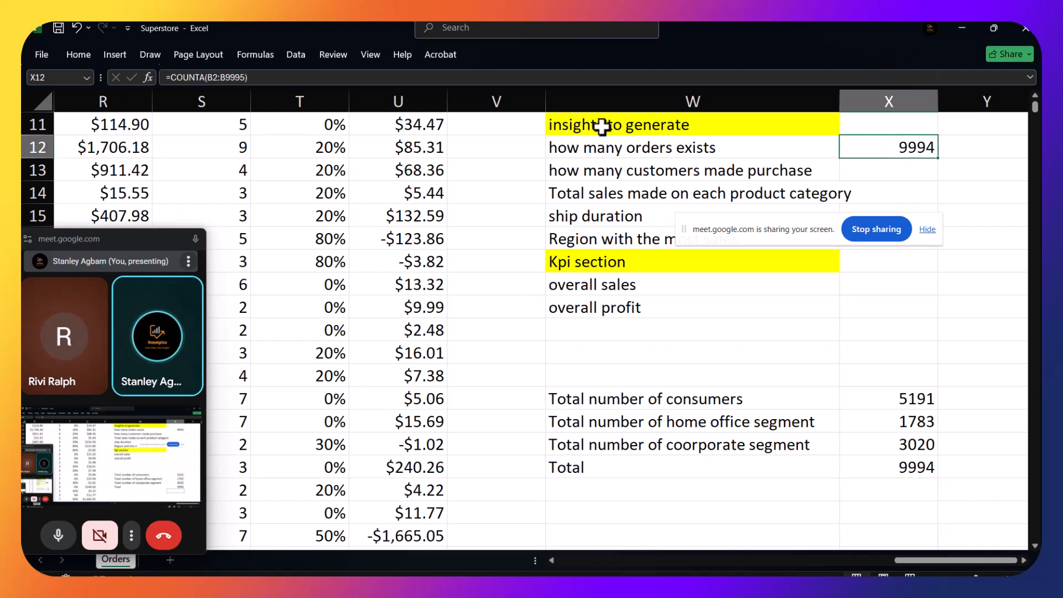
click(74, 55)
click(232, 99)
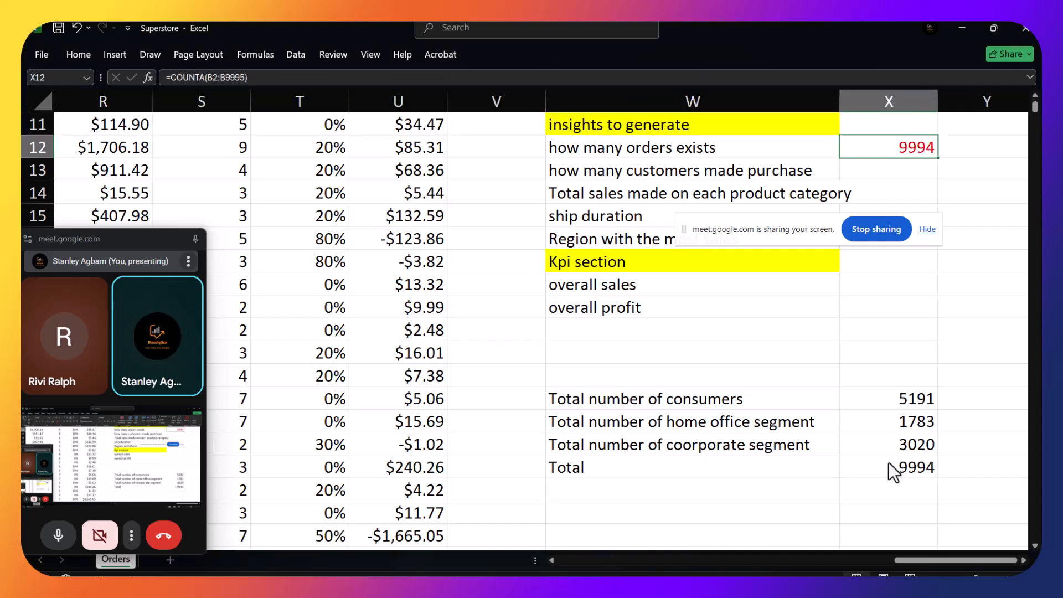
click(899, 470)
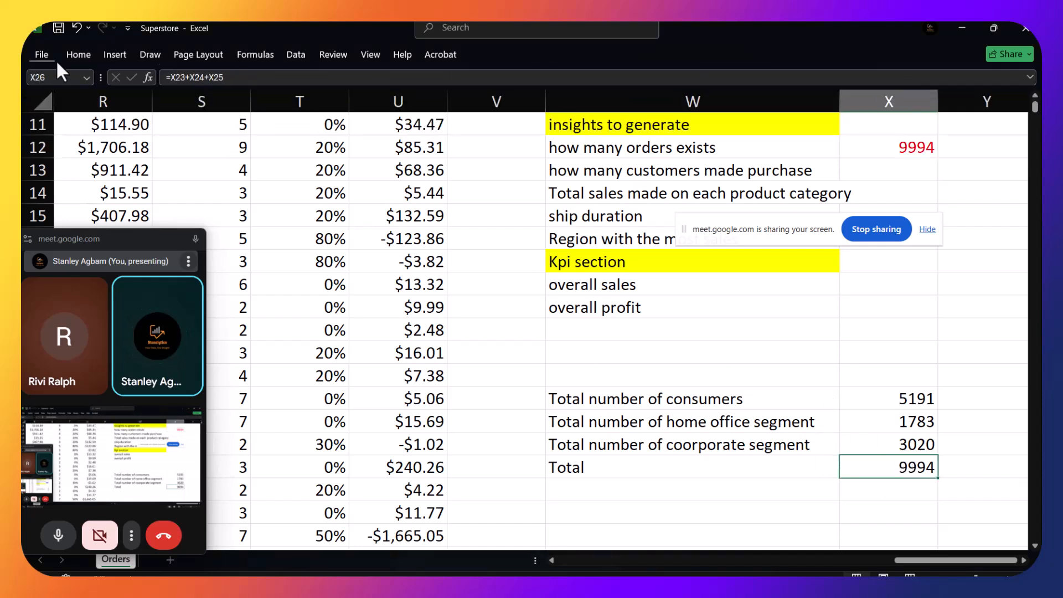
click(79, 54)
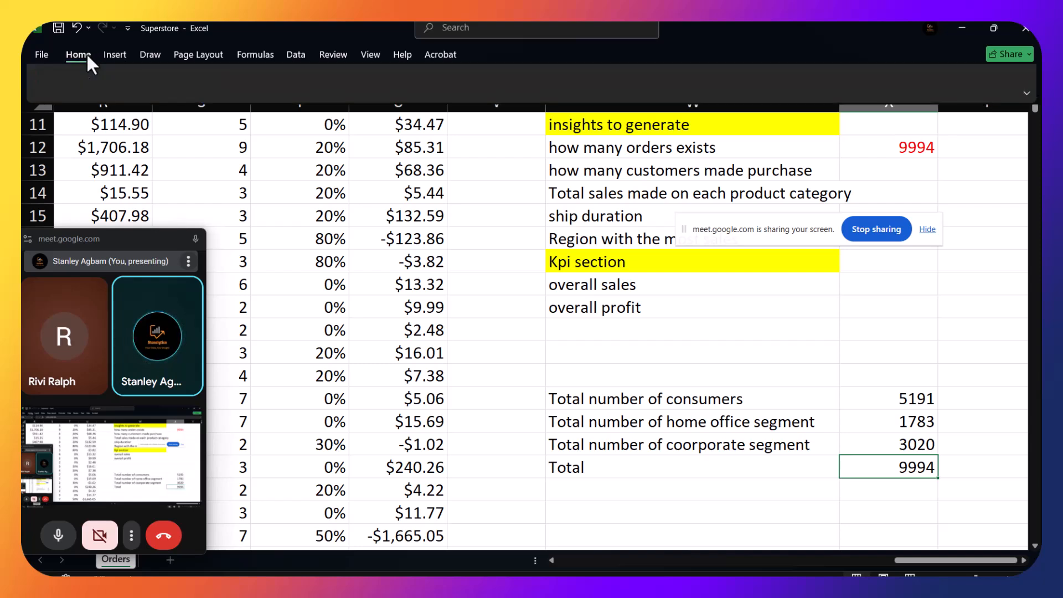
click(233, 100)
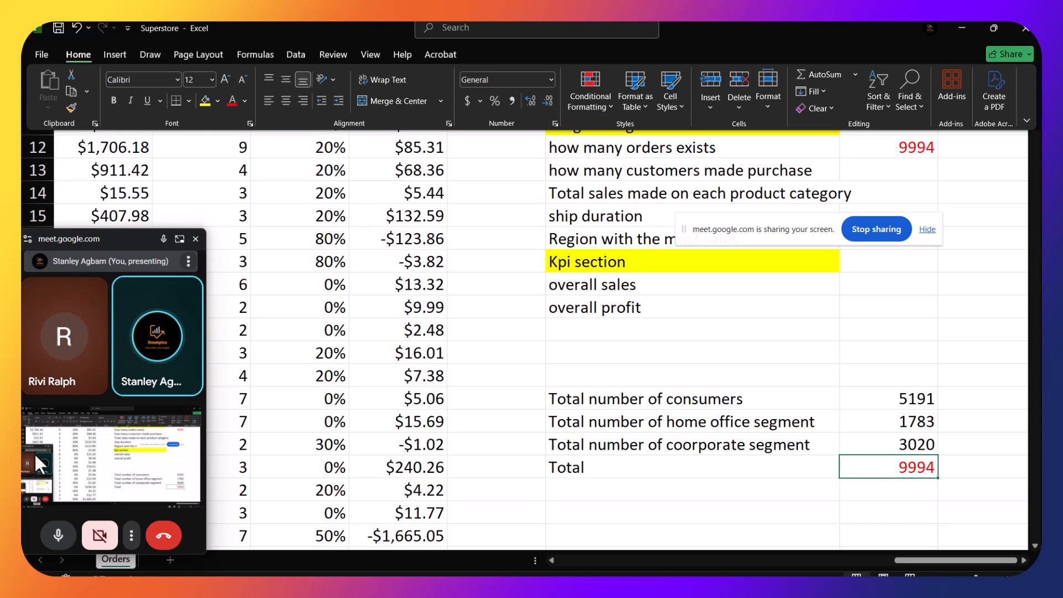
Compare the segment total with the order count in X12 and review the formula in X26
drag(125, 241, 330, 194)
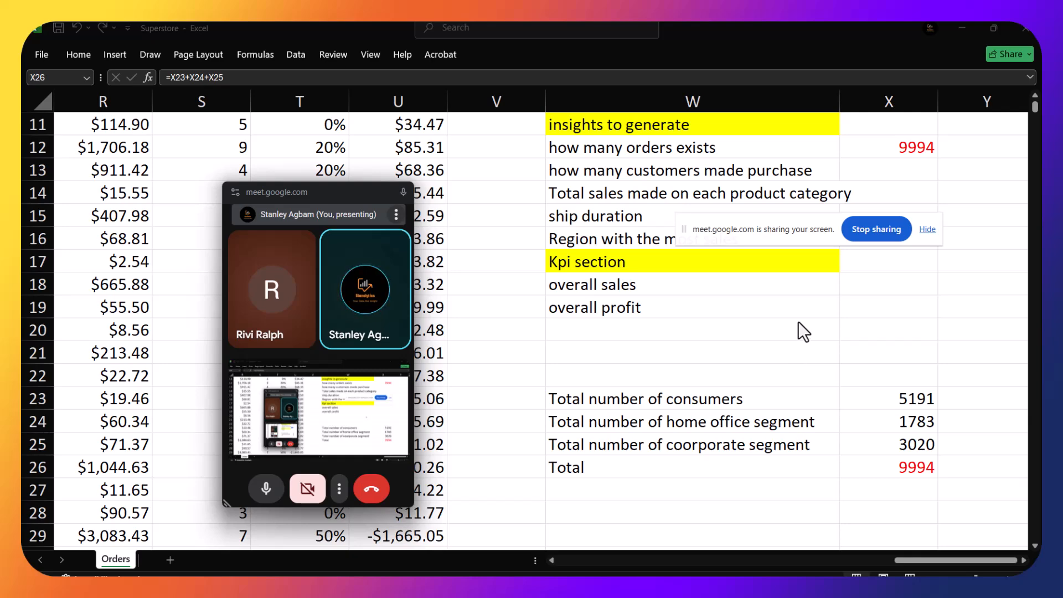
scroll(798, 323, up, 3)
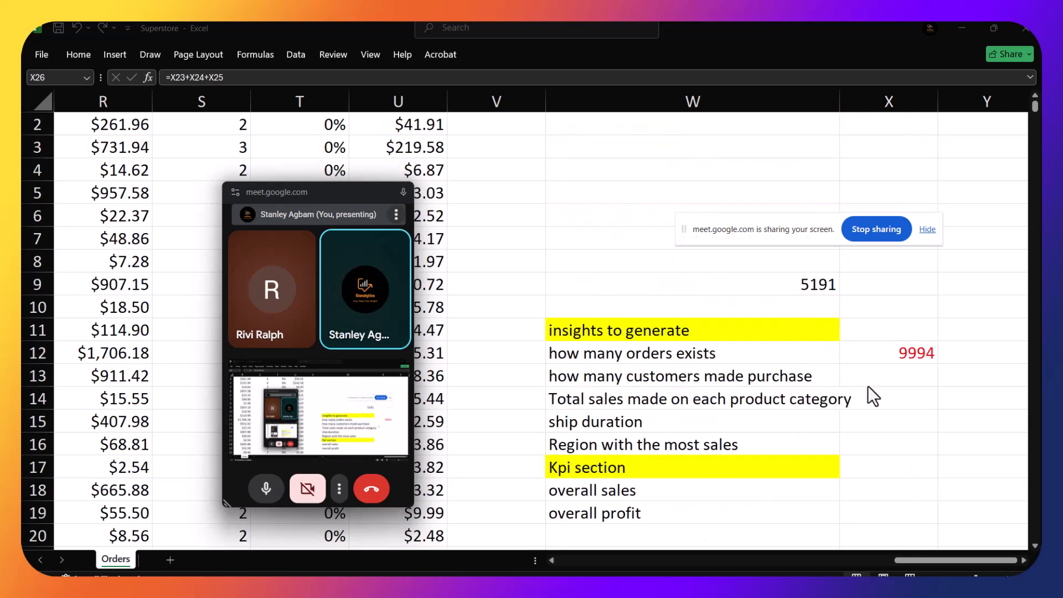
scroll(873, 378, down, 3)
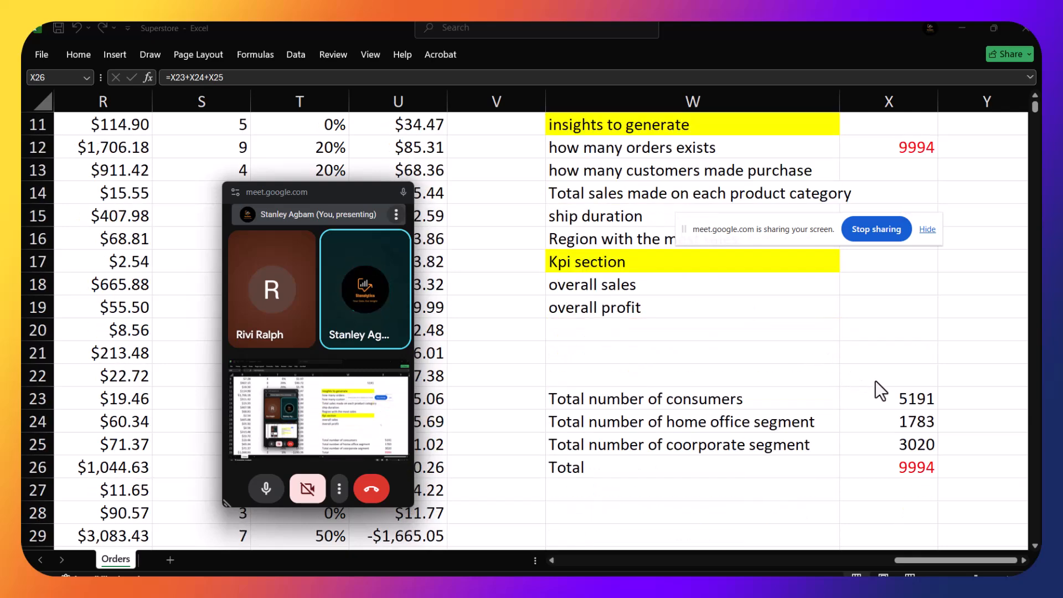
scroll(875, 380, up, 1)
scroll(876, 381, up, 1)
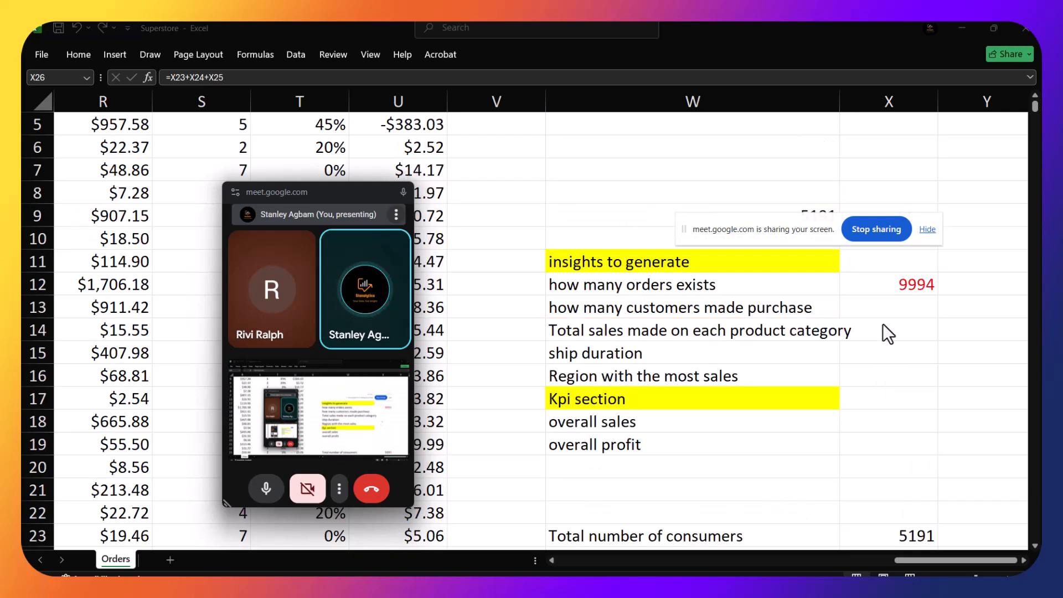
key(F2)
scroll(889, 360, down, 2)
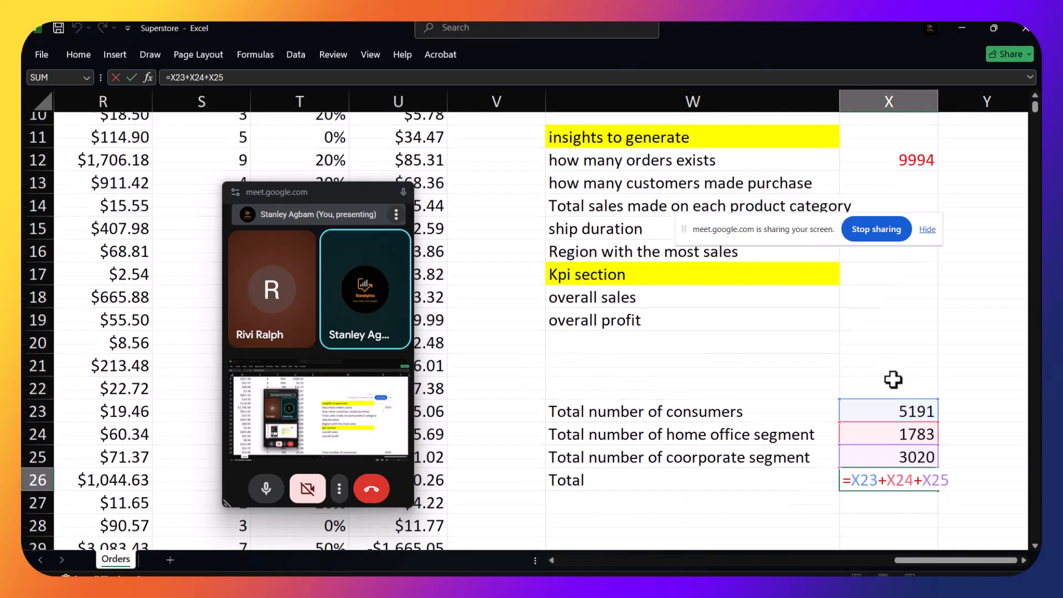
key(Return)
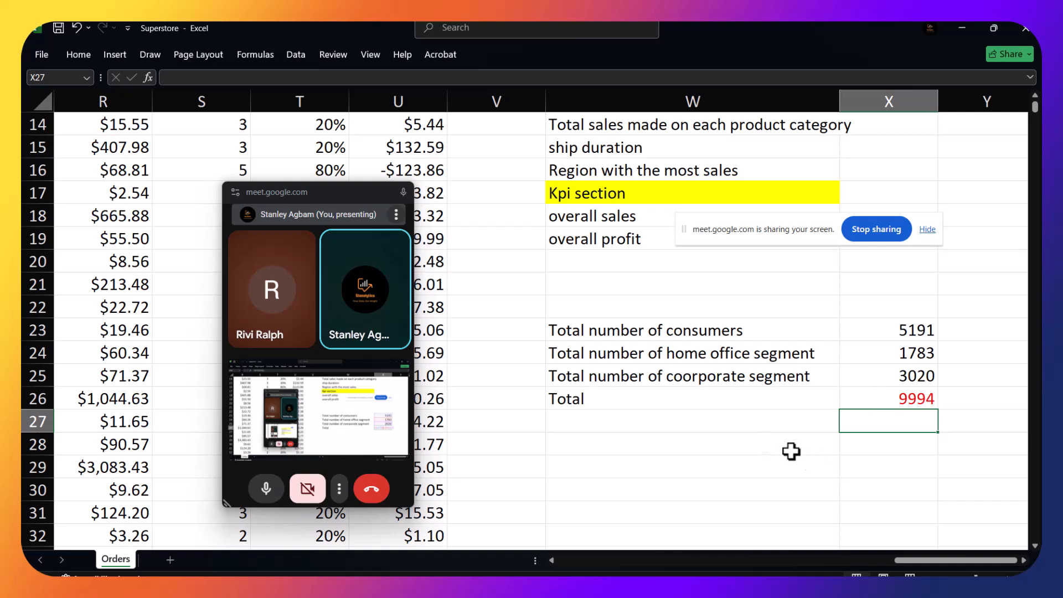
Reword the insight label in W13 to "how many consumer made purchase"
scroll(580, 393, down, 2)
scroll(613, 284, up, 4)
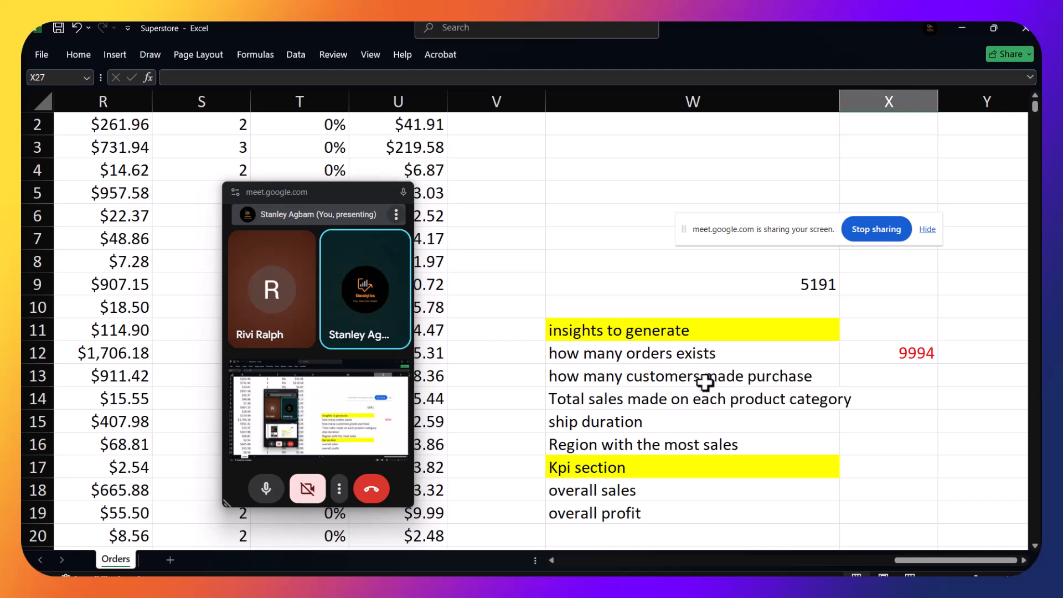
mouse_move(913, 562)
mouse_down()
mouse_move(857, 562)
mouse_move(905, 564)
mouse_up()
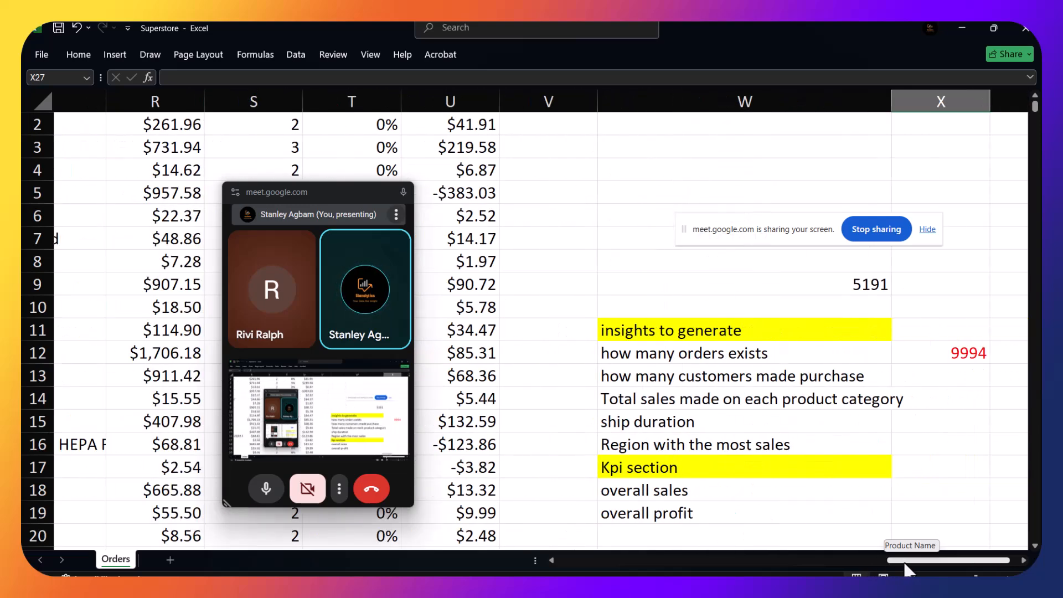
double_click(755, 376)
key(BackSpace)
key(BackSpace)
key(BackSpace)
key(BackSpace)
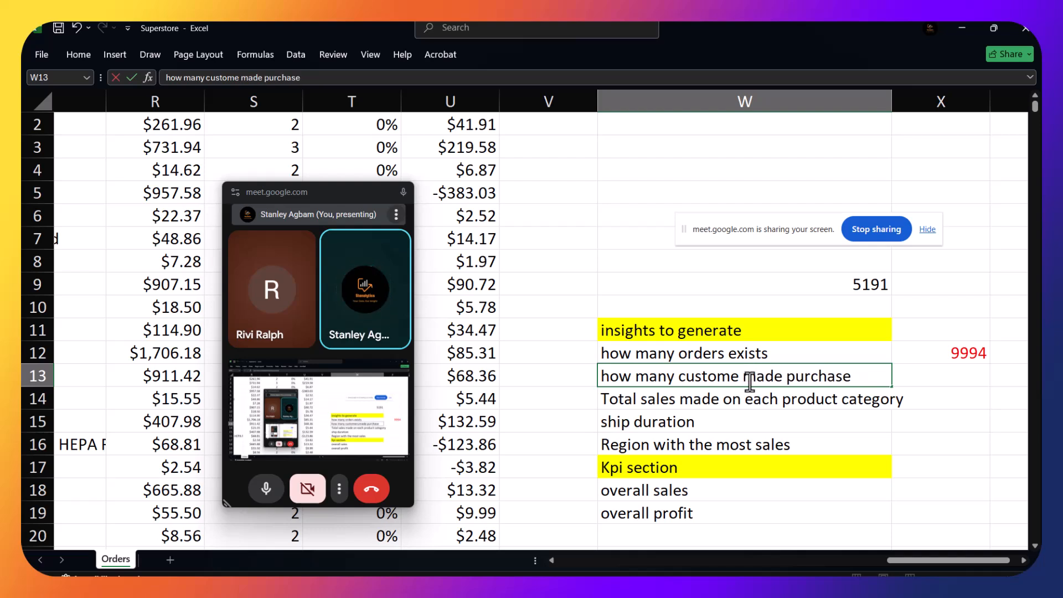
key(BackSpace)
key(BackSpace)
key(BackSpace)
text(onsu)
key(BackSpace)
text(r)
key(Return)
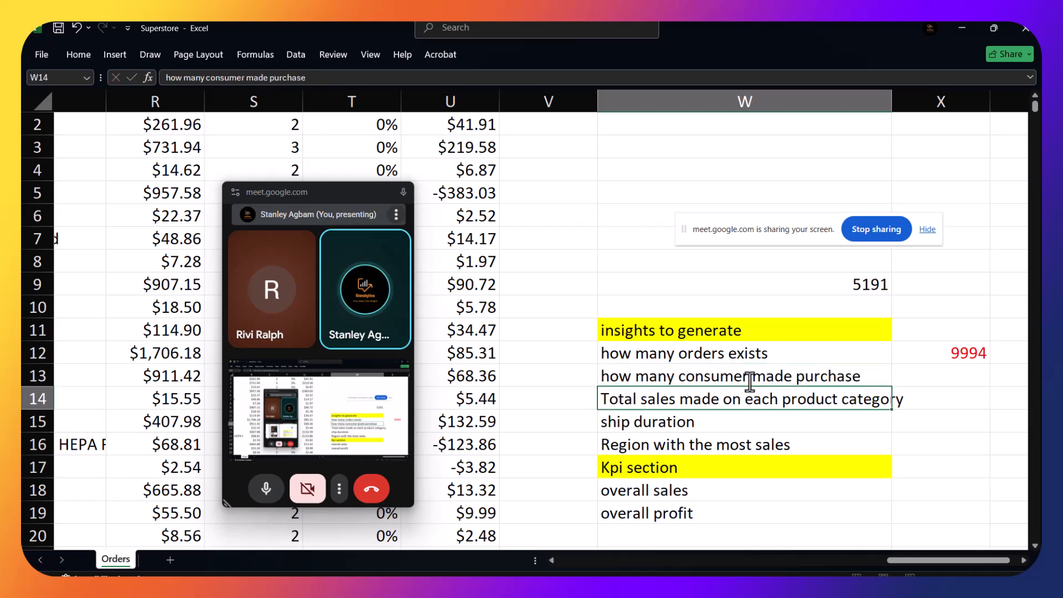
Examine the segment counts in rows 23 to 26 alongside the list of insights to generate
scroll(746, 406, down, 2)
scroll(747, 406, down, 5)
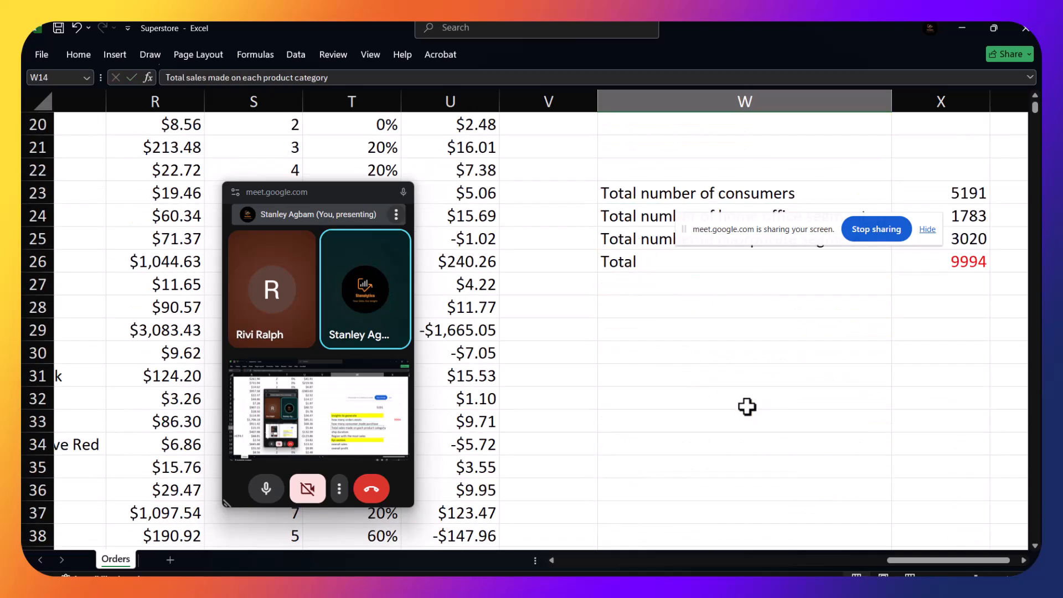
scroll(747, 407, up, 4)
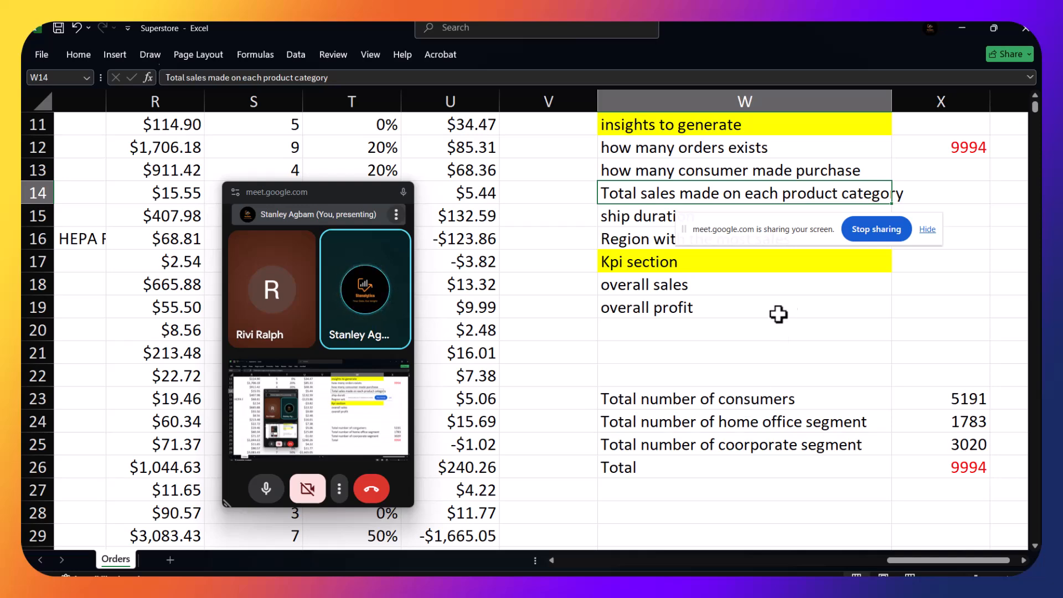
scroll(766, 318, down, 3)
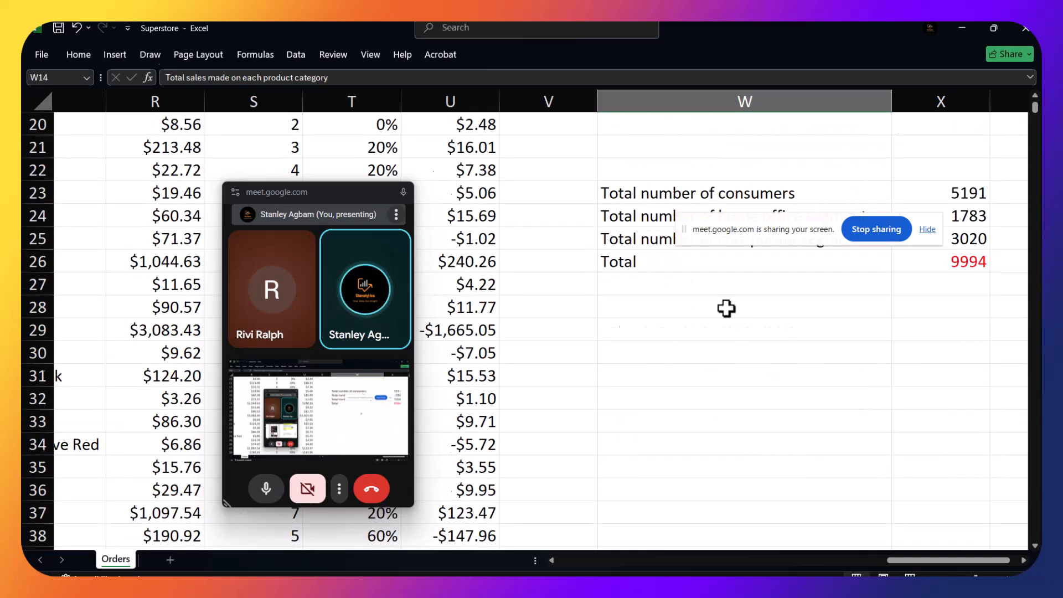
scroll(726, 309, up, 2)
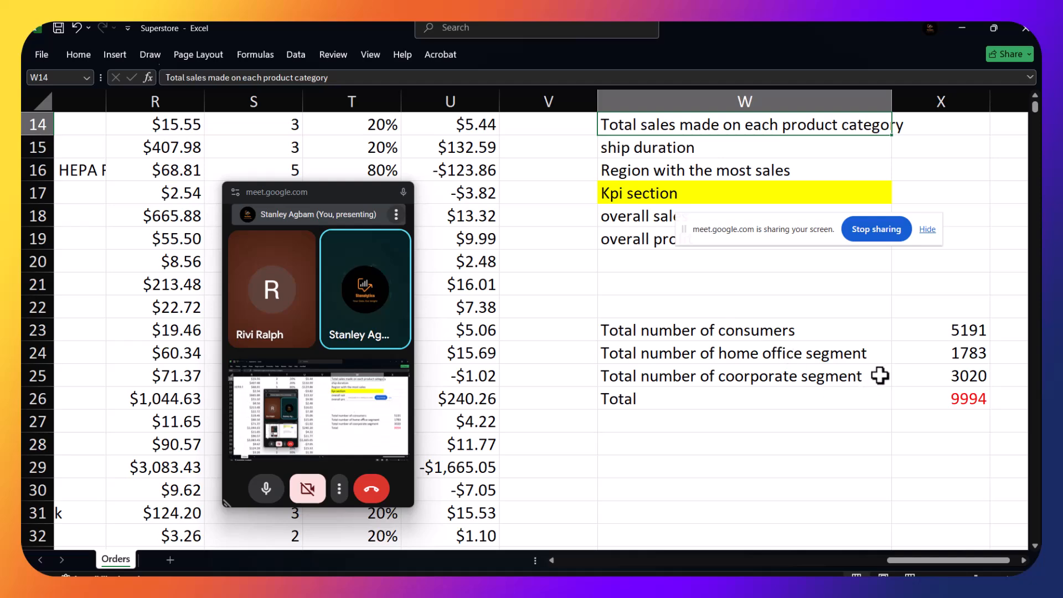
scroll(878, 373, up, 3)
scroll(879, 373, up, 2)
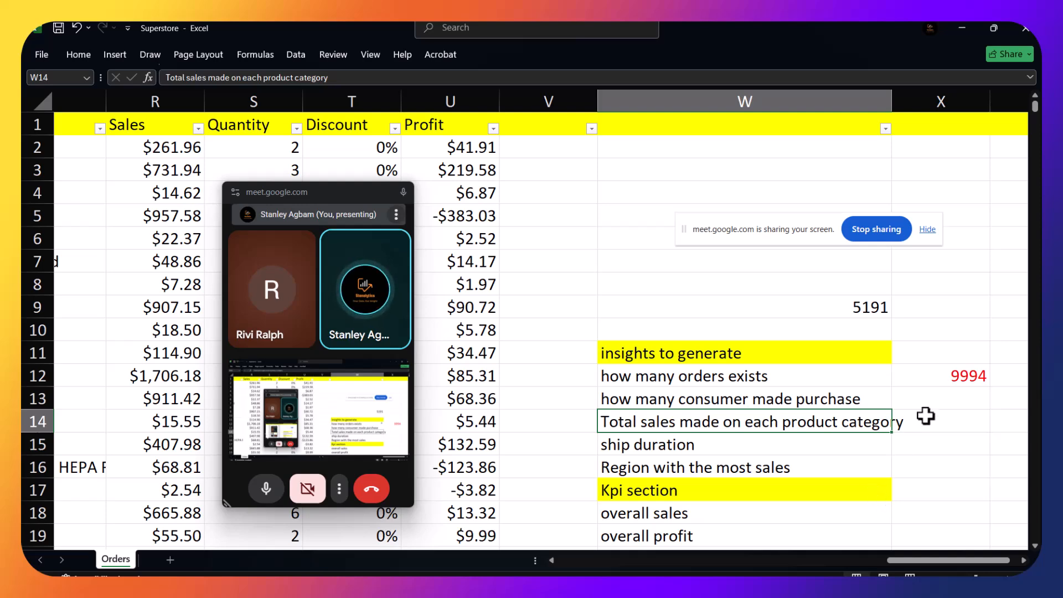
scroll(925, 417, down, 5)
scroll(677, 297, up, 4)
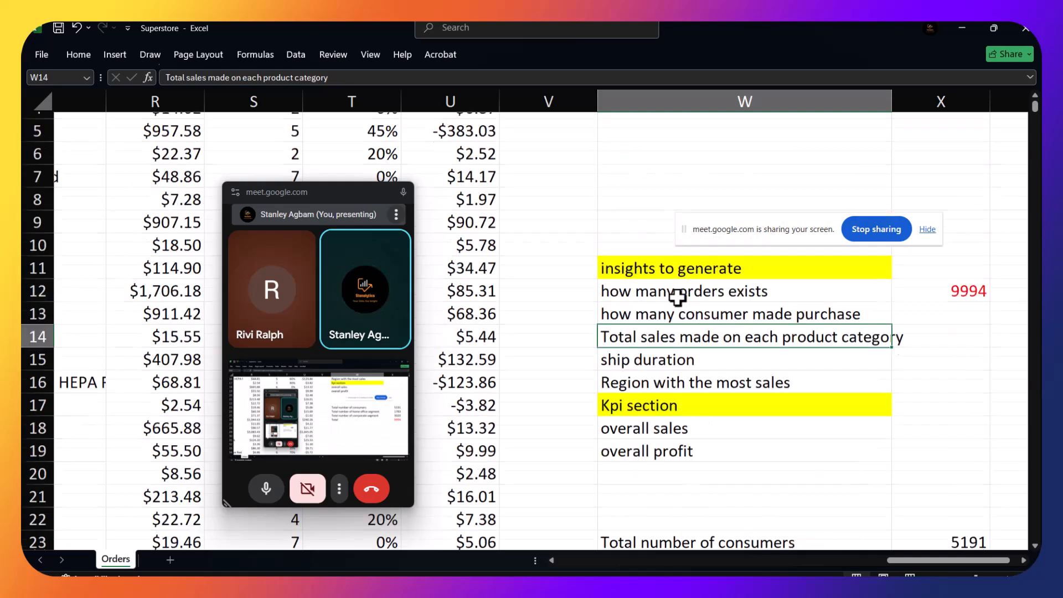
Begin a COUNTIFS formula in X13, beside the question about how many consumers made a purchase
click(932, 328)
text(=)
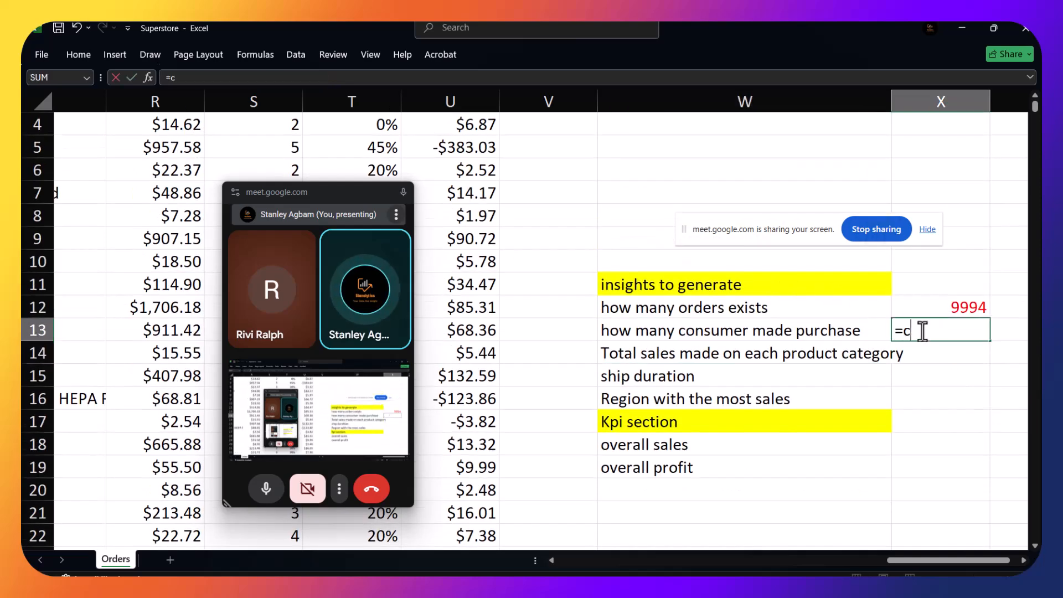
text(countof)
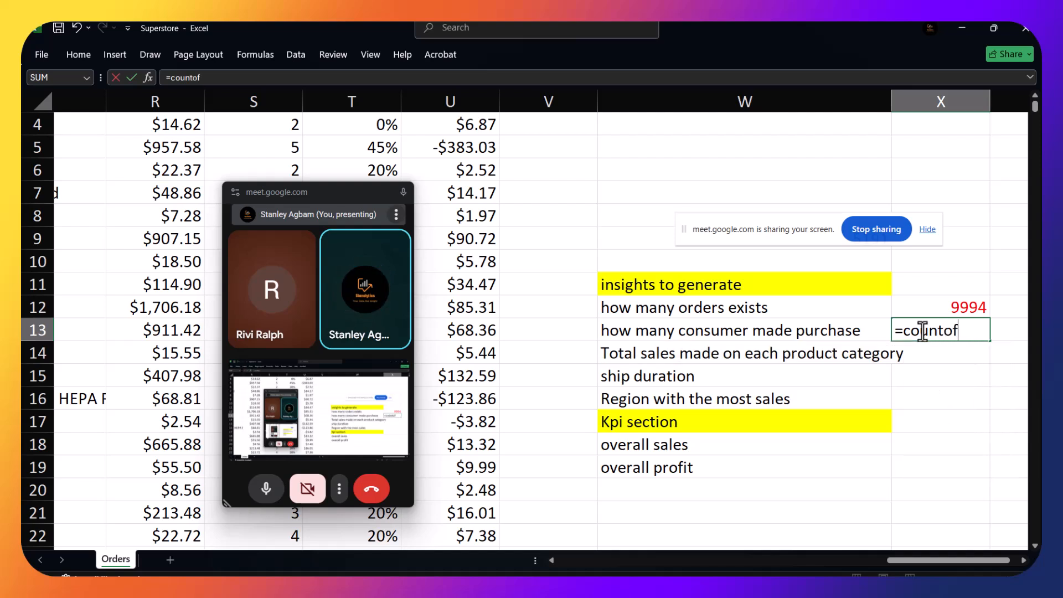
key(BackSpace)
key(BackSpace)
text(ifs()
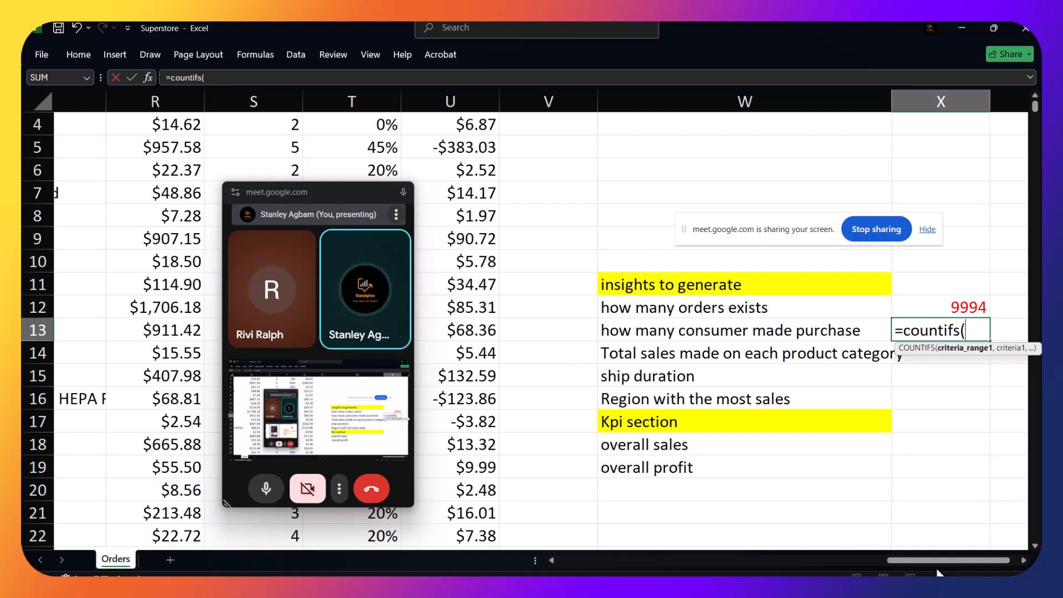
Give the COUNTIFS formula the Segment range H2:H9995 and the Consumer cell H9985 as its first range and criterion
drag(935, 558, 560, 474)
scroll(691, 344, up, 1)
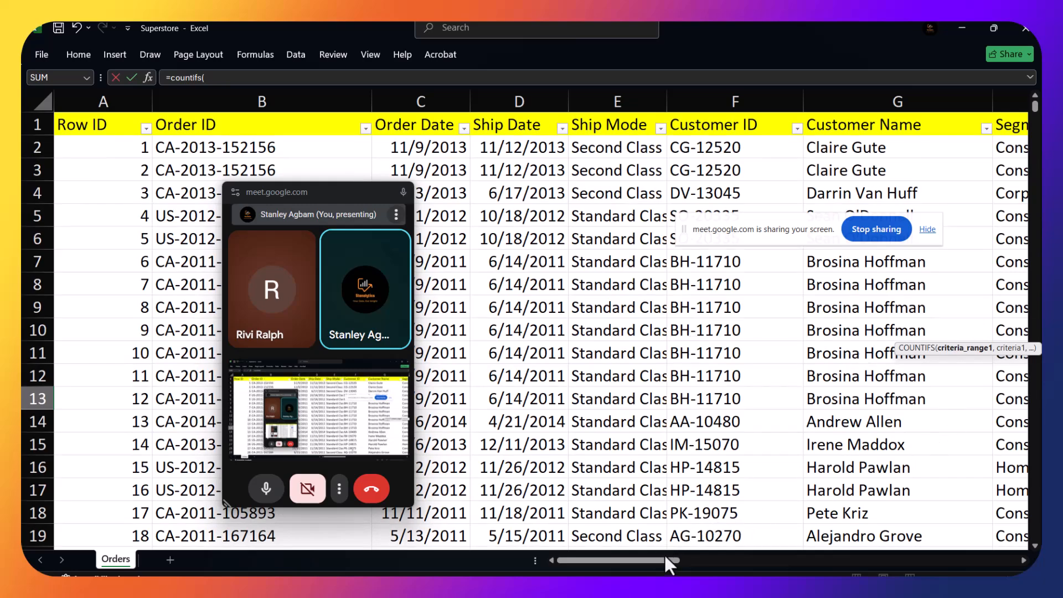
drag(663, 558, 692, 559)
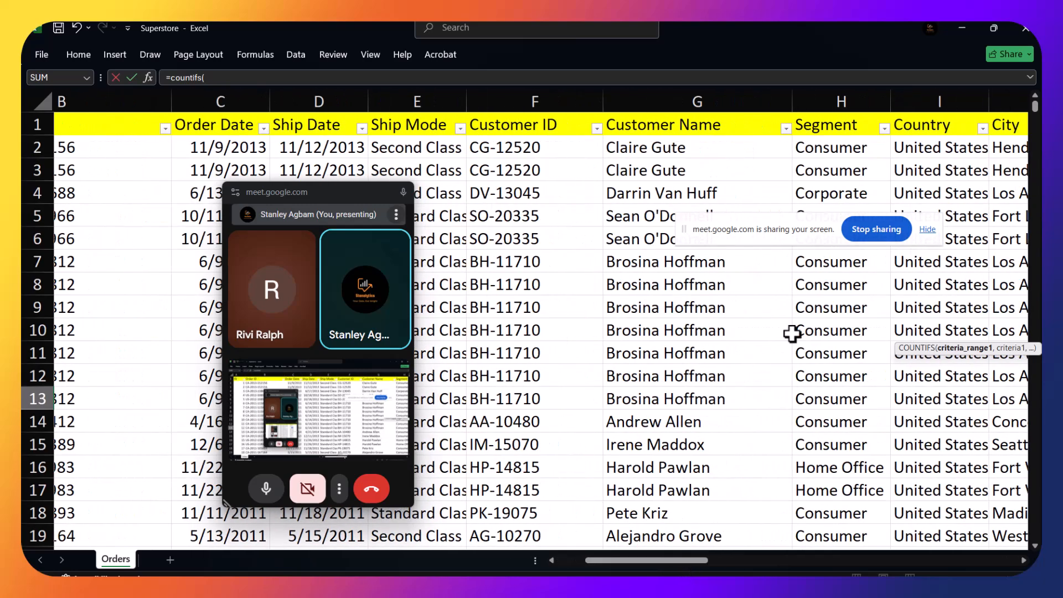
click(860, 151)
key(ctrl+shift+Down)
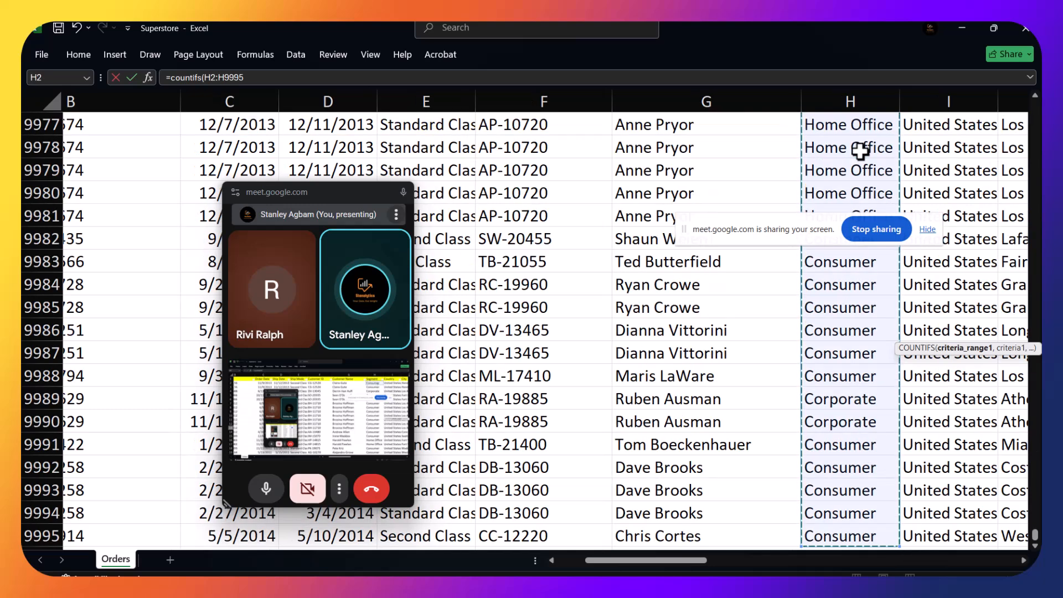
text(,)
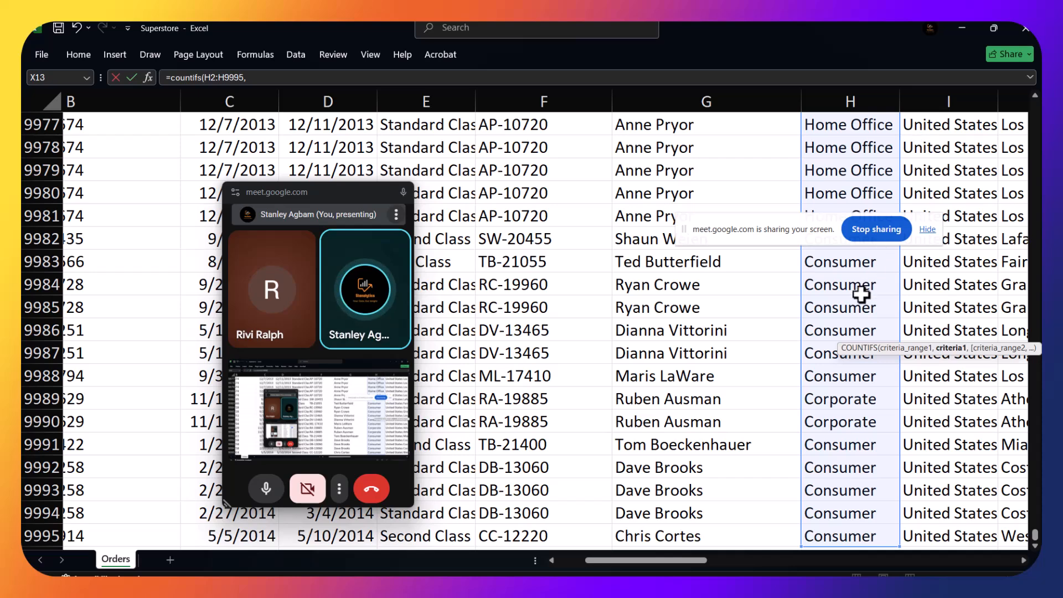
click(851, 307)
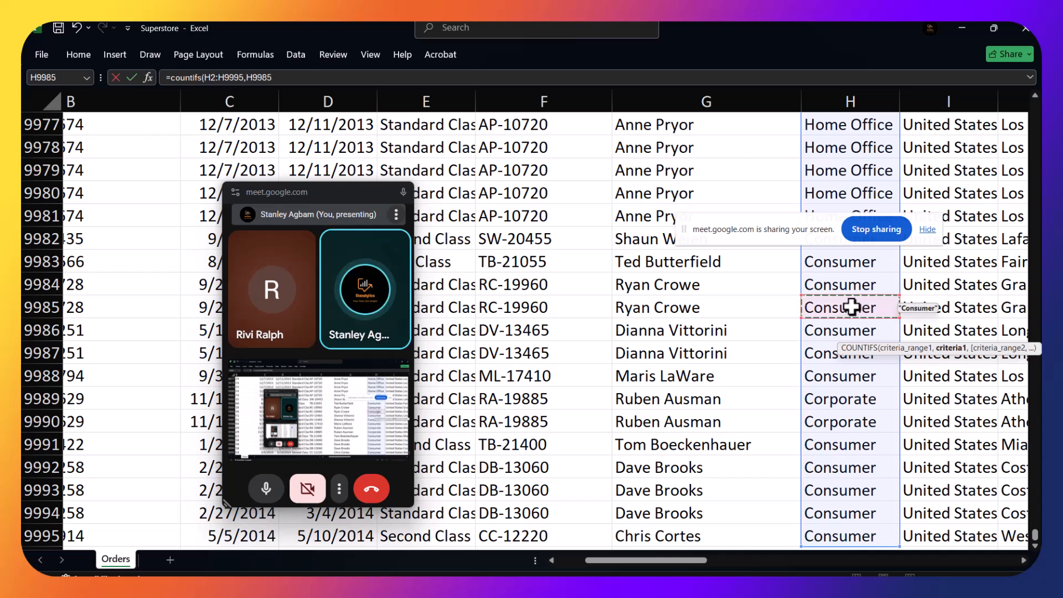
text(,)
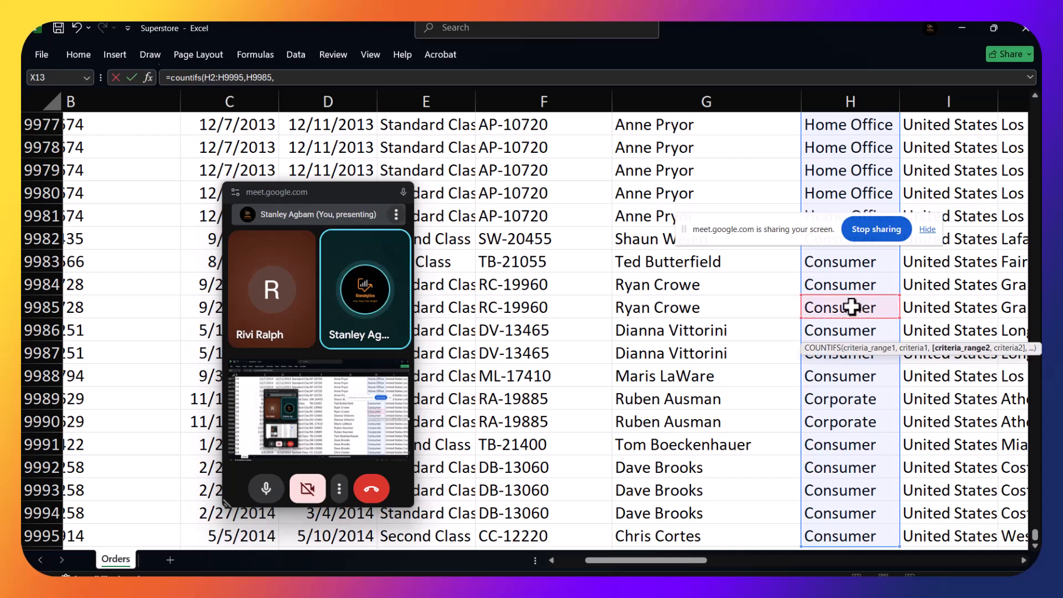
Add the Profit range U2:U9995 as the second criteria range of the COUNTIFS formula
drag(696, 559, 922, 559)
scroll(787, 371, up, 16)
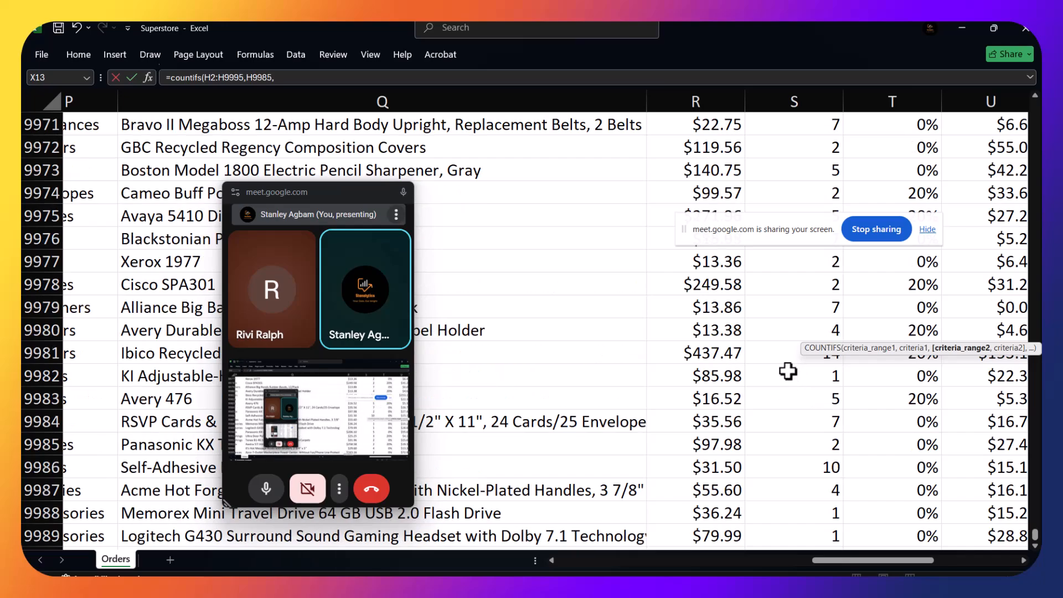
drag(1034, 535, 1011, 96)
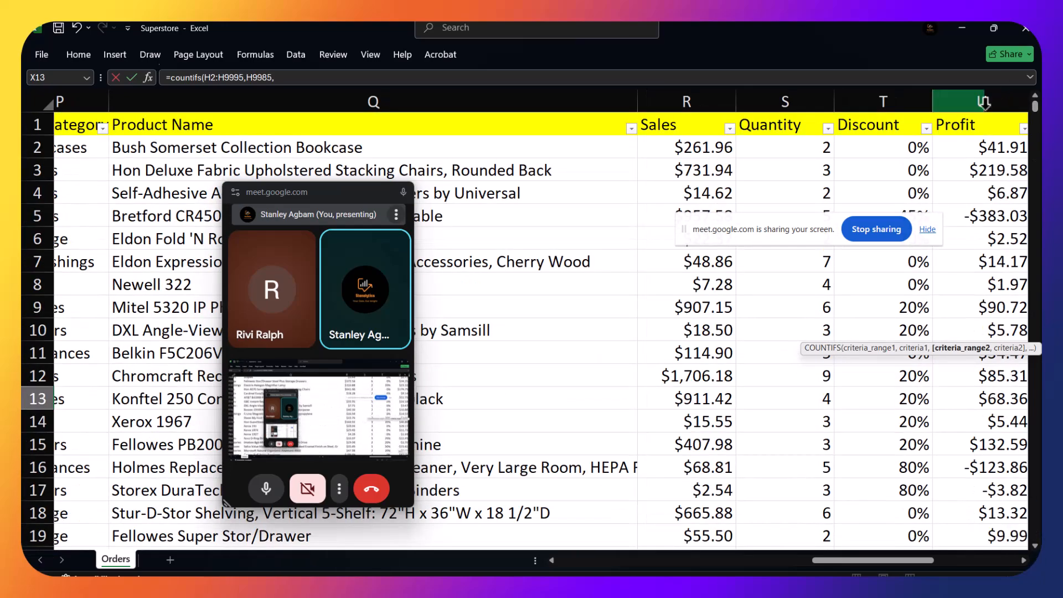
drag(886, 557, 923, 559)
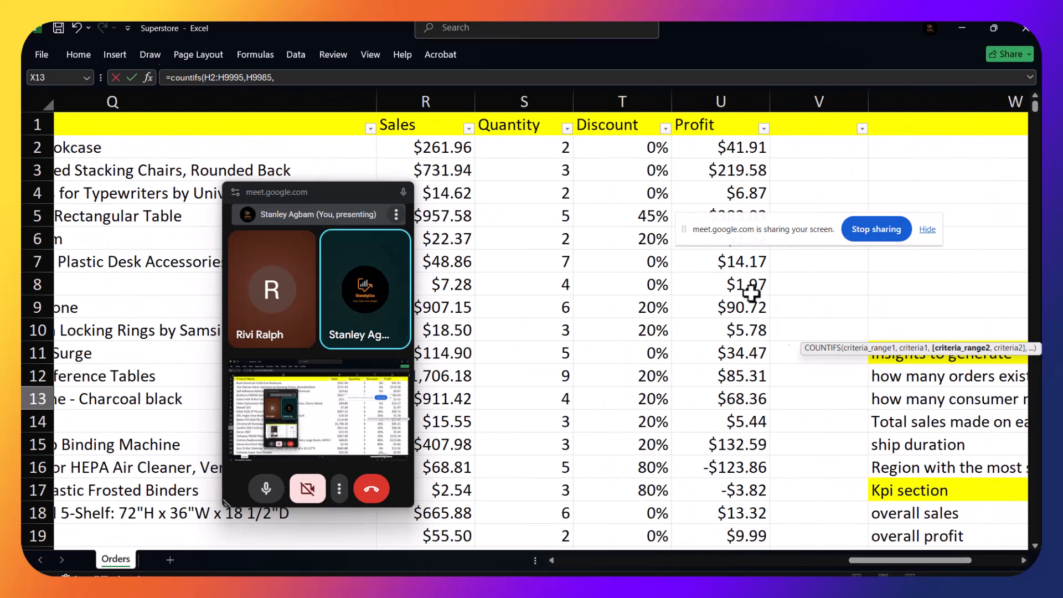
click(726, 150)
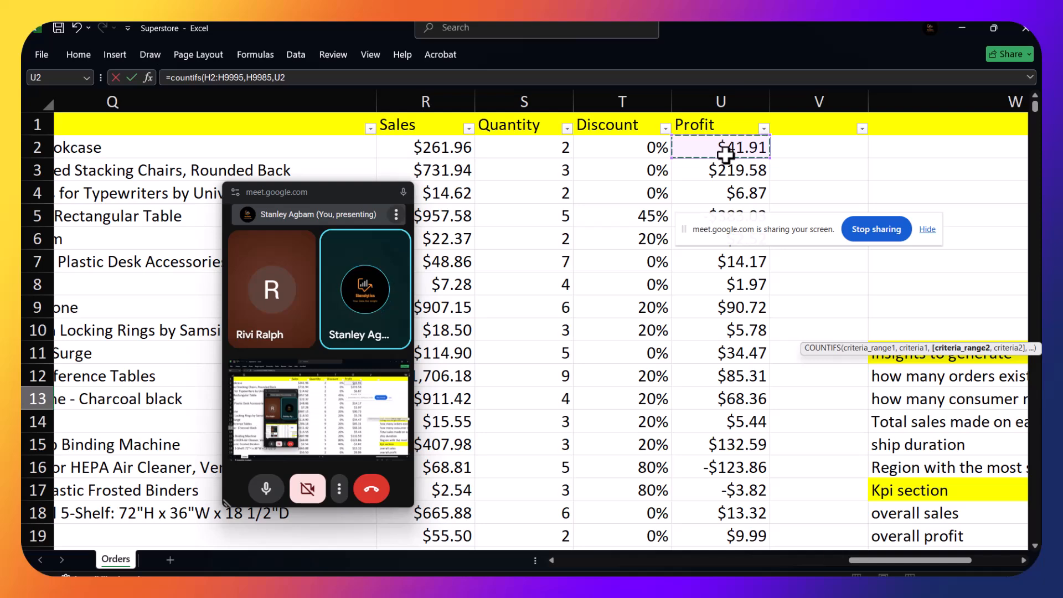
key(ctrl+shift+Down)
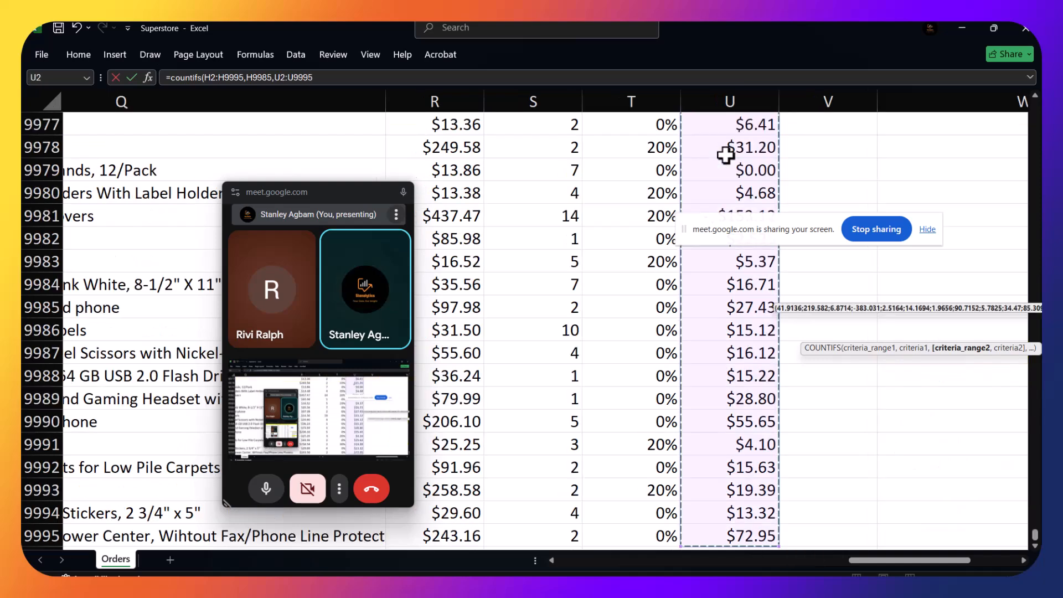
text(,)
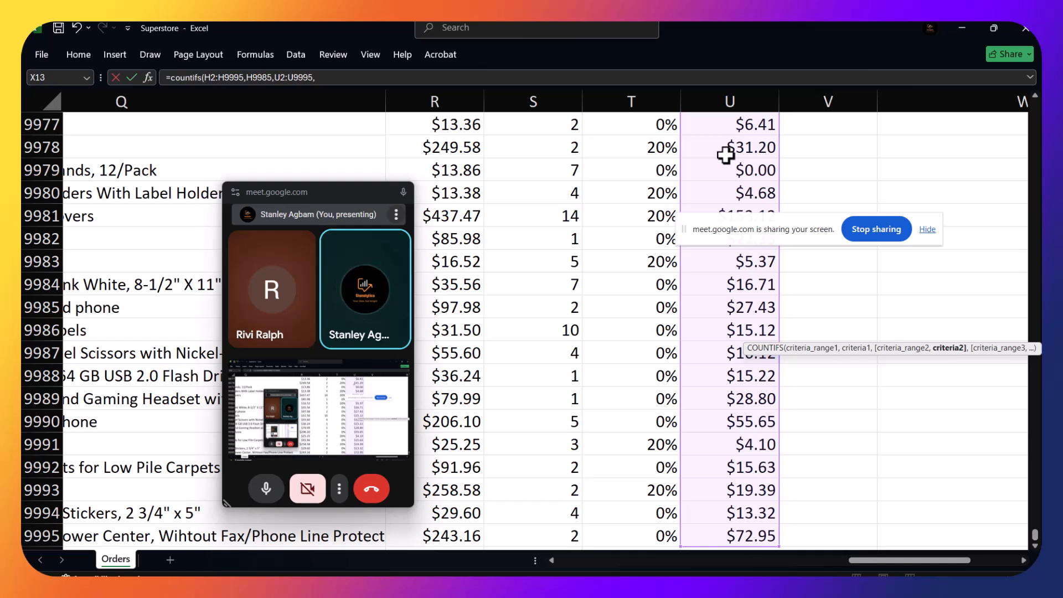
Complete the COUNTIFS formula in X13 with ">0" as the criterion for the Profit range
click(338, 76)
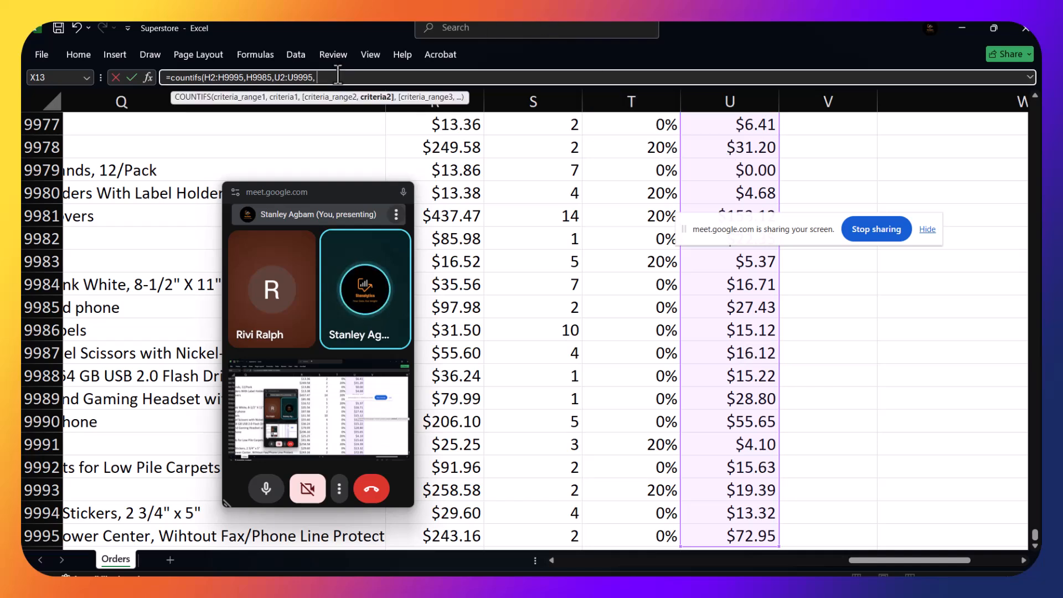
text(")
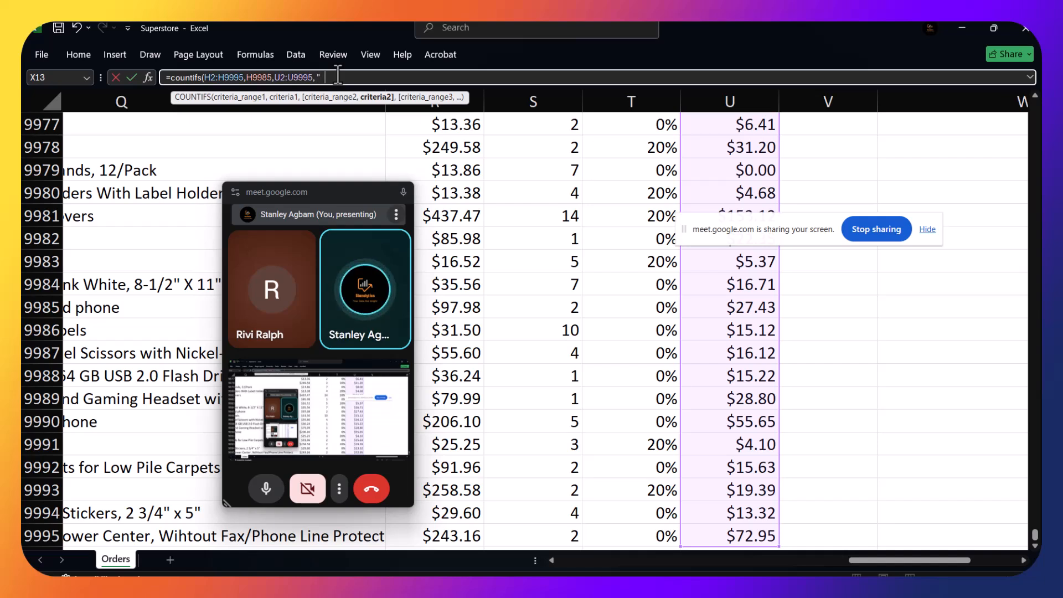
text(>0"))
key(Return)
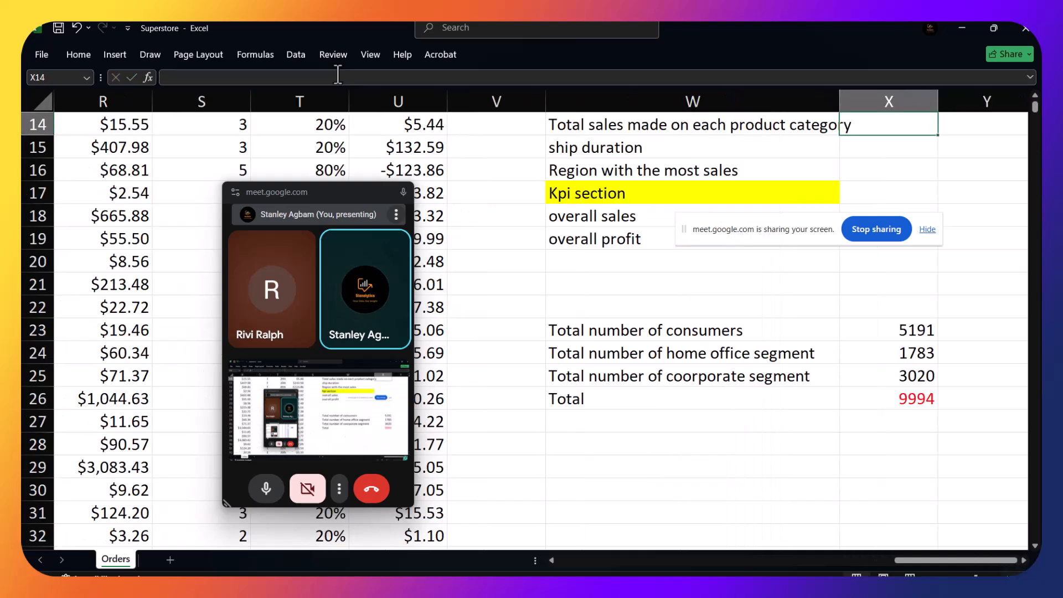
Review the COUNTIFS formula in X13 and compare its result with the total number of consumers in X23
scroll(830, 360, up, 4)
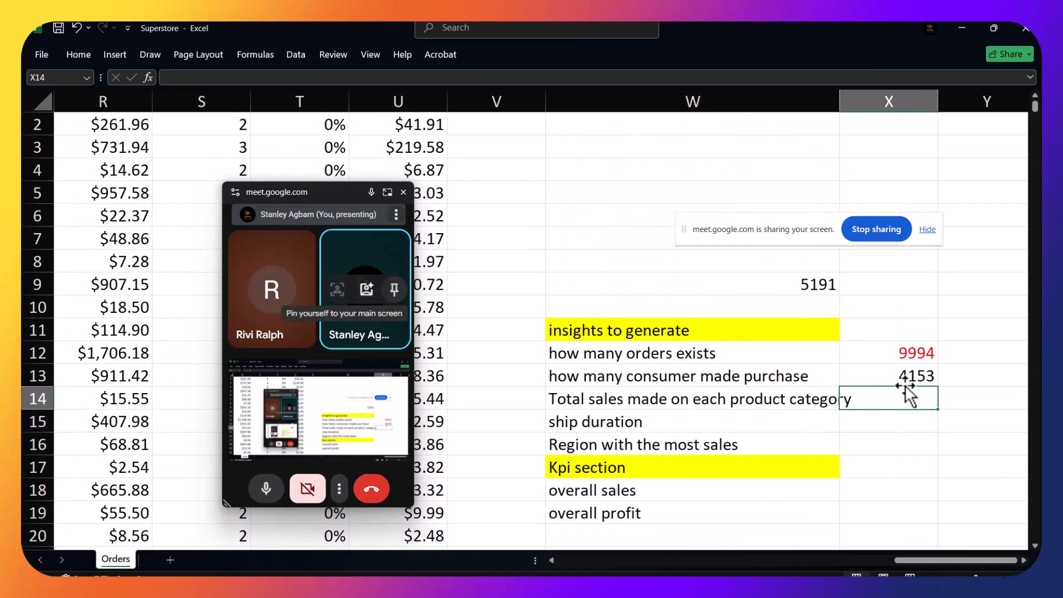
double_click(906, 378)
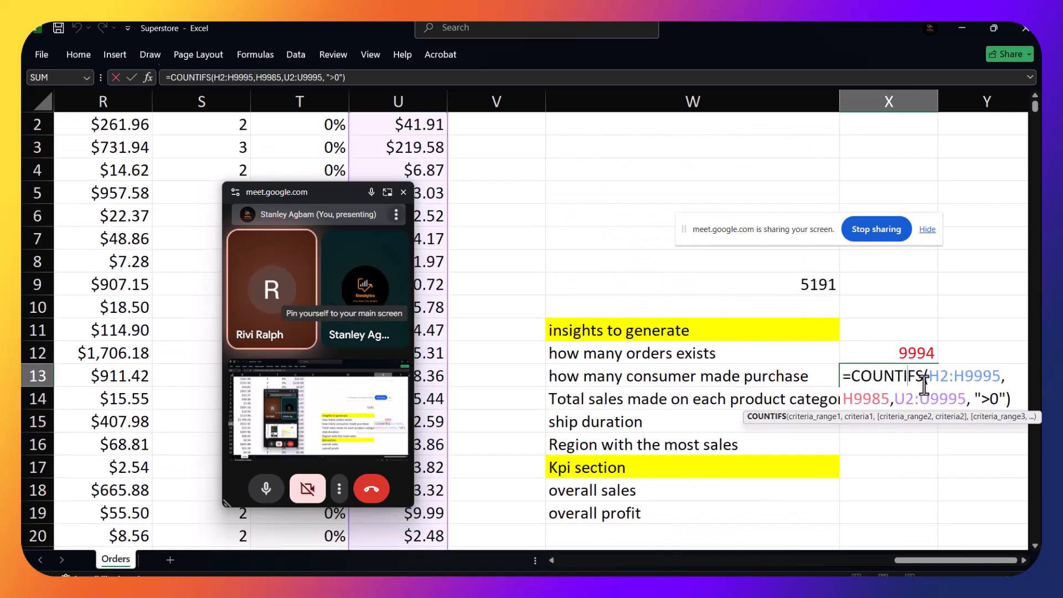
key(Return)
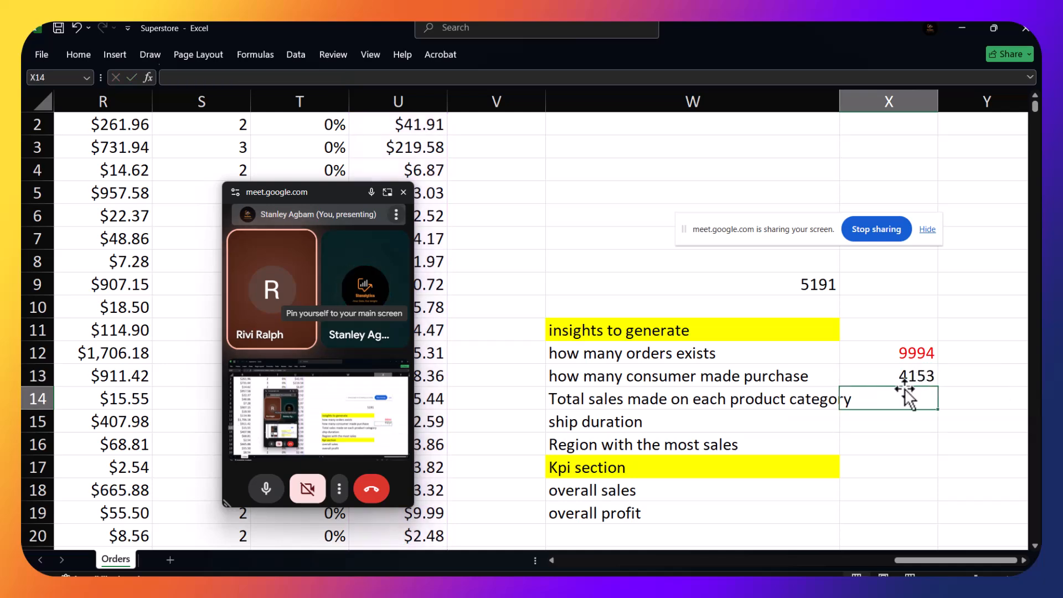
scroll(907, 421, down, 5)
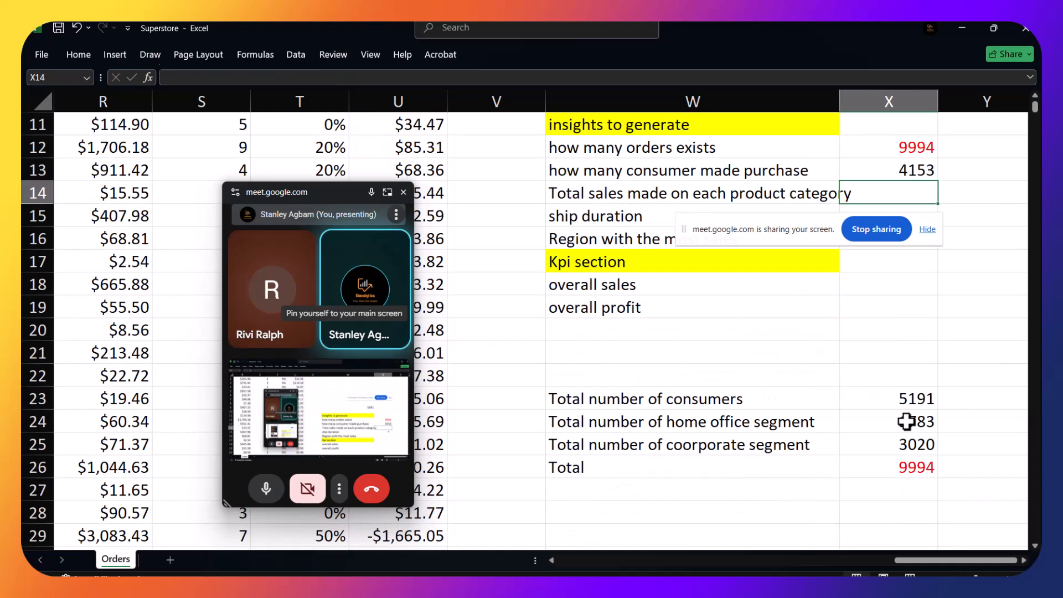
scroll(907, 422, up, 5)
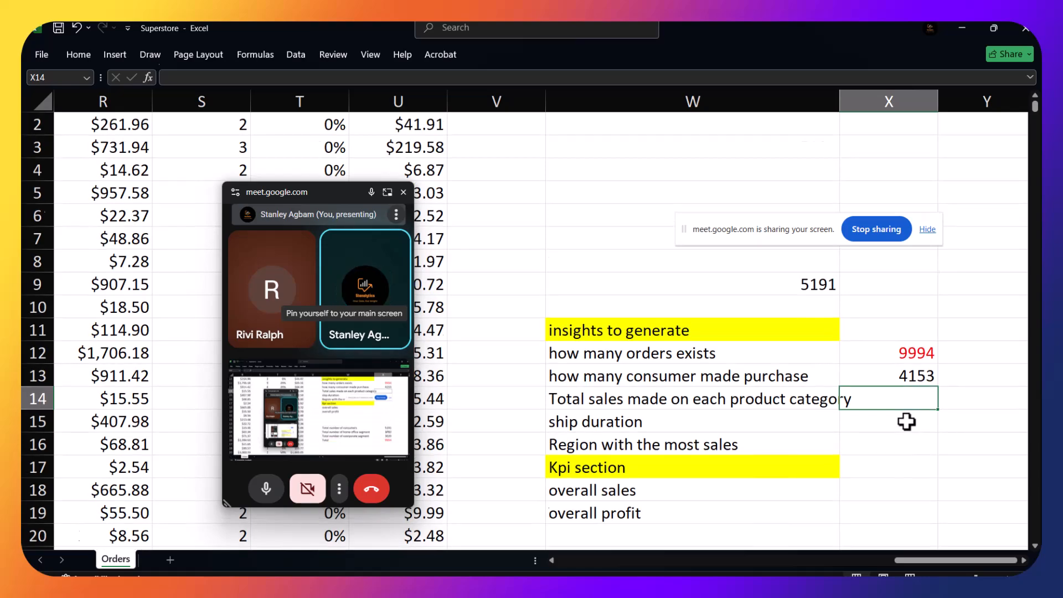
scroll(907, 422, down, 6)
scroll(906, 422, up, 5)
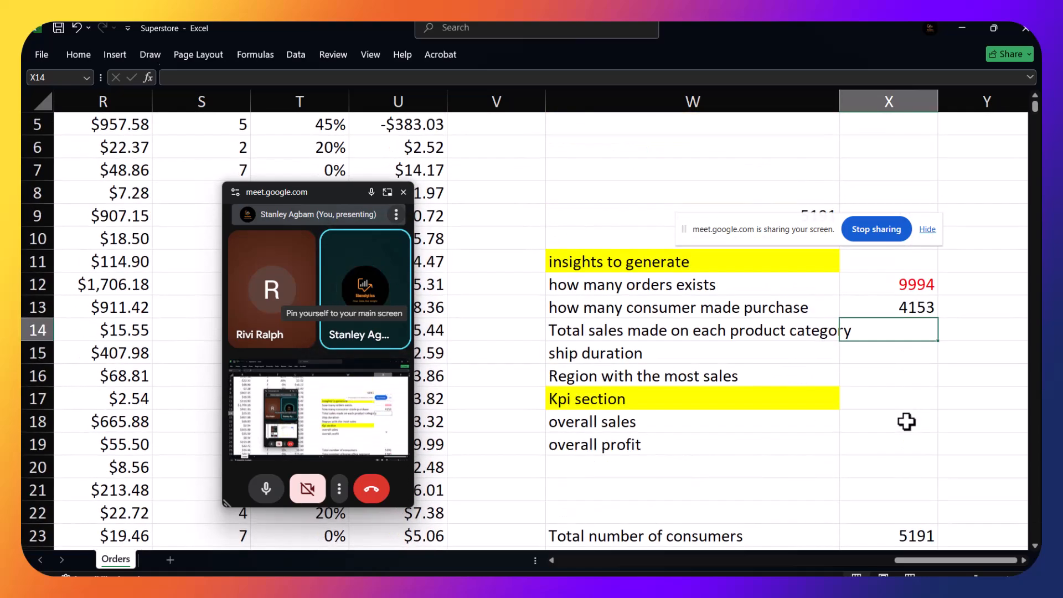
scroll(906, 420, down, 2)
scroll(906, 421, down, 2)
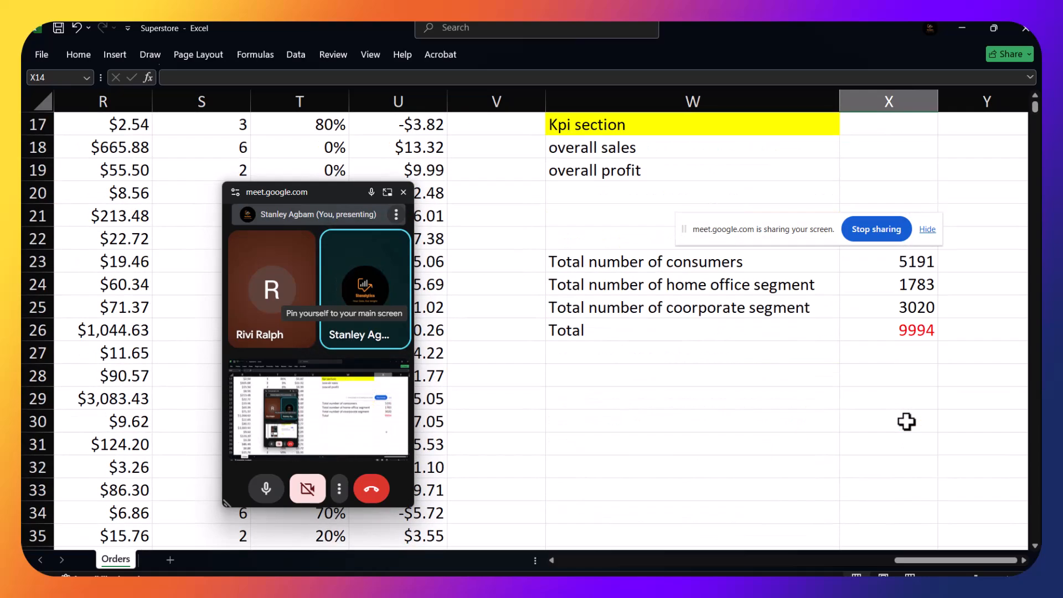
Recheck the COUNTIFS formula in X13 against the segment totals and the list of insights on the Orders sheet
scroll(907, 422, up, 3)
scroll(906, 422, down, 2)
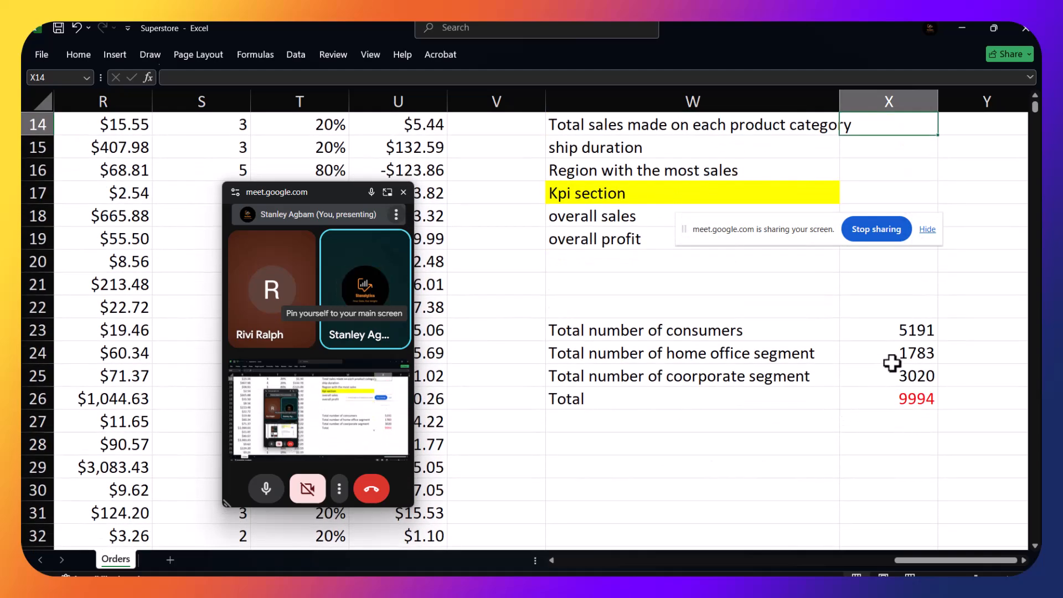
scroll(912, 343, up, 4)
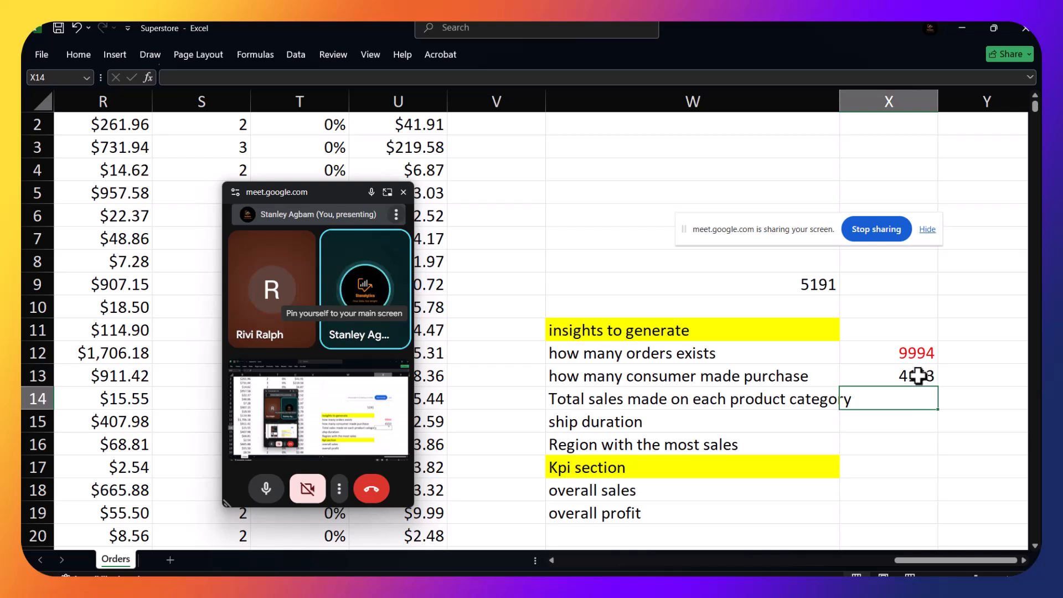
click(916, 375)
double_click(916, 374)
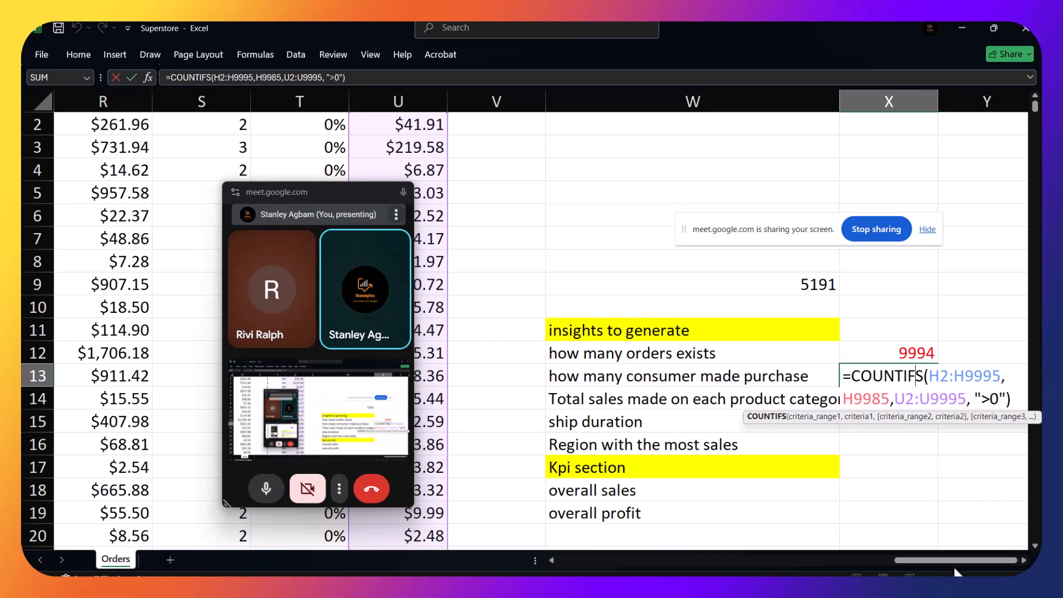
click(920, 428)
key(Return)
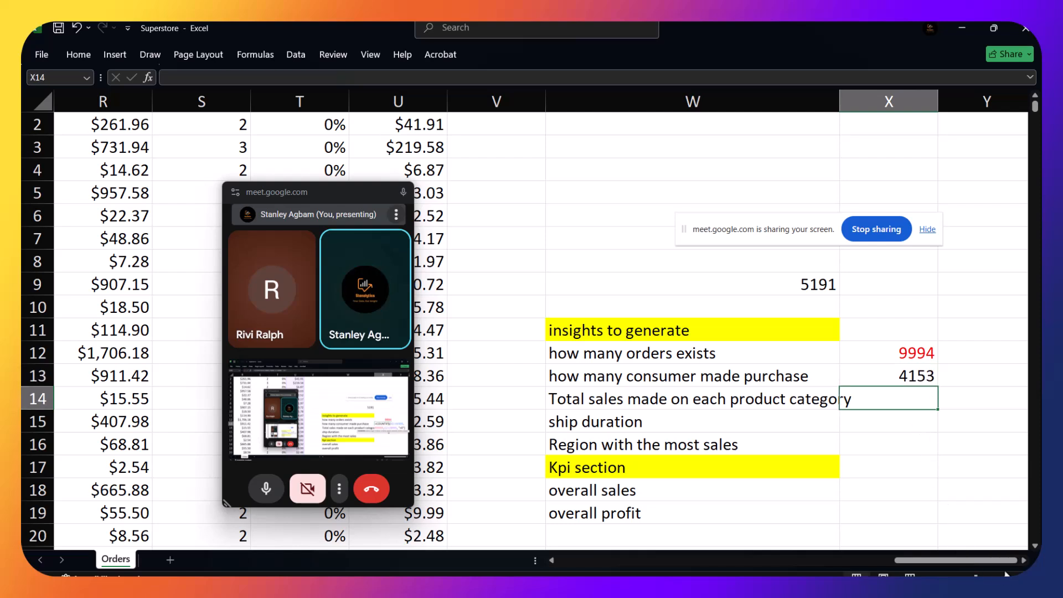
ctrl+scroll(919, 441, up, 5)
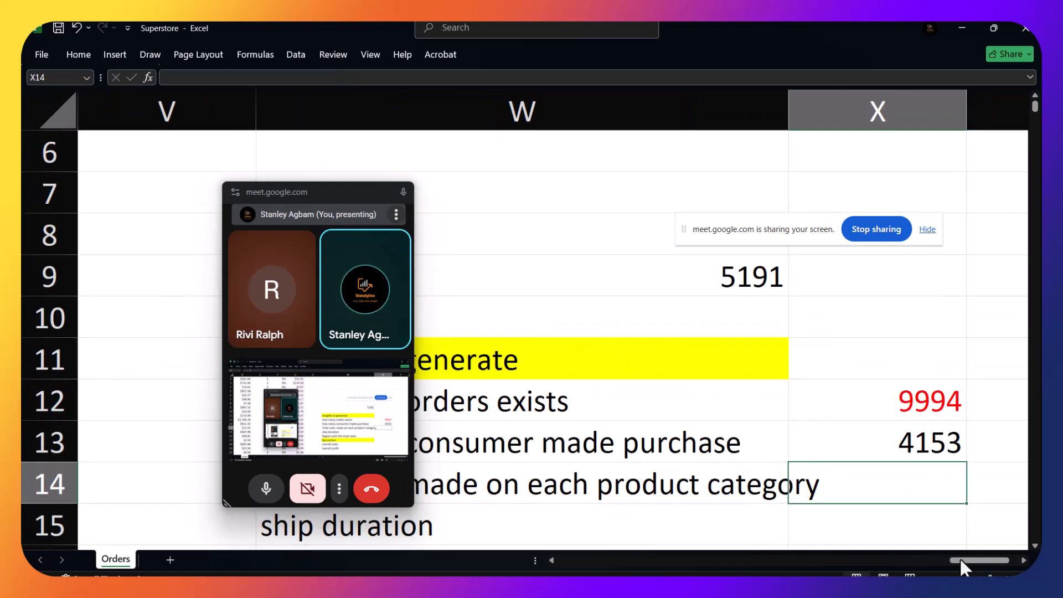
double_click(919, 441)
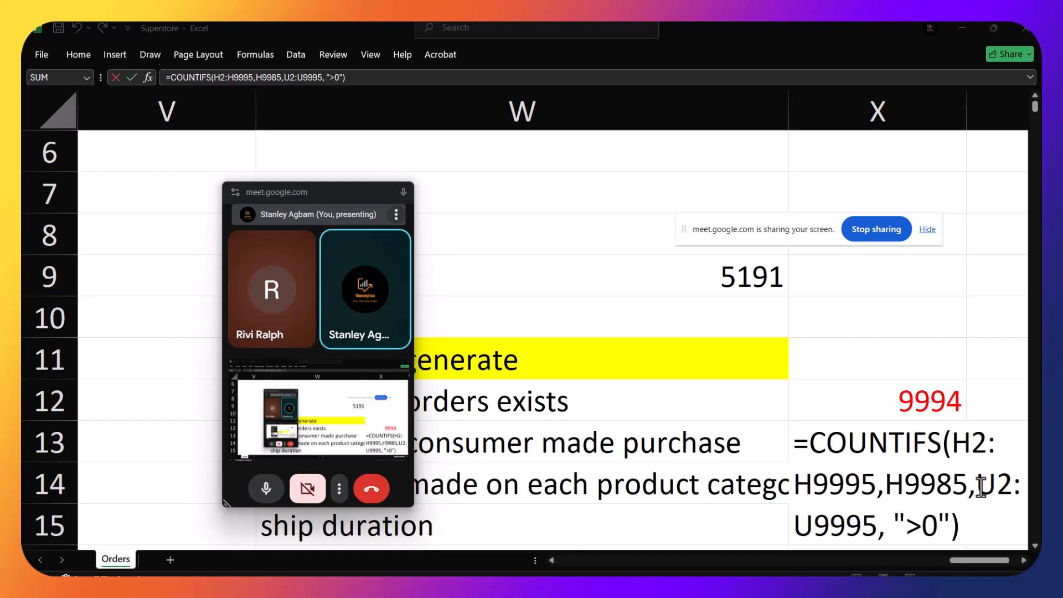
double_click(961, 522)
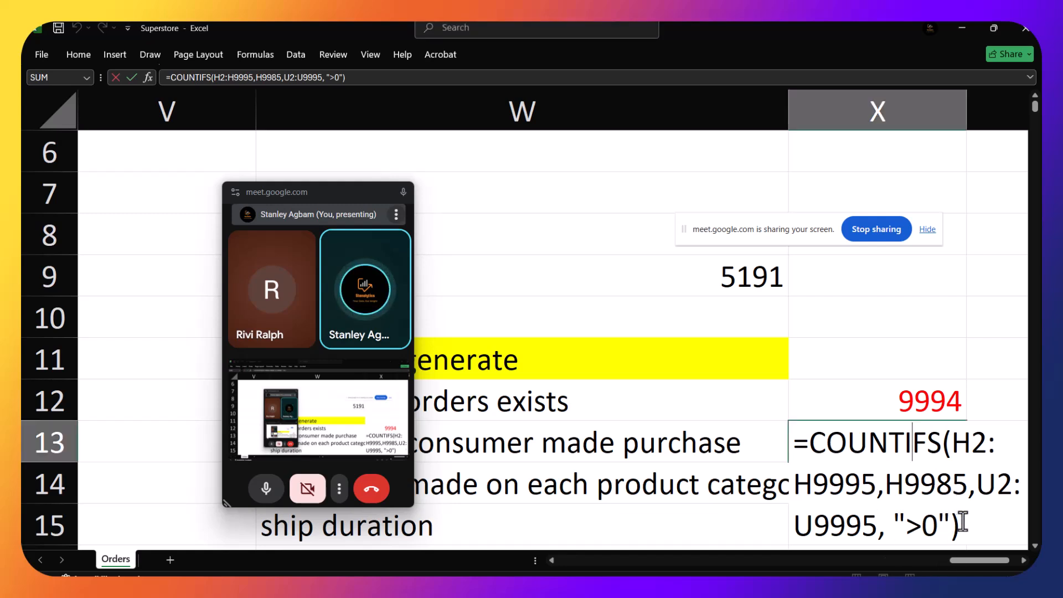
key(Return)
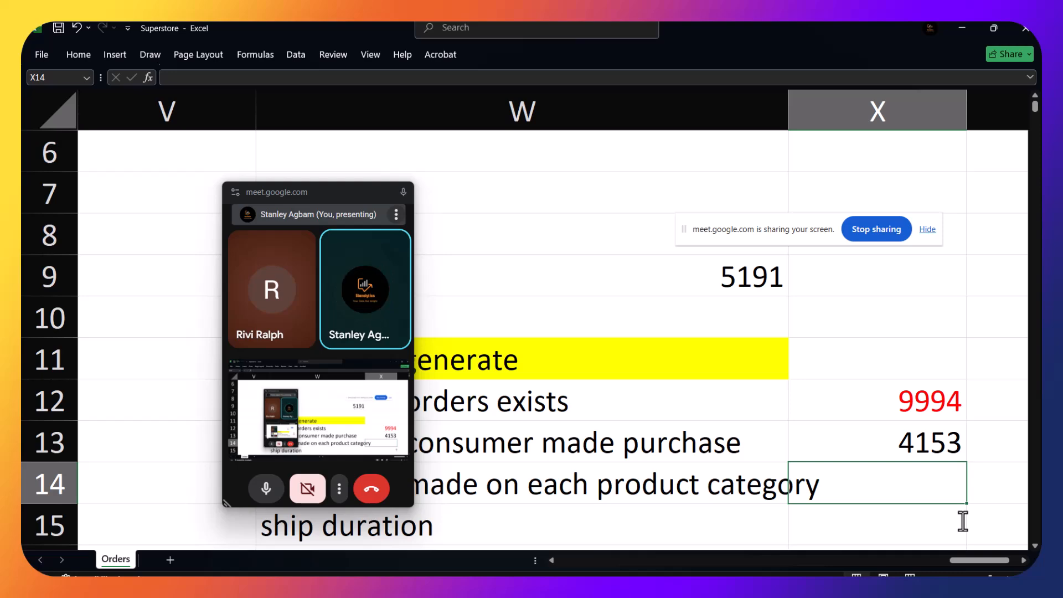
drag(990, 576, 974, 575)
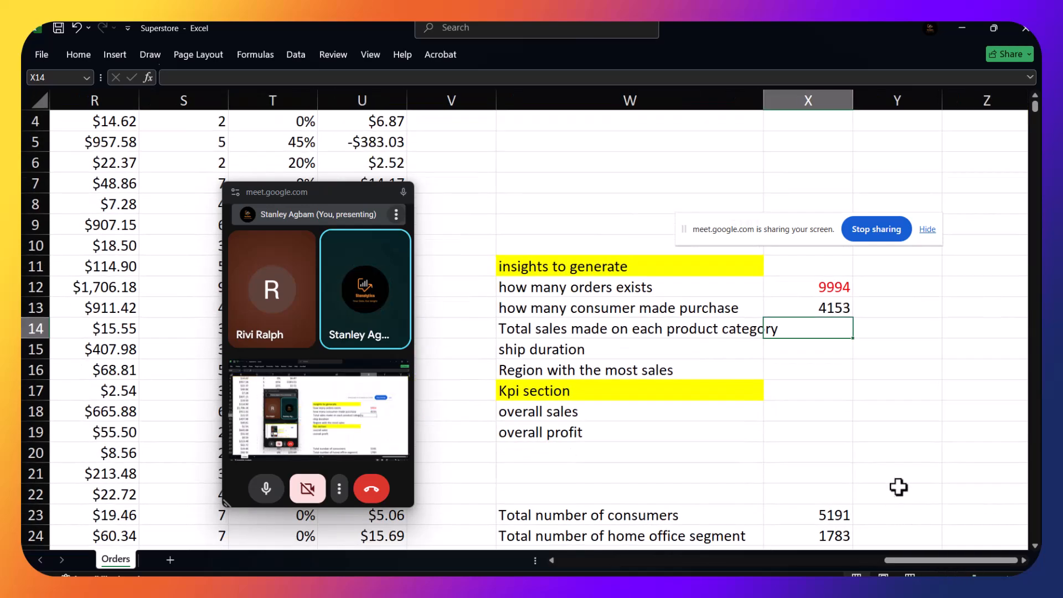
scroll(897, 488, down, 1)
scroll(898, 486, up, 2)
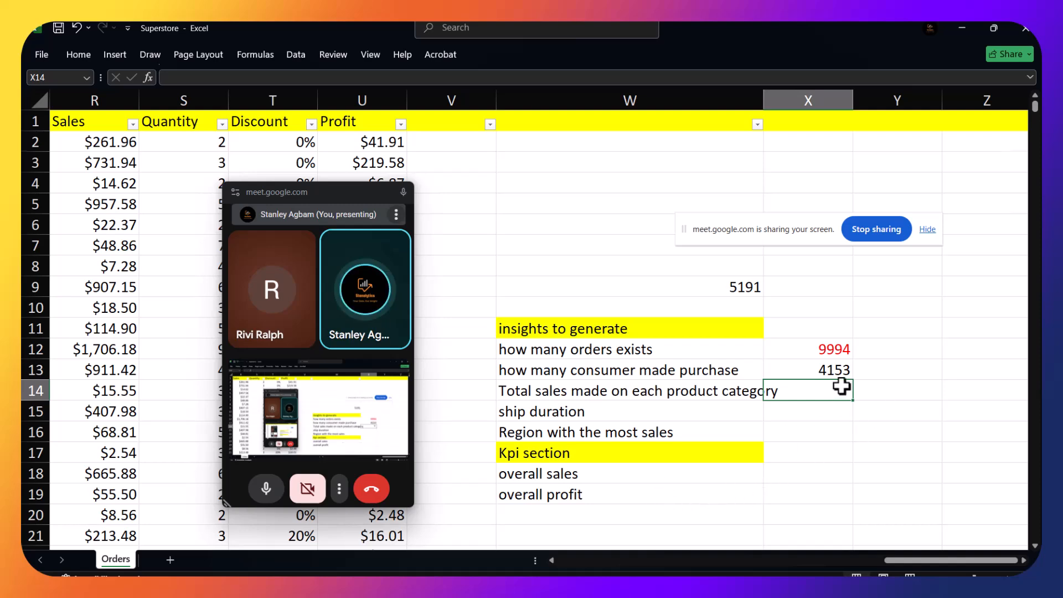
scroll(842, 386, down, 3)
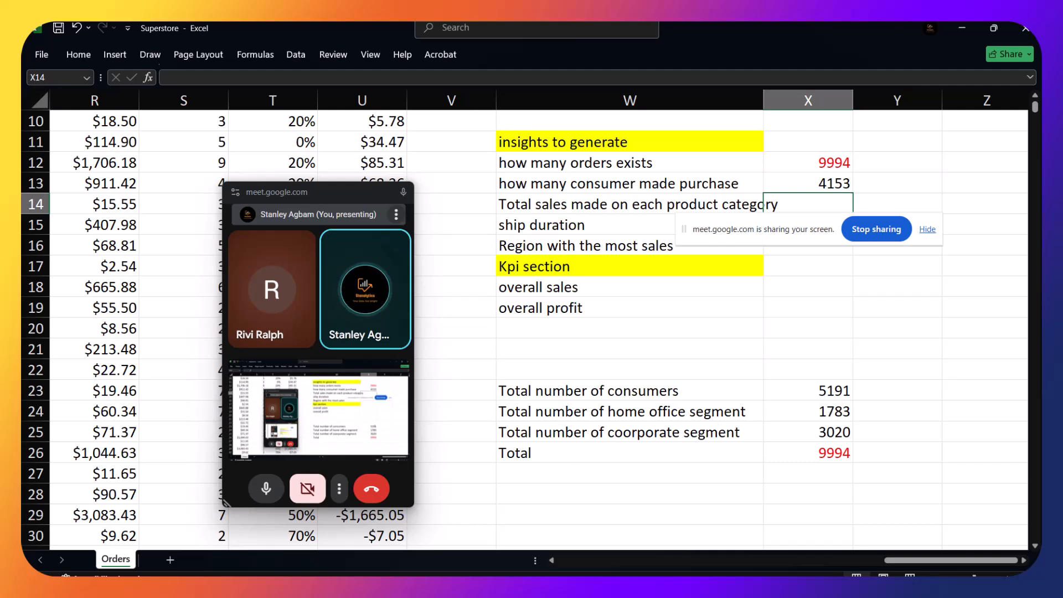
Add a new worksheet to the workbook and name it "segment analysis"
click(170, 559)
double_click(168, 560)
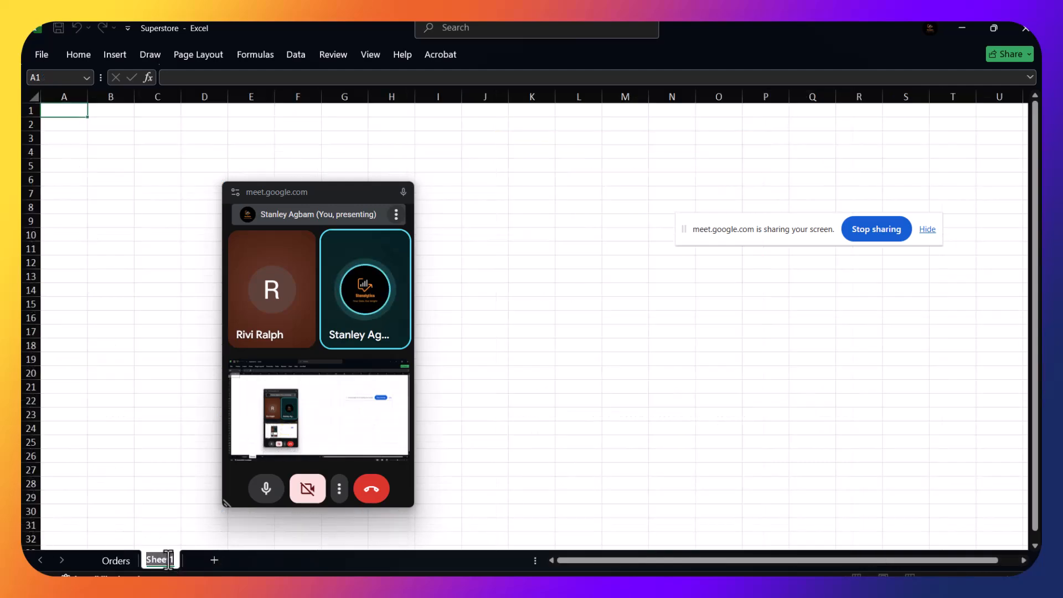
key(BackSpace)
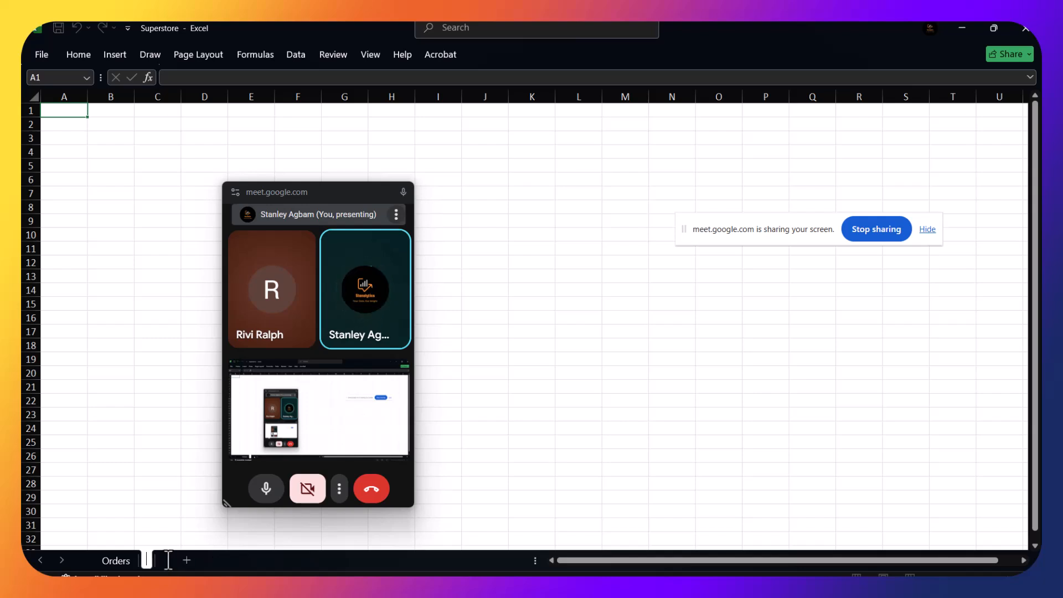
text(segmen)
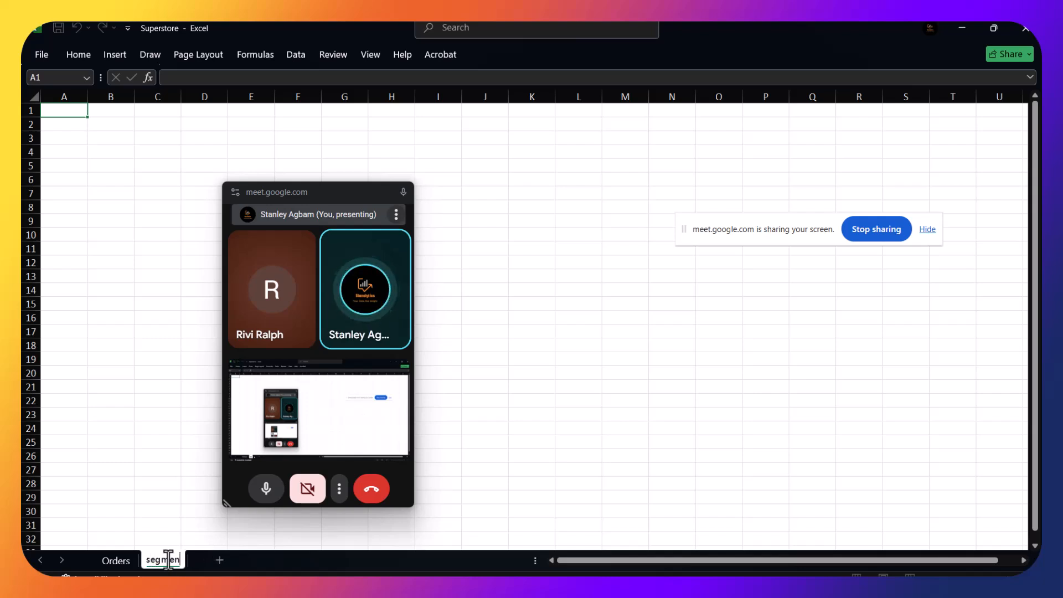
text(t analysis)
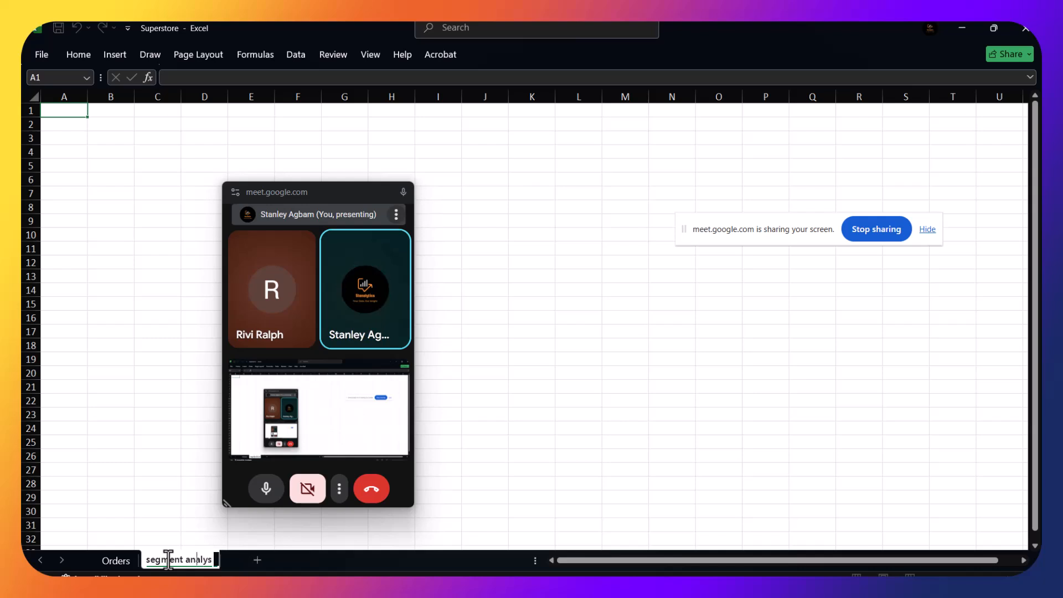
key(BackSpace)
key(BackSpace)
text(is)
key(Return)
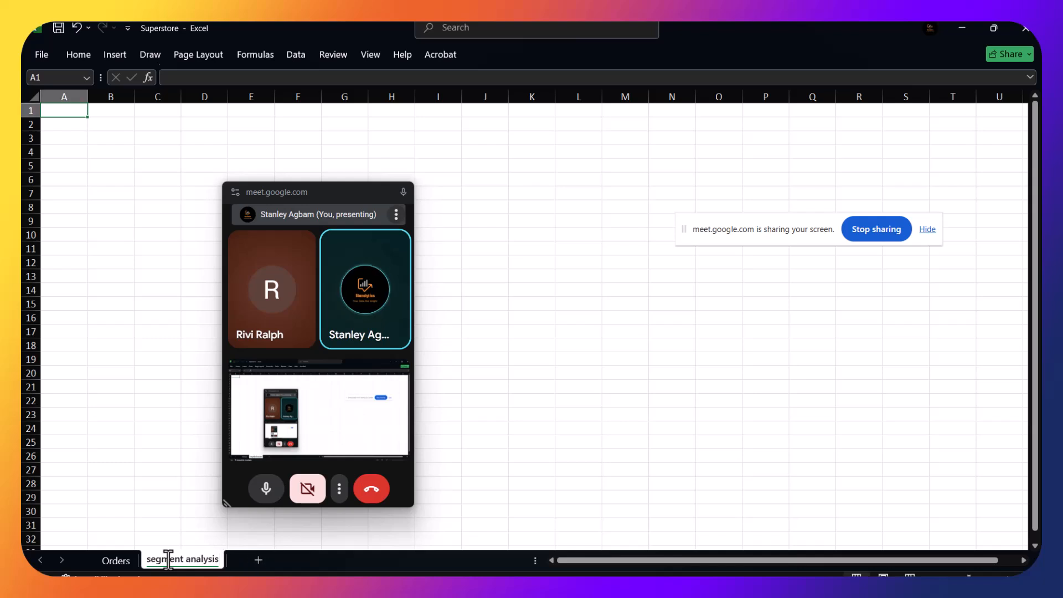
Enter "Consumers" as the heading in A1 of the segment analysis sheet and widen column A
click(128, 561)
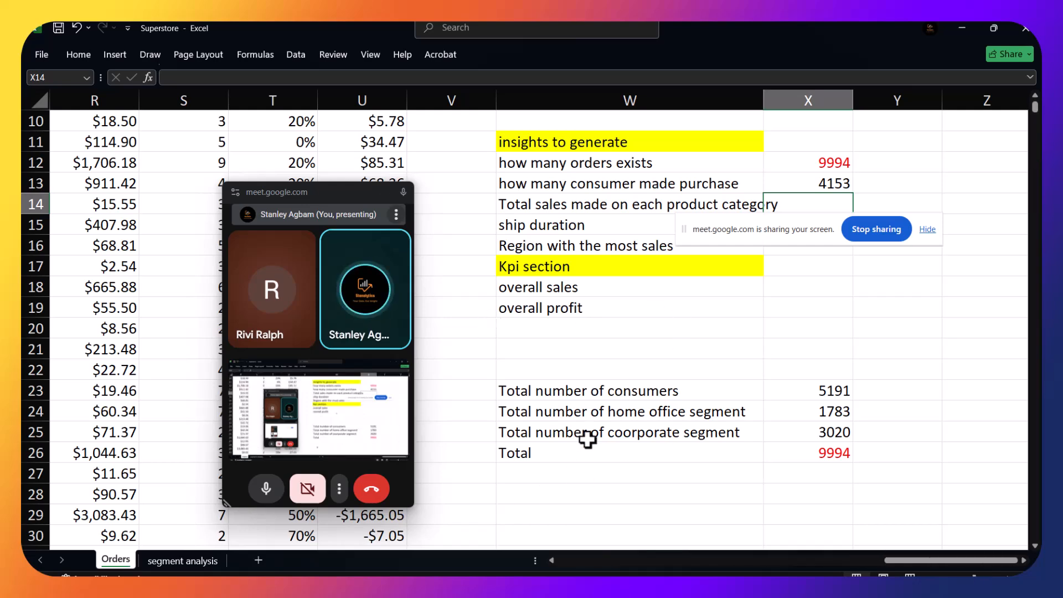
scroll(678, 349, up, 2)
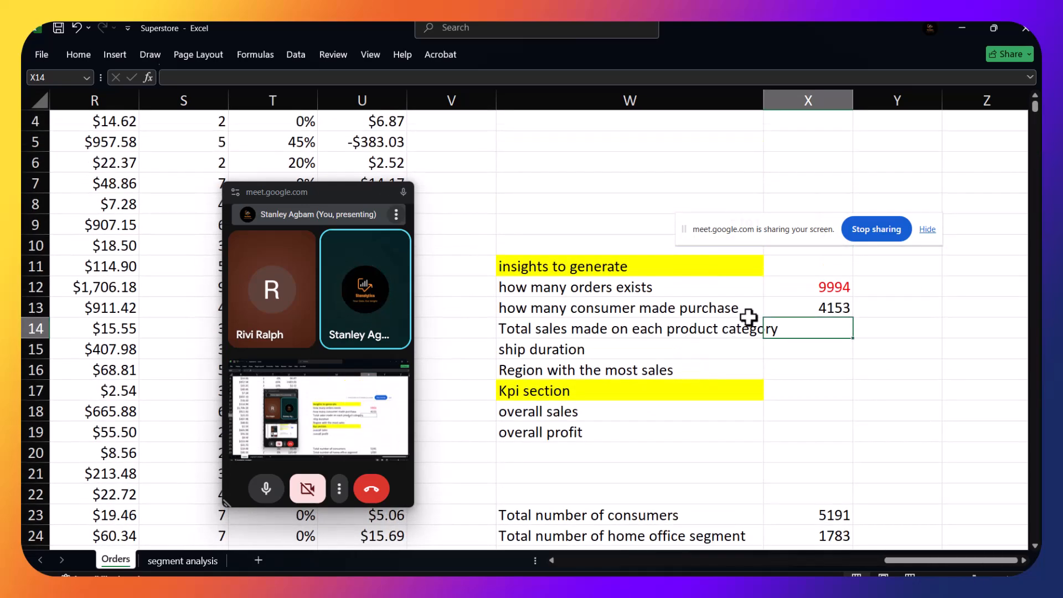
scroll(804, 351, down, 1)
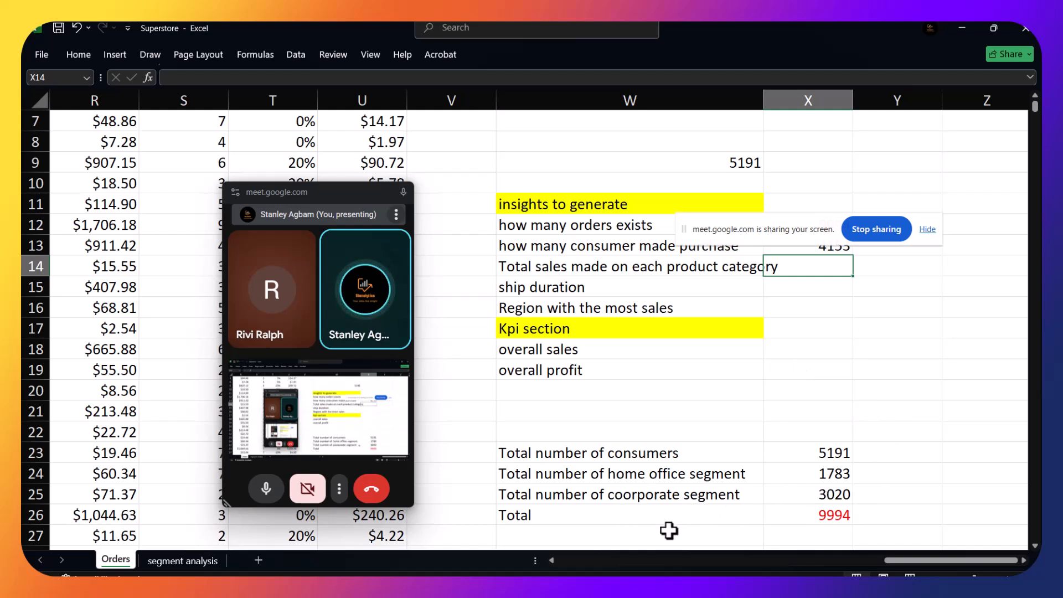
click(185, 559)
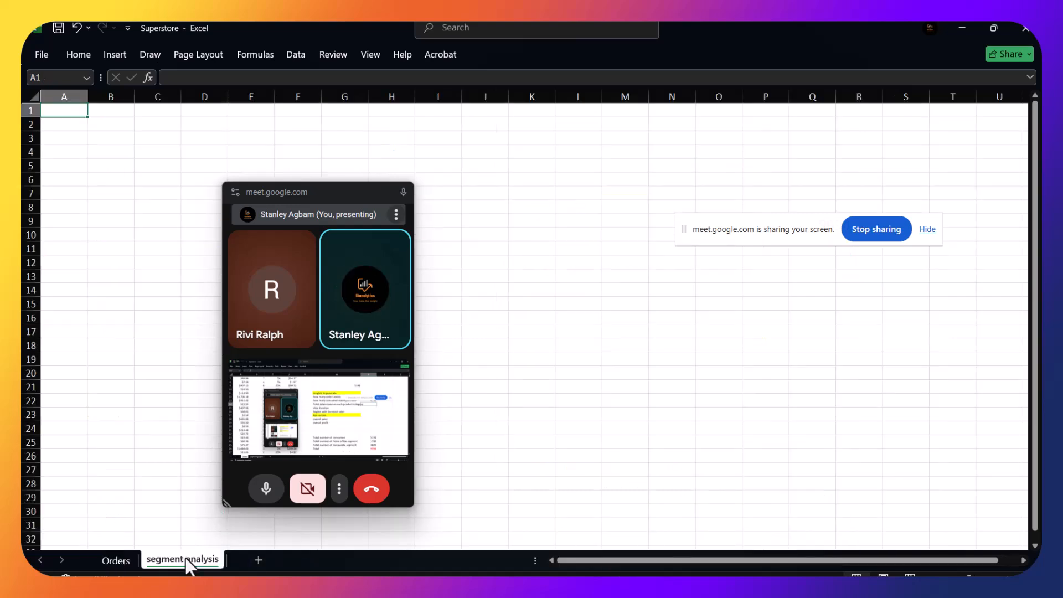
double_click(79, 110)
text(Consumers)
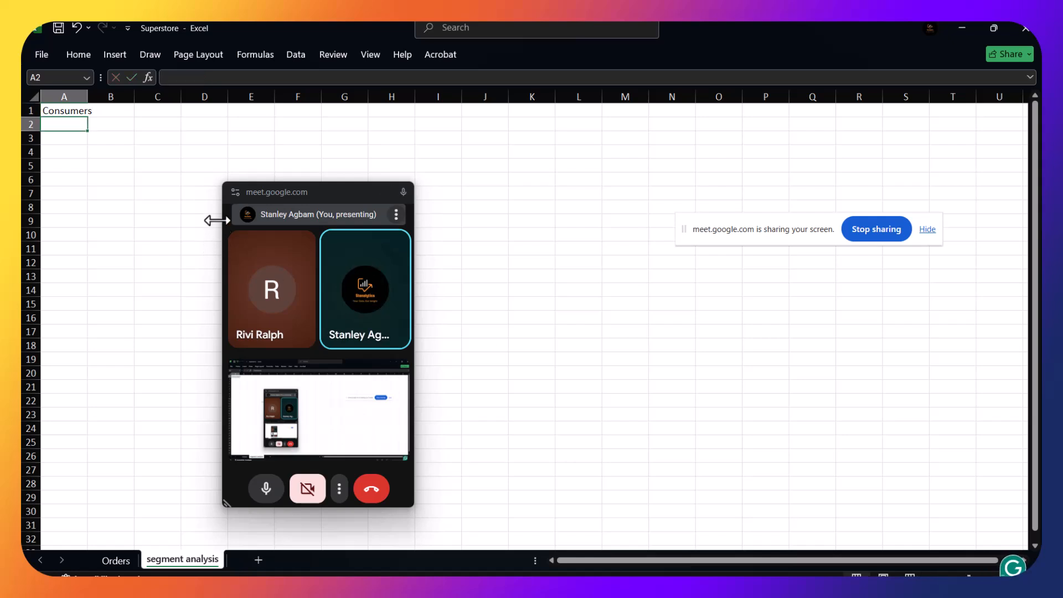
click(216, 162)
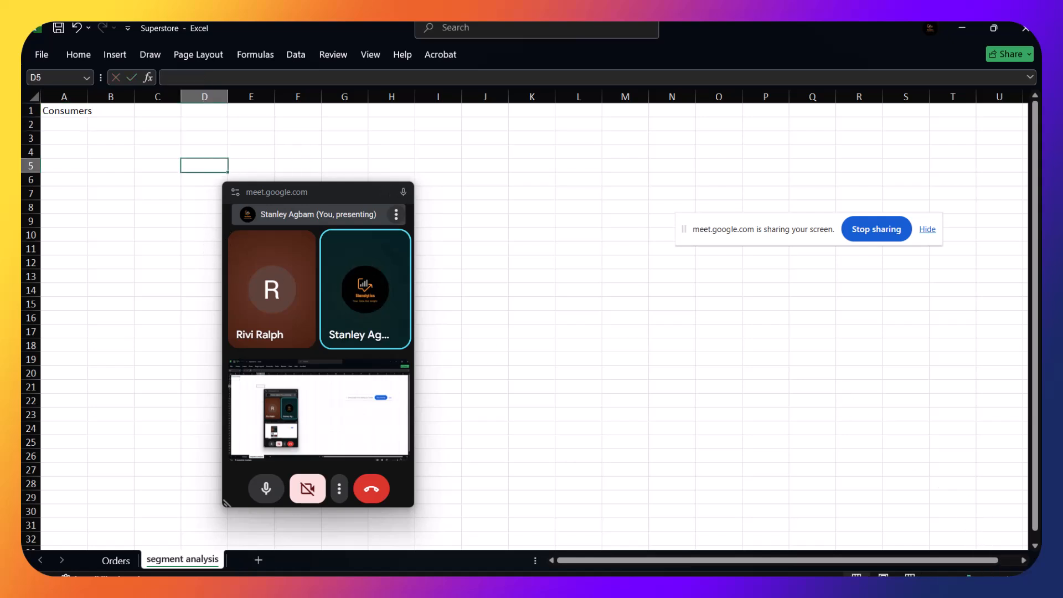
scroll(826, 495, up, 6)
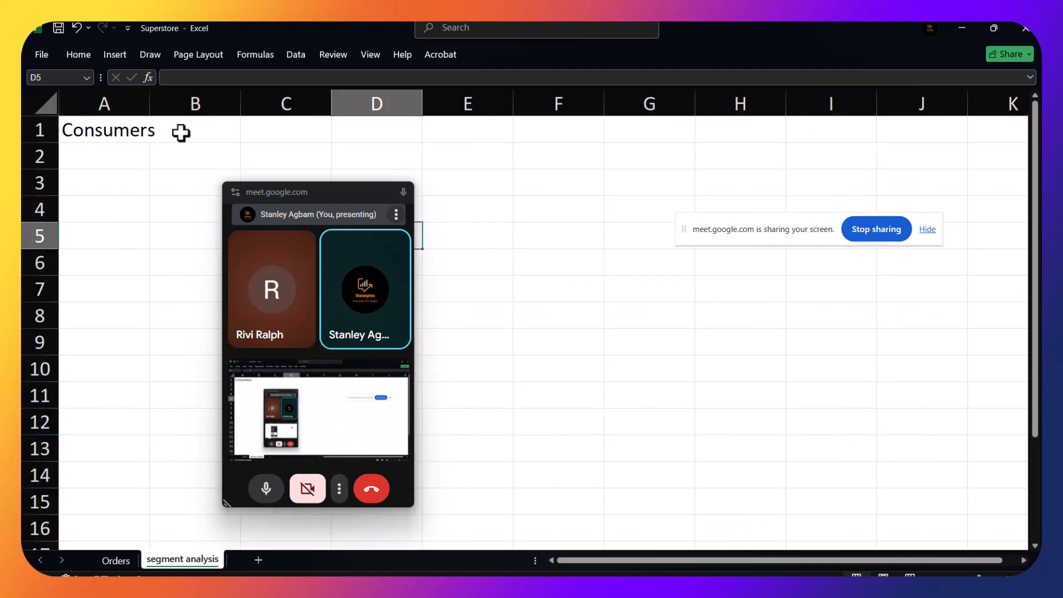
click(178, 131)
click(135, 103)
drag(150, 103, 203, 105)
Enter the headings "cooperate" in B1 and "Home apliances" in C1 of the segment analysis sheet
click(216, 128)
text(co)
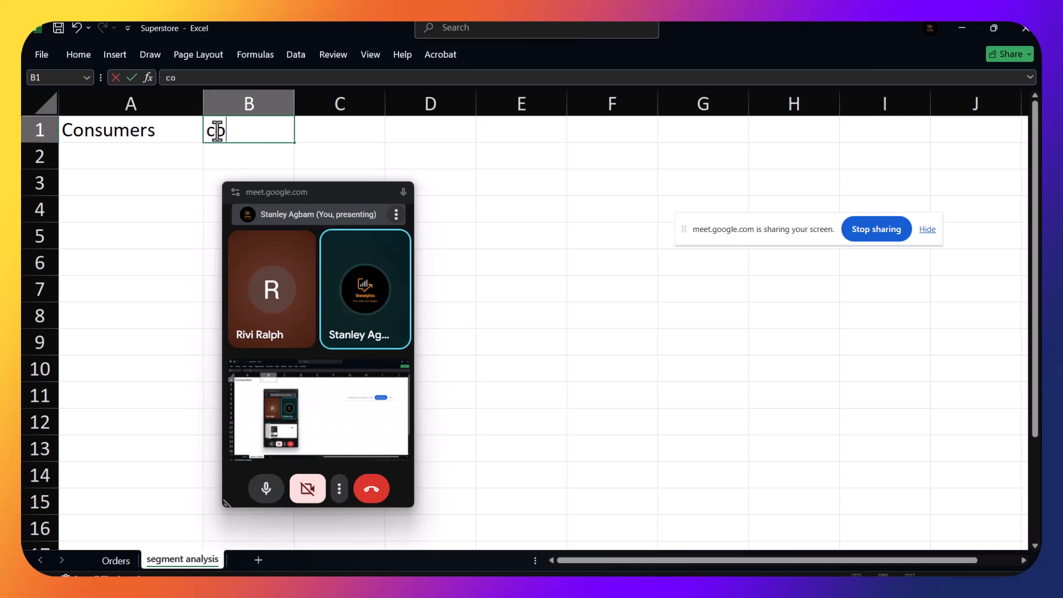
text(operate)
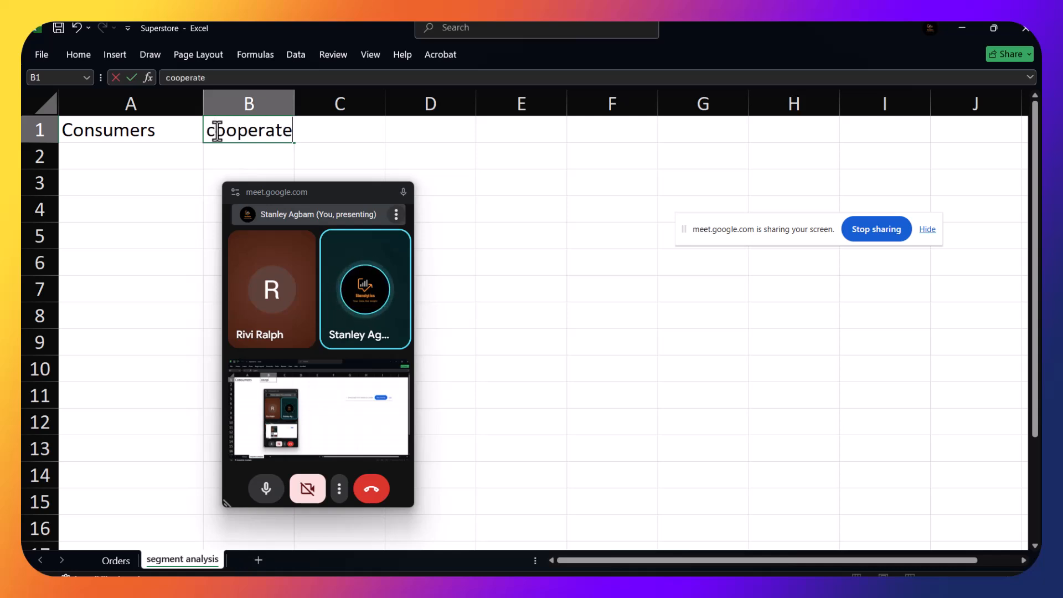
key(Return)
click(310, 129)
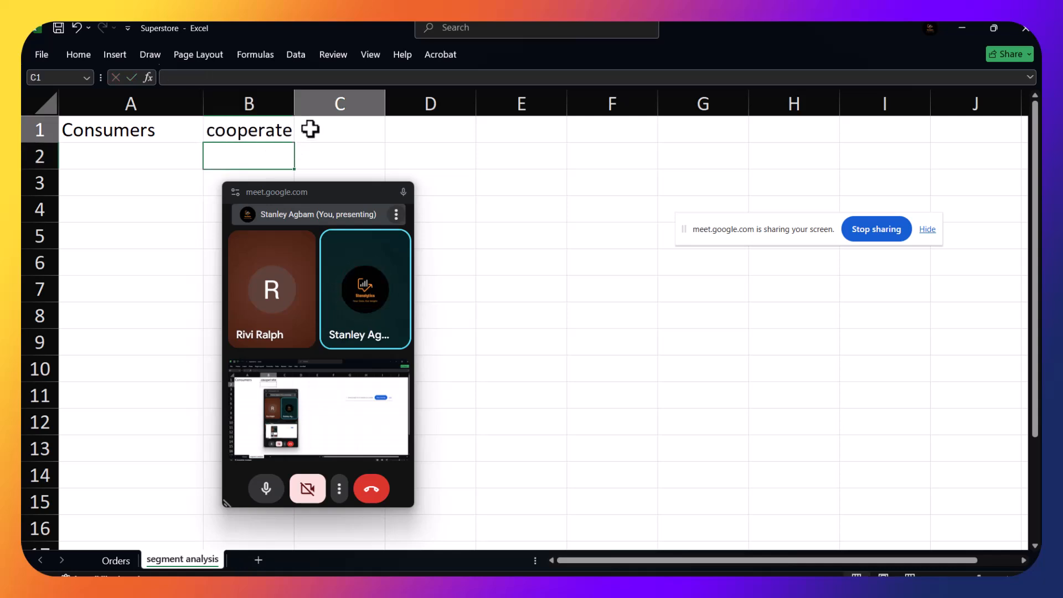
text(Home ap)
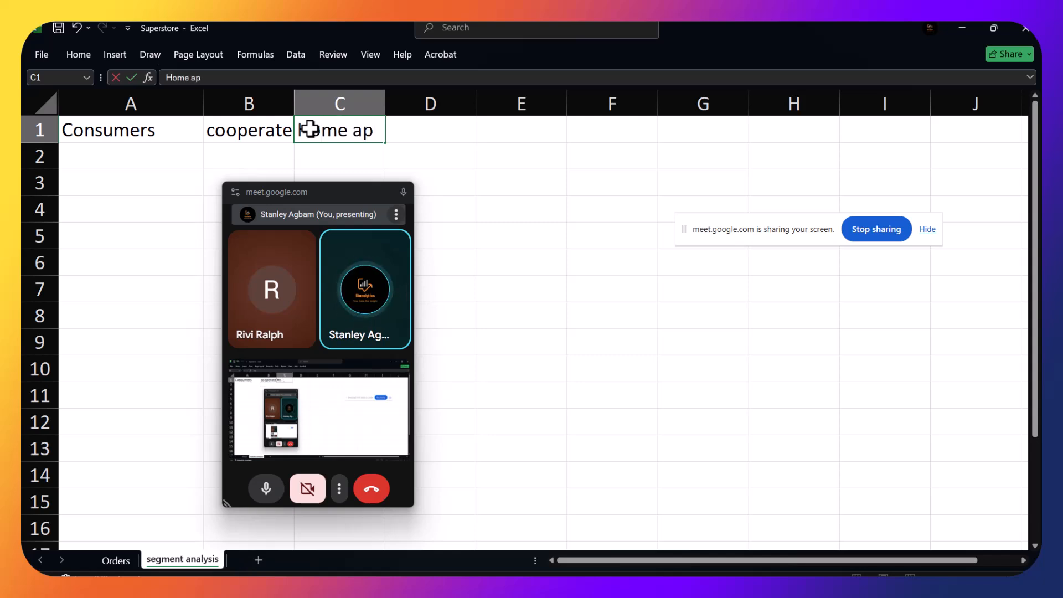
text(liances)
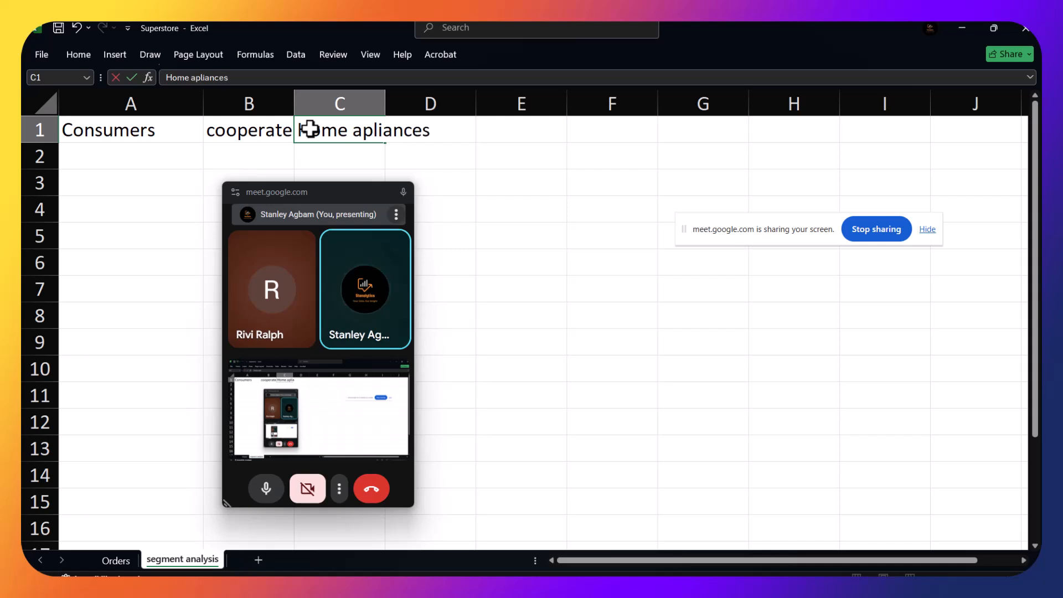
key(Return)
Widen column C of the segment analysis sheet so the Home apliances heading fits inside it
click(337, 106)
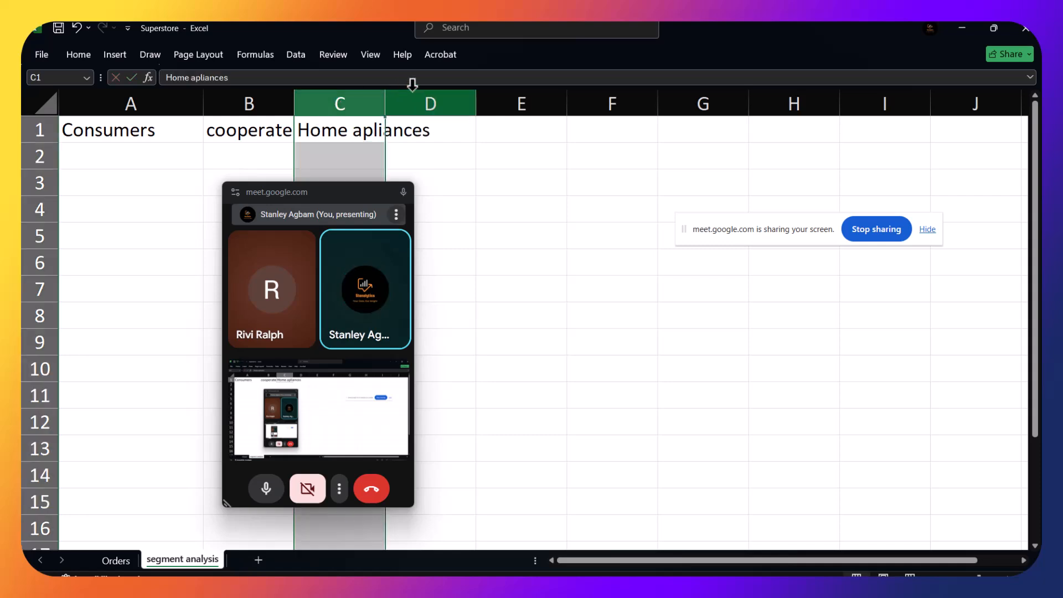
drag(385, 103, 418, 102)
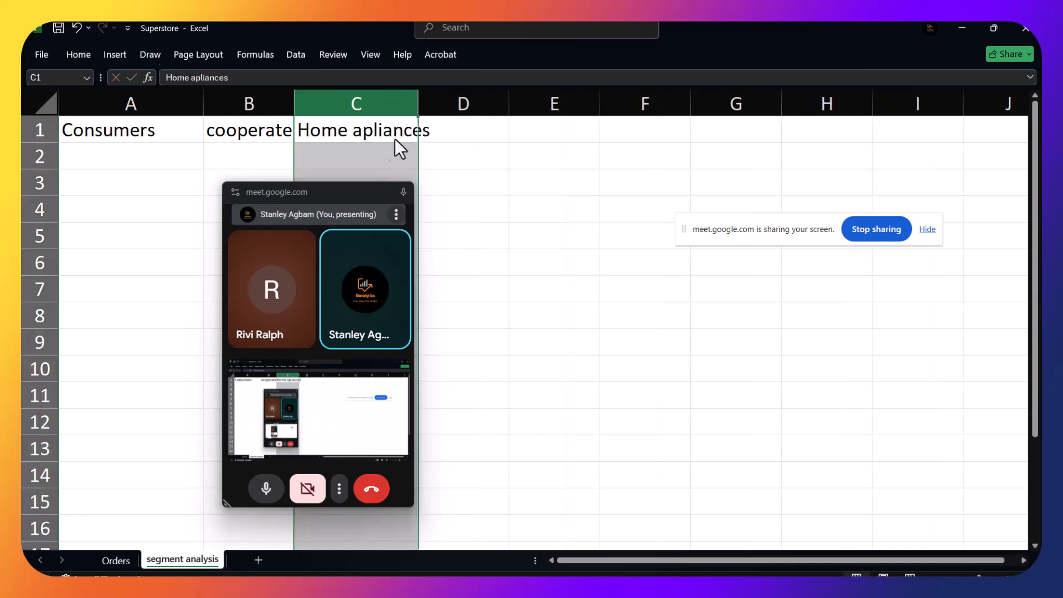
key(alt+Tab)
click(404, 108)
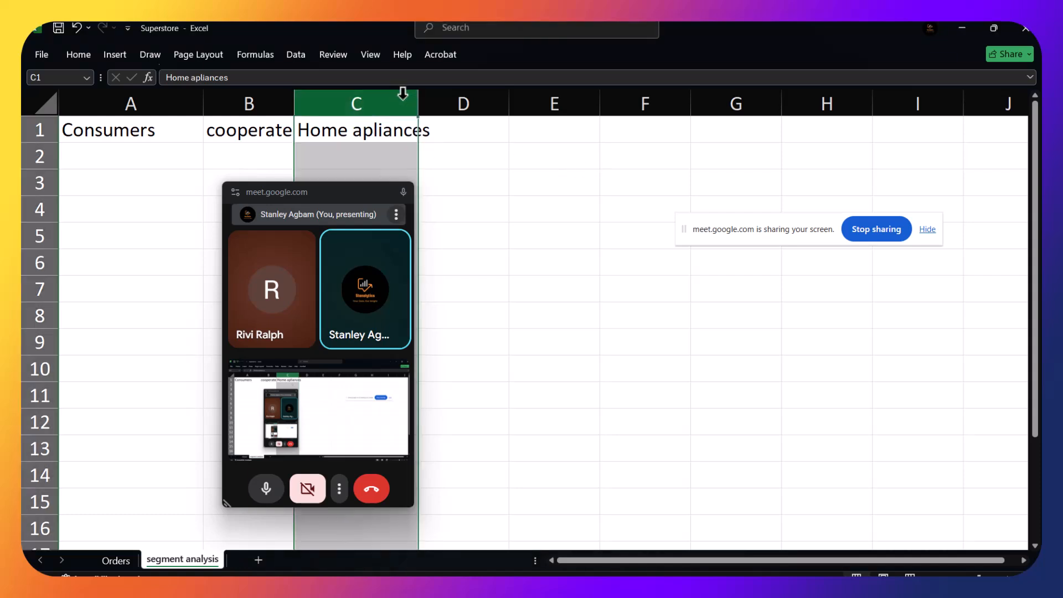
drag(418, 101, 456, 113)
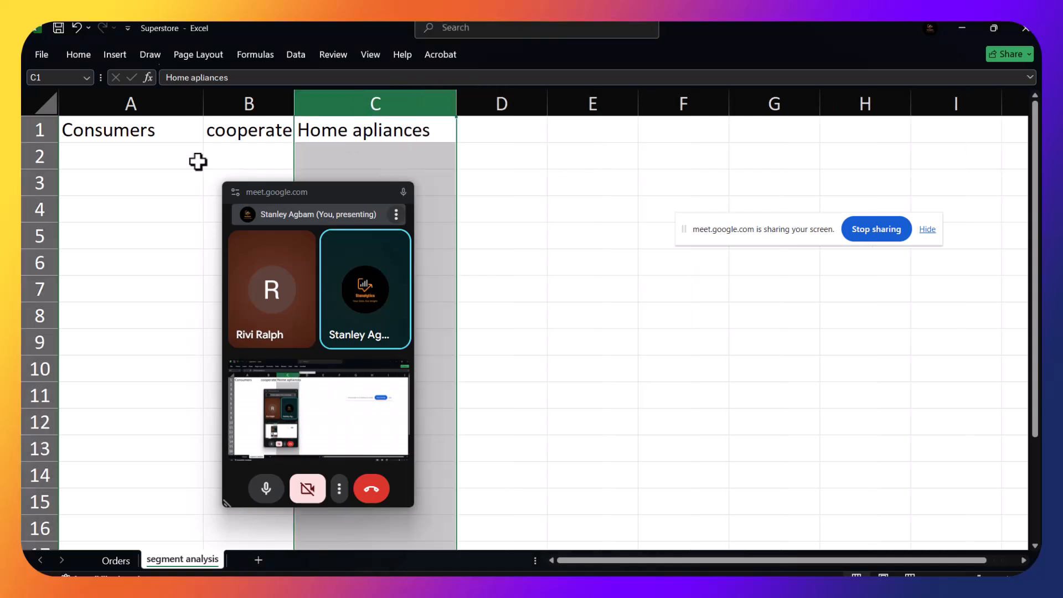
Check the segment totals on the Orders sheet and clear the Consumers and cooperate headings from A1 and B1 of segment analysis
click(119, 156)
click(117, 560)
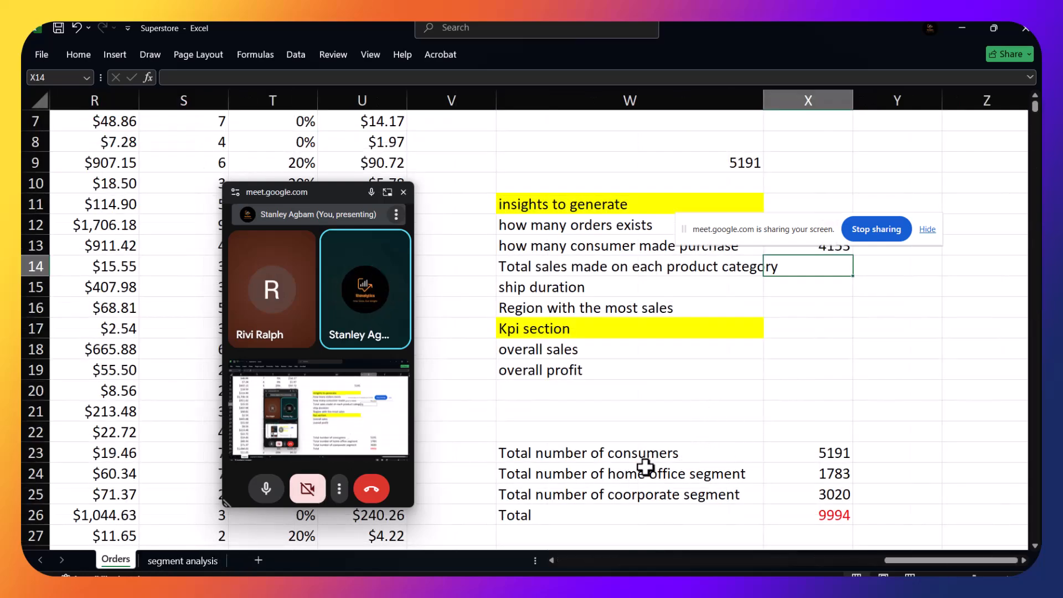
click(162, 563)
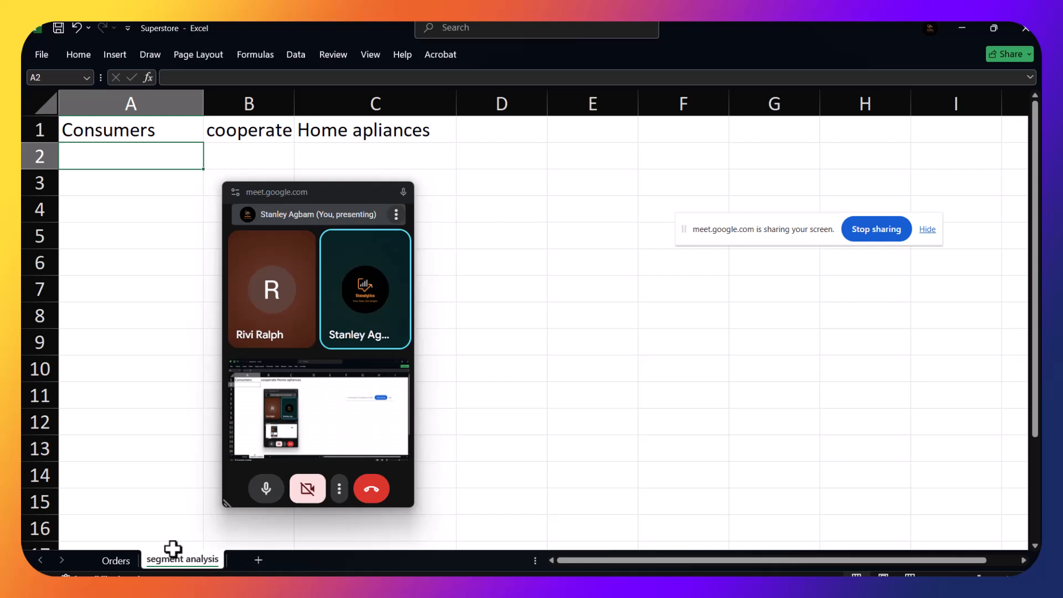
double_click(163, 132)
key(BackSpace)
key(BackSpace)
key(BackSpace)
key(BackSpace)
key(BackSpace)
key(BackSpace)
key(BackSpace)
key(BackSpace)
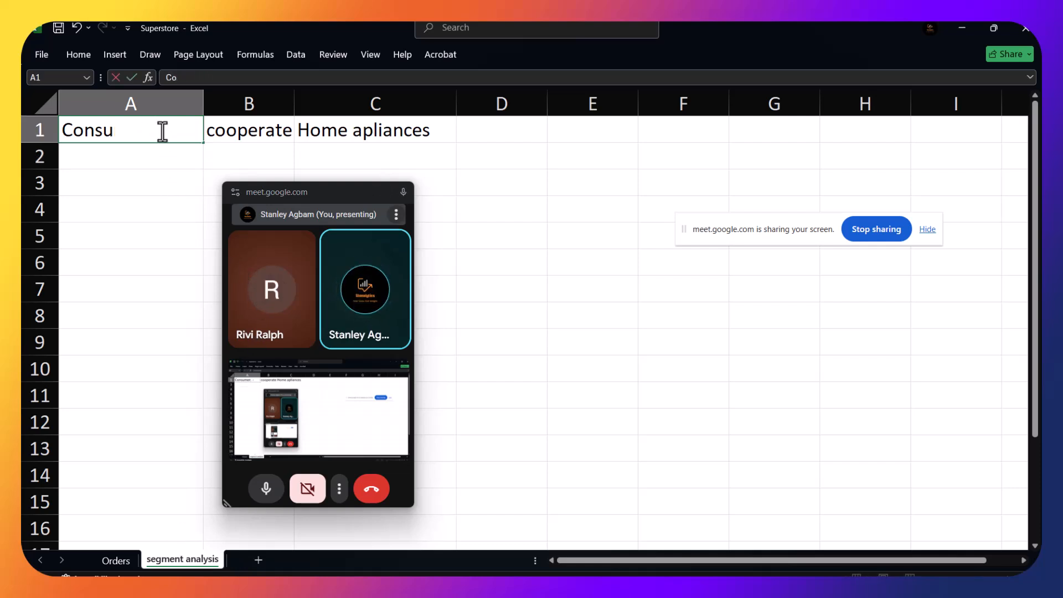
double_click(269, 129)
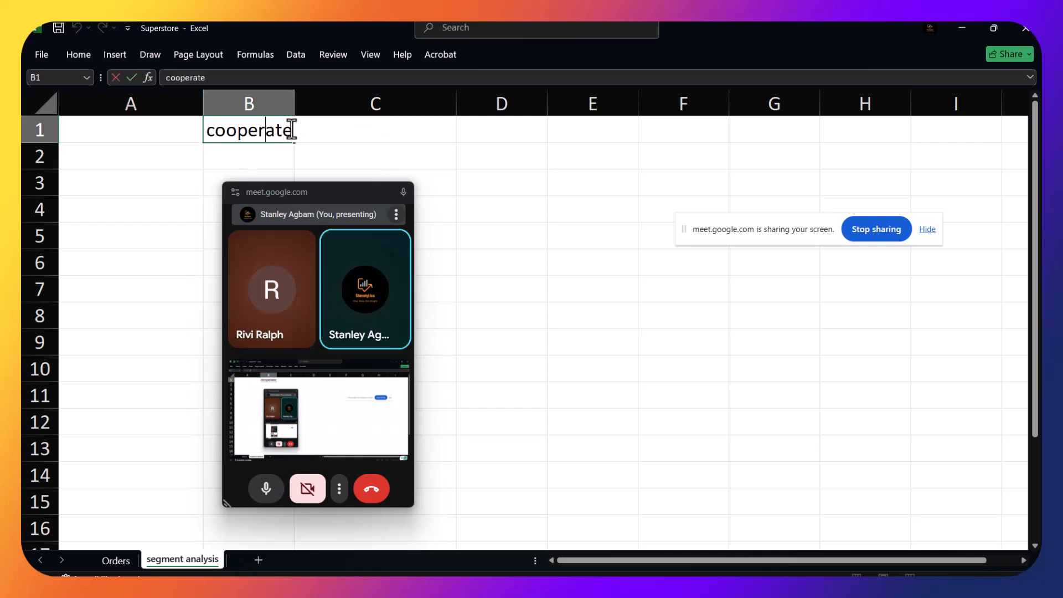
drag(292, 130, 202, 133)
key(BackSpace)
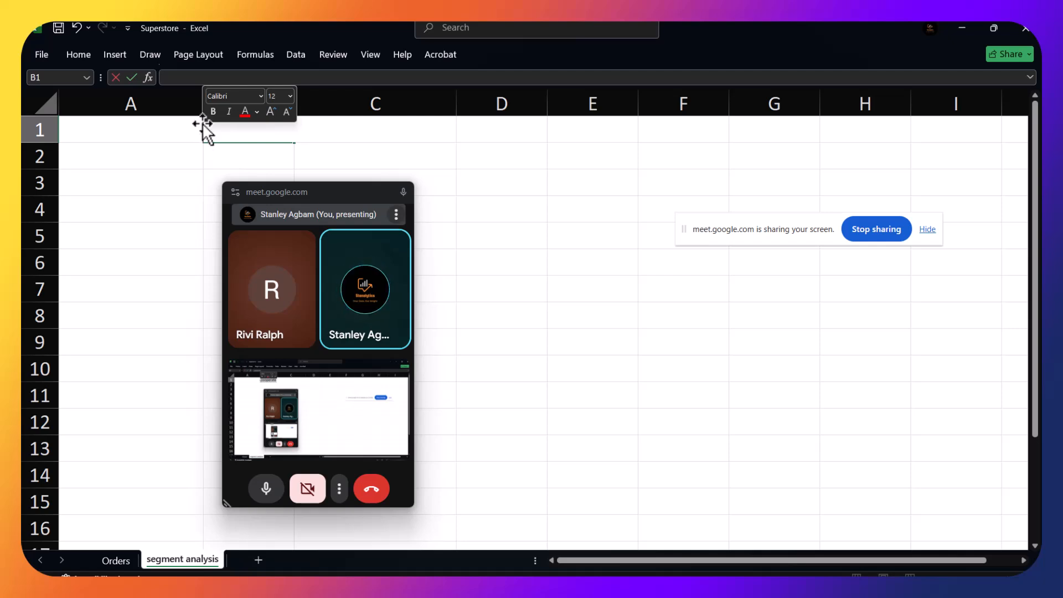
click(192, 148)
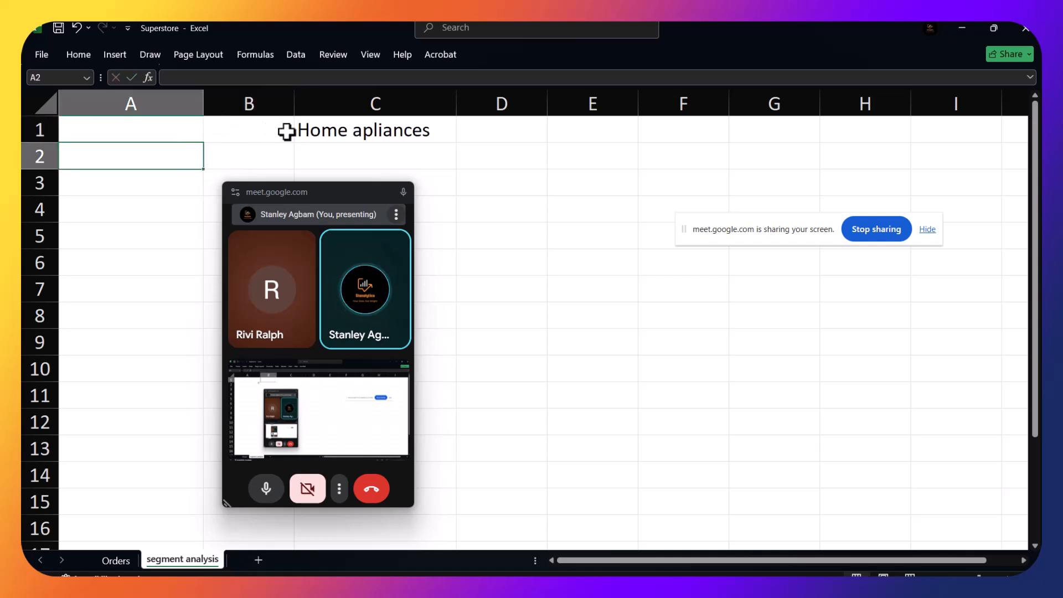
Clear the Home apliances heading from C1 of the segment analysis sheet
double_click(309, 130)
key(BackSpace)
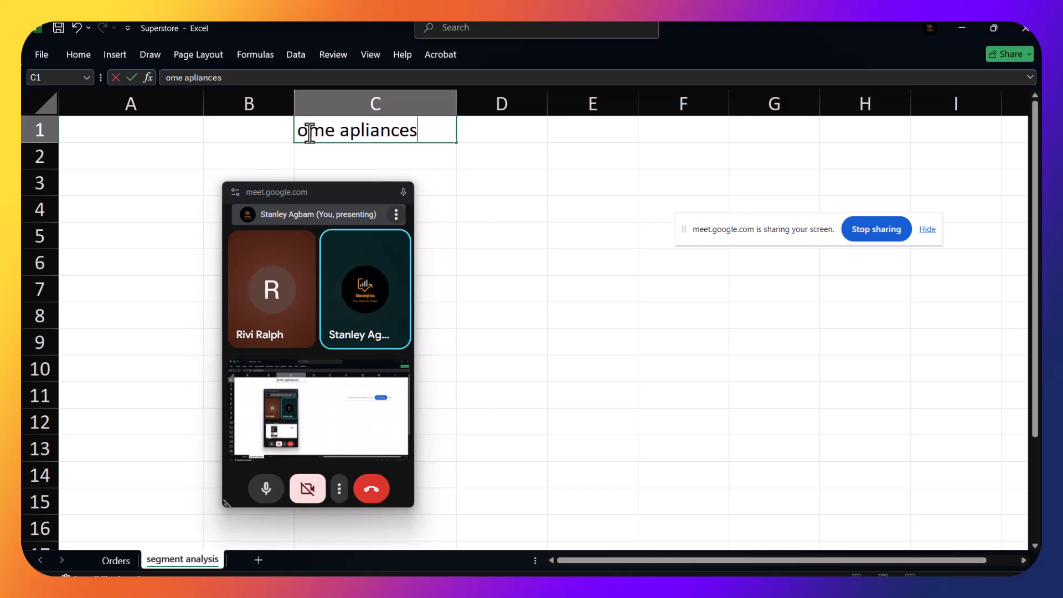
key(BackSpace)
key(BackSpace)
key(BackSpace)
key(BackSpace)
key(BackSpace)
key(BackSpace)
key(BackSpace)
key(BackSpace)
key(BackSpace)
key(BackSpace)
key(BackSpace)
key(BackSpace)
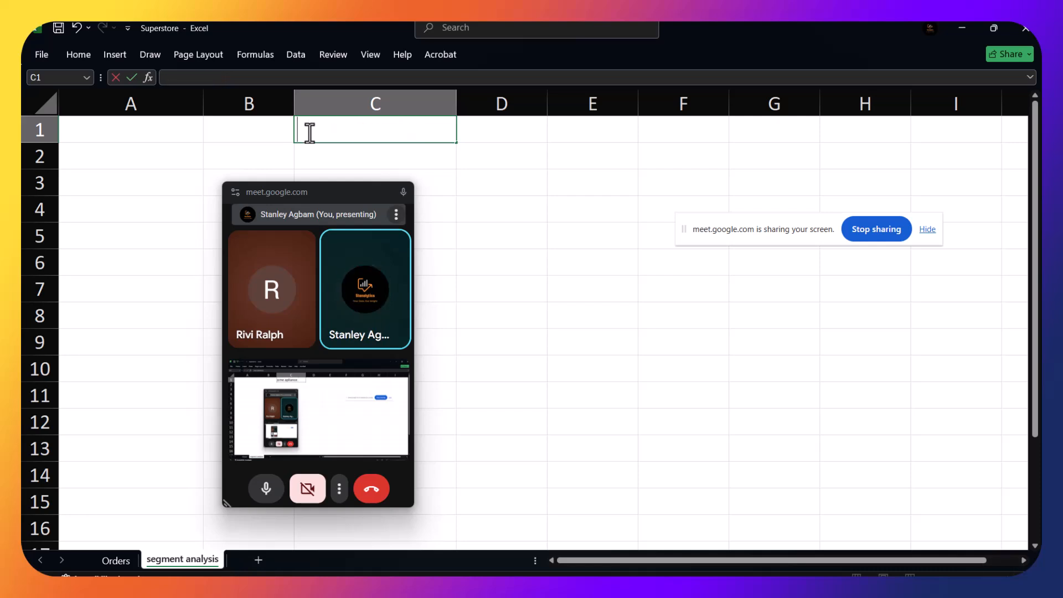
Enter the headings "Segment" in A1 and "Frequency" in B1 of the segment analysis sheet
click(142, 138)
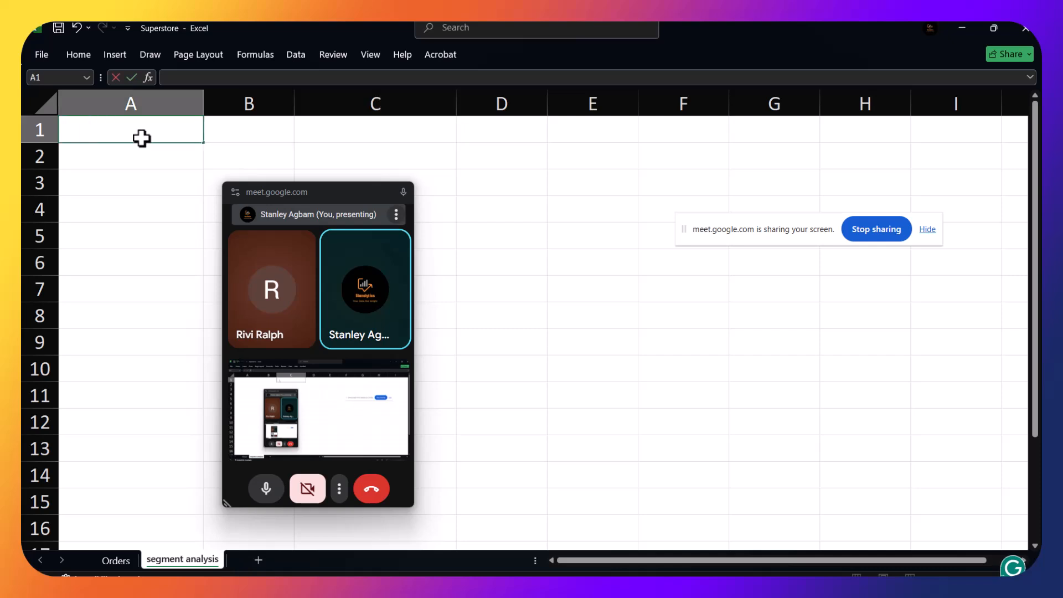
text(Seg)
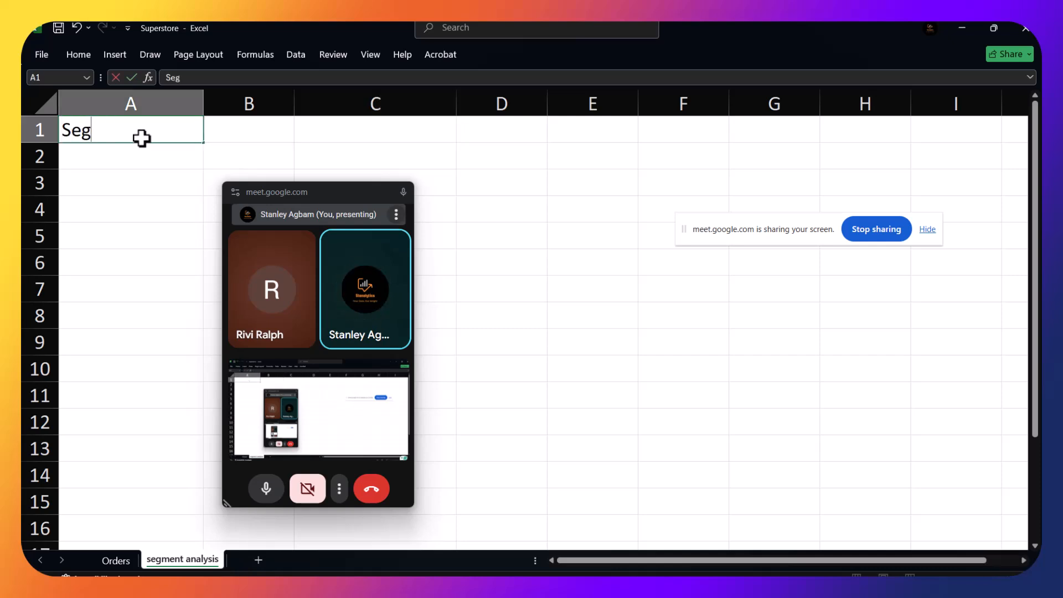
text(ment)
key(Return)
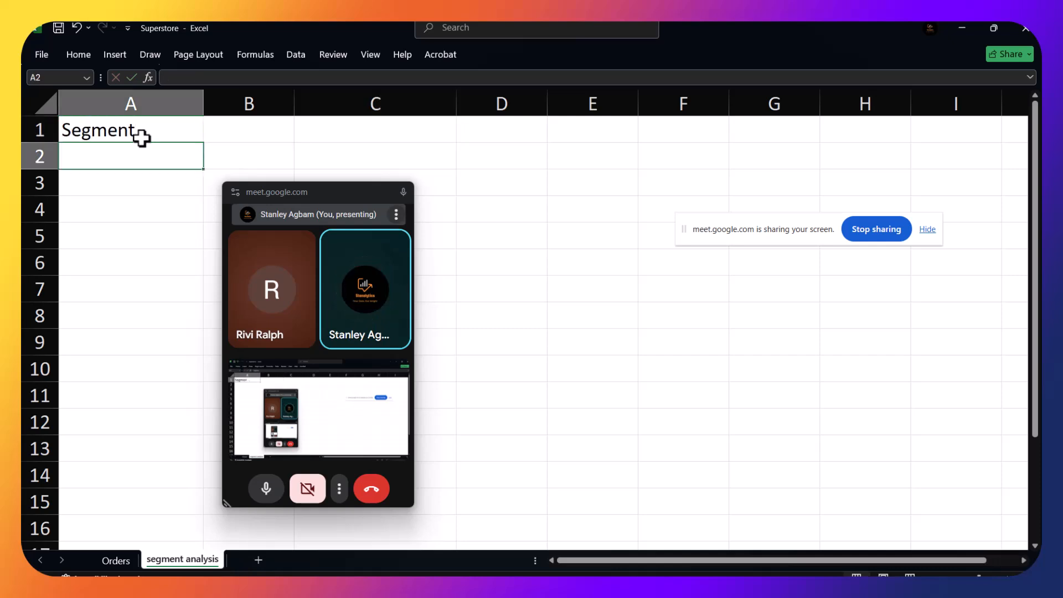
double_click(225, 124)
text(Frequ)
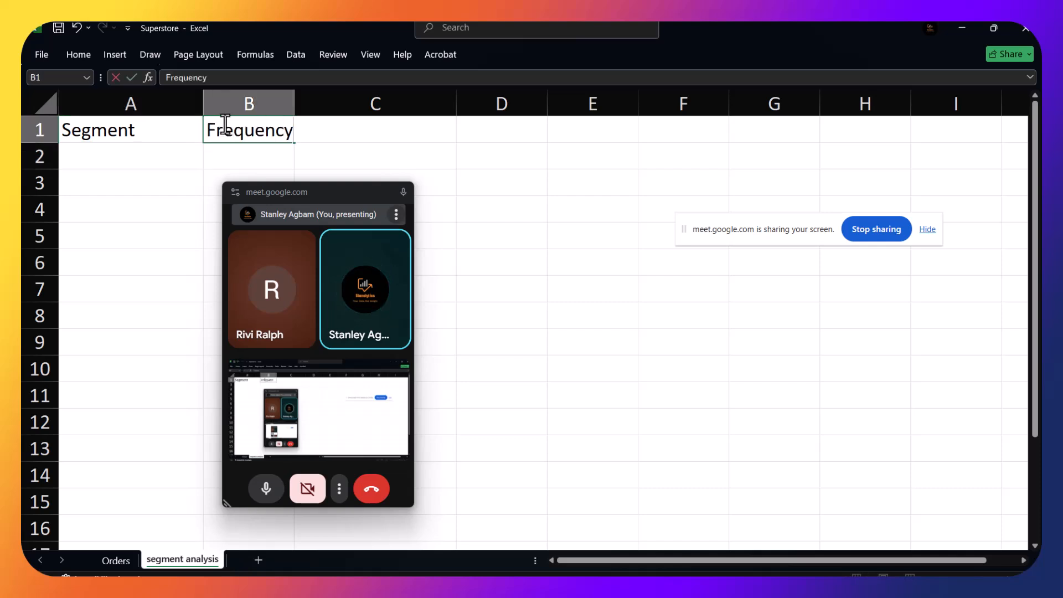
text(ency)
key(Return)
Enter "Consumer" in A2 as the first entry under the Segment heading
double_click(137, 159)
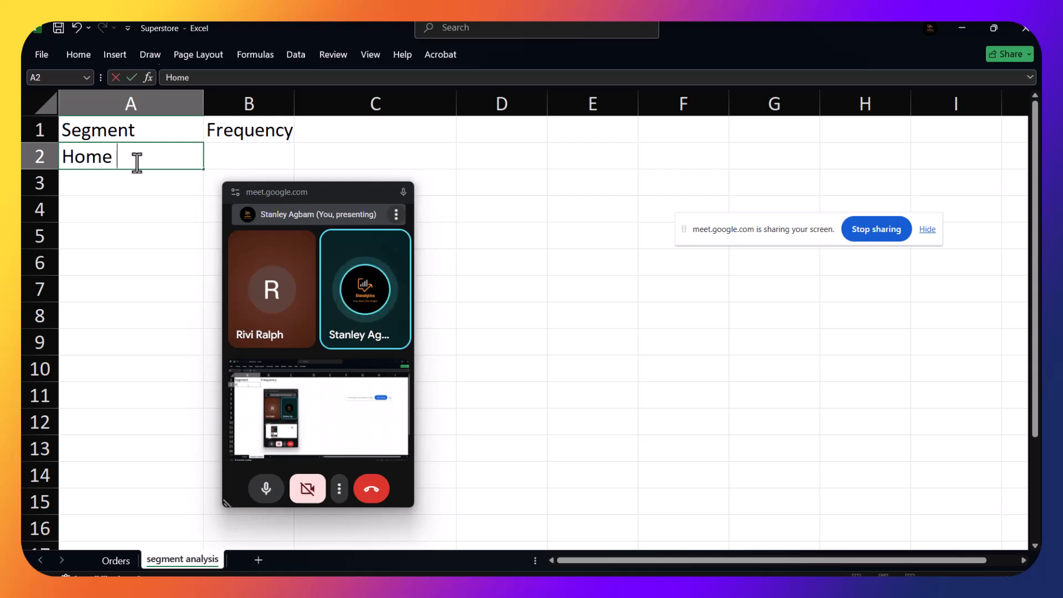
key(BackSpace)
key(BackSpace)
key(BackSpace)
key(BackSpace)
key(BackSpace)
text(Consumer)
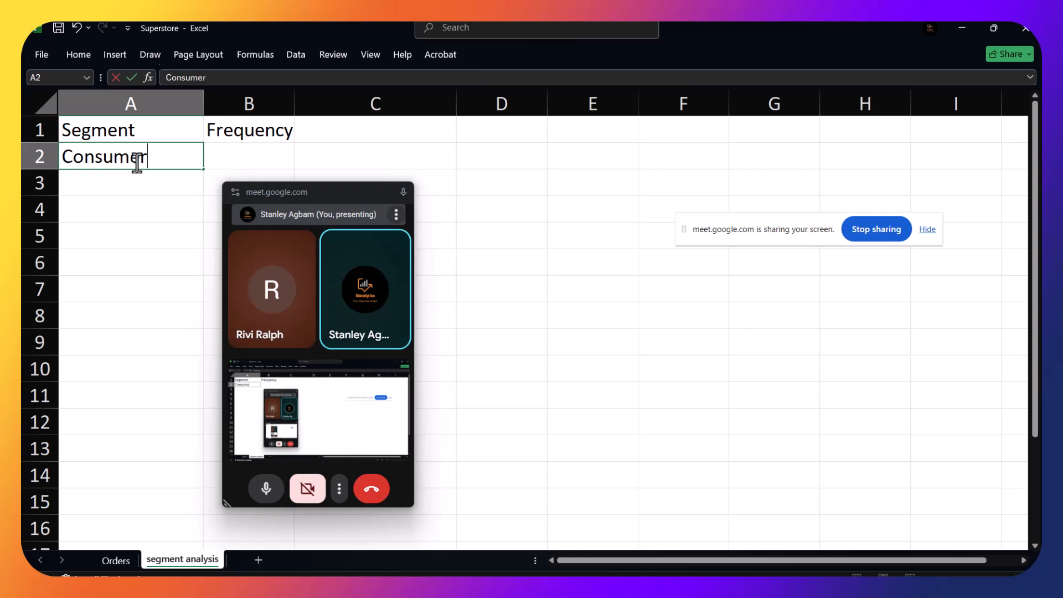
key(Return)
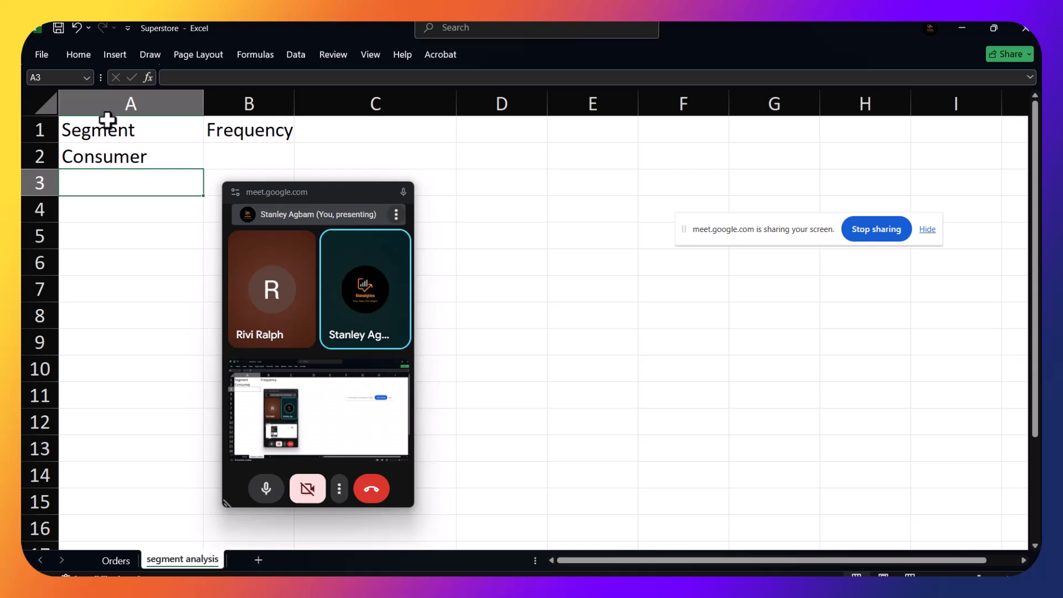
Enter "Corporate" in A3 of segment analysis, checking the spelling in the Segment column of the Orders sheet
double_click(121, 180)
text(Coop)
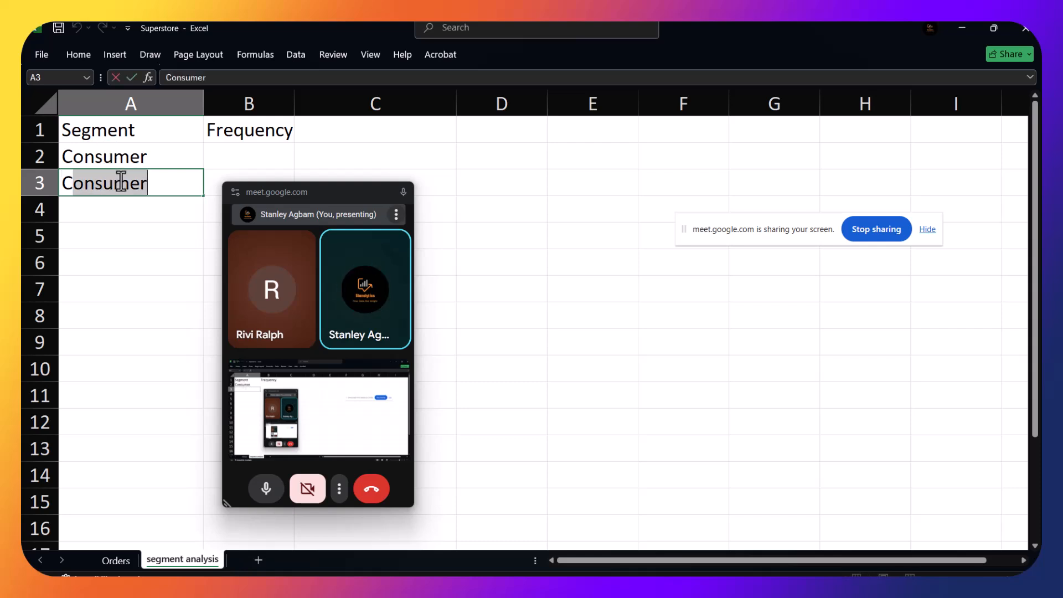
key(BackSpace)
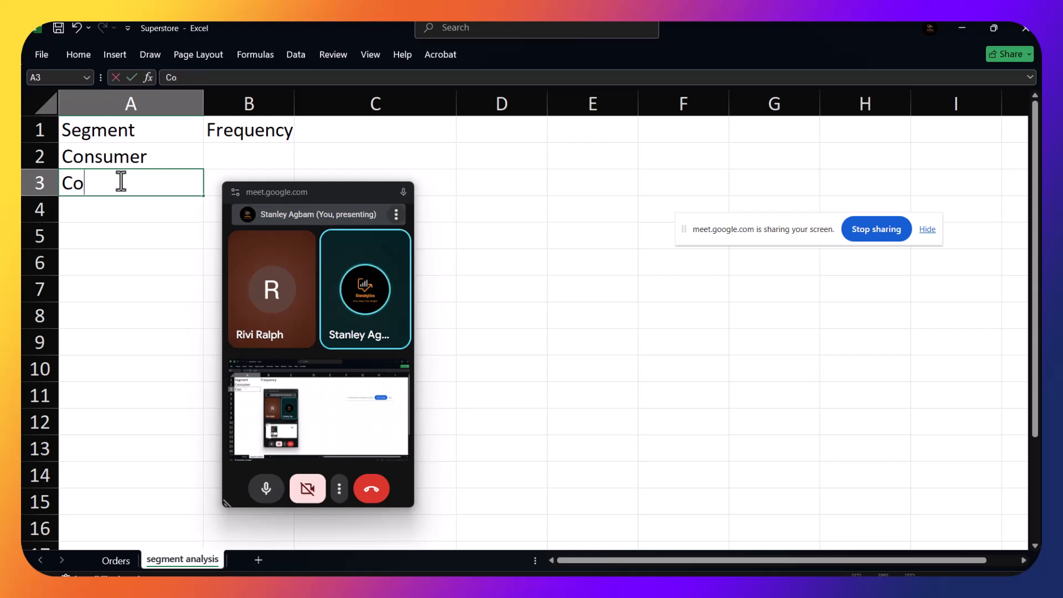
click(117, 559)
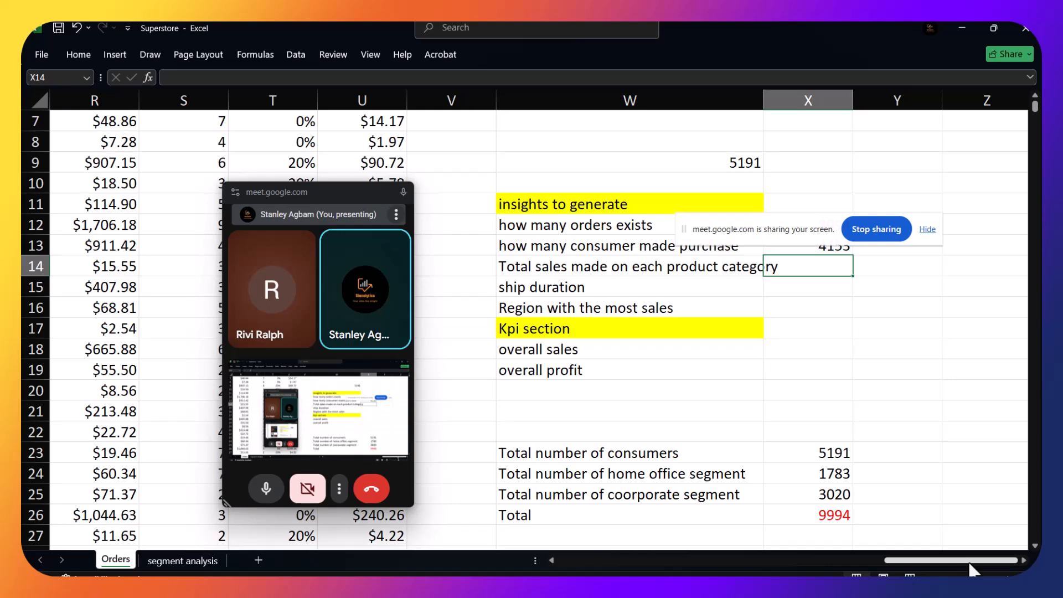
scroll(840, 475, left, 8)
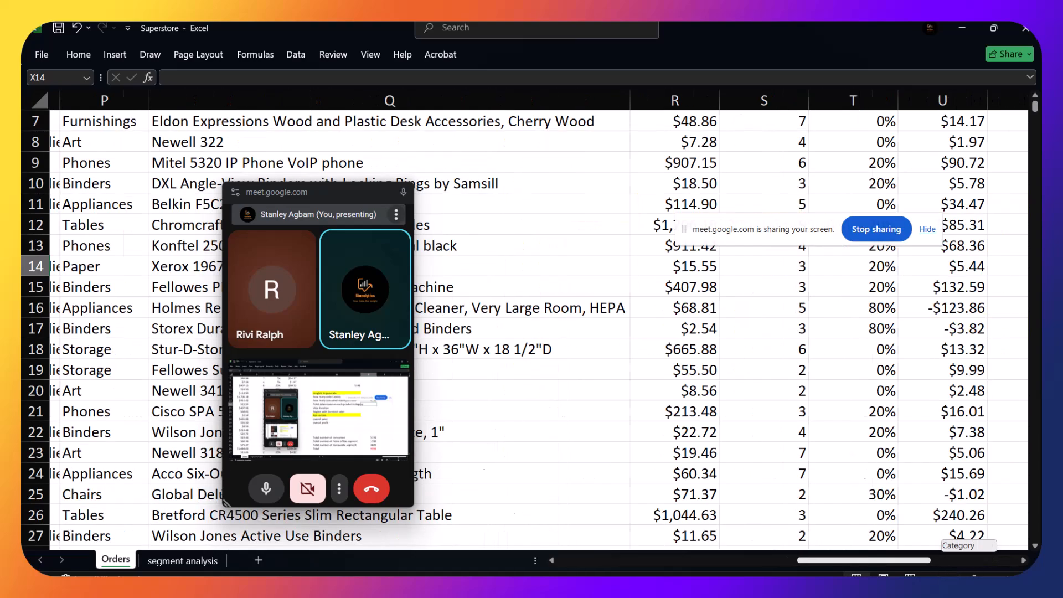
scroll(840, 475, up, 2)
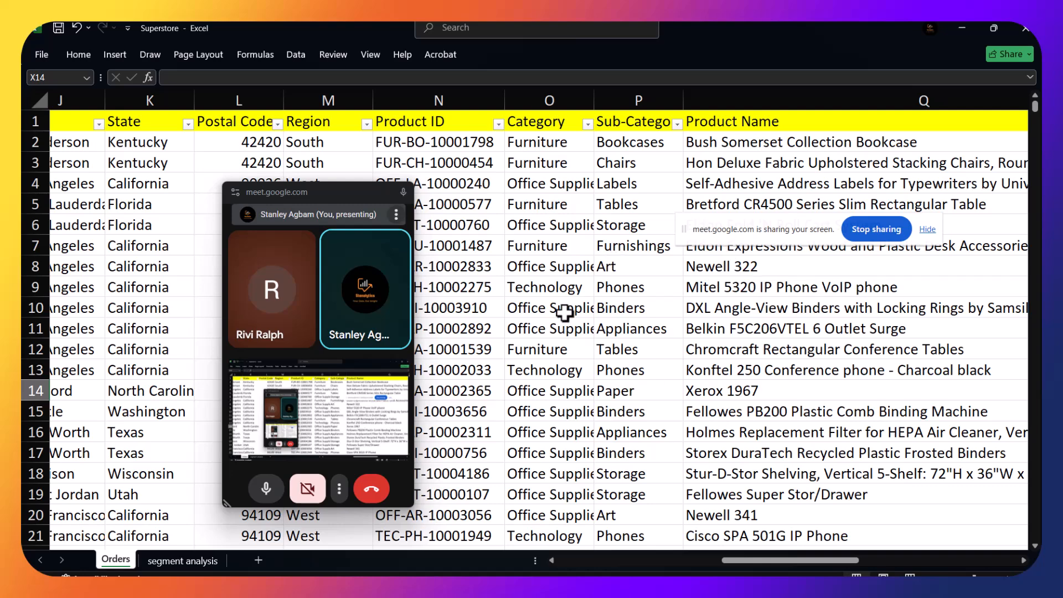
drag(798, 560, 750, 570)
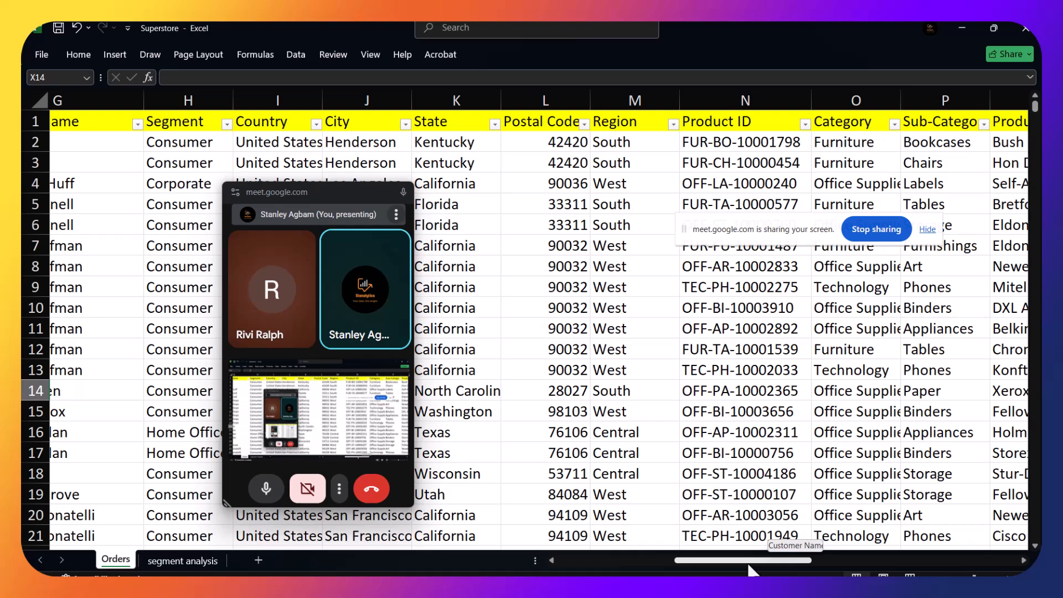
click(195, 557)
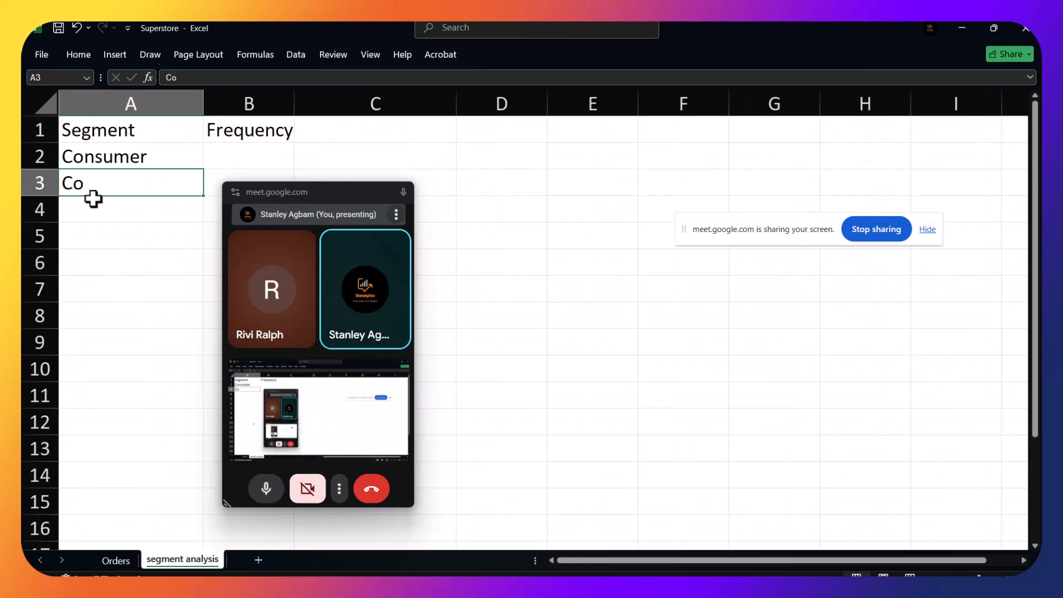
double_click(89, 179)
text(rporta)
key(BackSpace)
key(BackSpace)
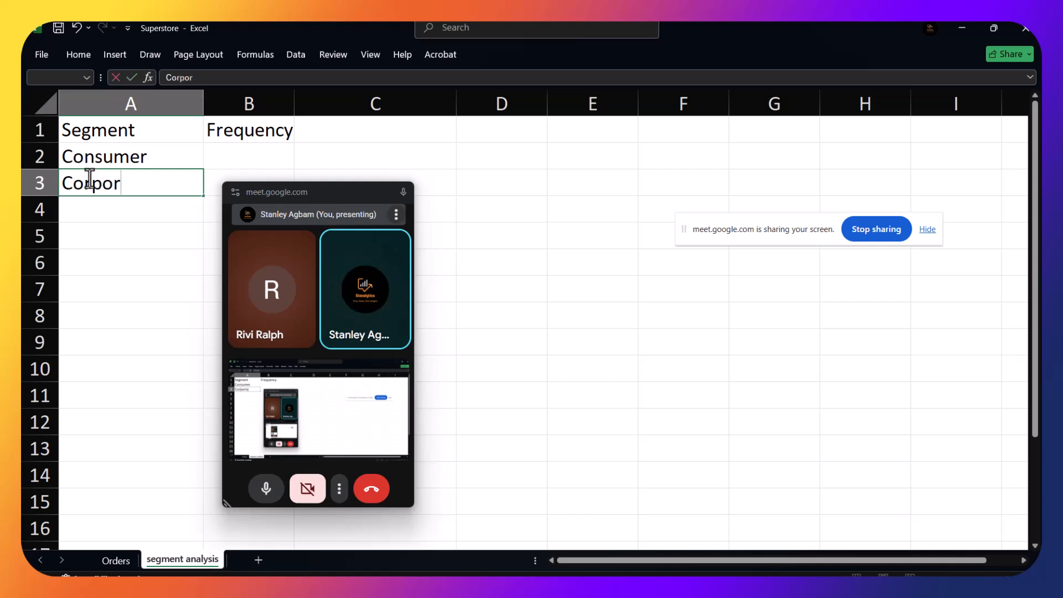
key(Return)
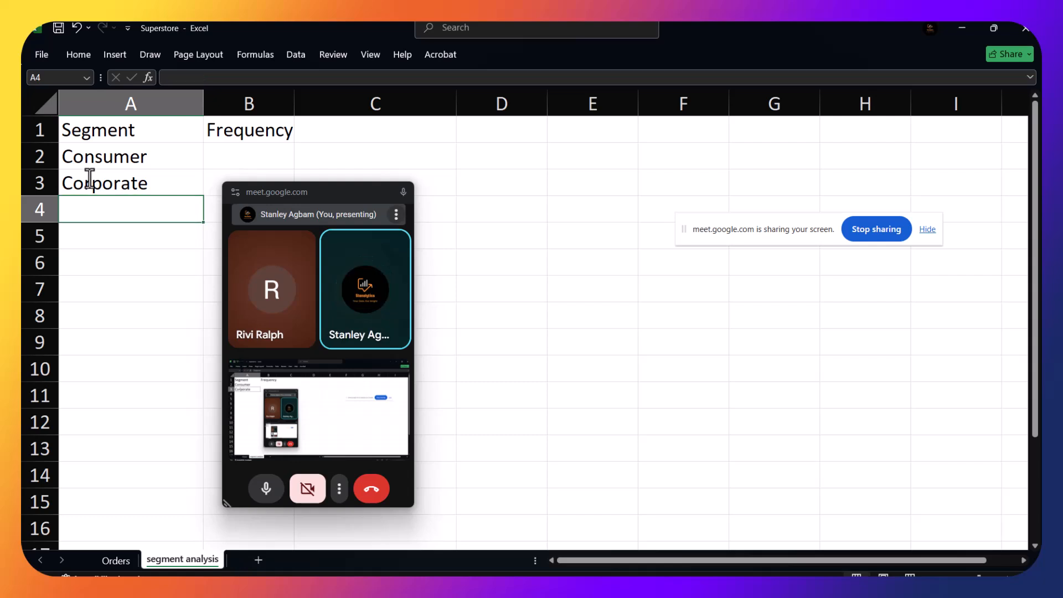
Enter "Home appliances" in A4 as the third segment under Corporate
text(Ho,me)
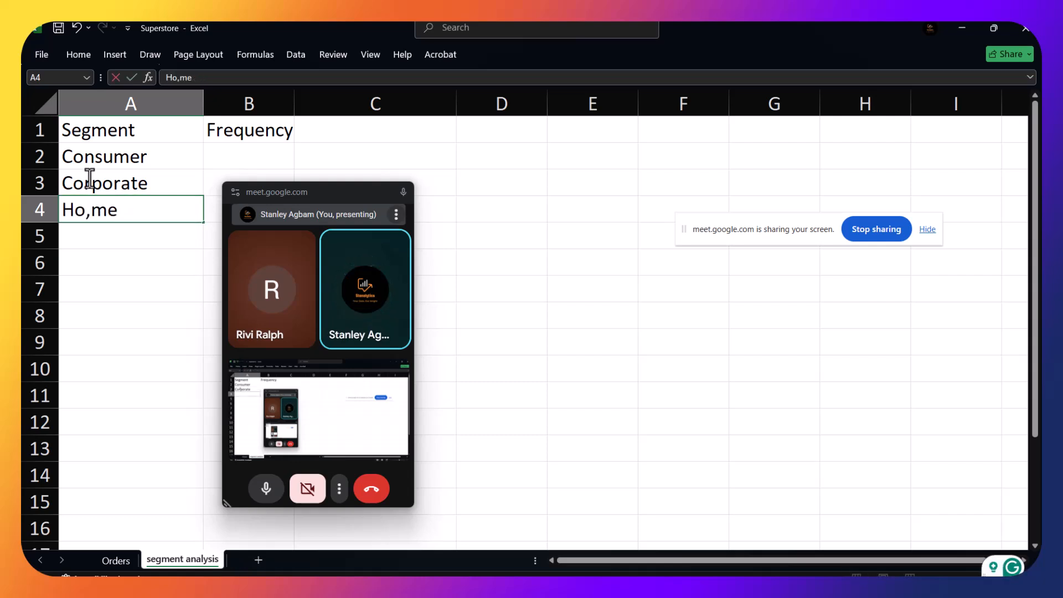
key(BackSpace)
key(BackSpace)
key(BackSpace)
key(BackSpace)
text(me a)
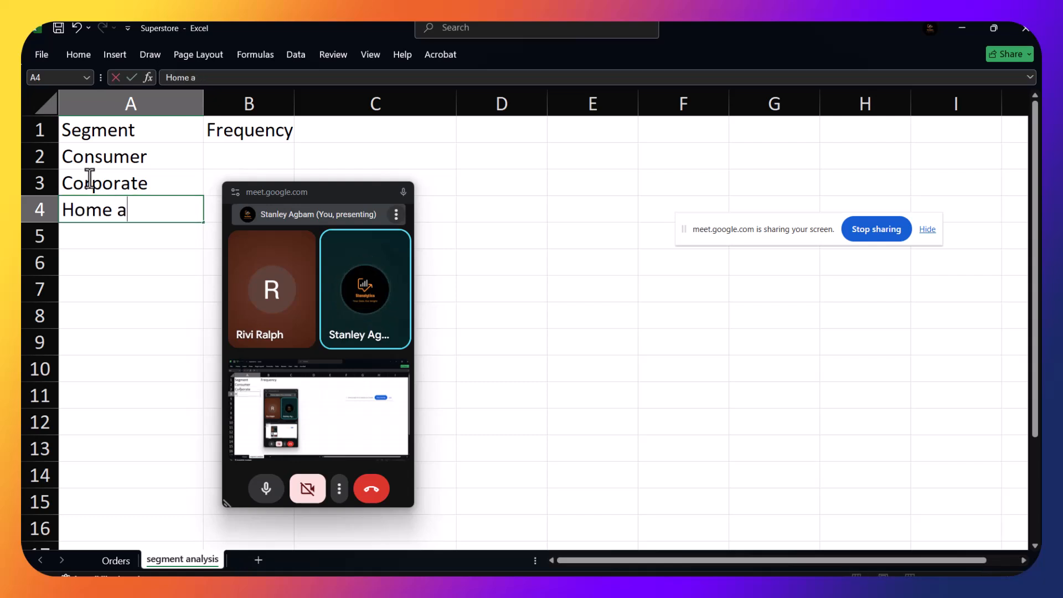
text(ppliances)
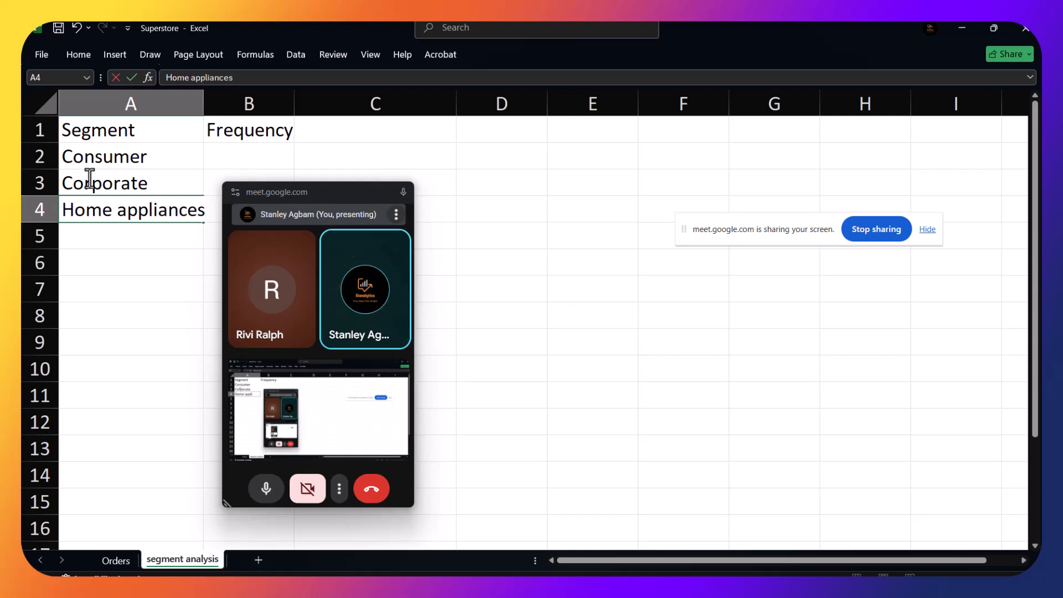
key(Return)
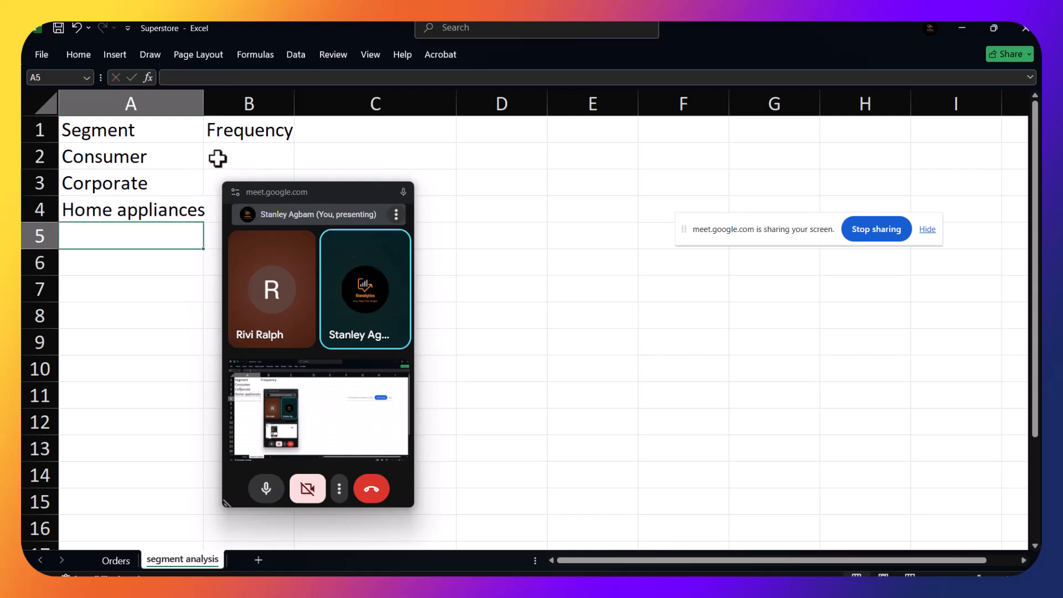
Change A4 of segment analysis to "Home office", checking the segment names in the totals list on the Orders sheet
drag(299, 212, 552, 229)
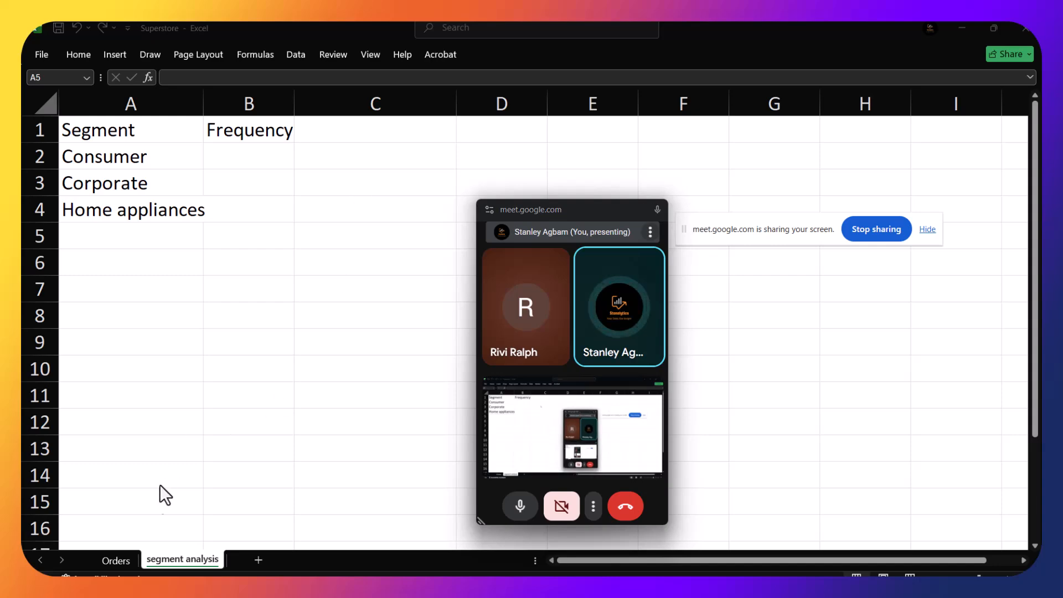
click(107, 569)
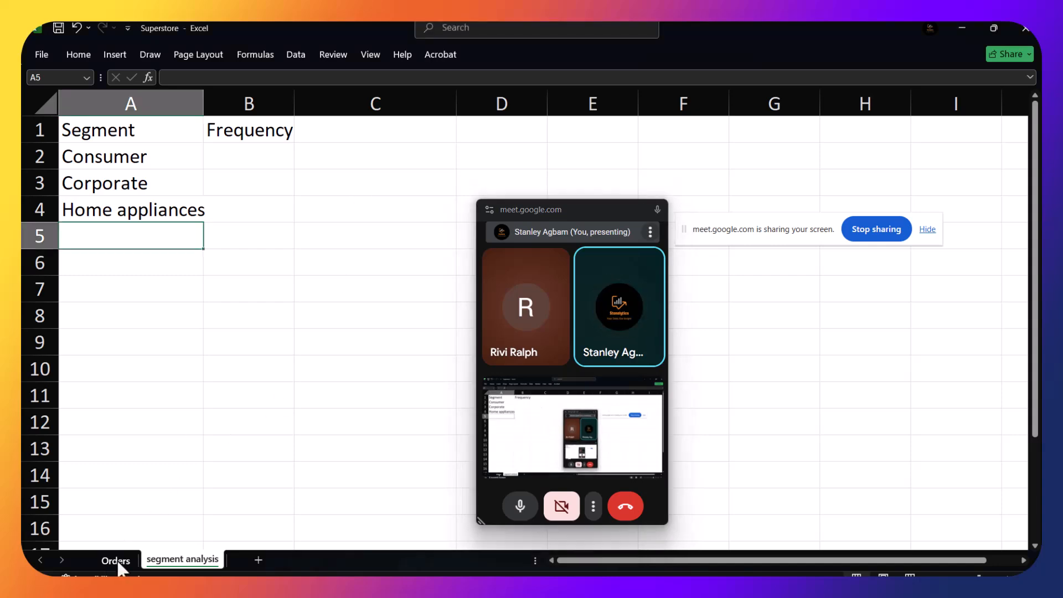
click(116, 560)
drag(783, 559, 994, 501)
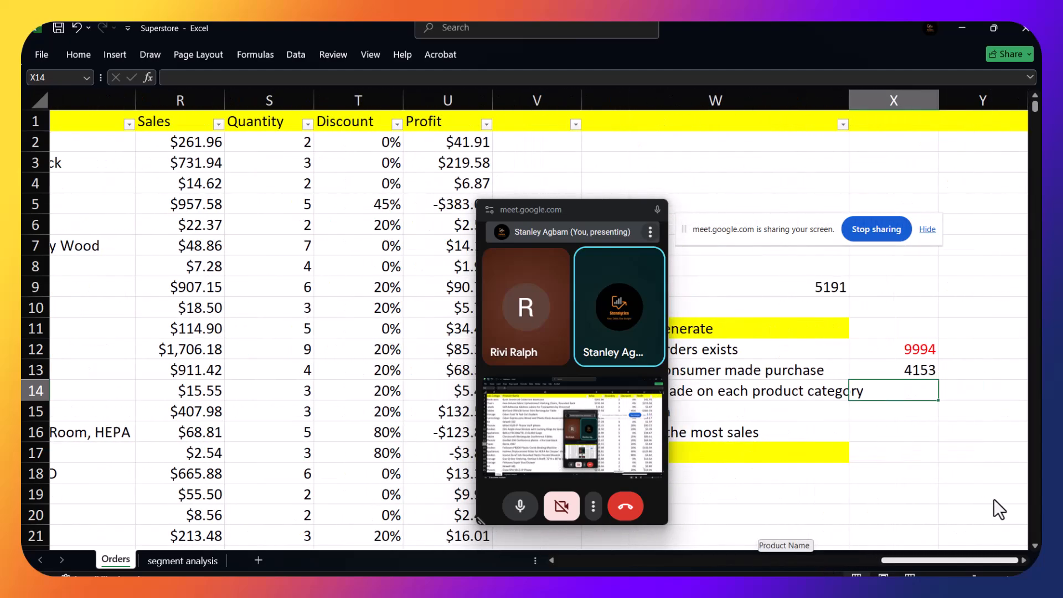
drag(546, 205, 399, 155)
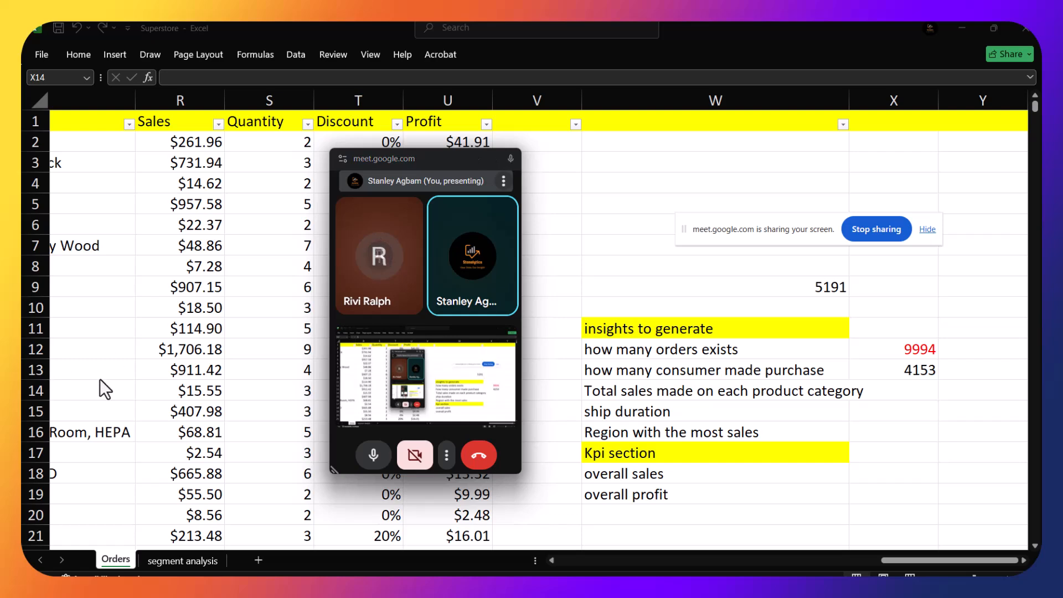
scroll(654, 443, down, 5)
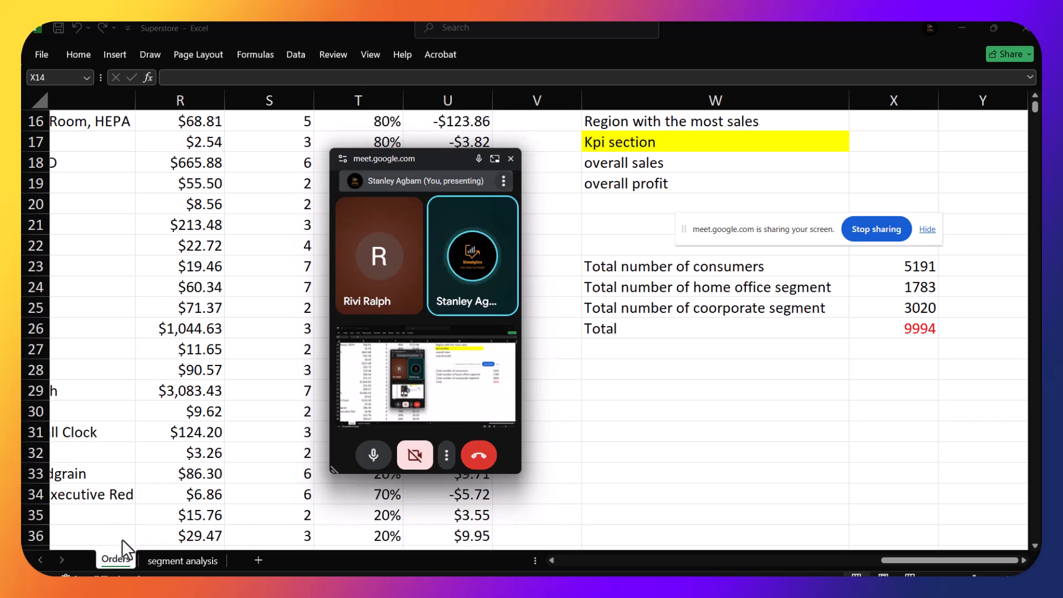
click(172, 560)
click(206, 211)
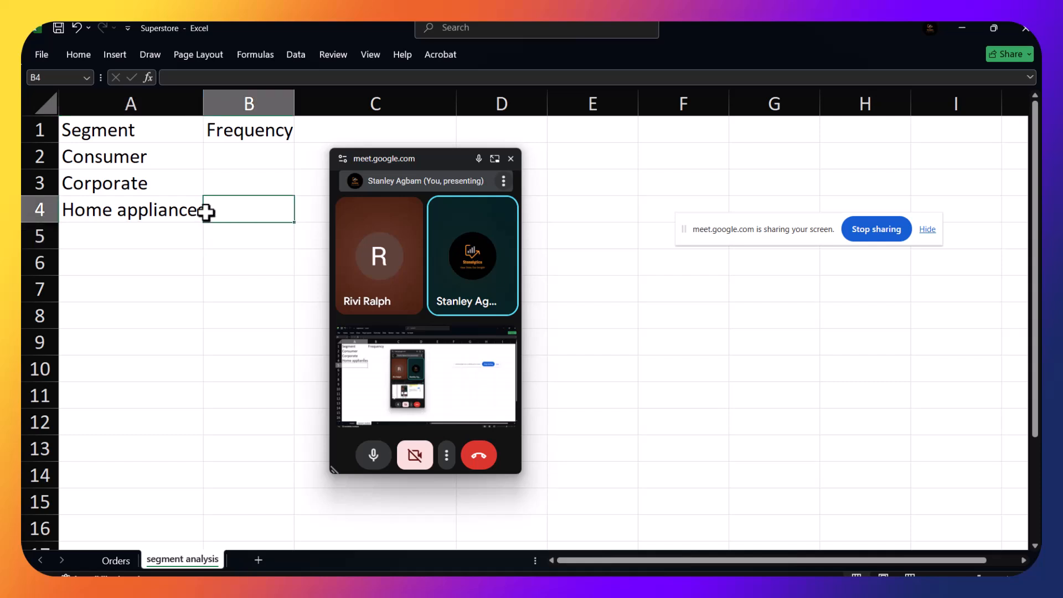
double_click(189, 216)
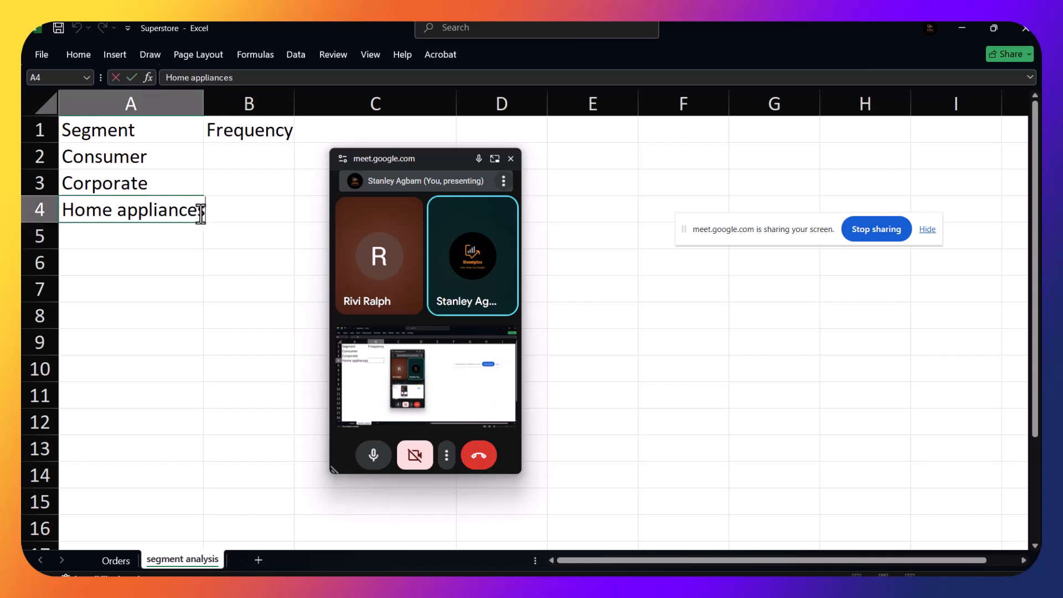
key(BackSpace)
key(BackSpace)
key(BackSpace)
key(BackSpace)
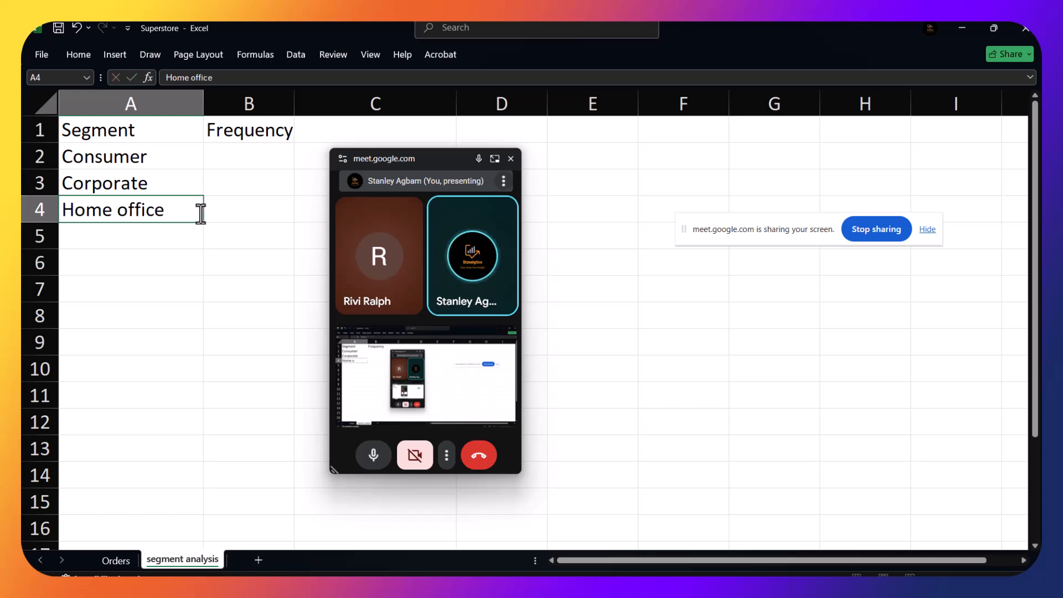
text(office)
key(Return)
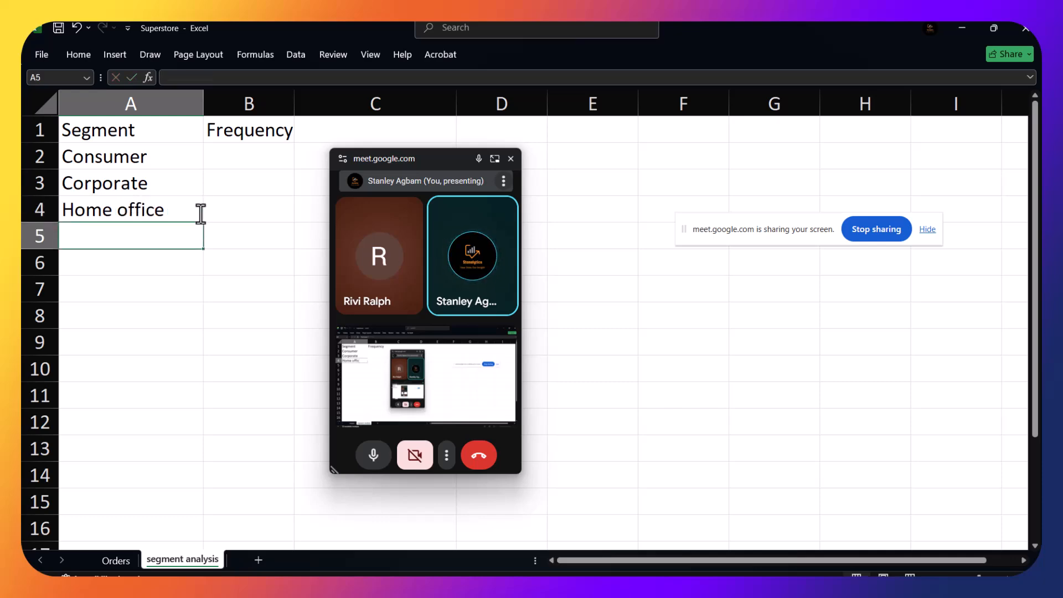
Enter 5191 in B2 as the Consumer frequency, taking the consumer total from the Orders sheet
click(116, 561)
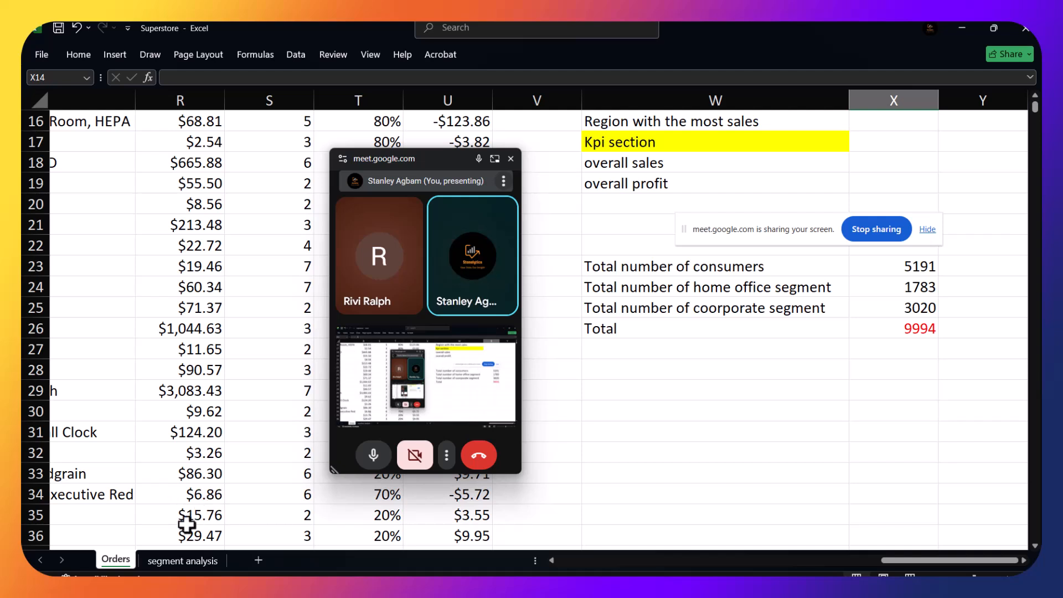
click(187, 560)
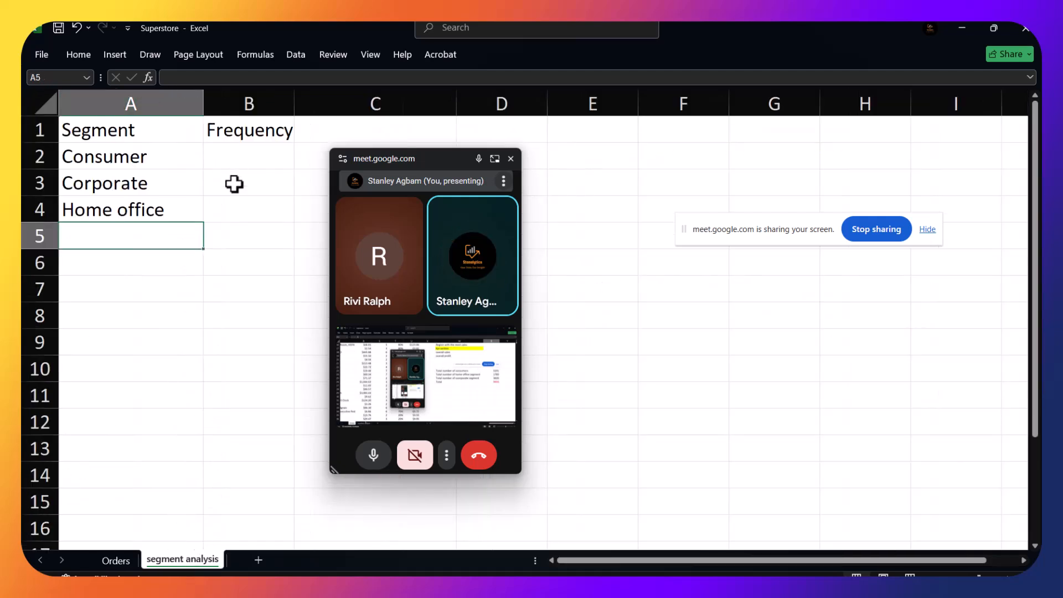
click(245, 156)
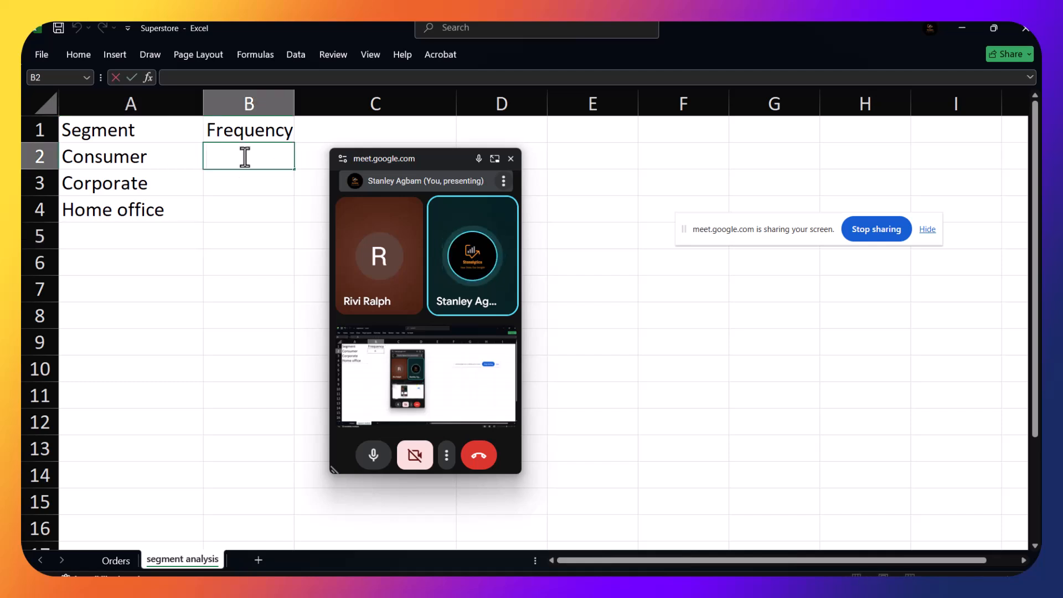
text(5191)
key(Return)
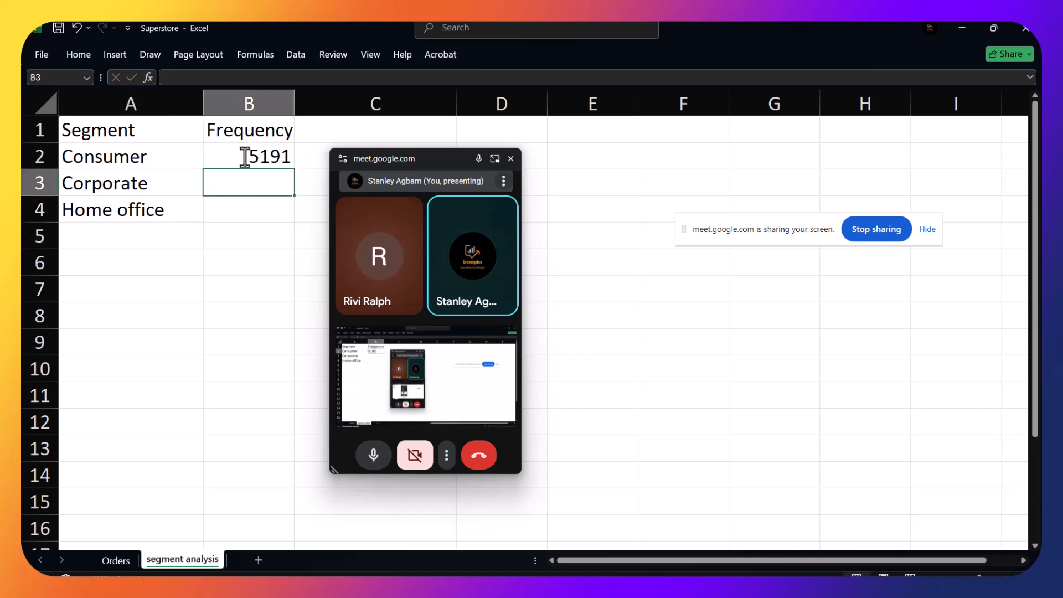
Enter 1783 in B3 as the Corporate frequency after consulting the segment totals on the Orders sheet
click(116, 557)
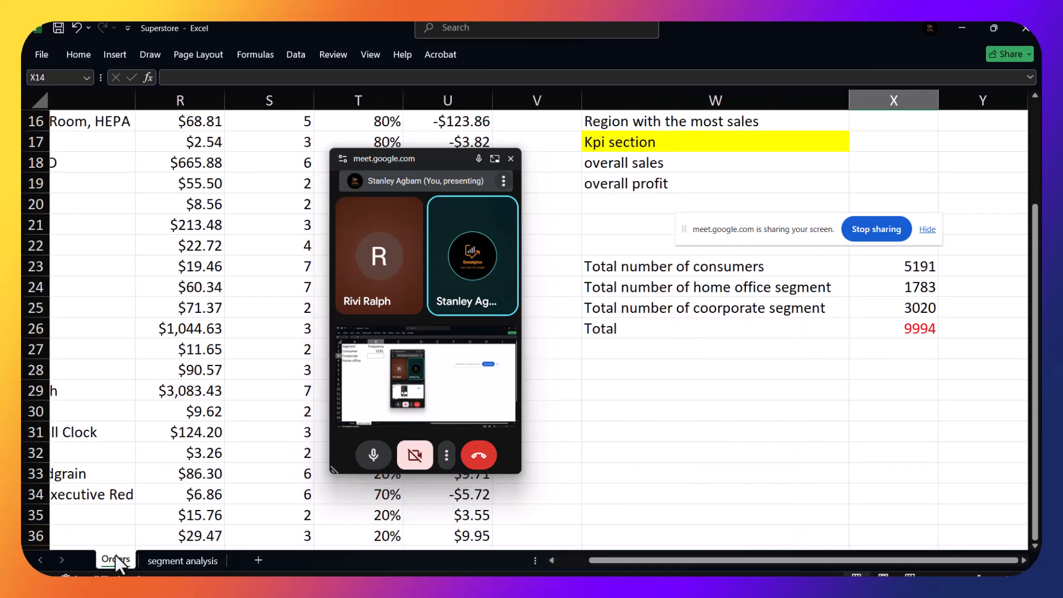
click(158, 561)
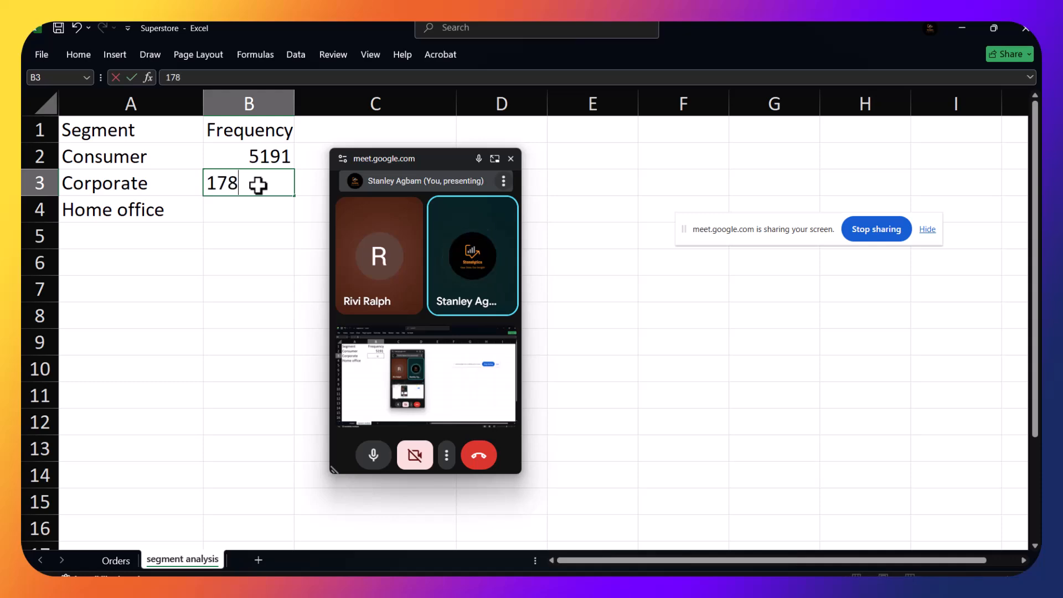
key(Return)
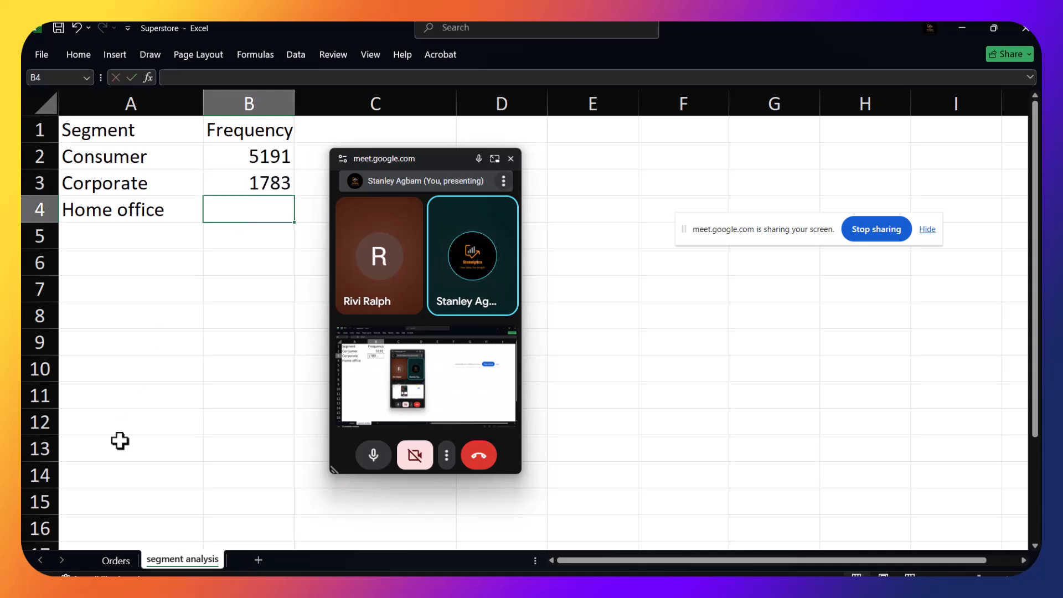
Enter 3020 in B4 as the Home office frequency after consulting the segment totals on the Orders sheet
click(126, 556)
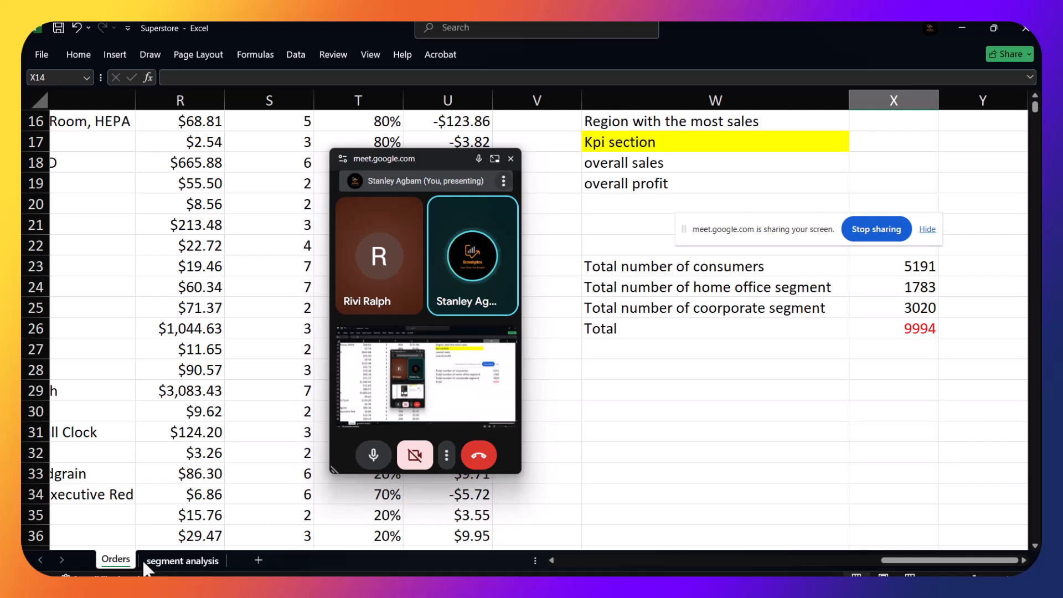
click(144, 561)
text(3020)
key(Return)
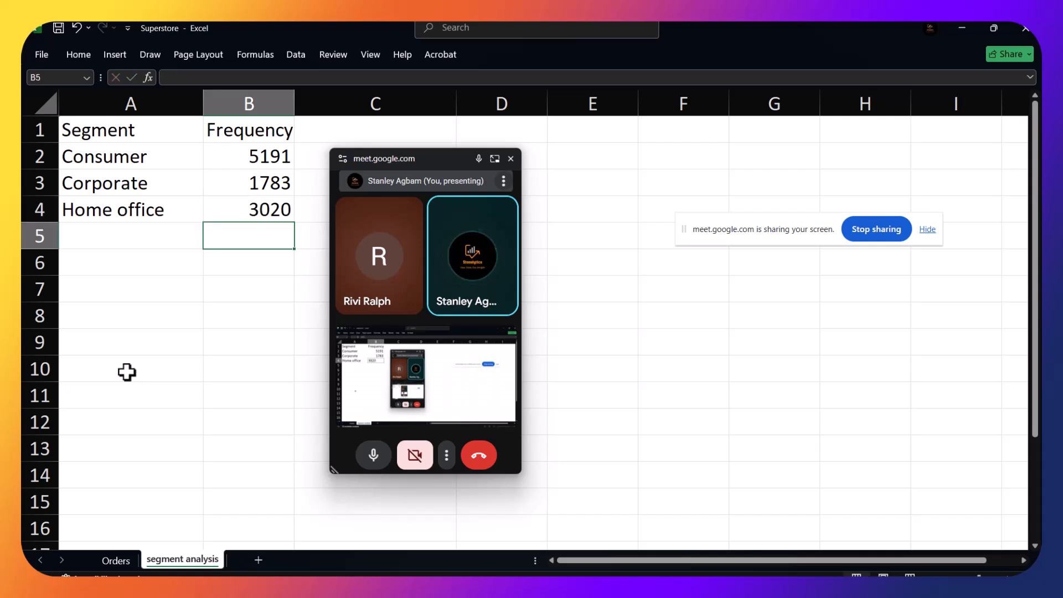
Add a total row to the segment table with "Total" in A5 and 9994 in B5
double_click(119, 244)
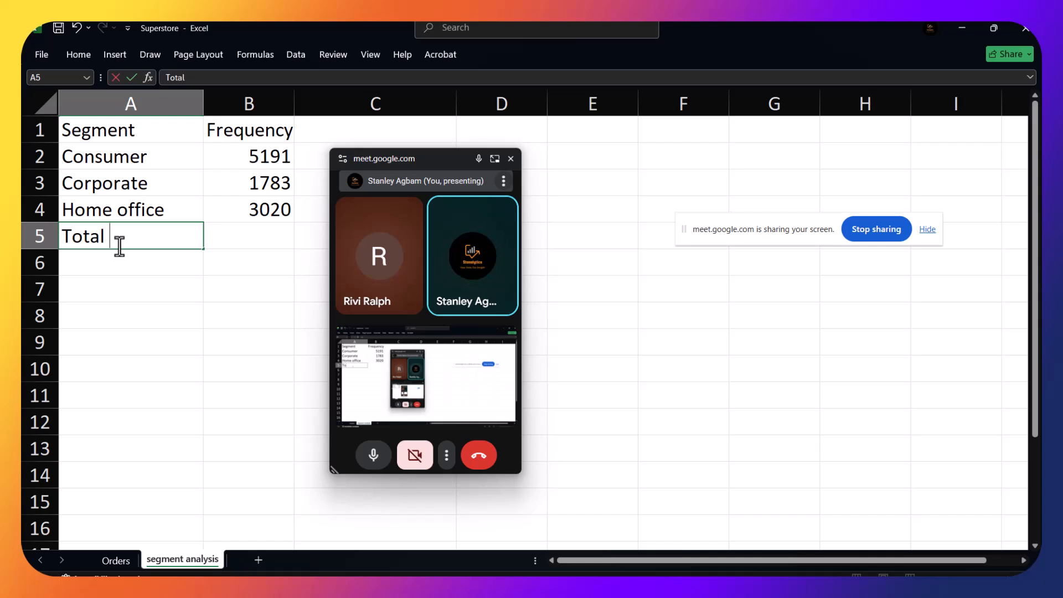
click(225, 227)
text(9994)
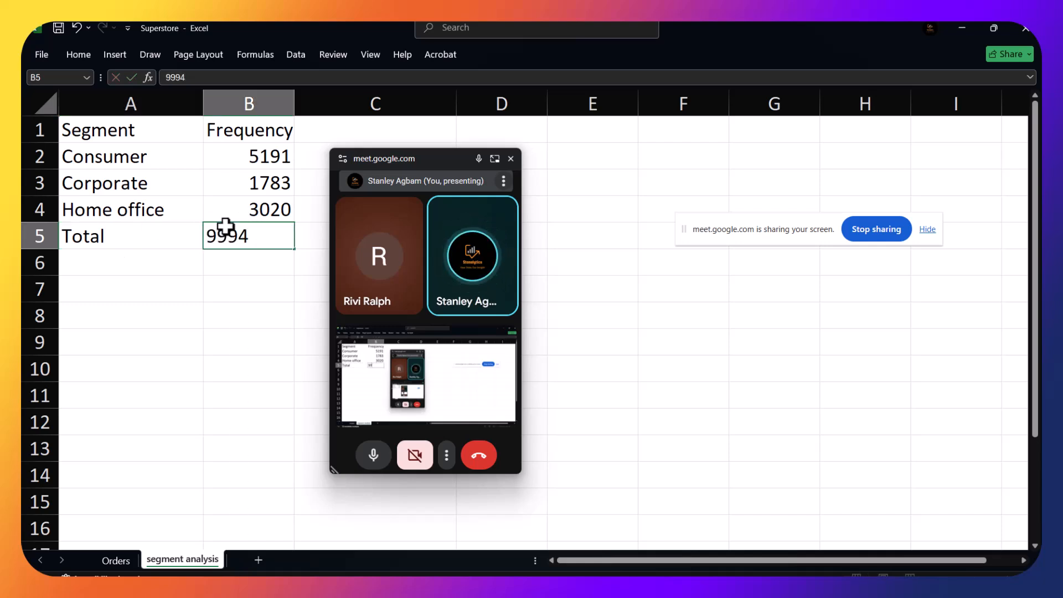
key(Return)
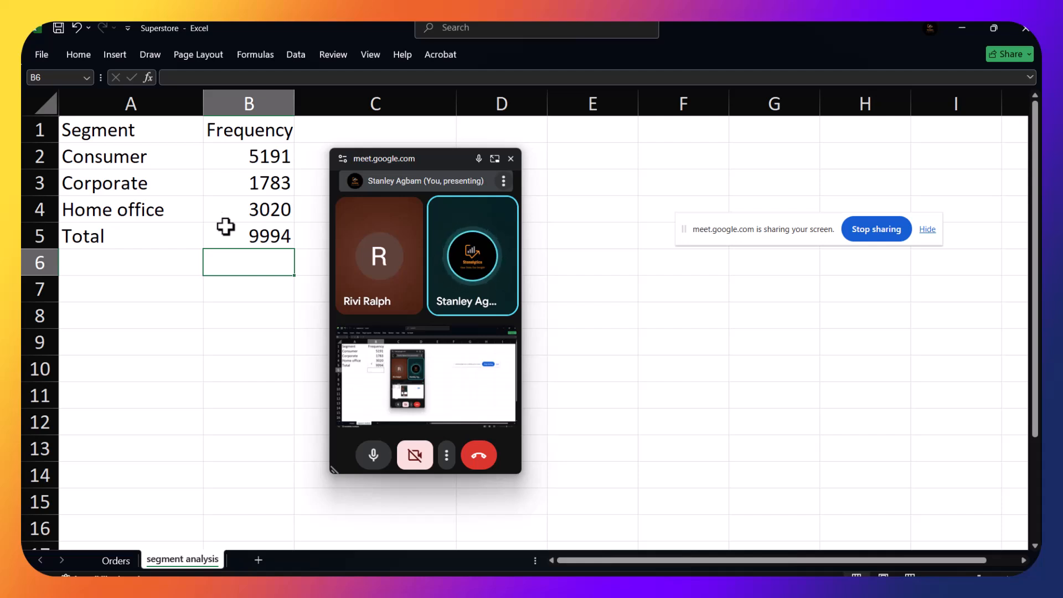
Fill header row 1 of segment analysis with yellow and return to the Orders sheet
click(39, 129)
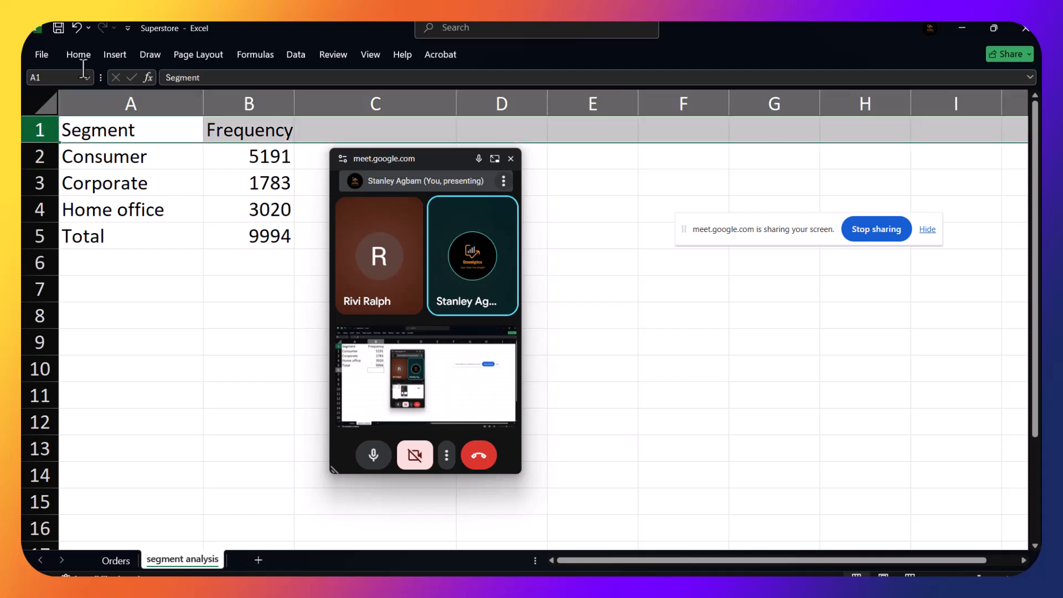
click(79, 51)
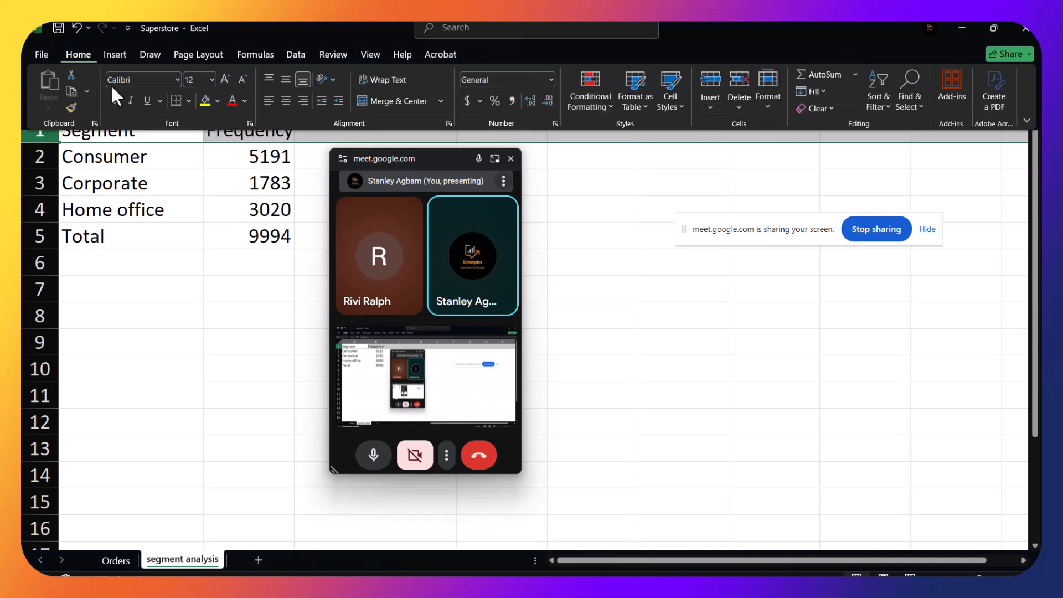
click(204, 99)
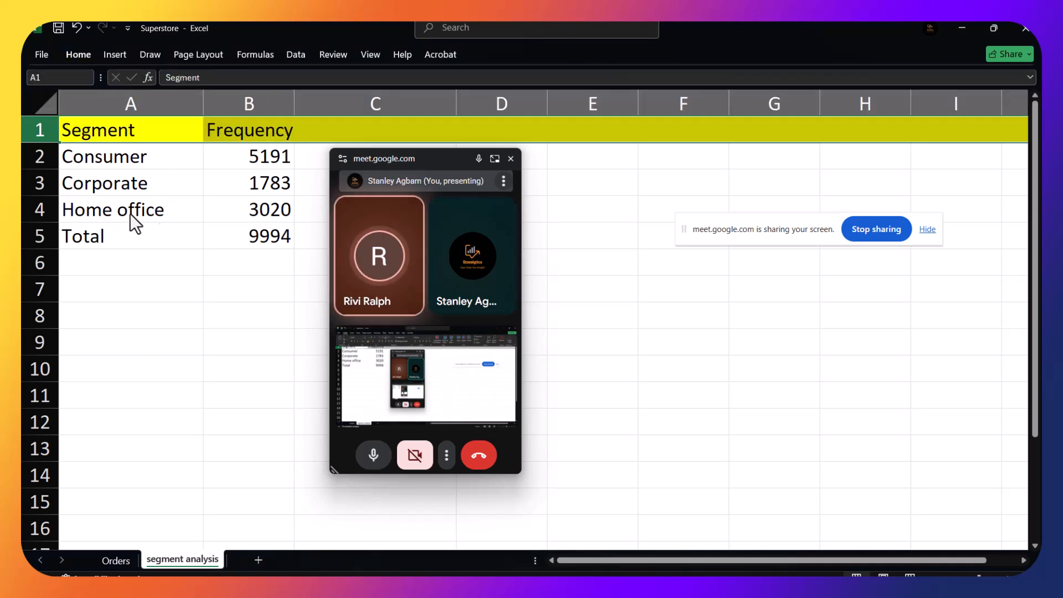
click(116, 560)
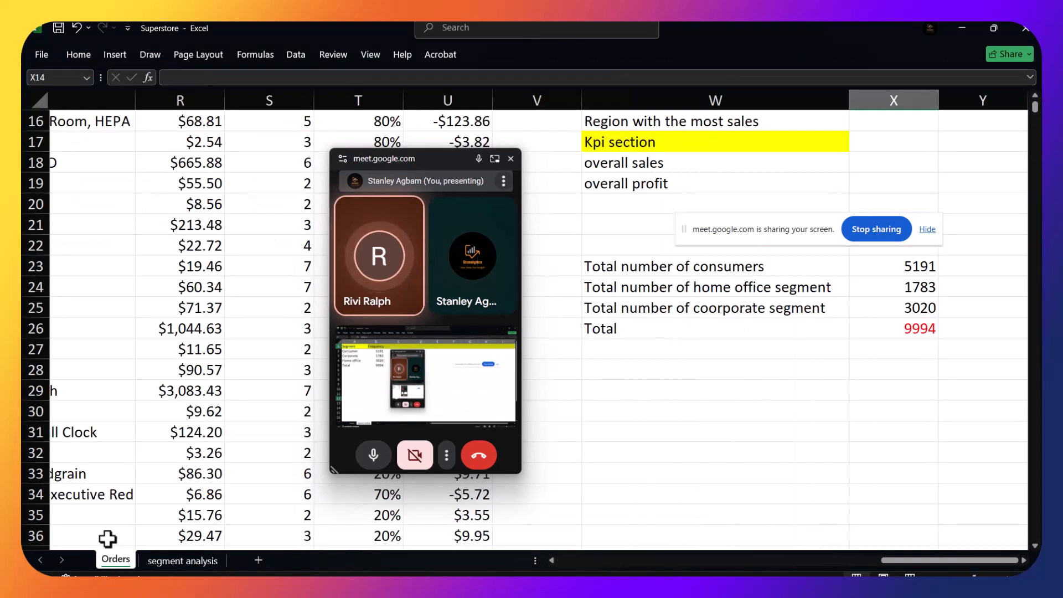